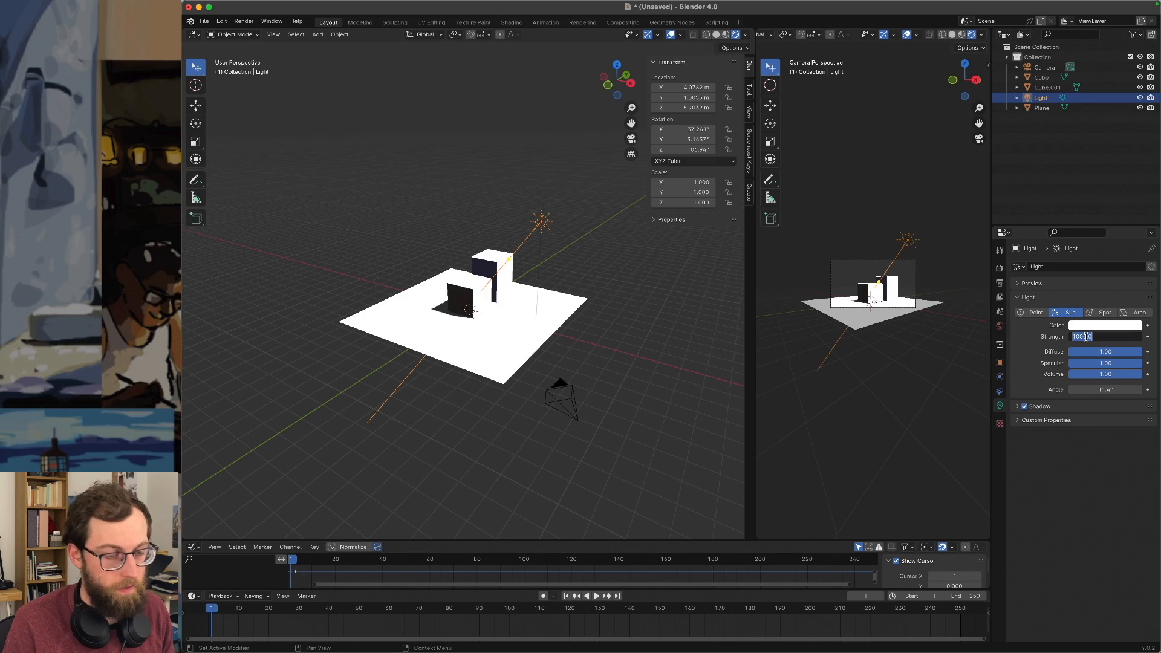
Change the world background colour to a light, muted mauve.
click(999, 326)
click(1099, 336)
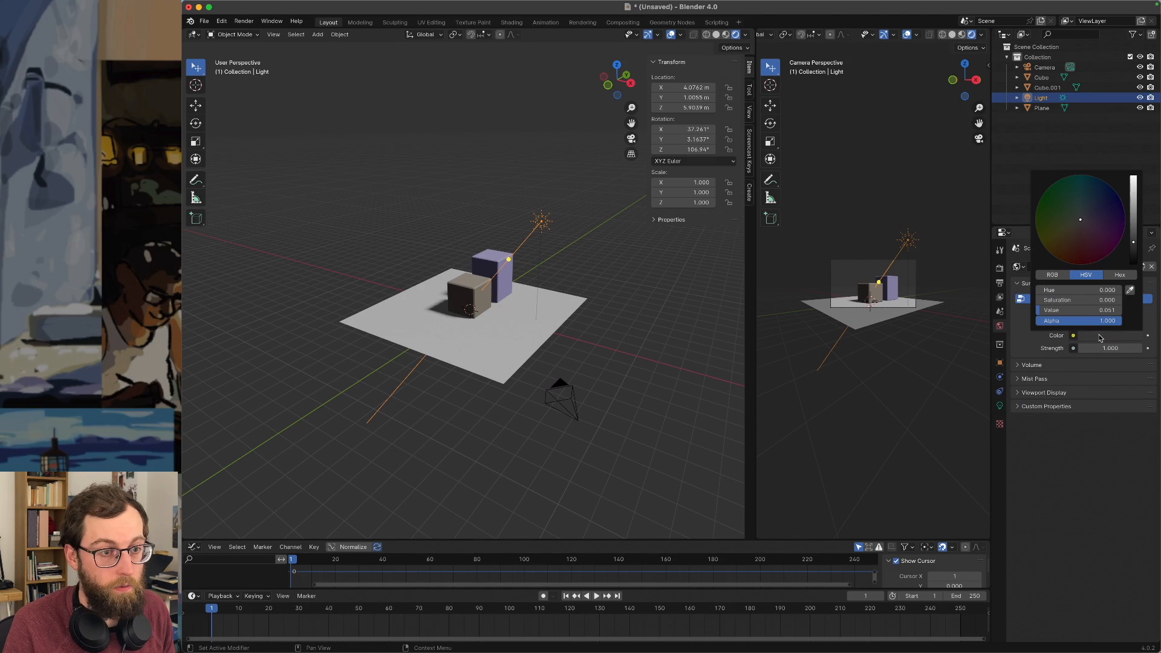
click(1134, 215)
drag(1084, 216, 1091, 217)
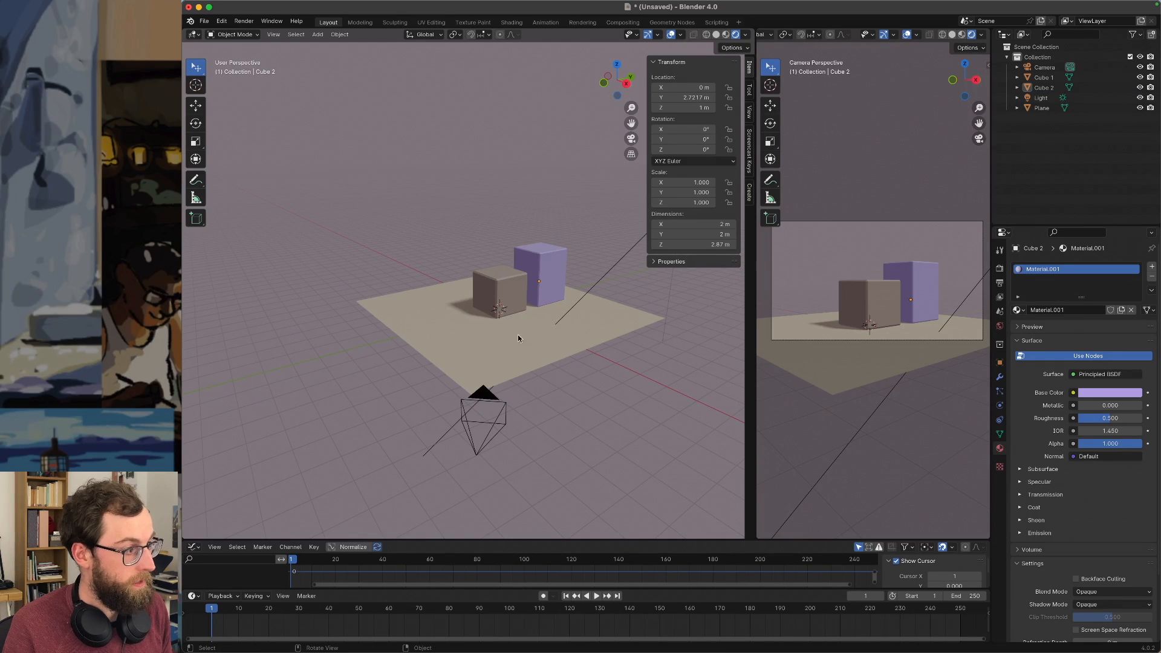
Rename the ground plane as Sol.
click(518, 335)
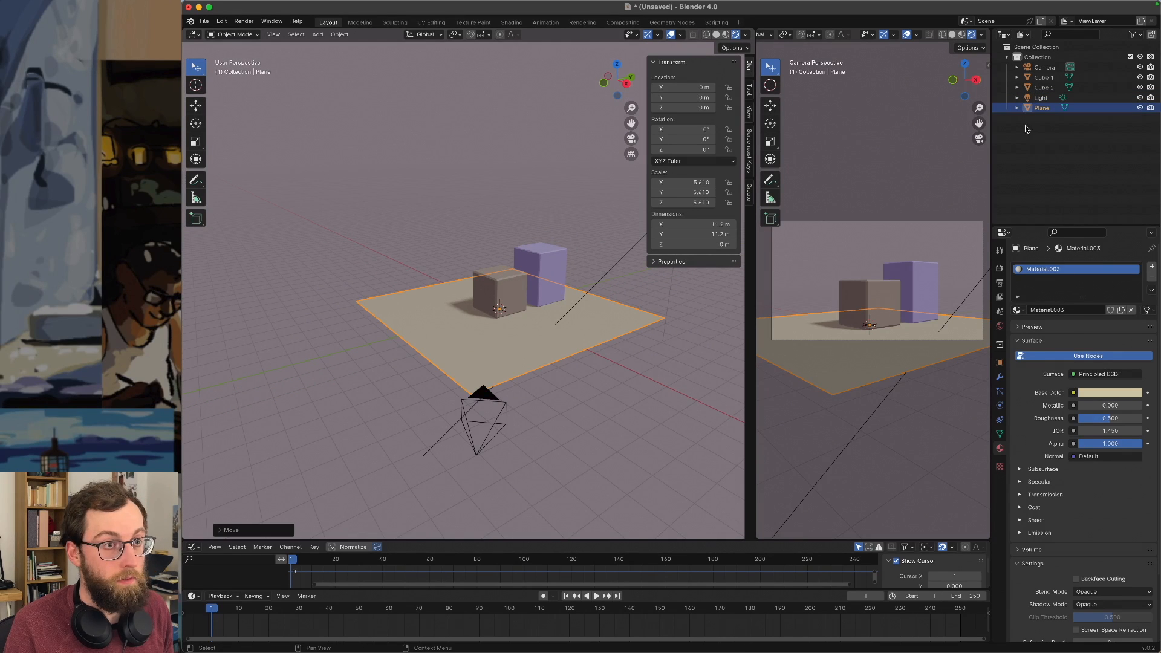
double_click(1038, 108)
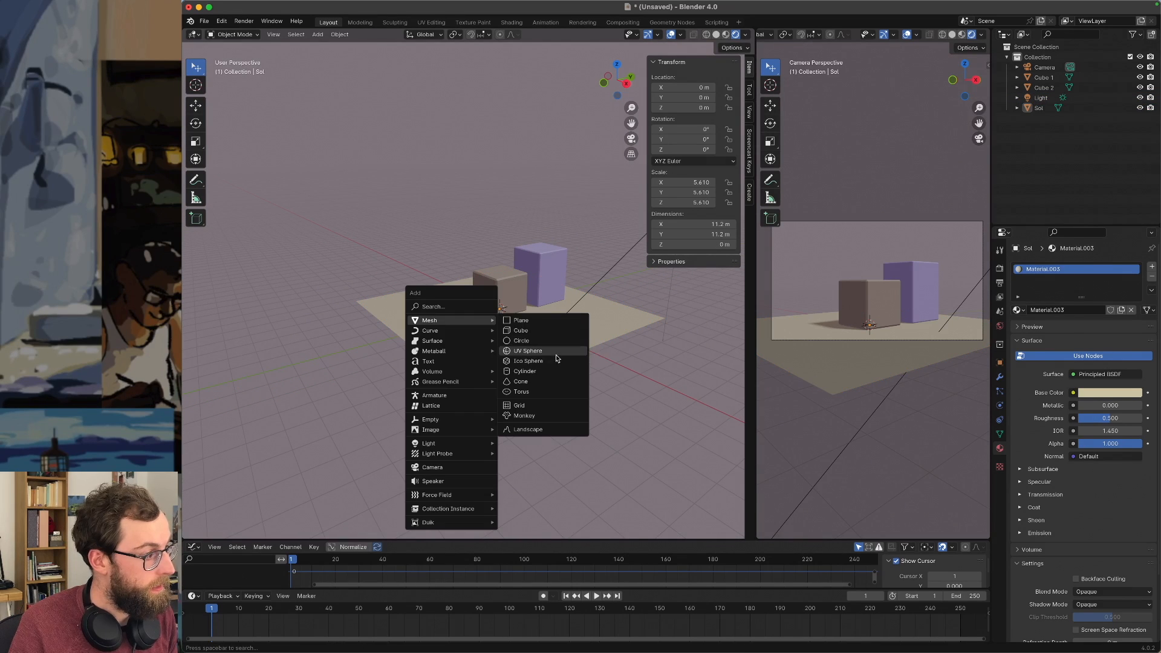
Add a UV sphere, move it along Y to about -1.98 m beside the brown cube, and shade it smooth.
click(558, 349)
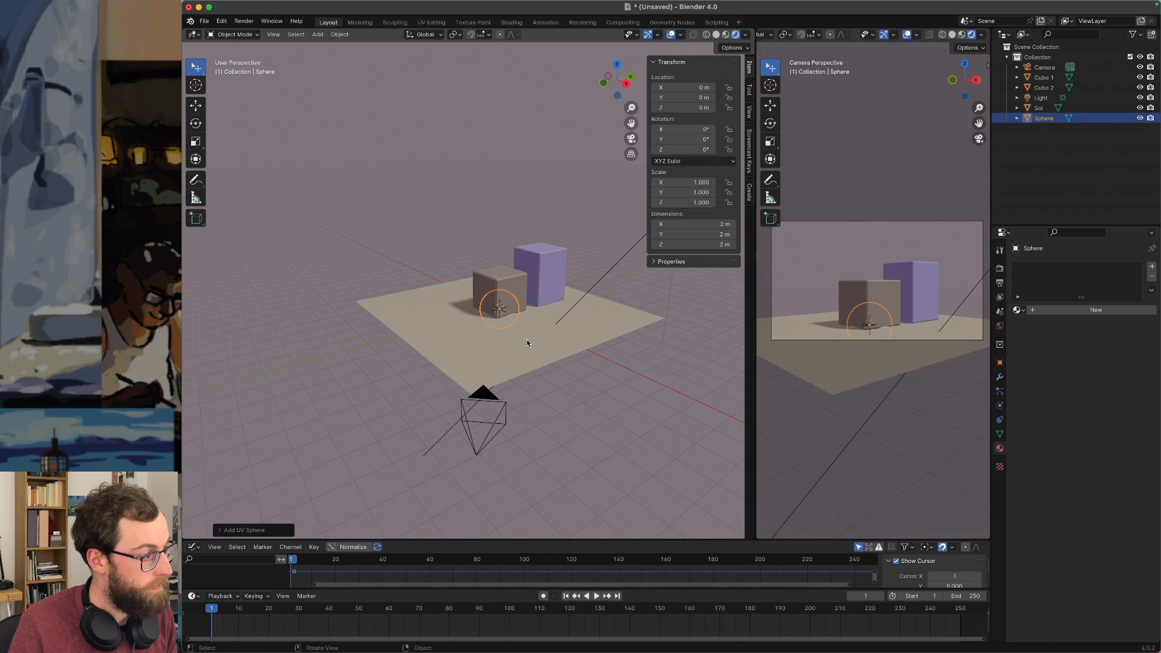
right_click(474, 325)
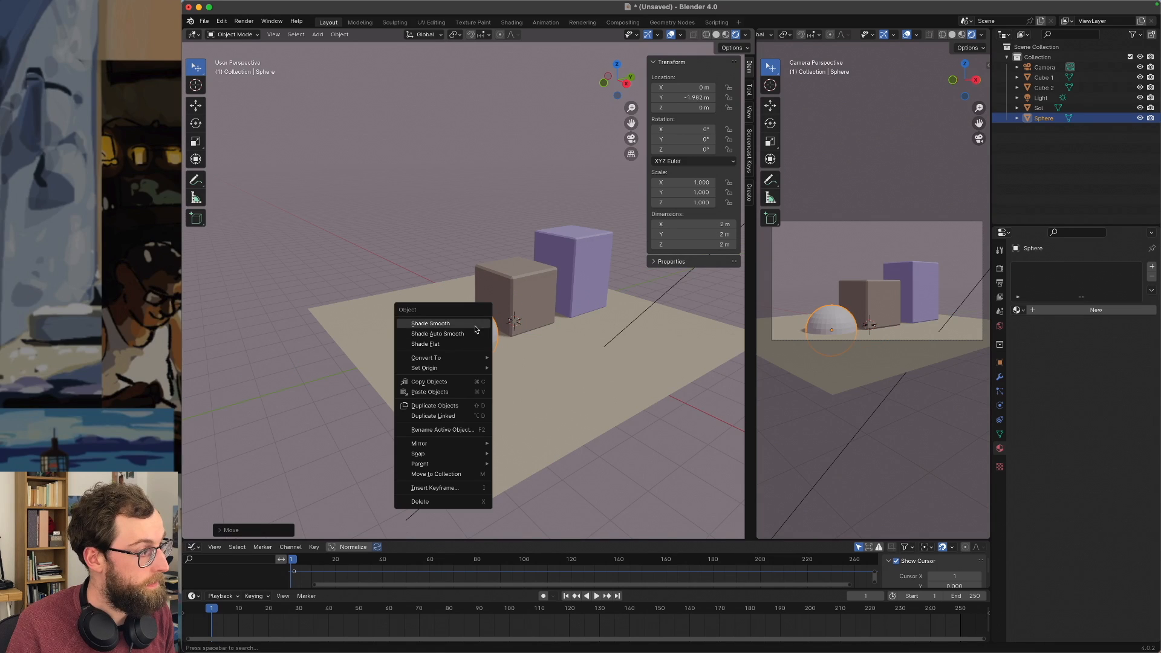
click(473, 325)
scroll(486, 350, up, 3)
Create a new material for the sphere with an olive base colour of about hue 0.187, saturation 0.696 and value 0.381.
click(1060, 310)
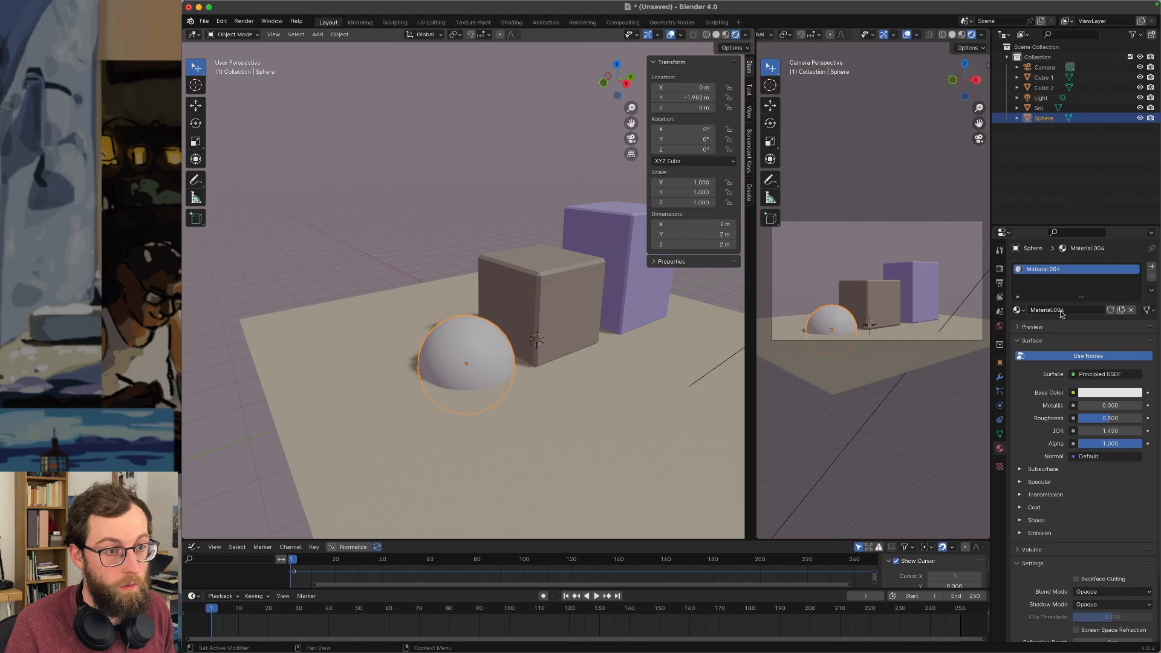
click(1098, 393)
click(1077, 294)
drag(1080, 294, 1070, 282)
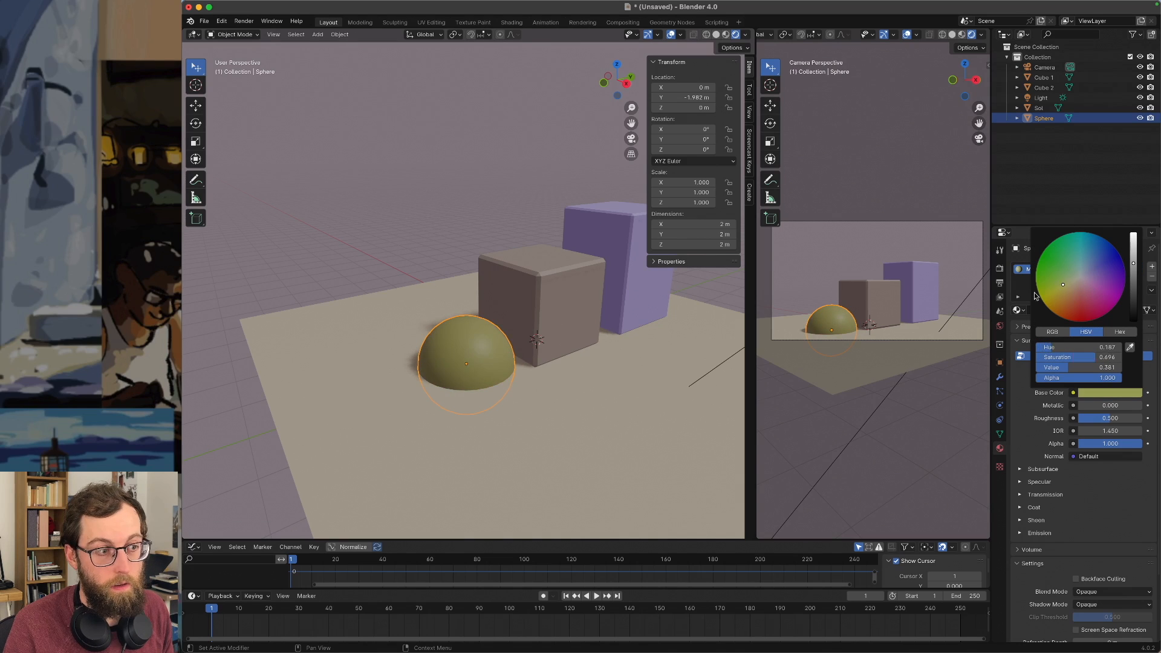
Raise the sphere to about Z 0.68 m and scale it uniformly to about 0.74 so it sits on the ground.
key(s)
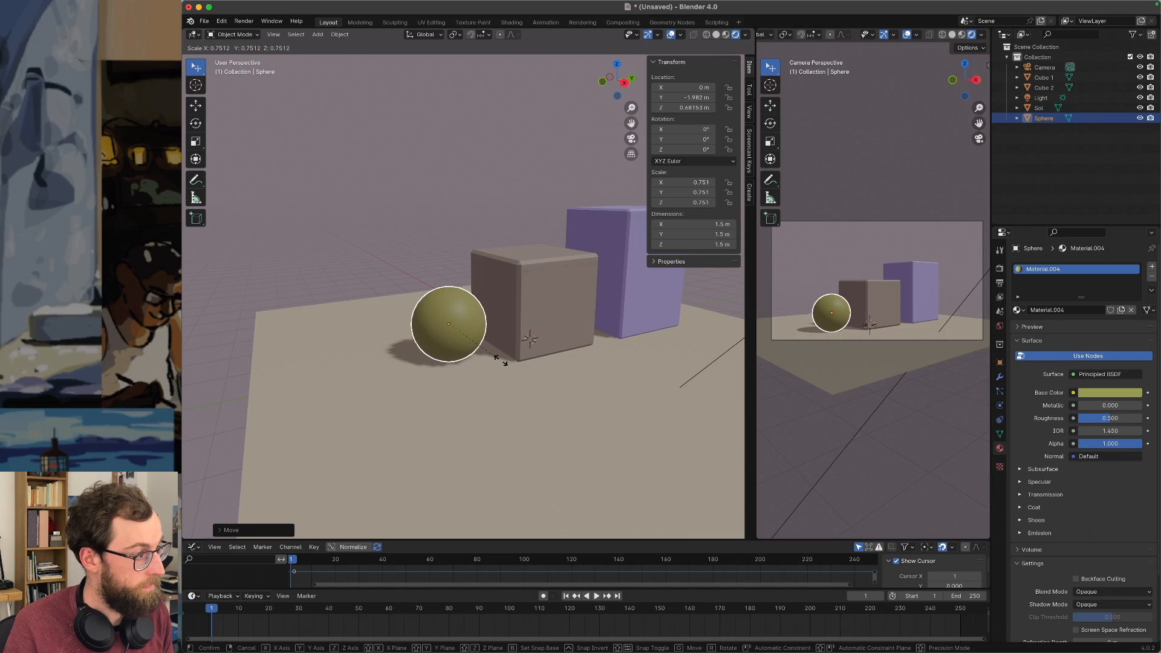
click(499, 358)
middle_drag(487, 354, 479, 356)
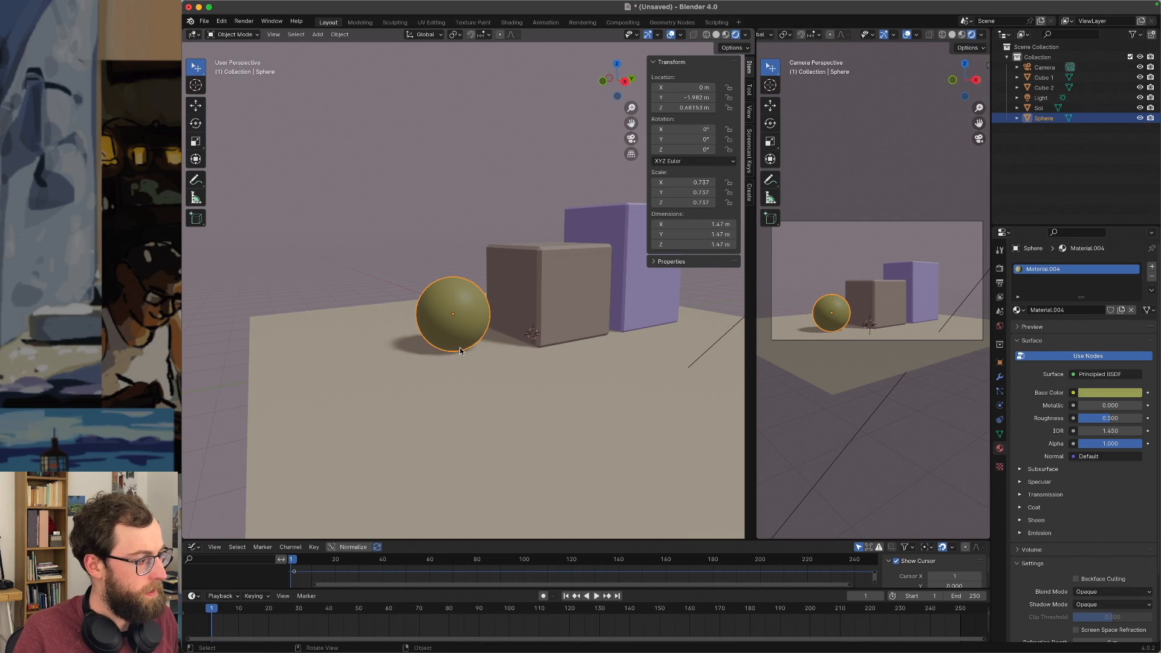
Add a circle empty and move it along Y to the sphere.
key(shift+a)
mouse_move(461, 351)
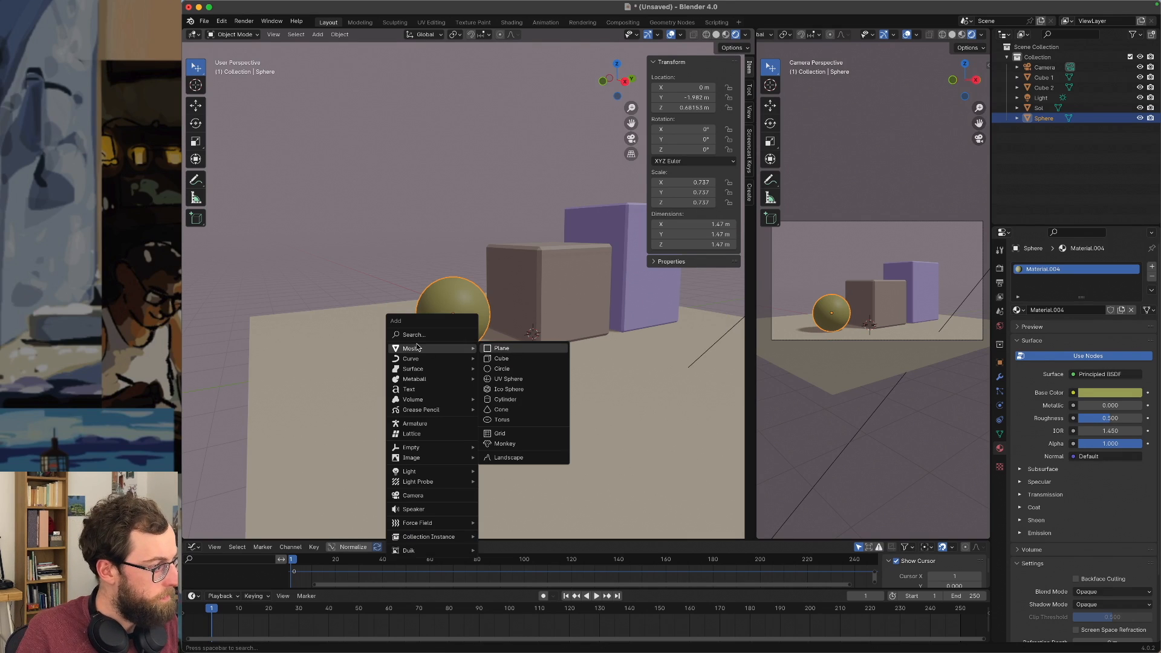
mouse_move(435, 448)
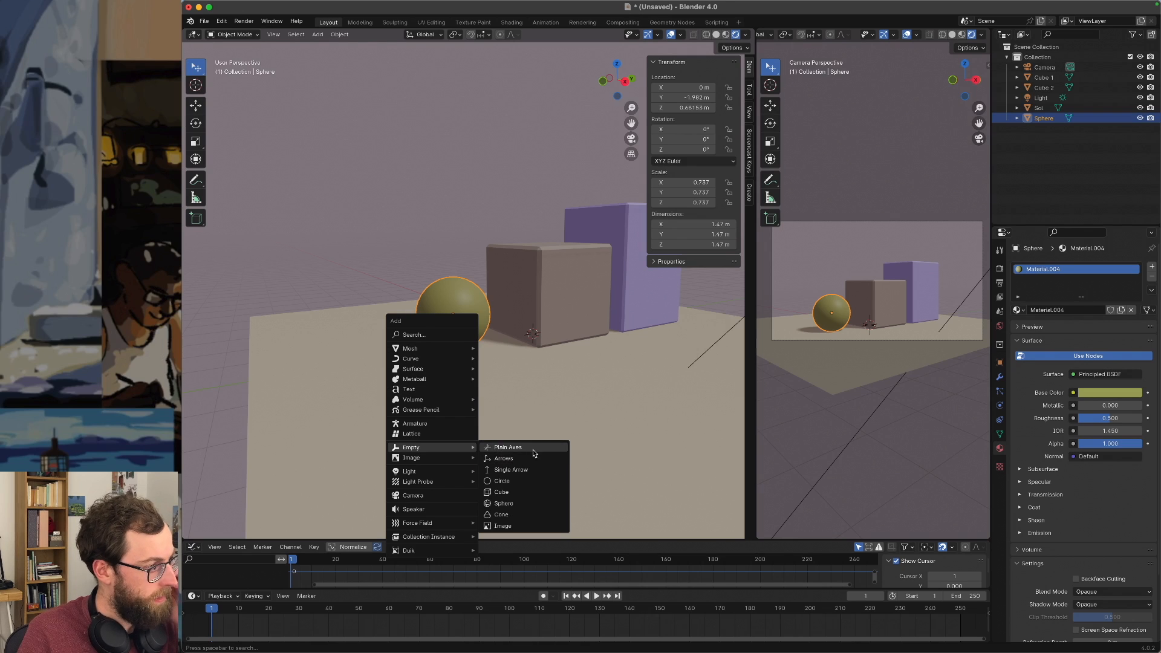
click(524, 480)
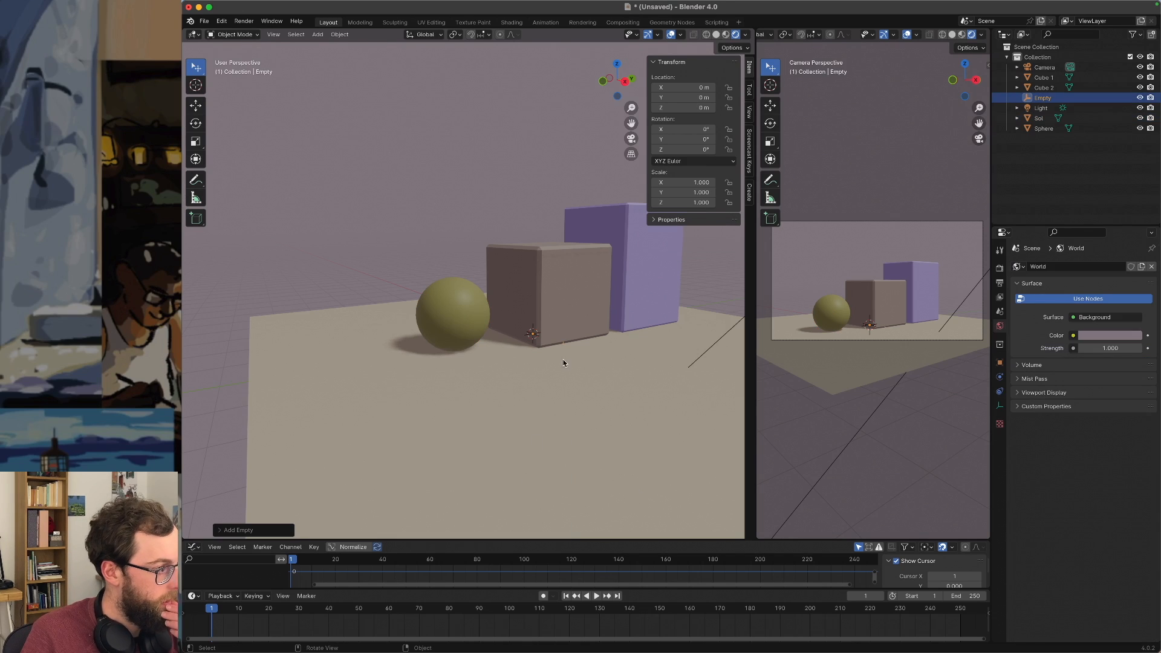
key(g)
key(x)
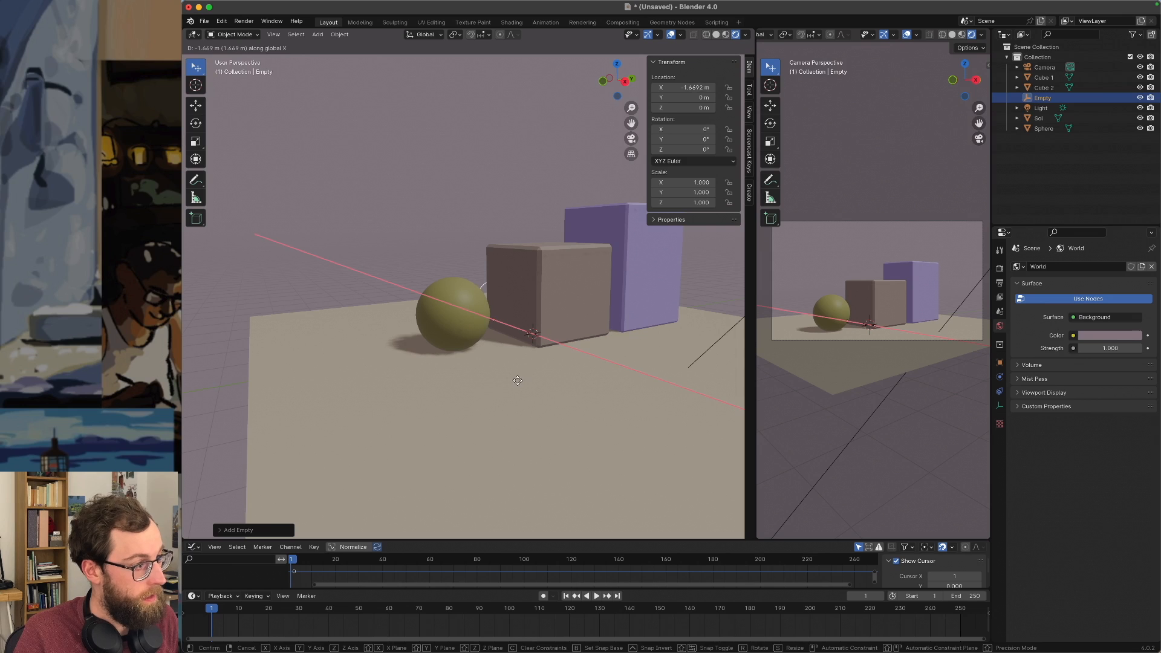
key(y)
click(441, 399)
Rotate the circle empty 90° about X and position it around the sphere's base at about Y -1.99 m, Z 0.14 m.
text(rx)
text(90)
key(Return)
key(g)
key(z)
click(456, 400)
key(g)
key(y)
click(516, 391)
middle_drag(516, 391, 473, 375)
scroll(473, 374, up, 3)
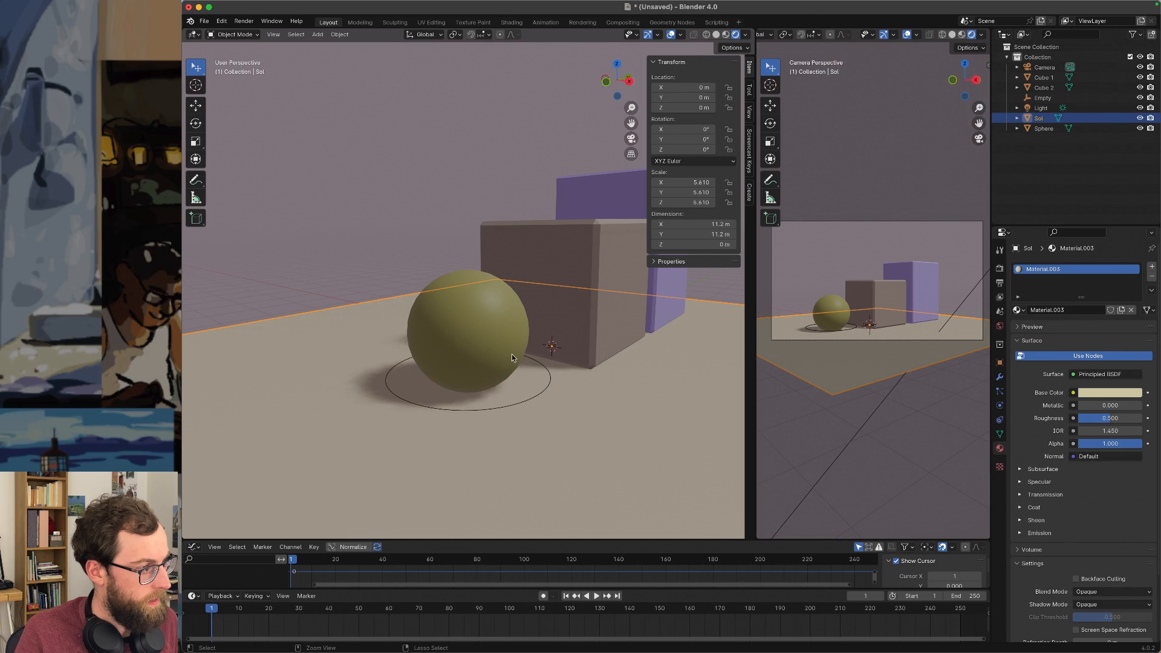
Parent the sphere to the circle empty as an object.
key(super+z)
shift+click(548, 388)
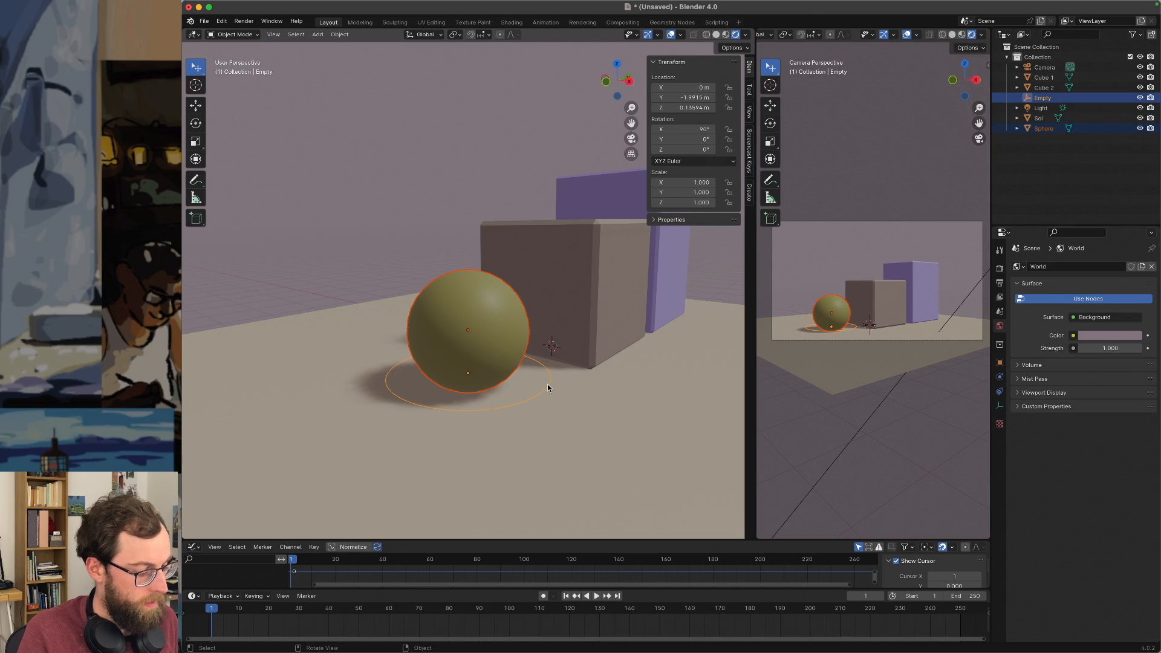
key(ctrl+p)
click(548, 385)
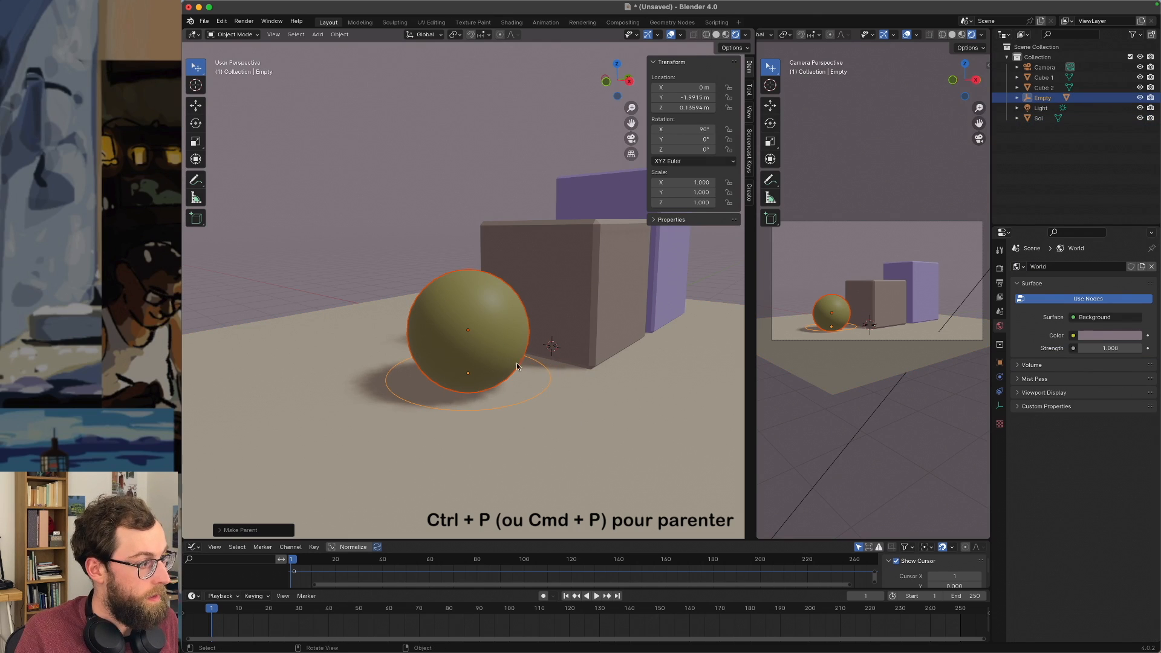
Try moving the circle empty on its own to test that the parented sphere follows it.
click(517, 364)
click(547, 390)
click(548, 388)
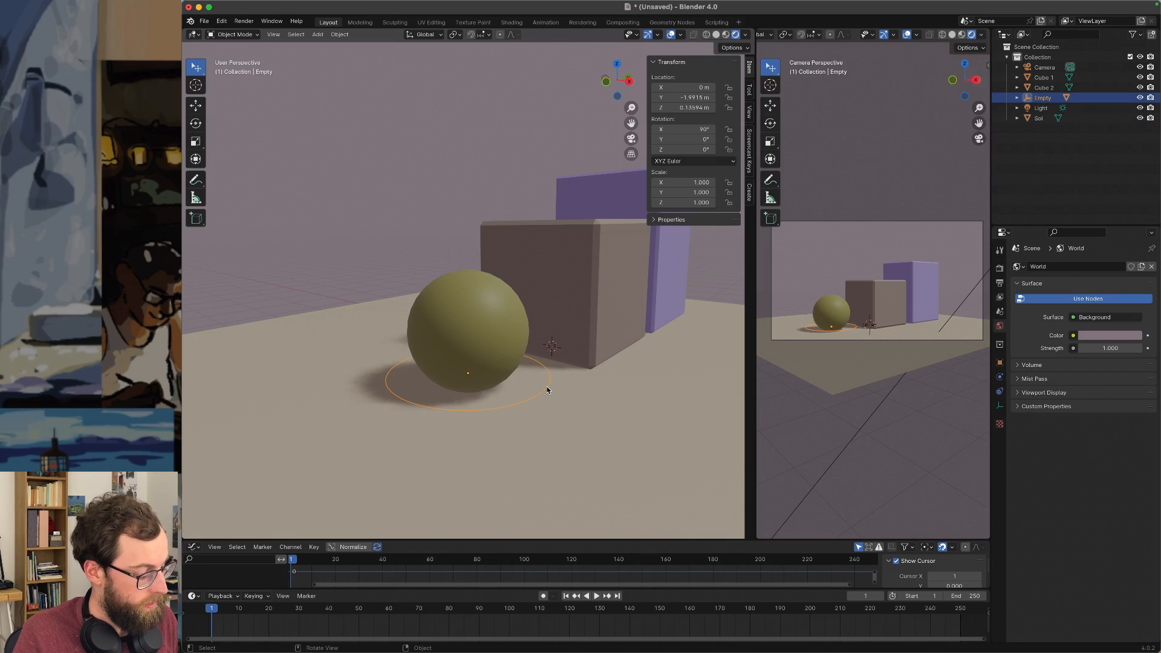
key(g)
click(554, 421)
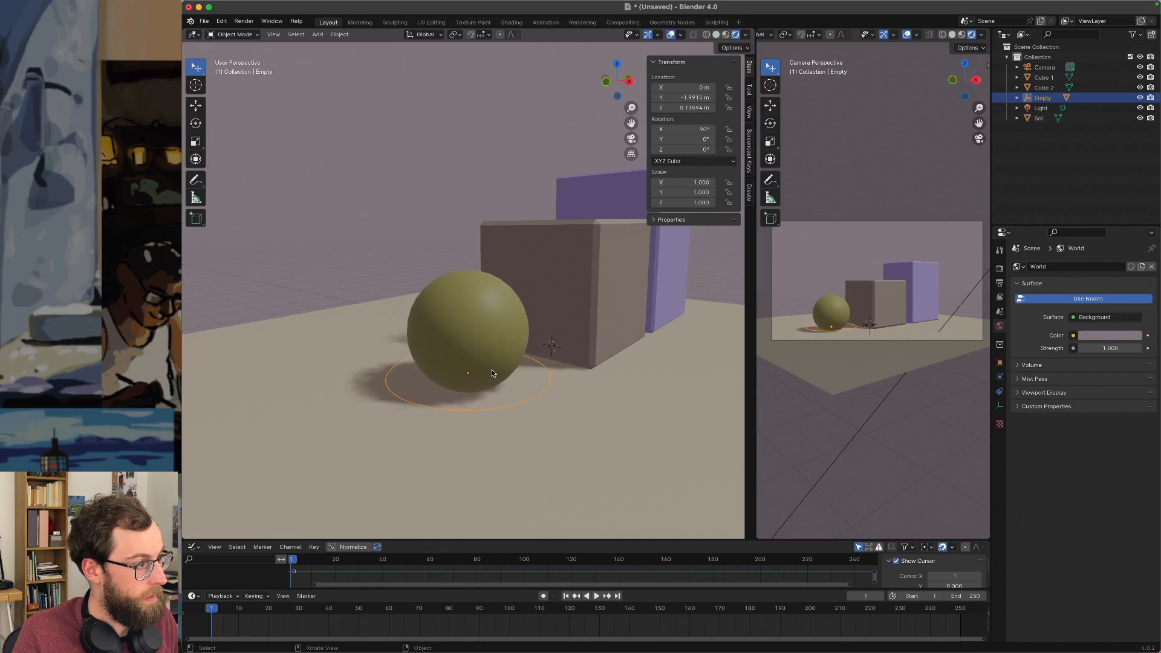
middle_drag(554, 422, 562, 435)
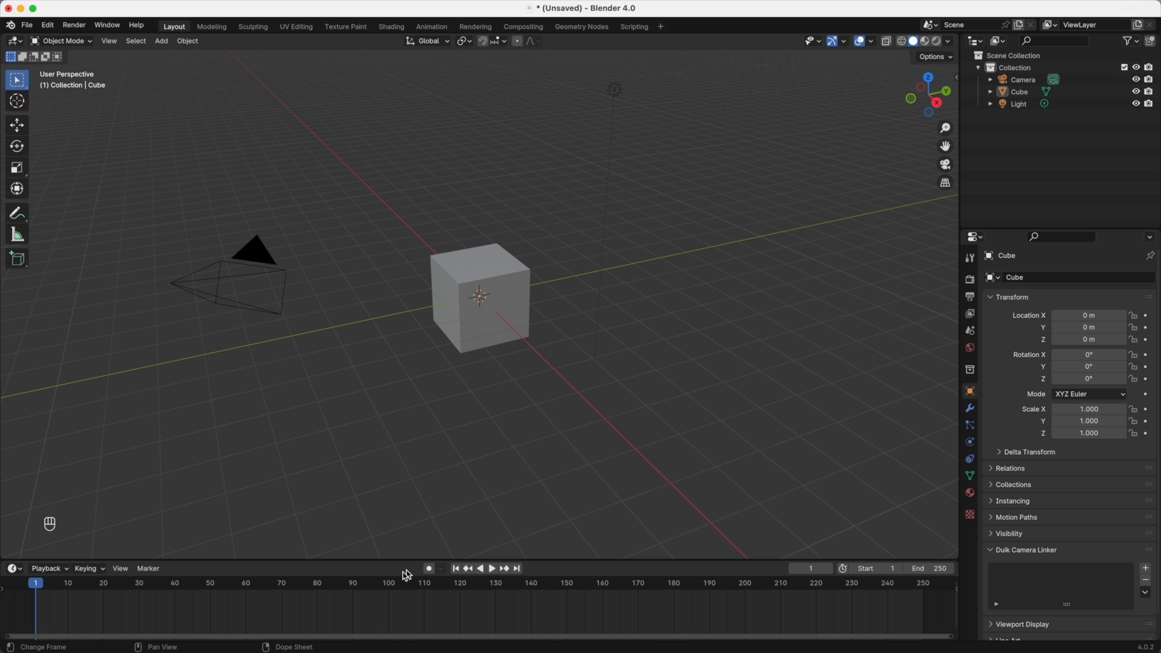
Enable auto keying in the default cube scene and keyframe the cube shifted along Y at frame 5.
click(21, 570)
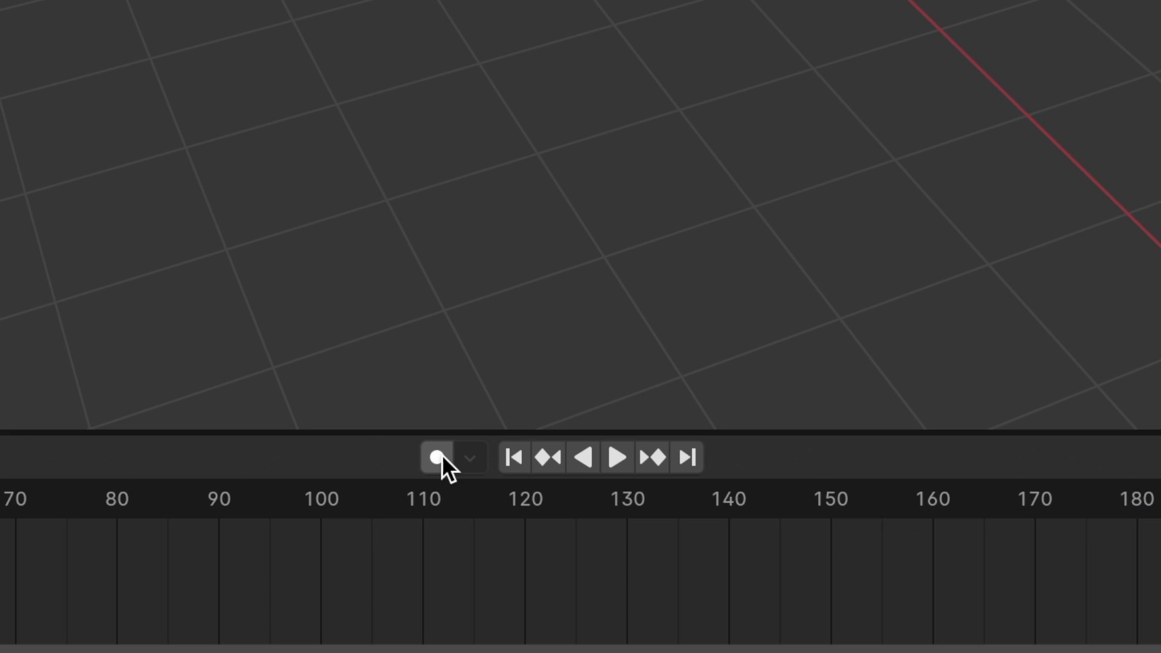
click(437, 457)
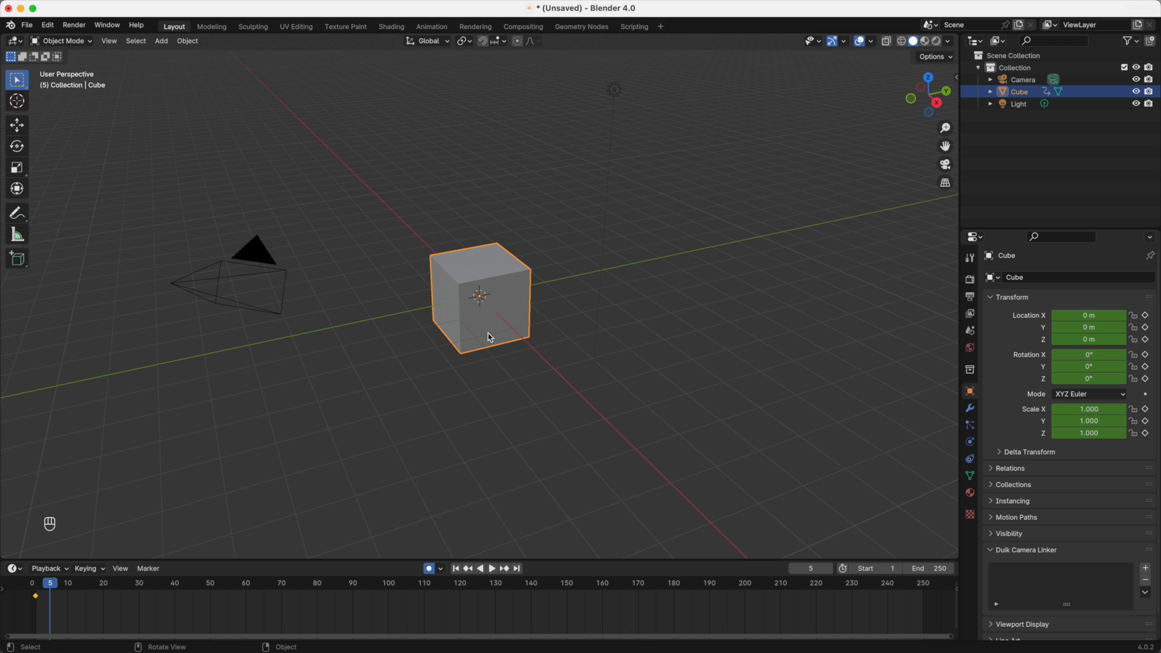
key(g)
key(y)
click(563, 352)
Keyframe two more positions of the cube along Y at frames 14 and 17.
click(79, 585)
key(g)
key(y)
drag(79, 588, 93, 585)
click(417, 339)
key(g)
key(y)
click(394, 341)
Set the animation's end frame to 20 and play back the cube's movement.
click(933, 568)
text(20)
key(Return)
key(space)
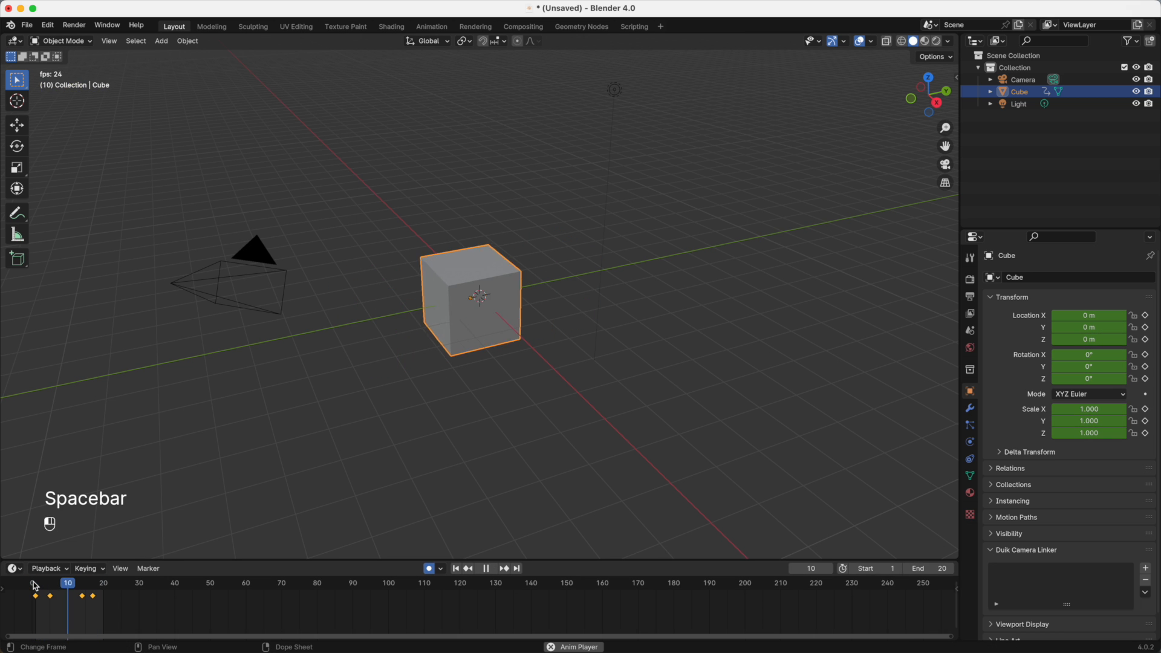
key(space)
Set the interpolation of all the cube's keyframes to Constant and play back the animation from the start.
click(33, 583)
drag(117, 610, 27, 591)
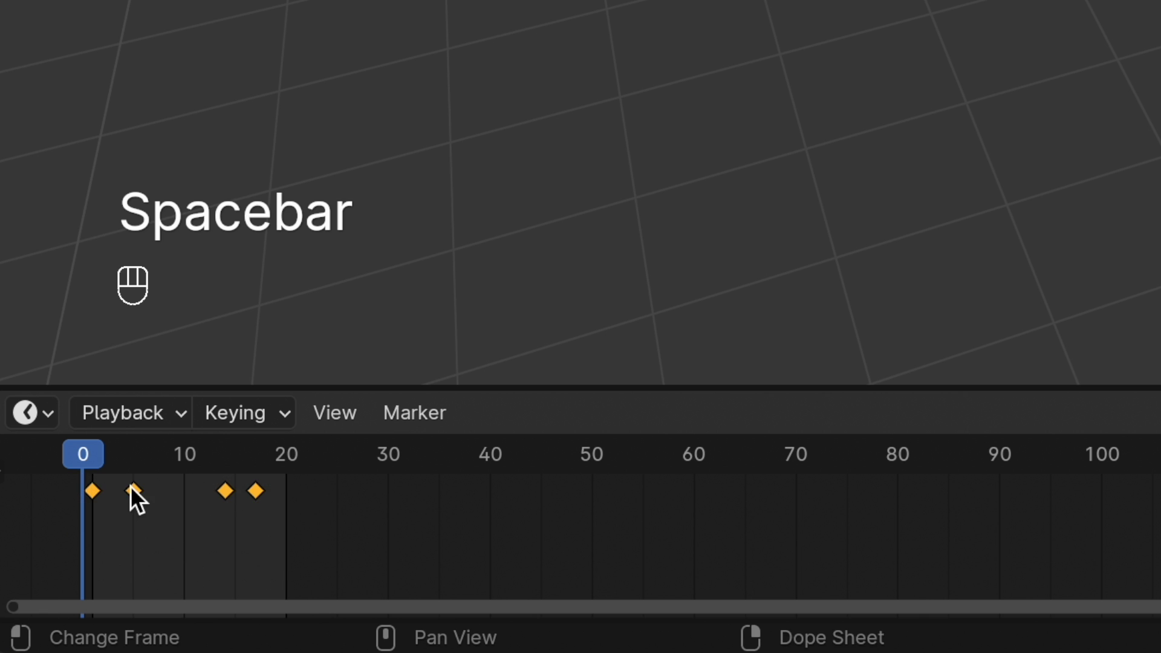
right_click(130, 485)
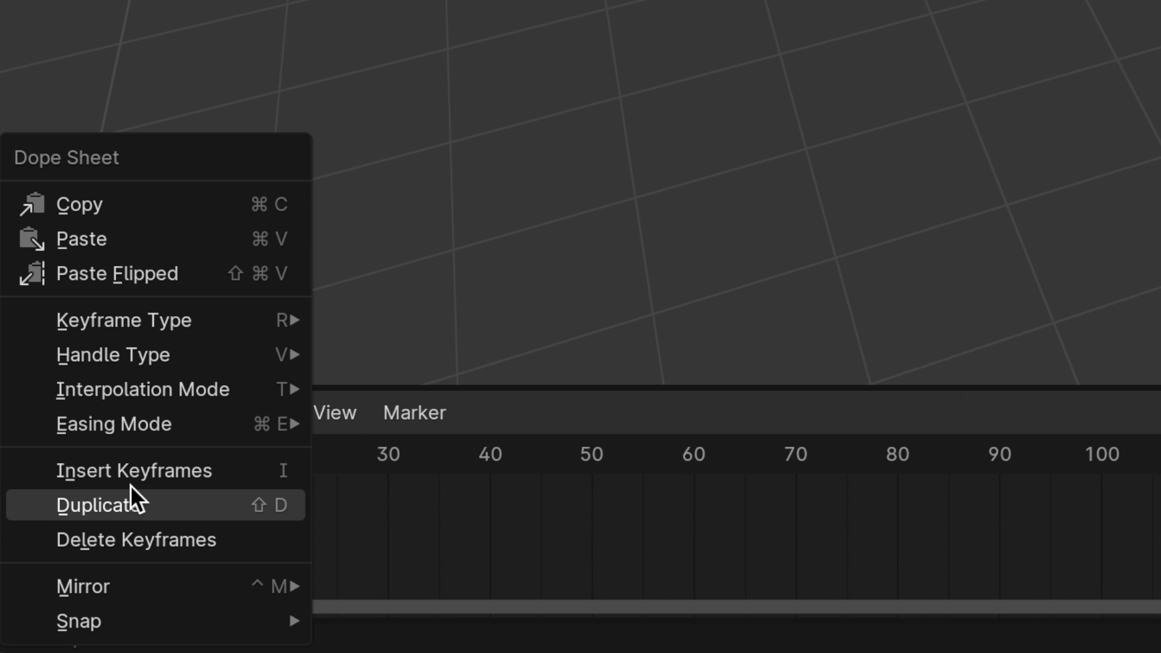
mouse_move(172, 386)
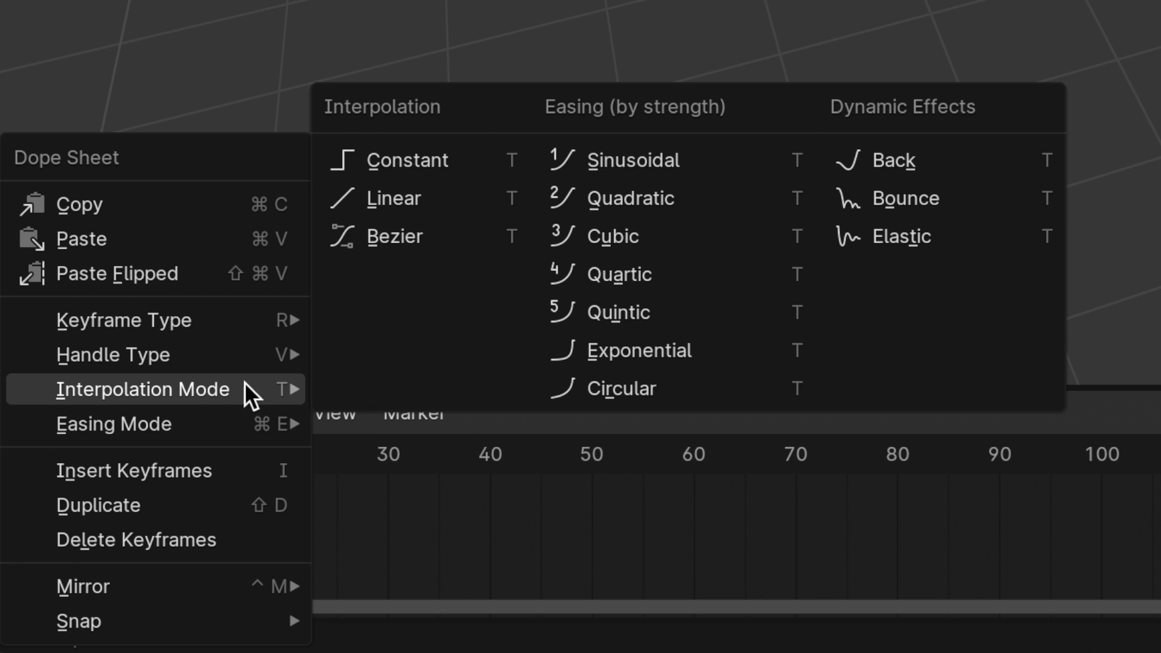
click(416, 160)
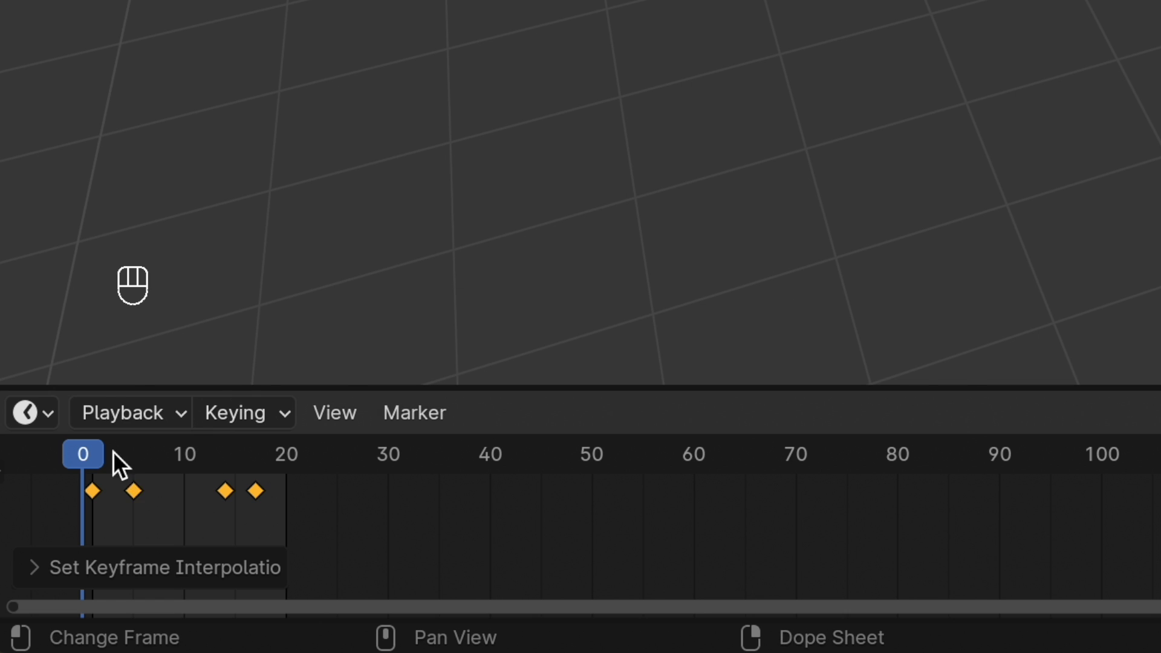
key(space)
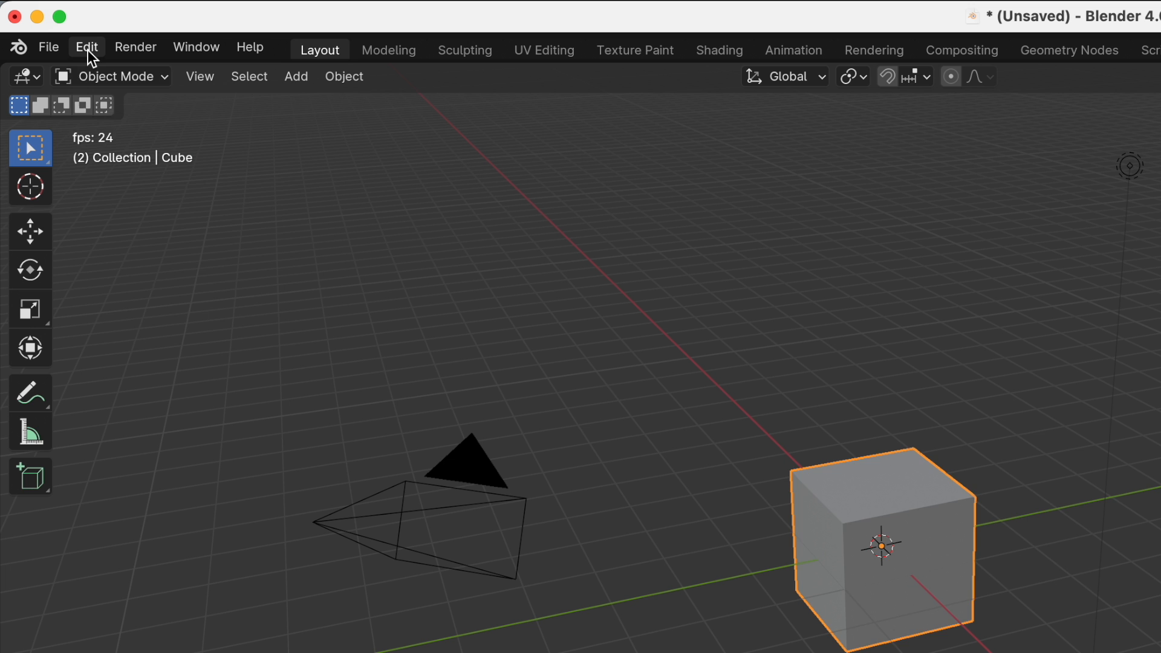
Set the default F-curve interpolation to Constant in the Animation preferences.
click(48, 25)
click(68, 184)
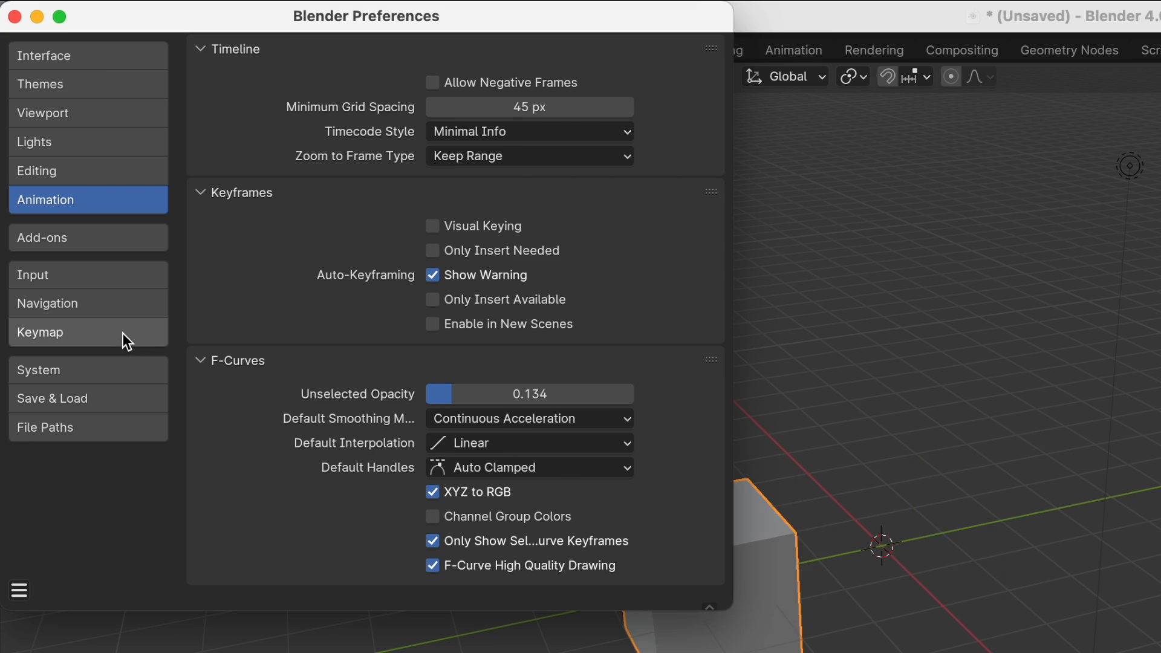
click(505, 443)
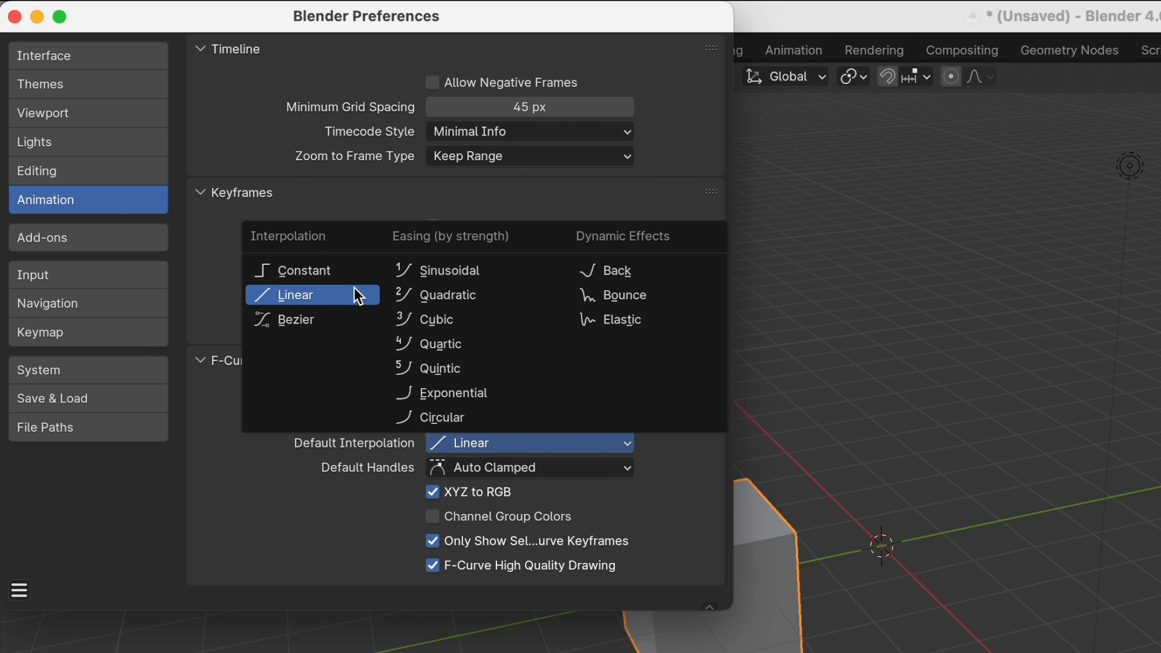
click(343, 270)
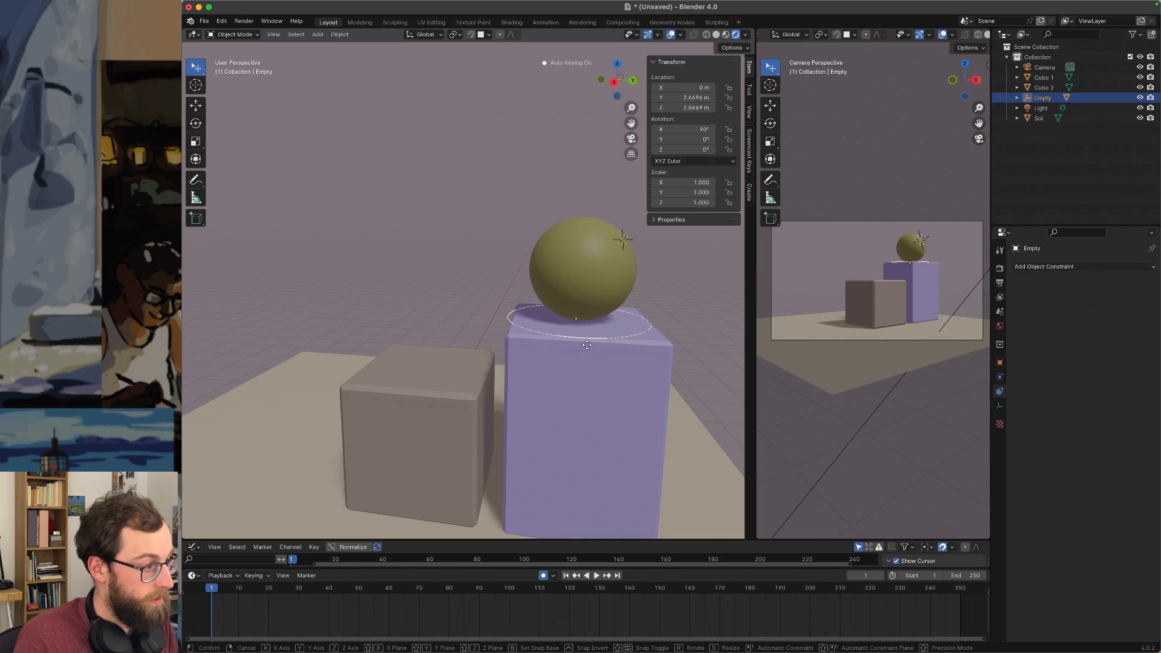
Keyframe the sphere's empty on top of the tall purple cube at frame 1 and shifted along Y towards the shorter cube at frame 5.
key(y)
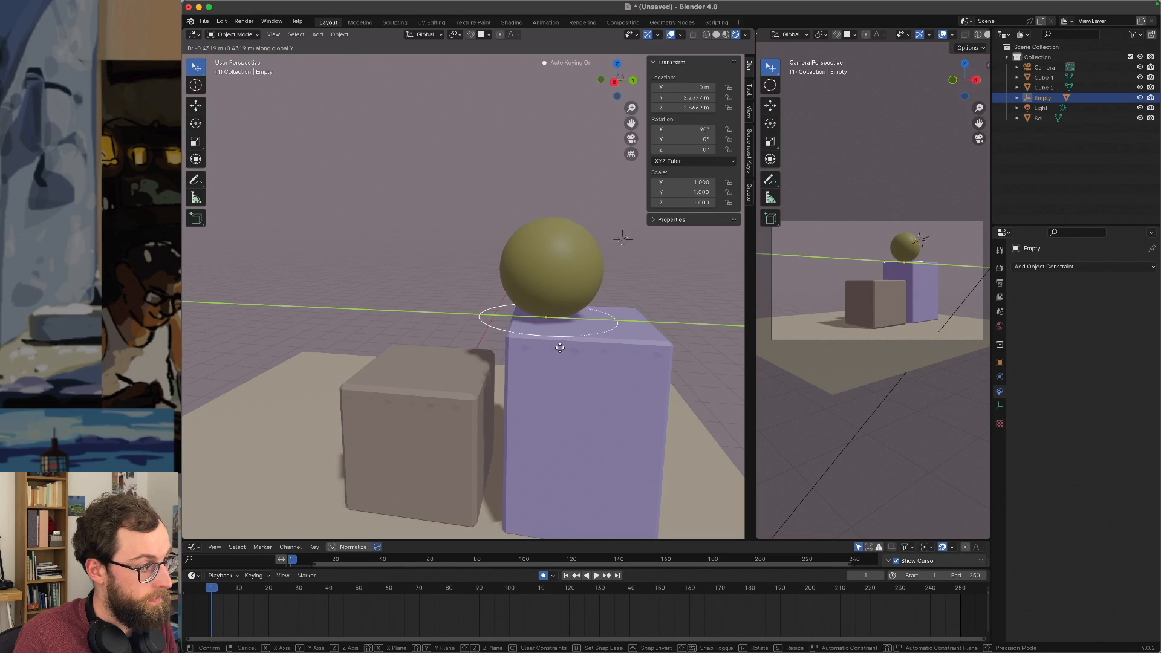
click(564, 348)
key(Right)
key(Right)
key(Right)
key(Right)
key(g)
key(y)
click(439, 421)
At frame 12, move the empty to about Y 0.88 m and lower it to Z 2 m onto the shorter cube.
drag(219, 591, 244, 591)
key(g)
key(x)
right_click(512, 344)
key(g)
key(y)
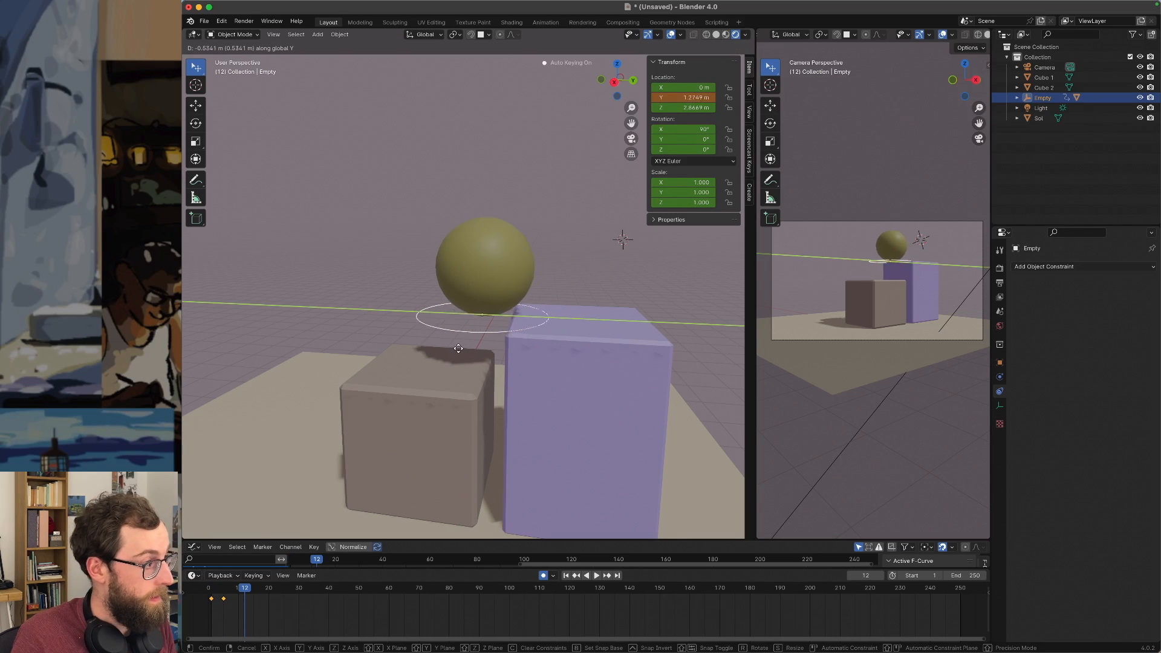
click(458, 348)
key(g)
key(z)
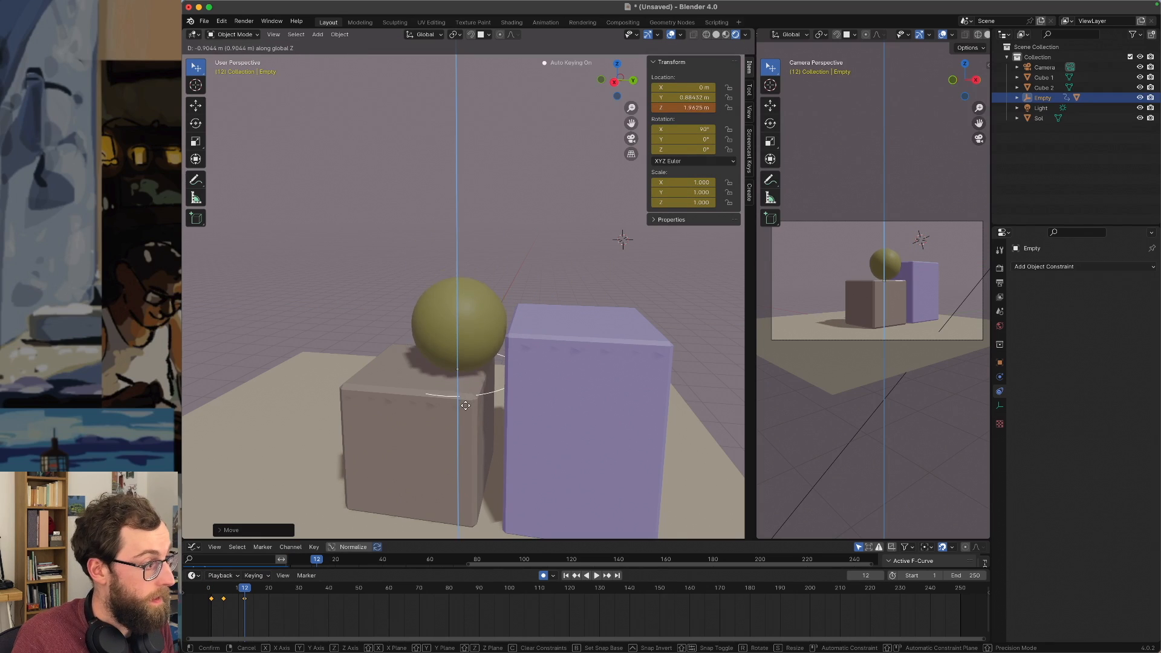
click(470, 388)
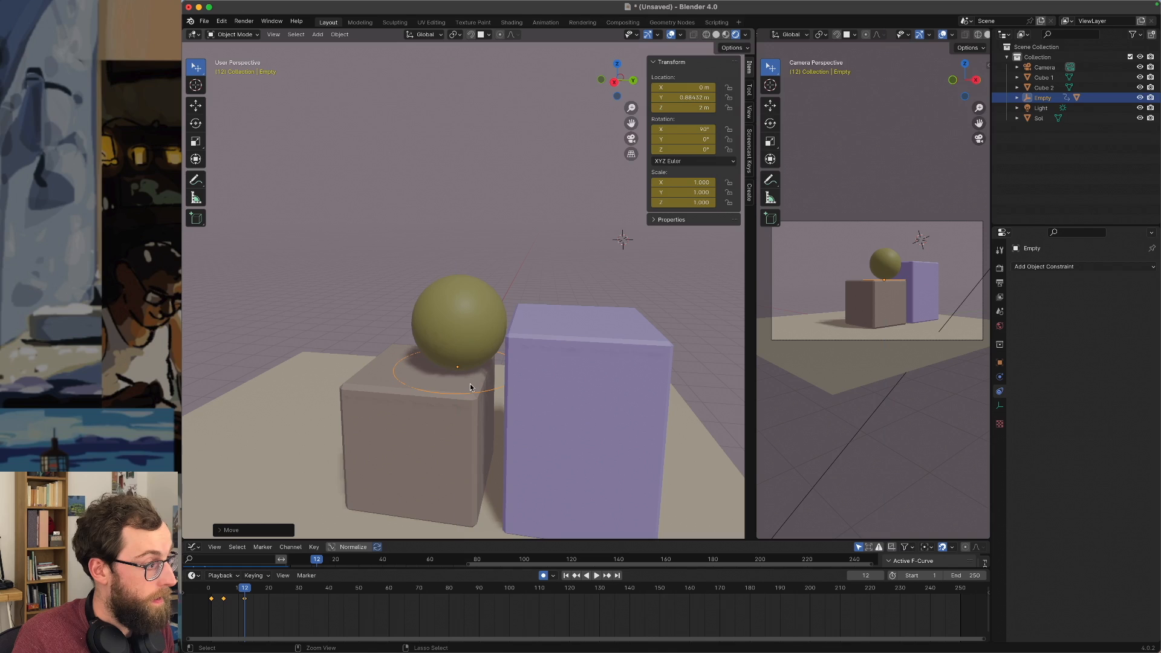
At frame 19, move the empty along Y to about -0.4 m, towards the far edge of the shorter cube.
mouse_move(245, 588)
mouse_down()
mouse_move(231, 588)
mouse_move(266, 588)
mouse_up()
key(g)
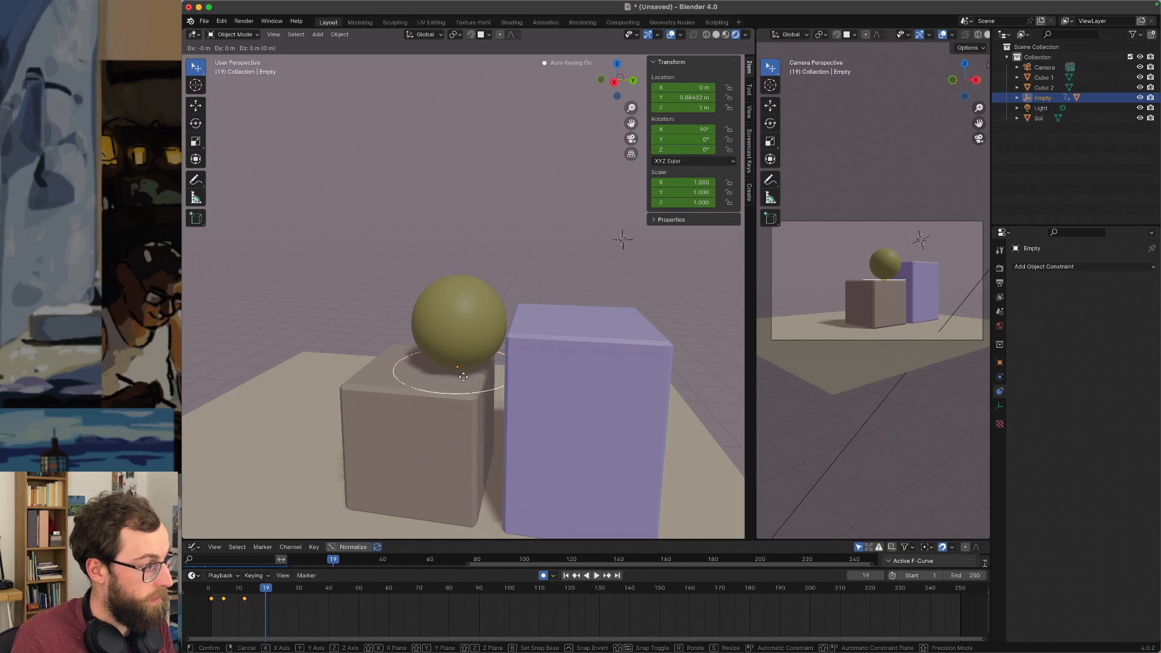
key(y)
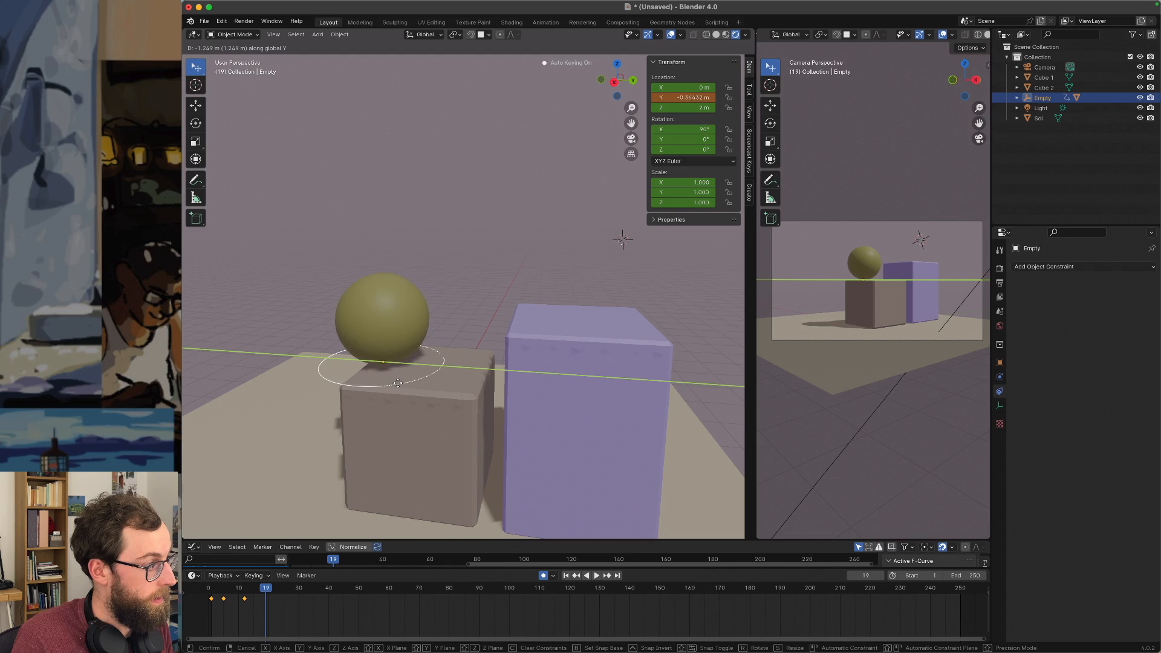
click(398, 383)
At frame 21, nudge the empty further along Y to about -0.6 m, at the edge of the shorter cube.
middle_drag(396, 386, 497, 375)
key(Right)
key(Right)
key(g)
key(y)
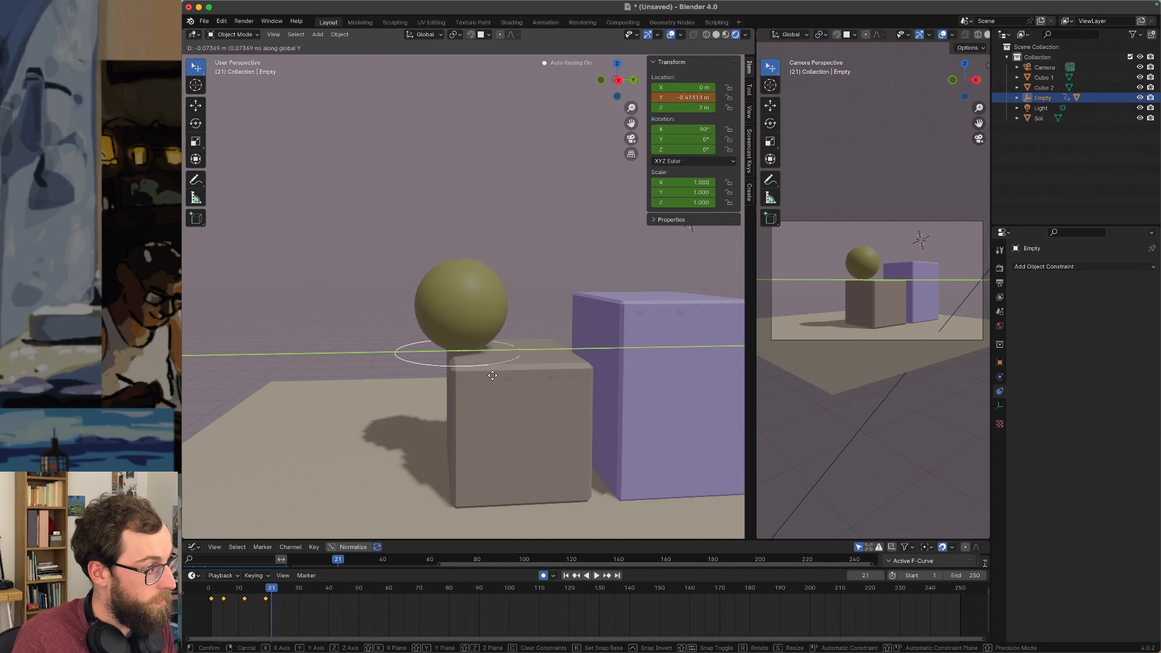
click(490, 375)
At frame 29, move the empty to about Y -1.52 m and lower it to Z 0 m onto the ground.
key(space)
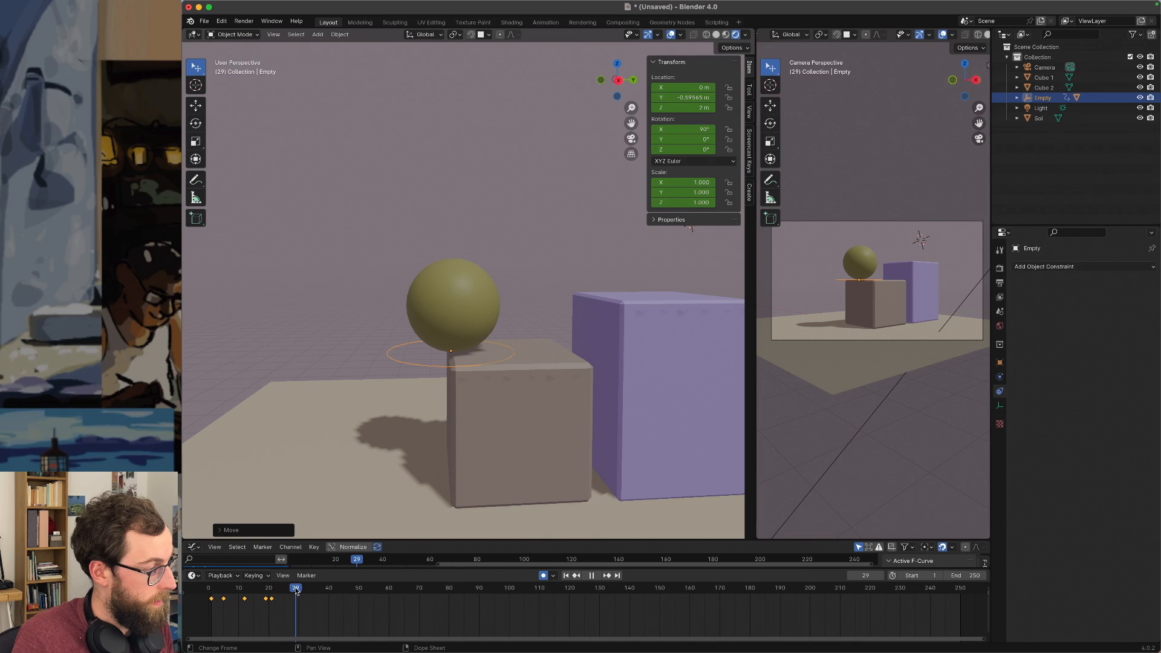
key(space)
key(g)
key(y)
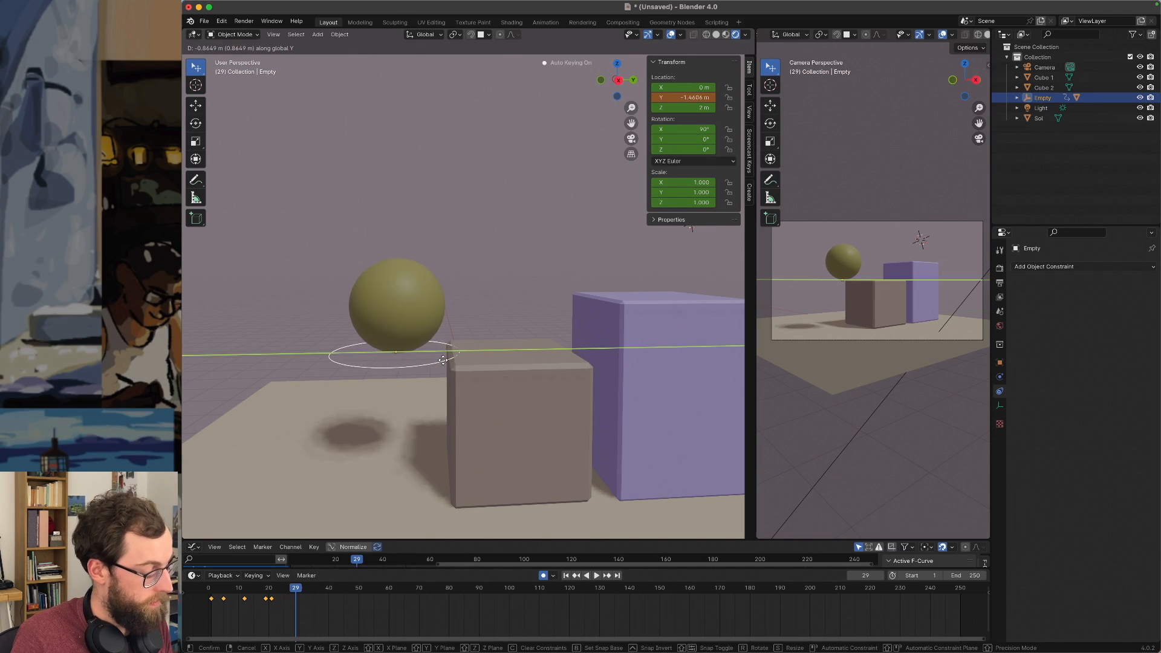
key(z)
click(455, 523)
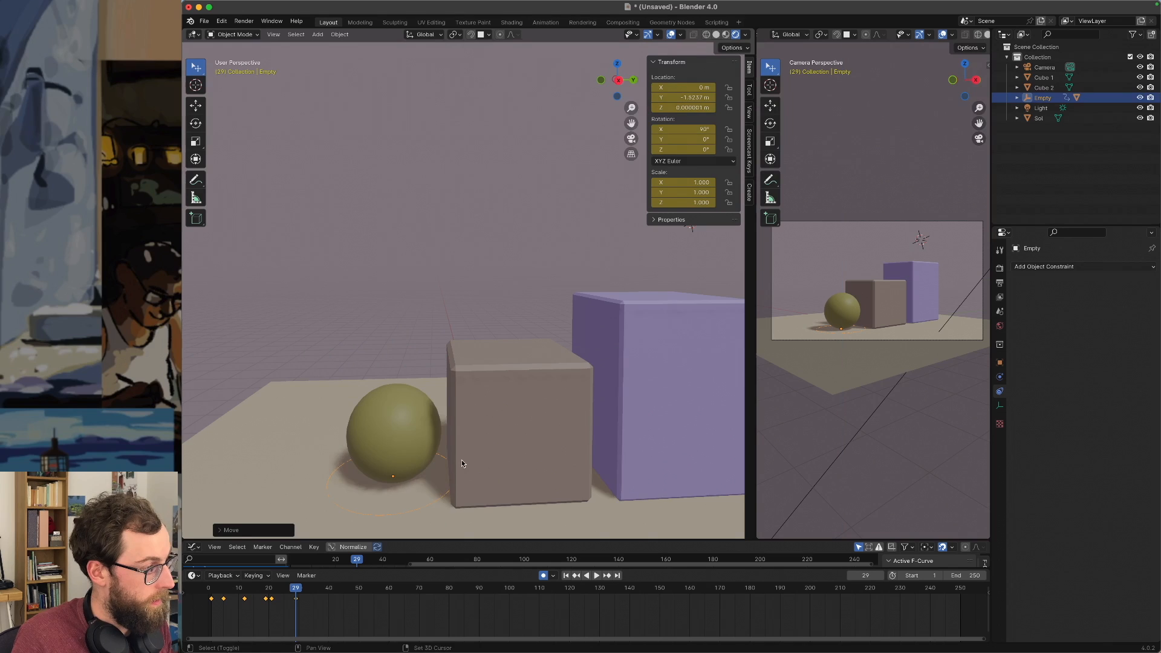
At frame 40, move the empty along the ground in Y to about -2.71 m, away from the cubes.
middle_drag(462, 459, 513, 427)
drag(296, 589, 328, 589)
key(g)
key(y)
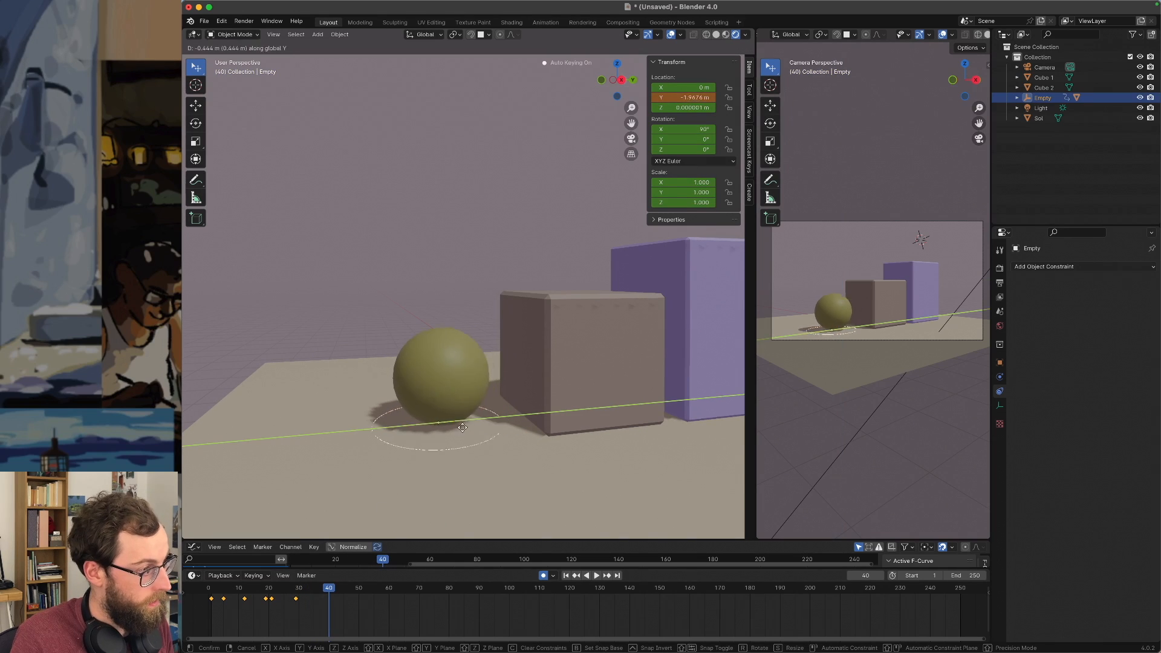
click(426, 438)
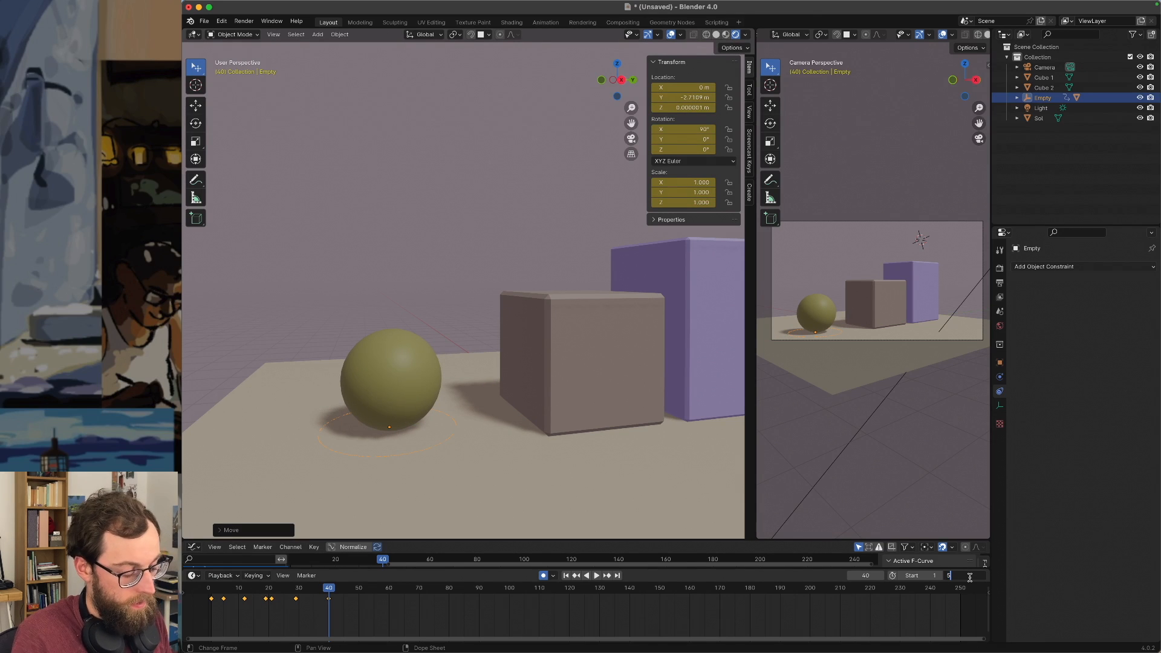
Set the animation's end frame to 50 and play it back from frame 1.
key(Return)
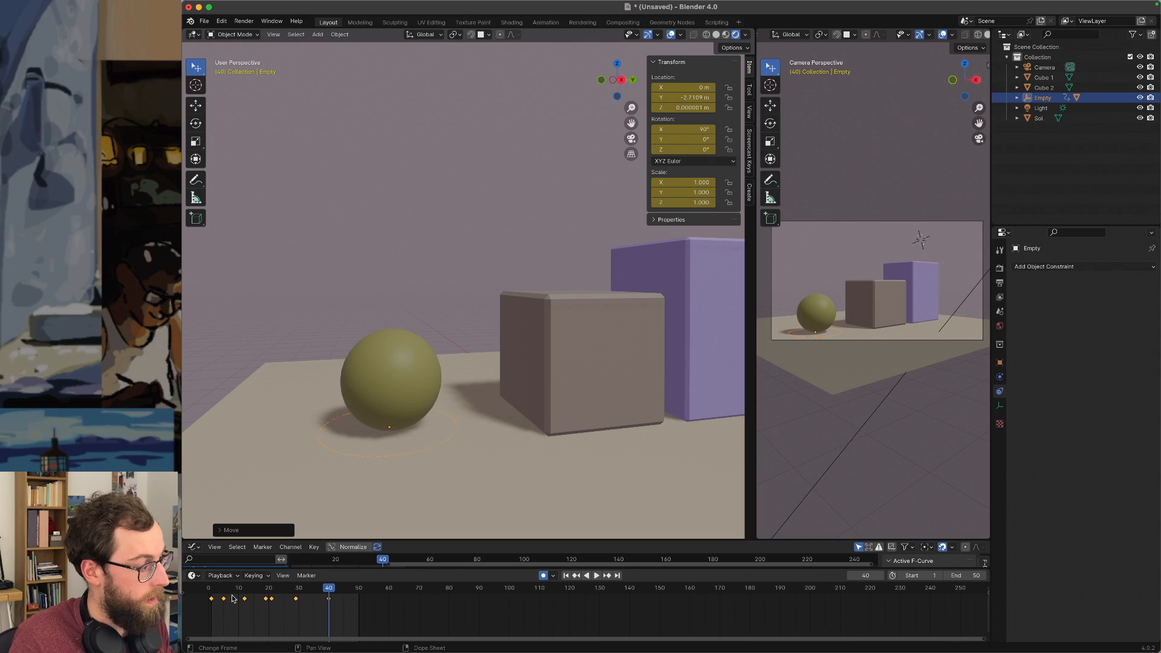
click(211, 590)
key(space)
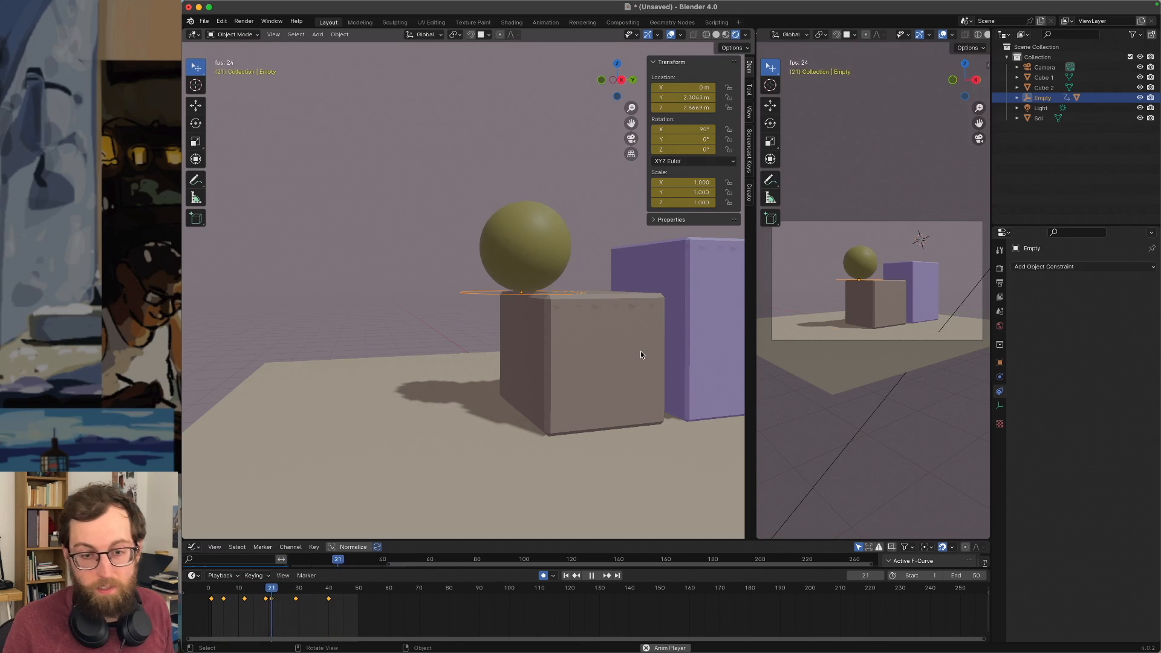
middle_drag(556, 301, 569, 342)
key(Escape)
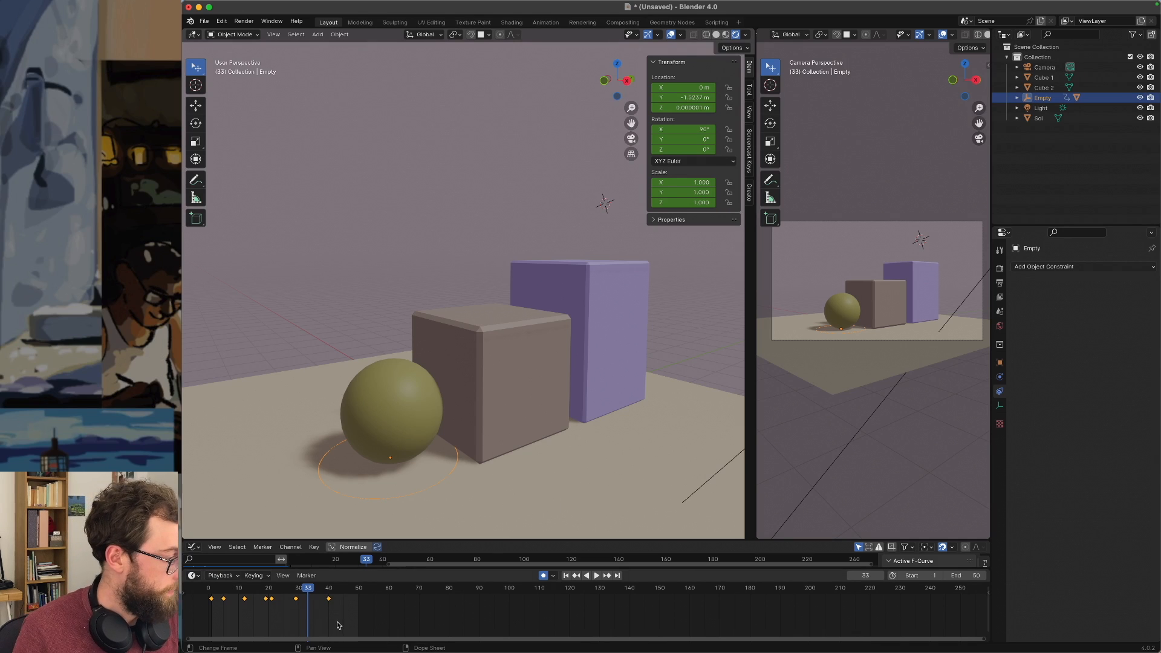
Replay the ball animation several times from its first frame to check the movement.
click(211, 592)
key(space)
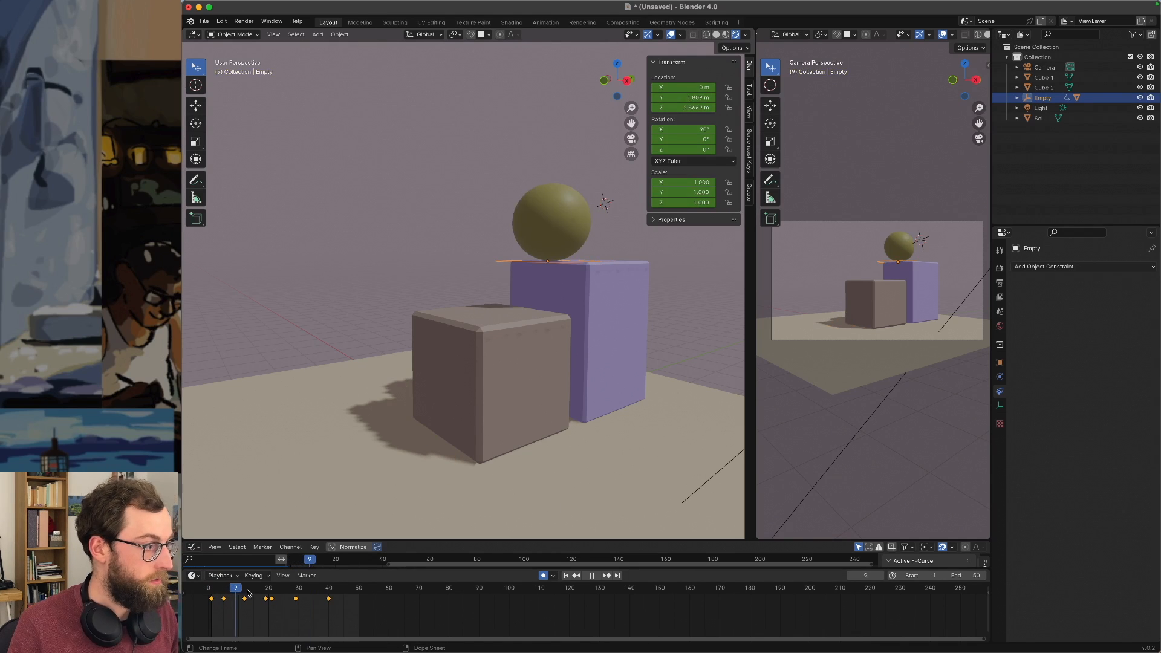
click(211, 593)
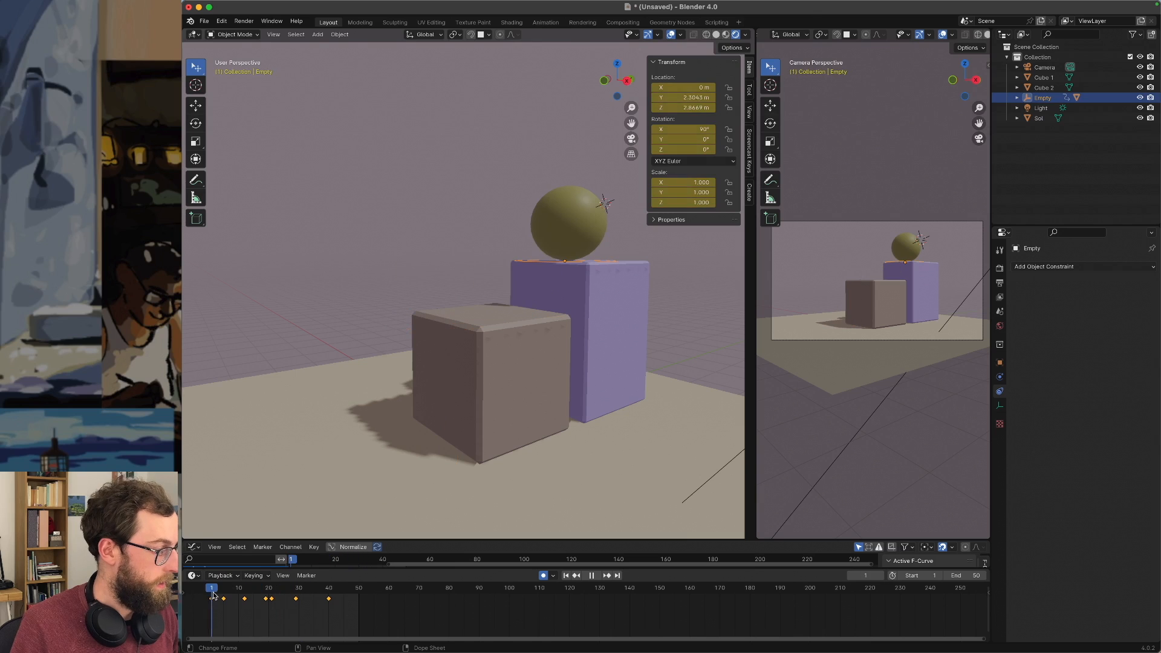
key(space)
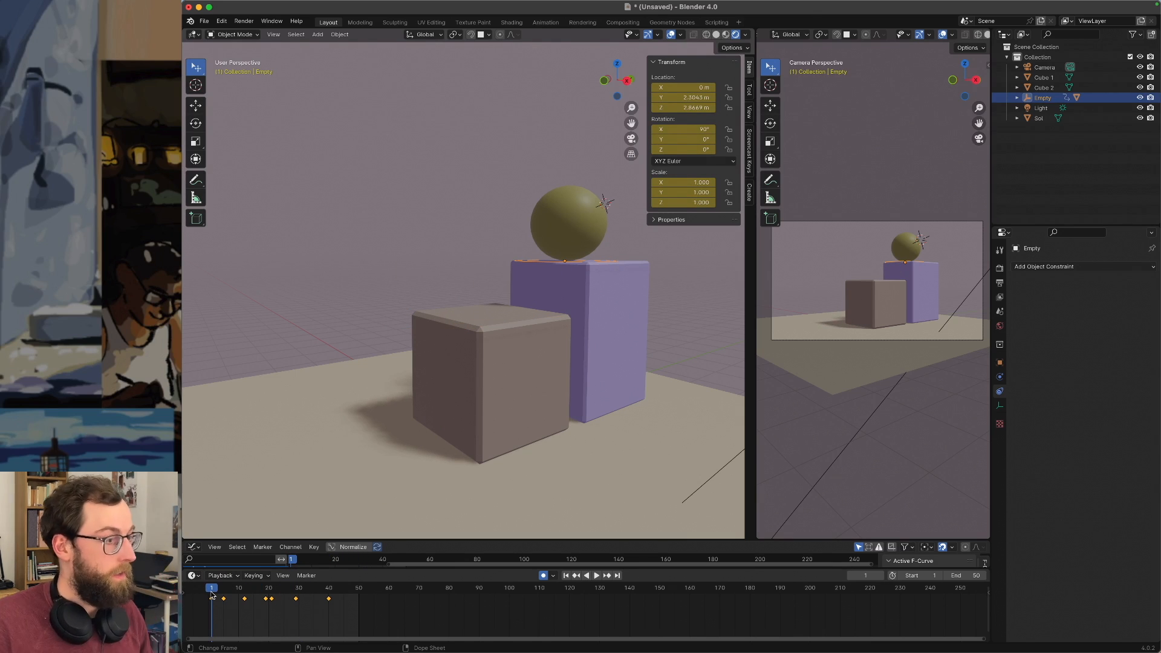
key(space)
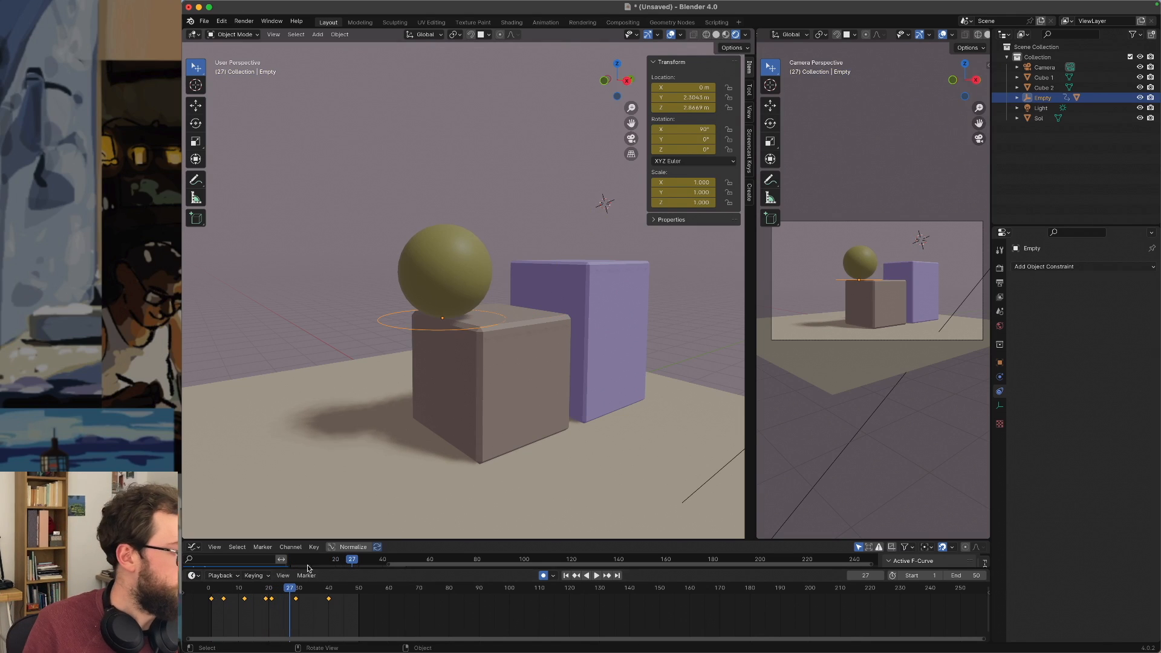
click(212, 602)
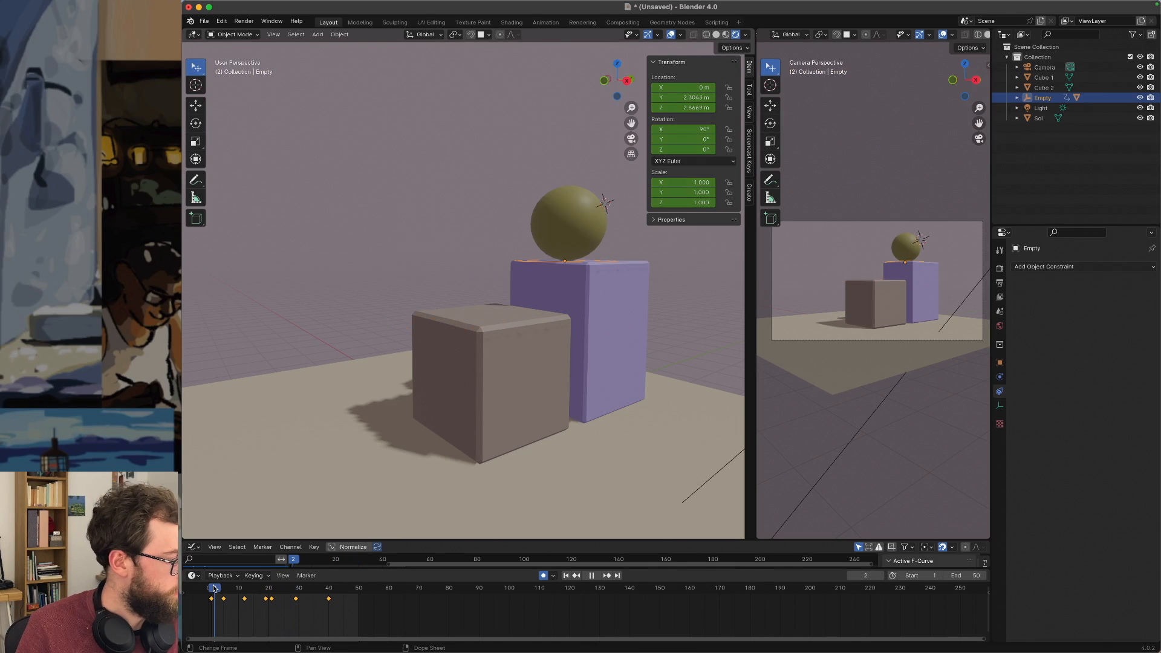
Select the sphere and open its material in the Shading workspace, framing the sphere and its nodes.
click(574, 200)
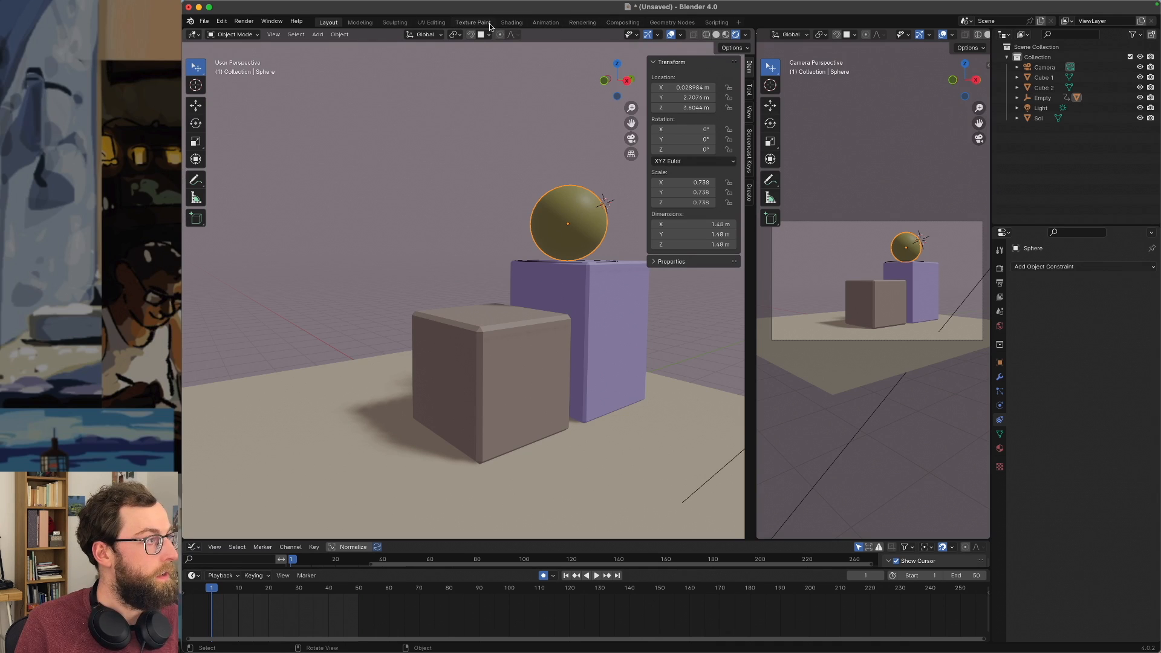
click(511, 22)
key(KP_Decimal)
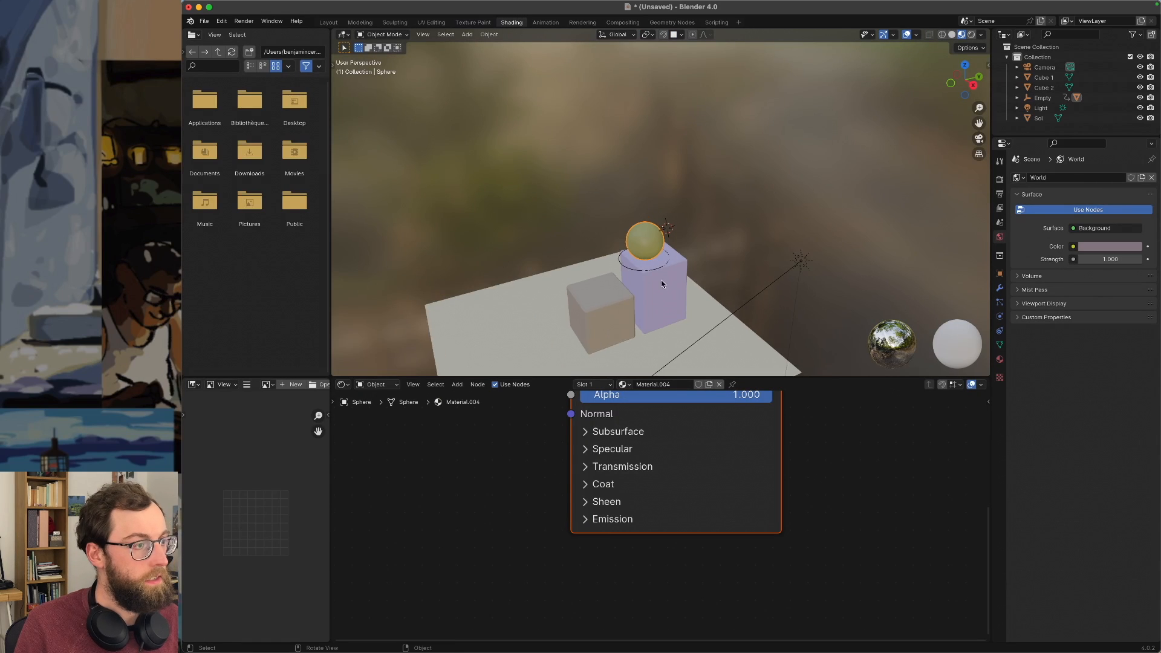
key(Home)
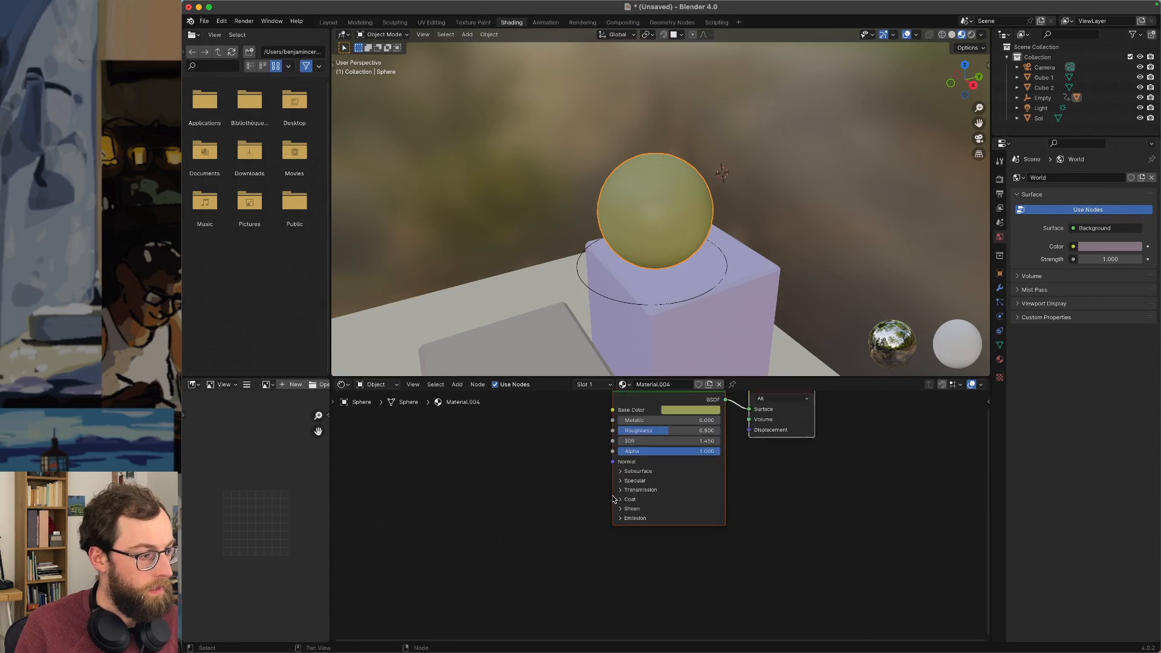
Add a Voronoi Texture node and connect its Color output to the Principled BSDF's Base Color.
key(shift+a)
click(589, 508)
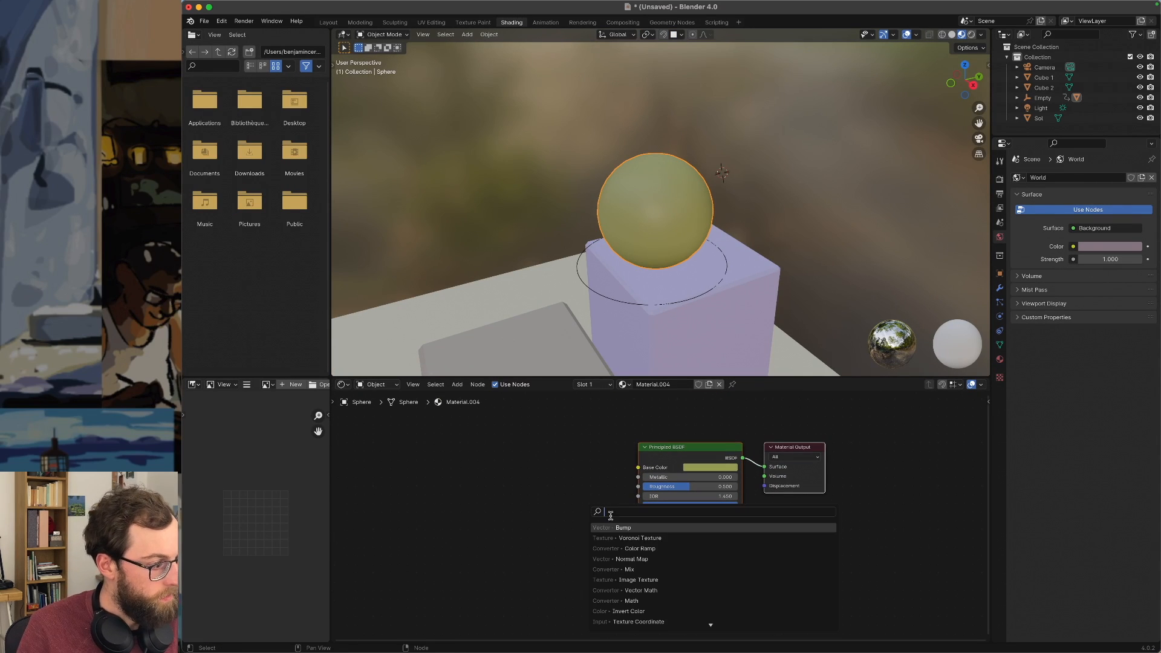
text(voro)
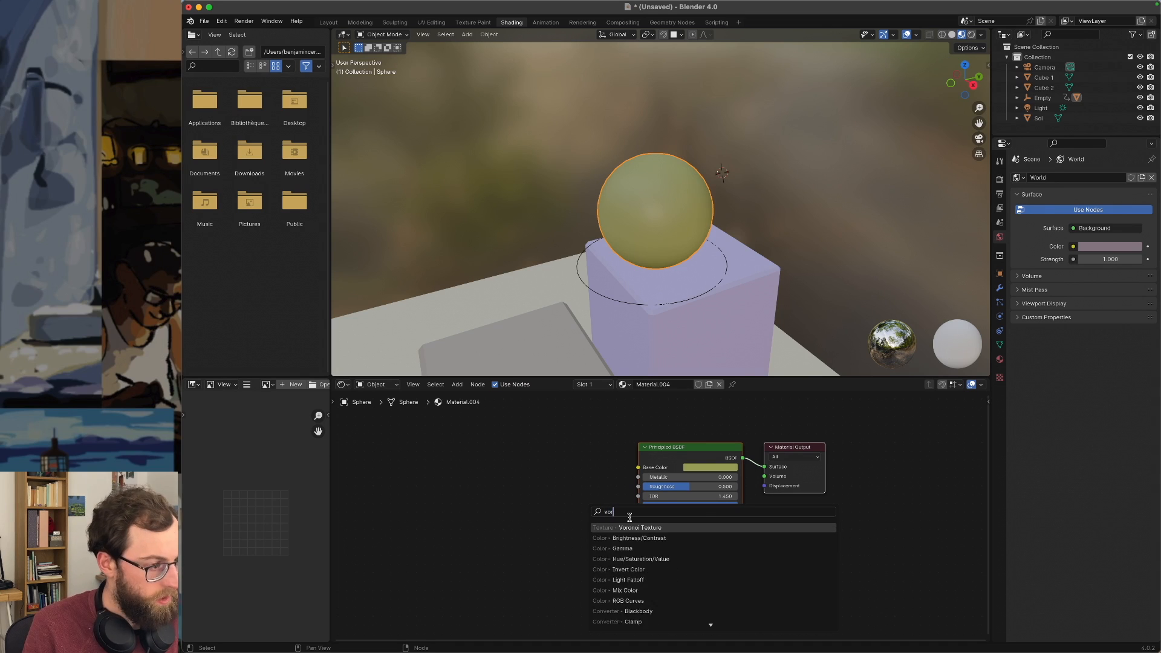
click(636, 527)
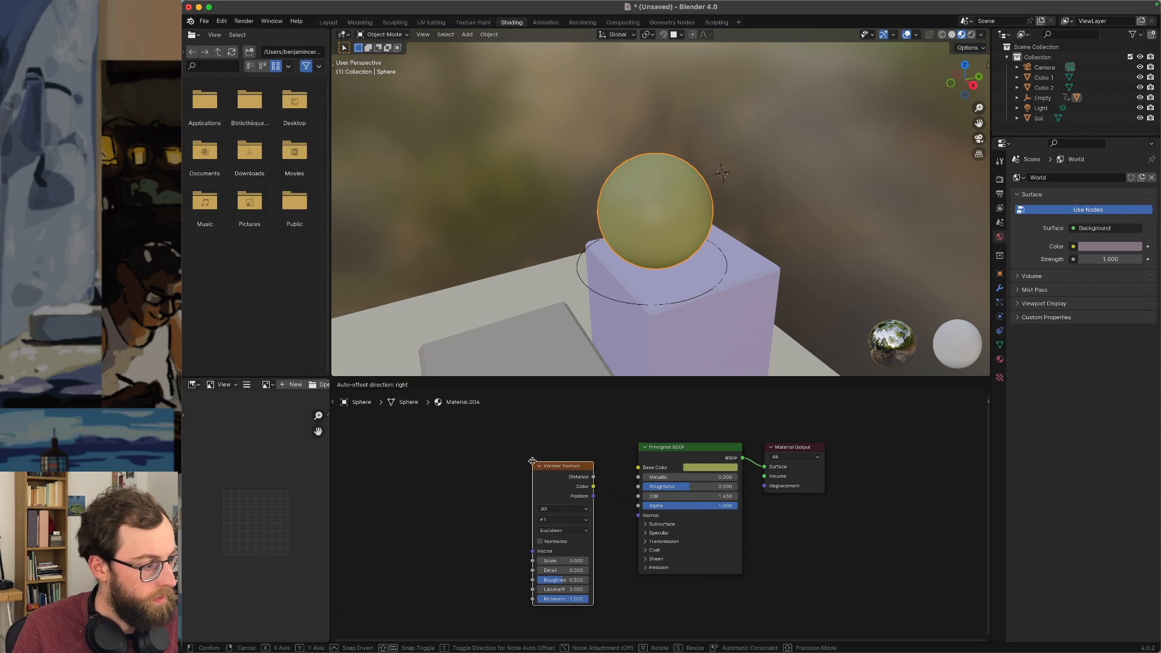
click(600, 480)
drag(594, 487, 644, 471)
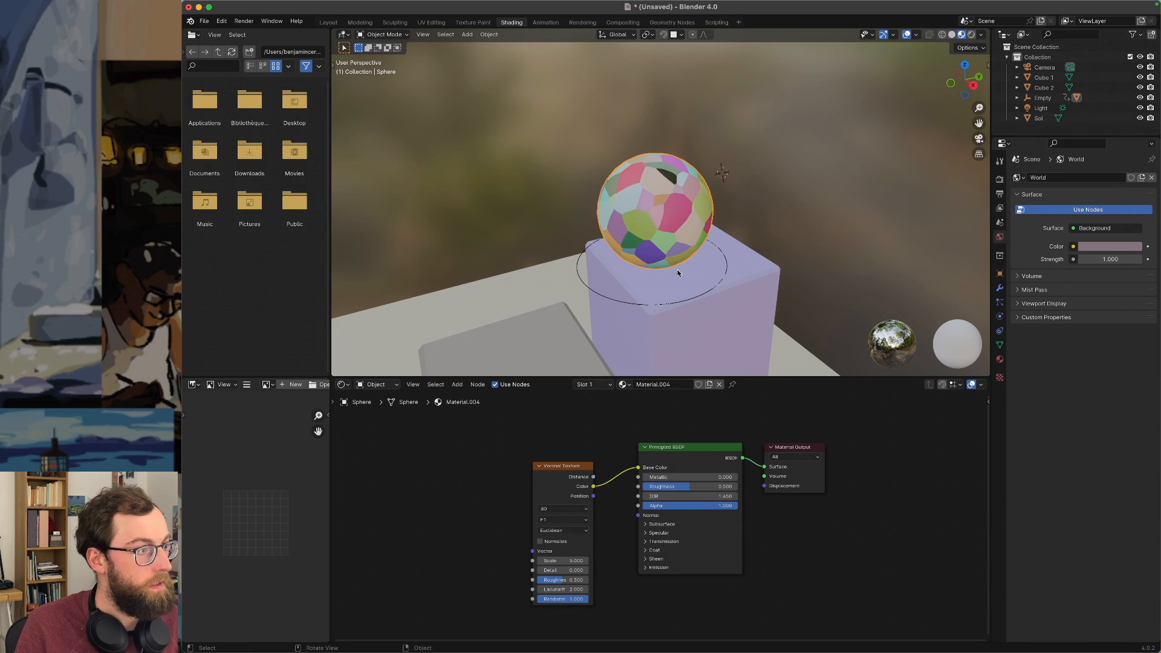
Reroute the Voronoi Color output to the Principled BSDF's Normal input and raise the texture's Scale to about 28.
scroll(668, 239, up, 2)
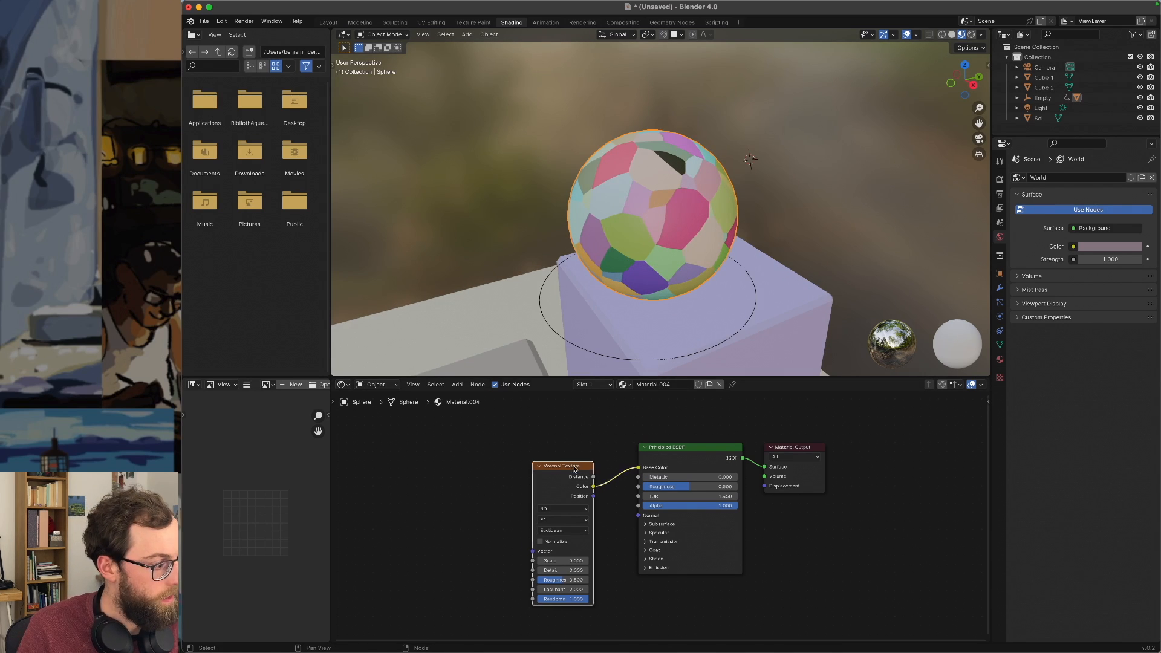
drag(574, 469, 497, 469)
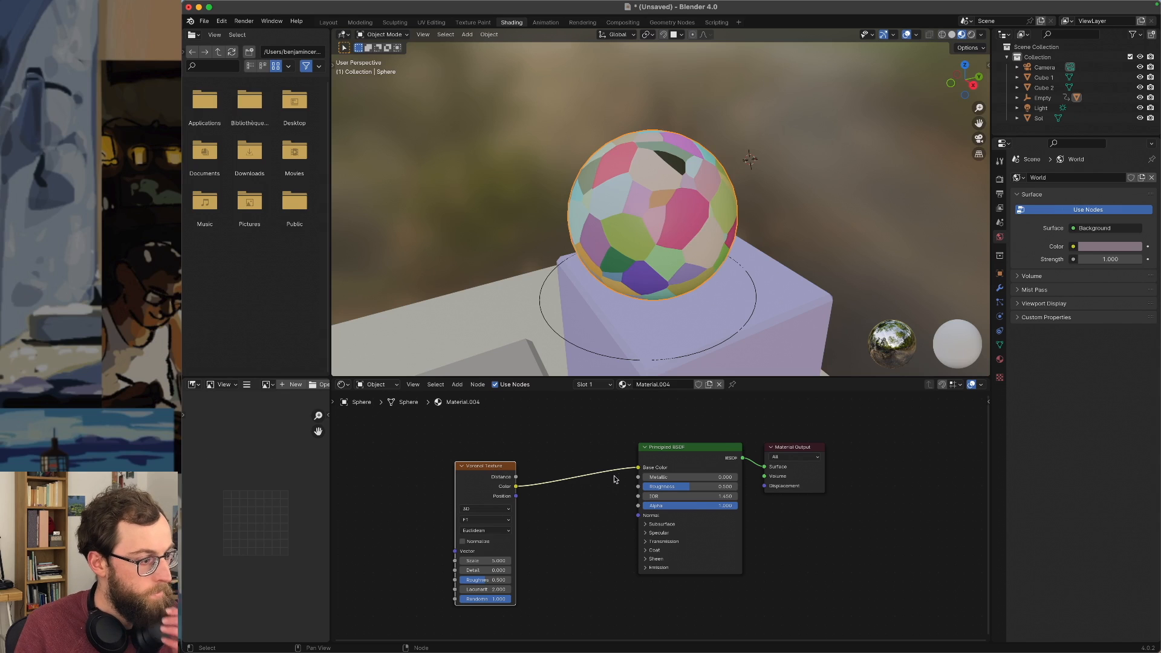
drag(638, 470, 637, 517)
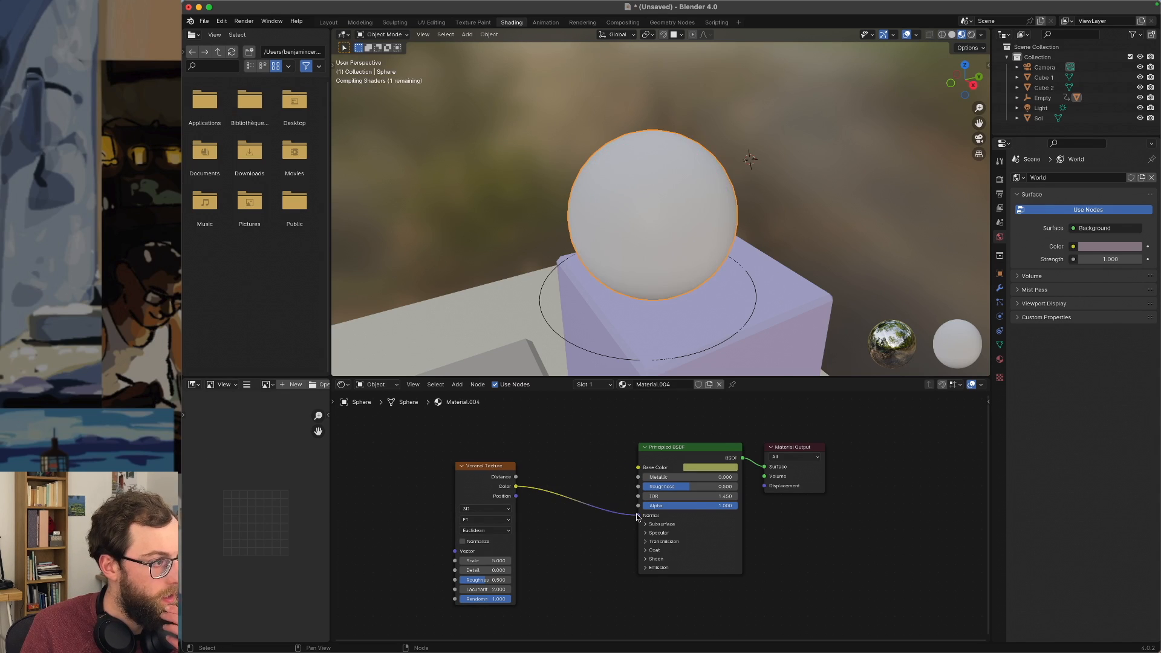
mouse_move(478, 561)
mouse_down()
mouse_move(423, 561)
mouse_move(478, 562)
mouse_up()
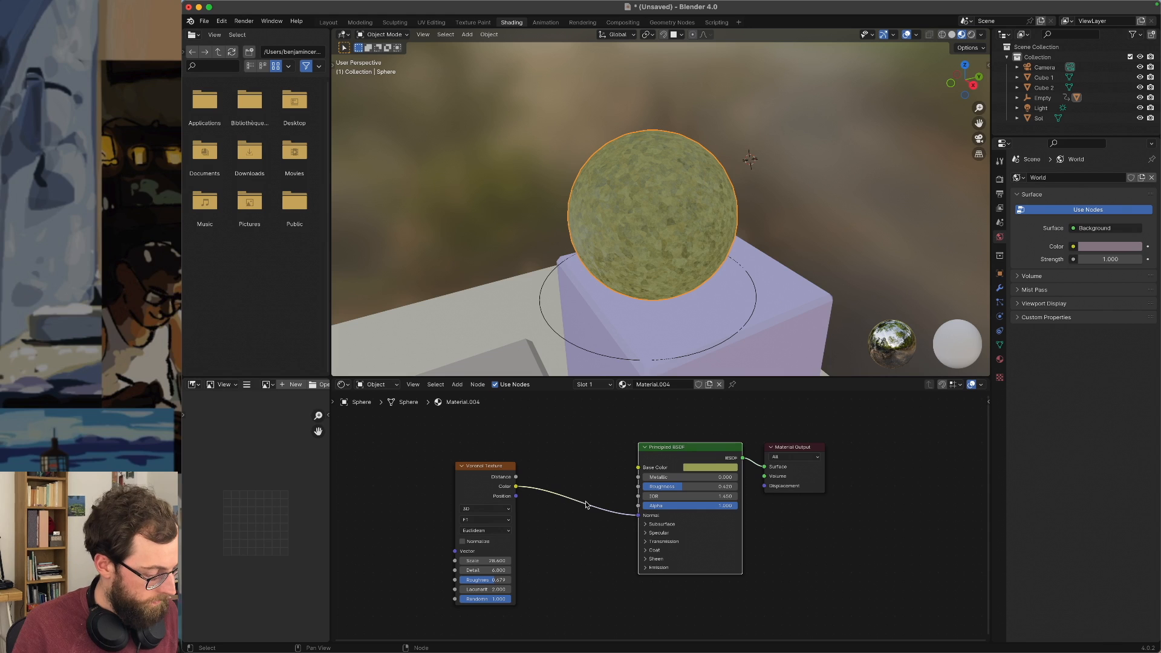
Insert a Color Ramp after the Voronoi Texture and connect its Color output to the Principled BSDF's Base Color.
key(shift+a)
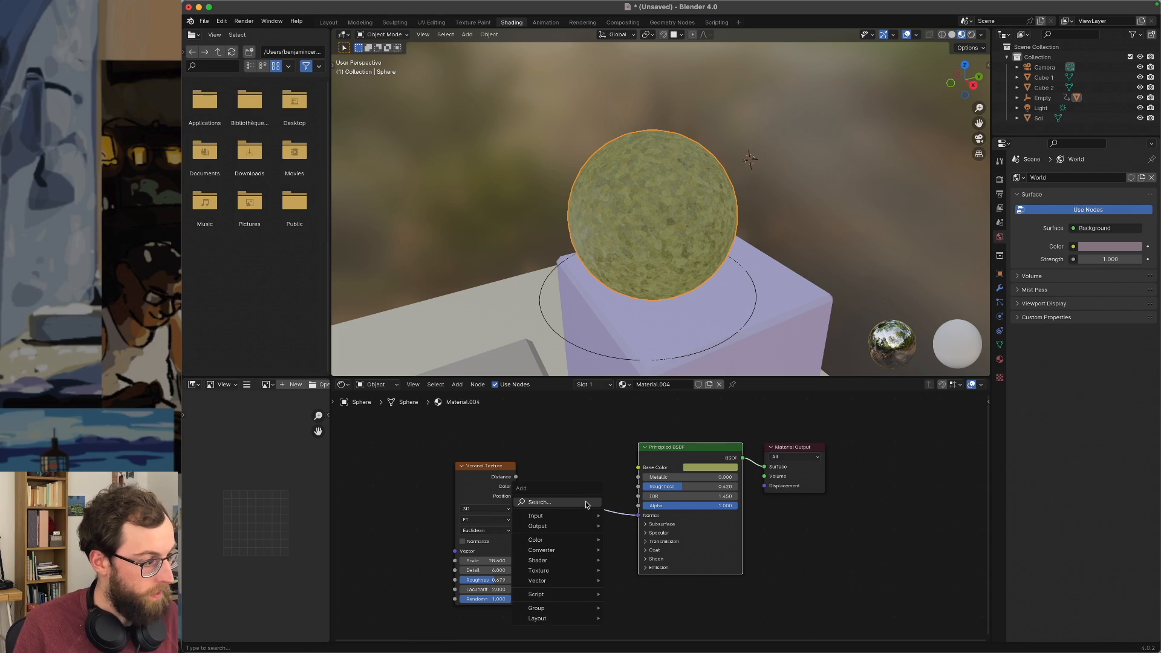
click(585, 503)
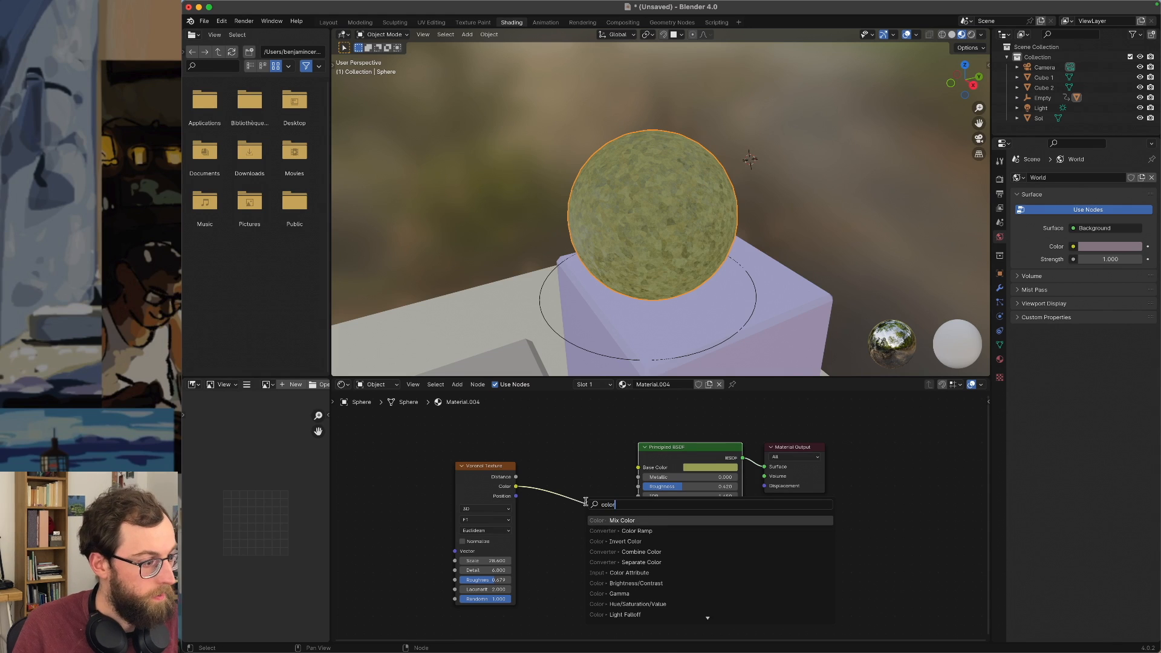
click(631, 531)
click(550, 456)
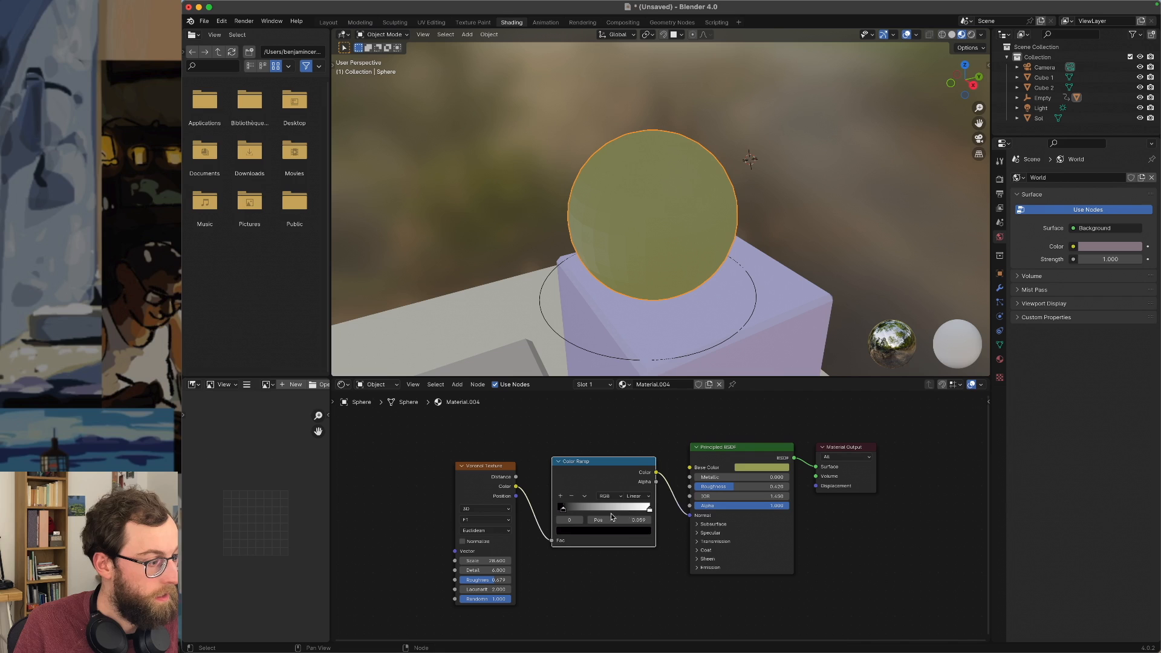
drag(648, 511, 690, 469)
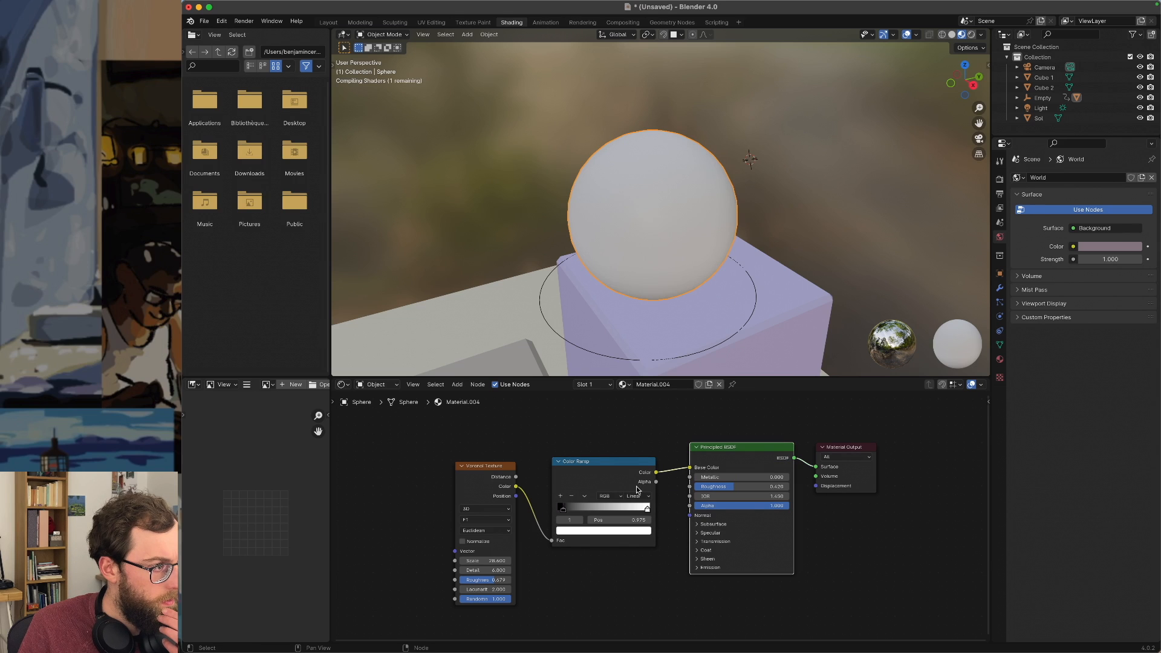
Shift the ramp's black stop inward, place the white stop at about 0.82 and recolor that stop muted green.
drag(645, 510, 588, 508)
click(633, 509)
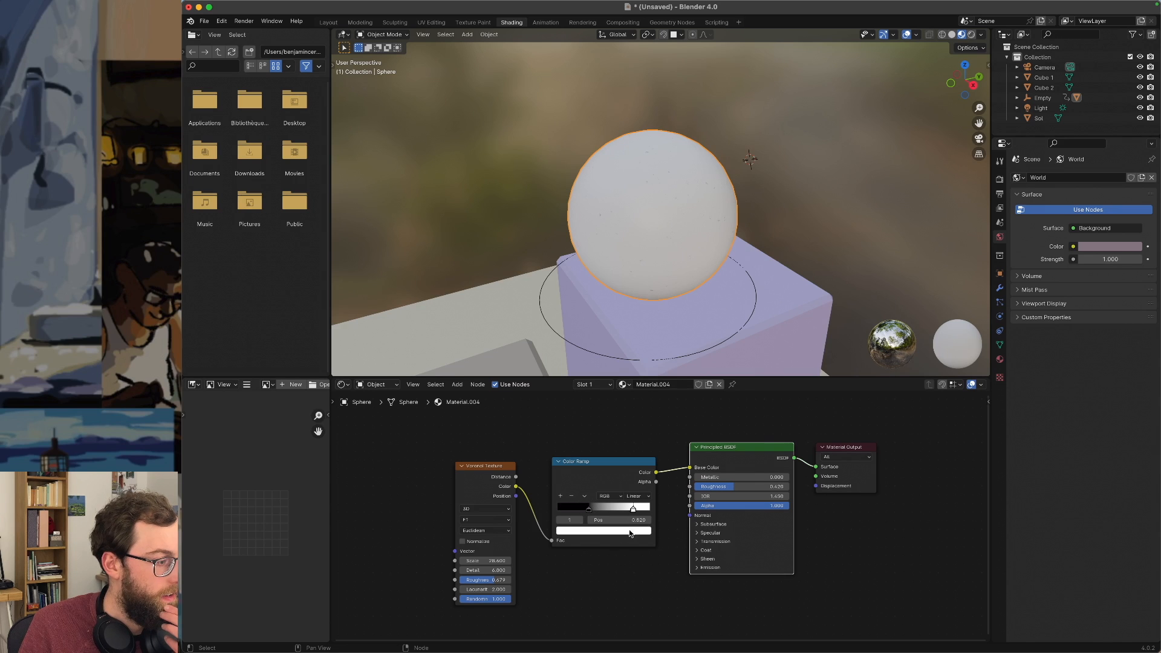
click(629, 532)
mouse_move(593, 437)
mouse_down()
mouse_move(582, 434)
mouse_move(643, 421)
mouse_up()
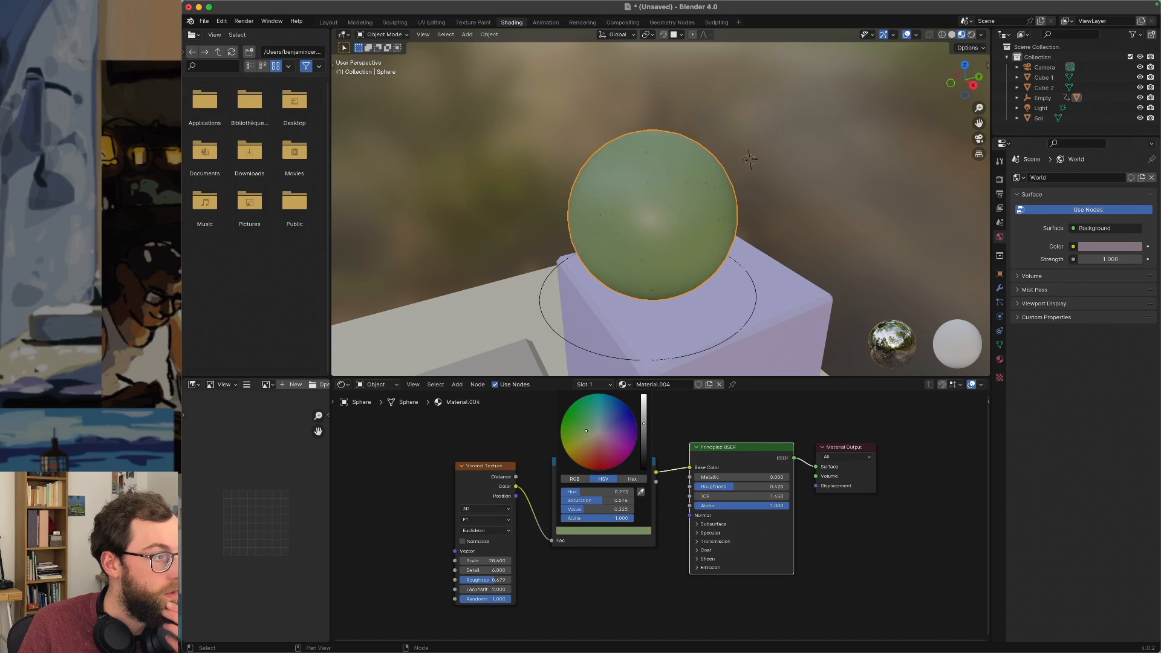
Set the Voronoi Texture's Scale to about 27.4 and its Detail to about 4.4.
drag(483, 560, 489, 561)
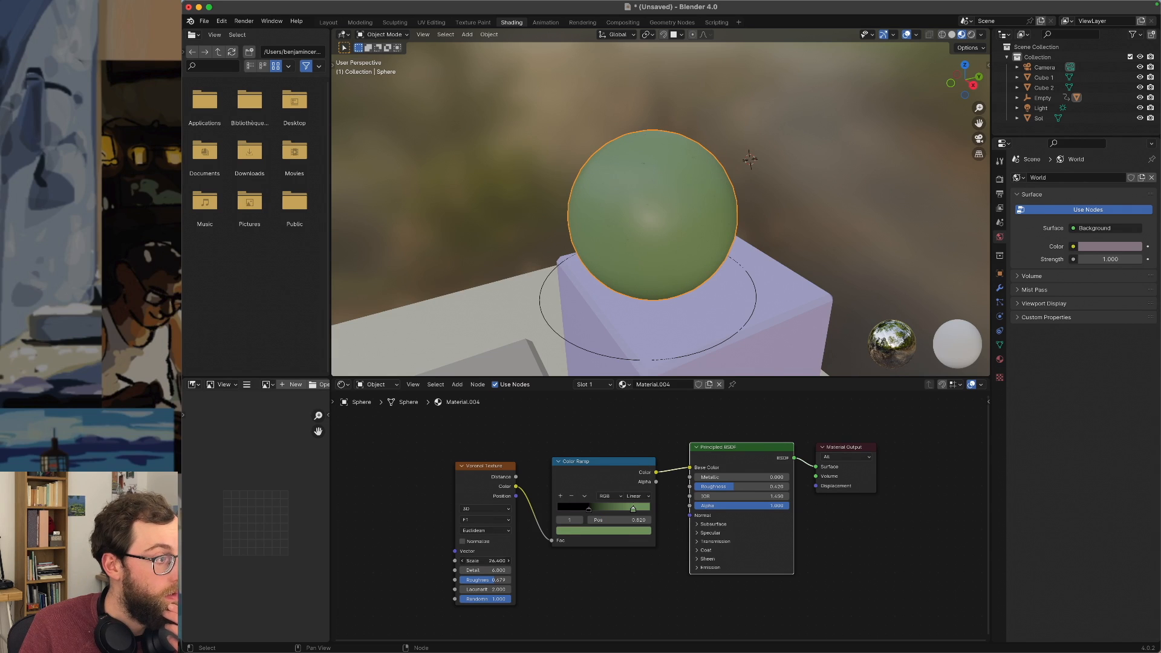
mouse_move(486, 570)
mouse_down()
mouse_move(461, 570)
mouse_move(478, 570)
mouse_up()
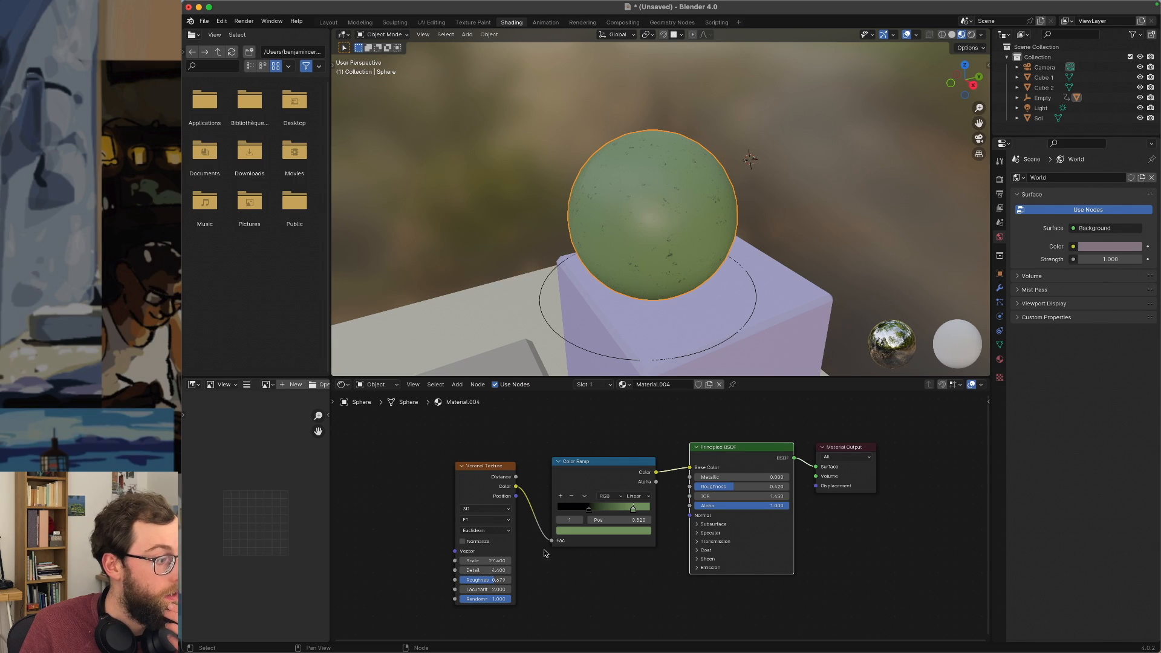
Recolor the Color Ramp's black stop dark green and set the Principled BSDF's Roughness to about 0.37.
click(585, 510)
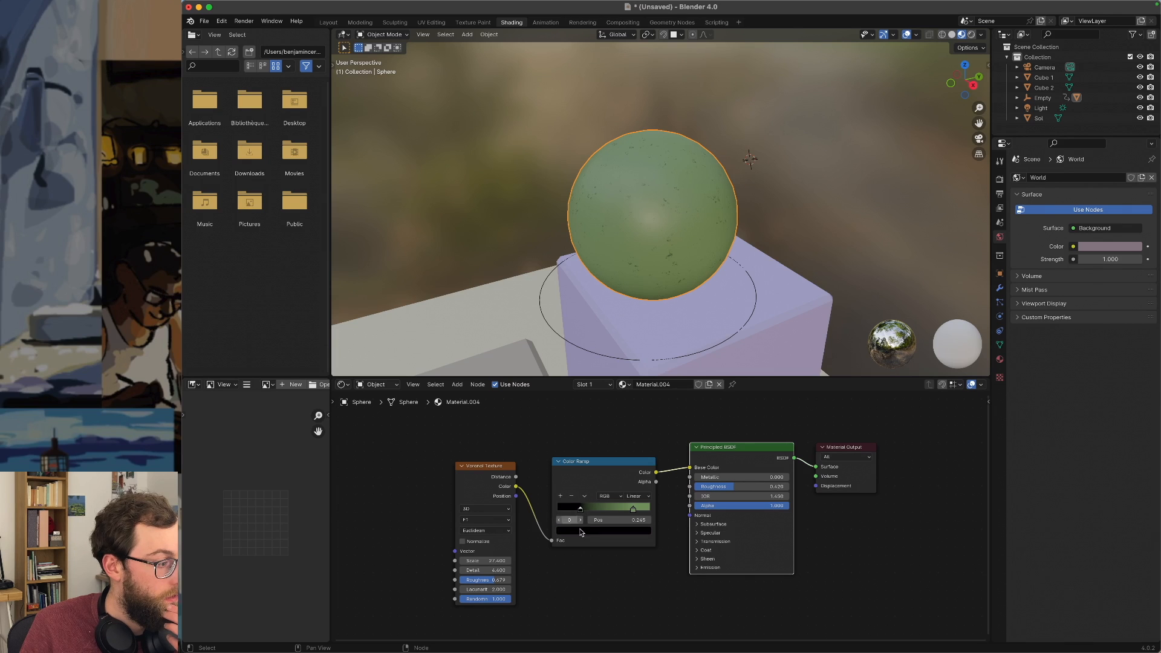
click(580, 530)
drag(640, 449, 644, 443)
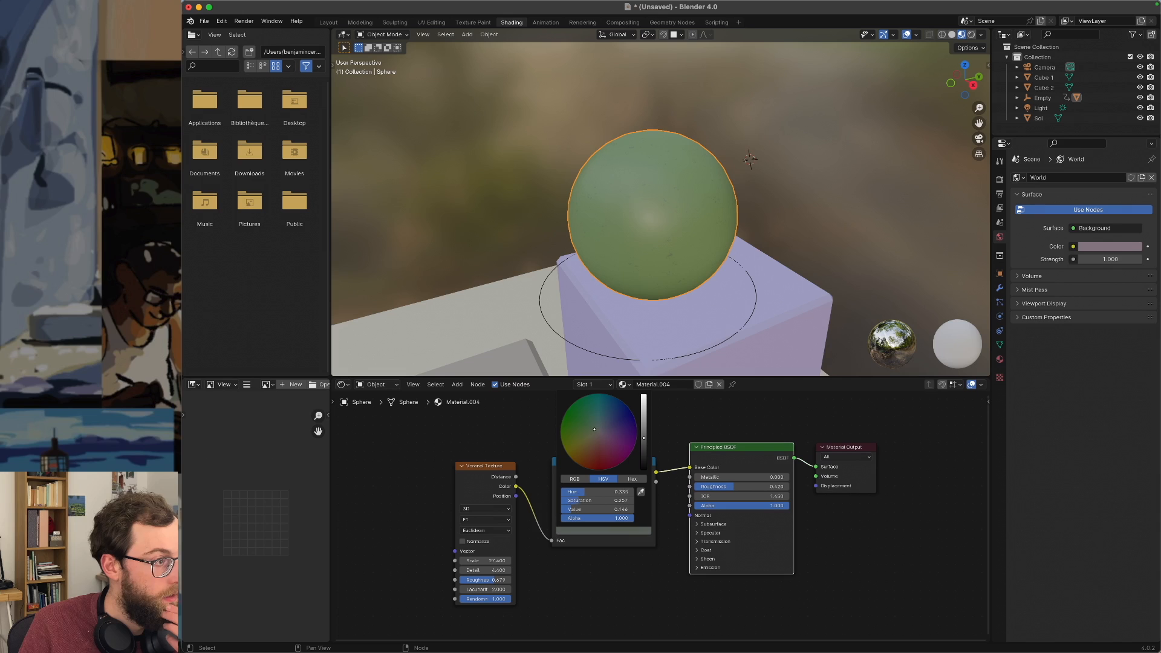
drag(642, 441, 643, 444)
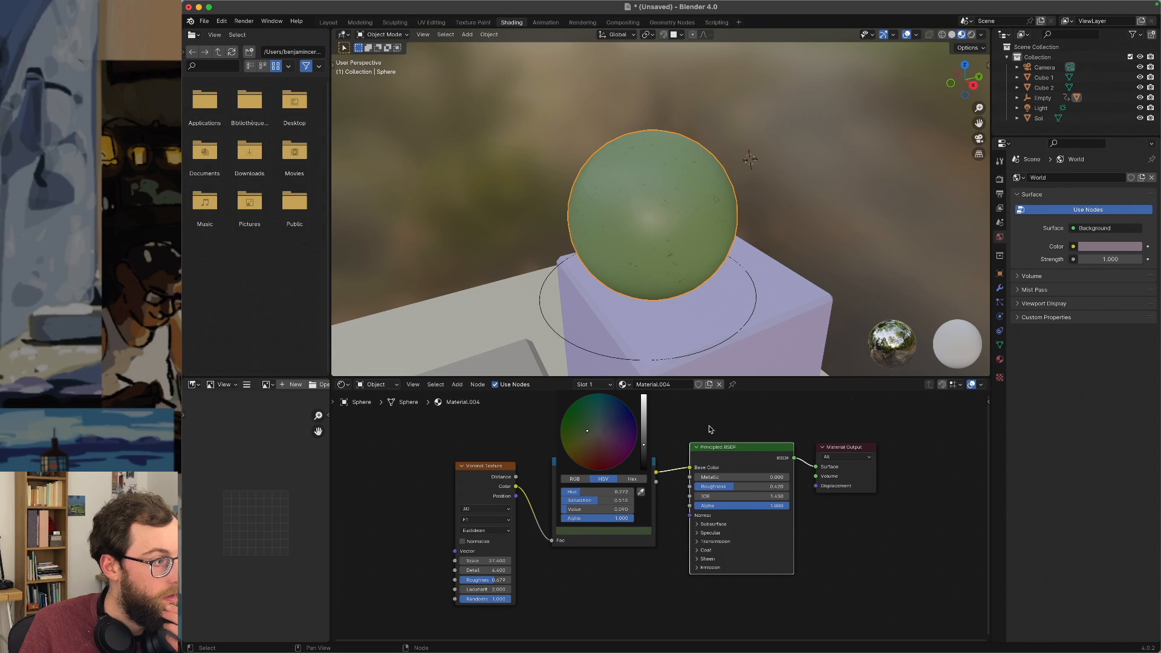
drag(729, 487, 709, 487)
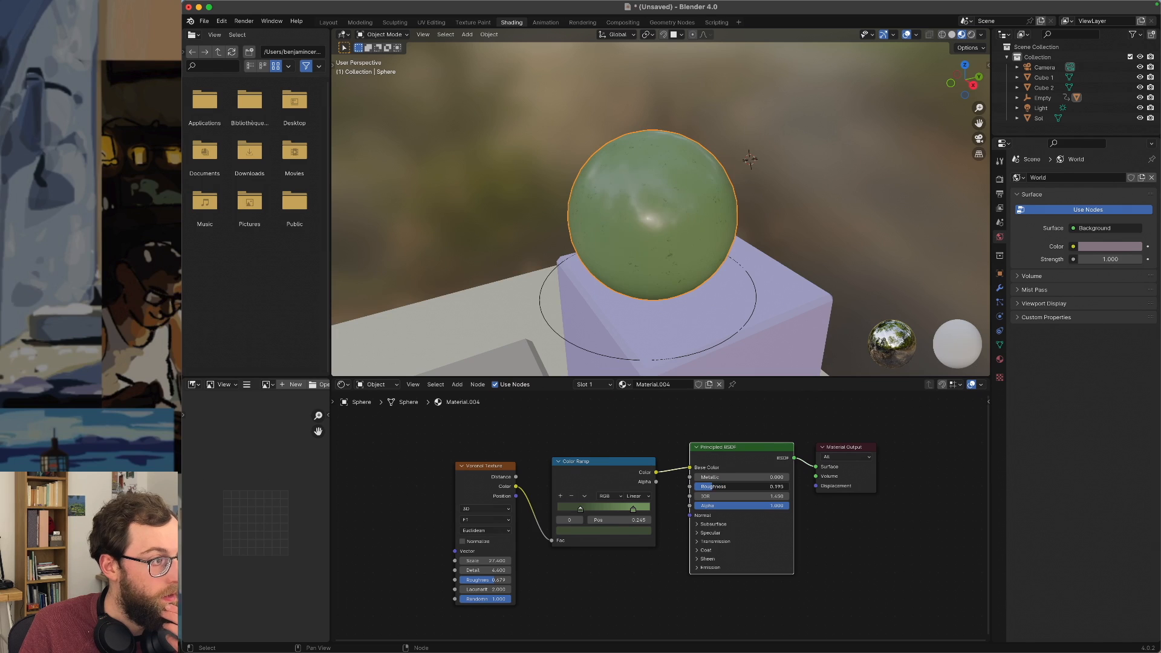
drag(715, 487, 725, 487)
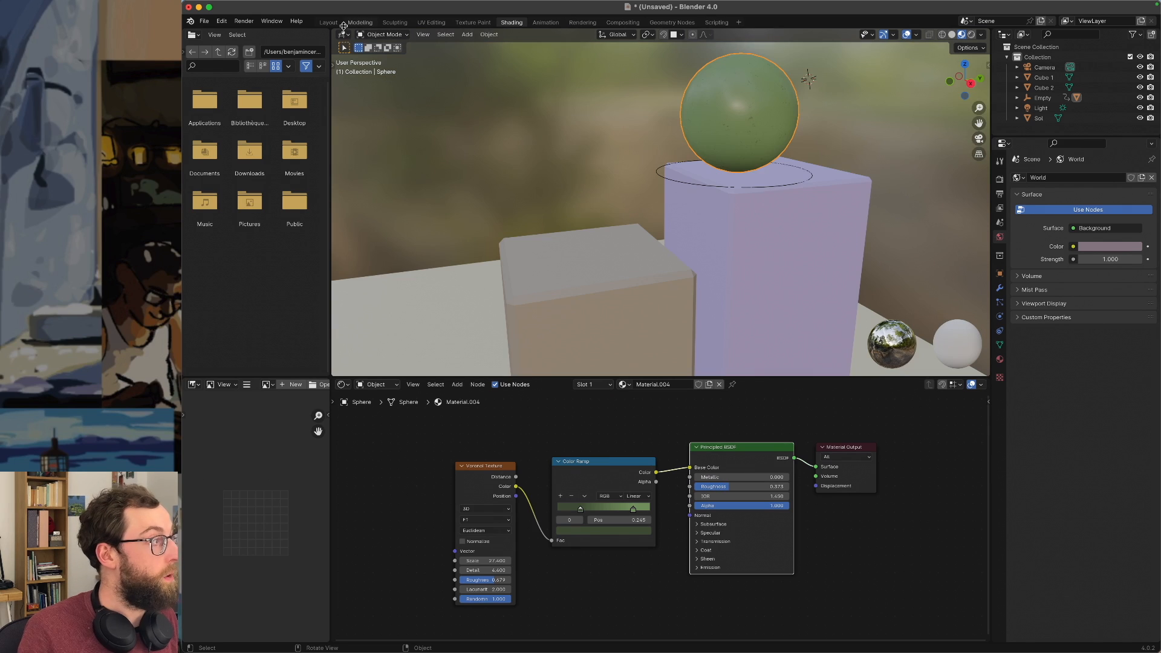
Return to the Layout workspace, select the Empty under the ball and play through the animation.
click(339, 23)
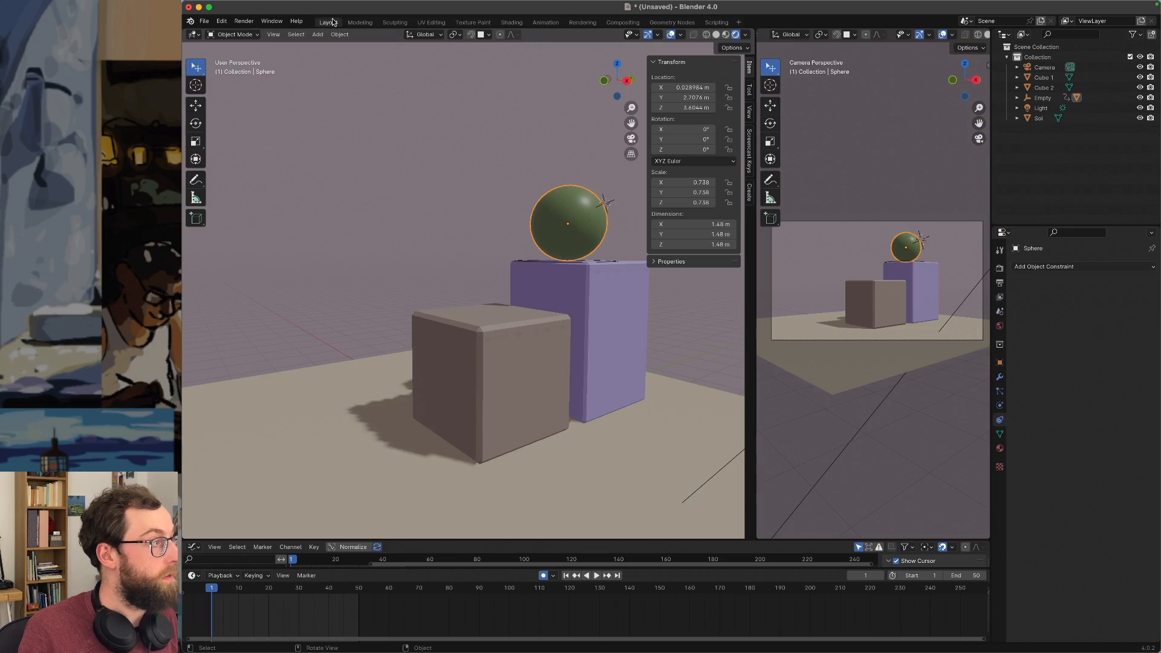
middle_drag(568, 244, 513, 196)
click(489, 222)
click(535, 266)
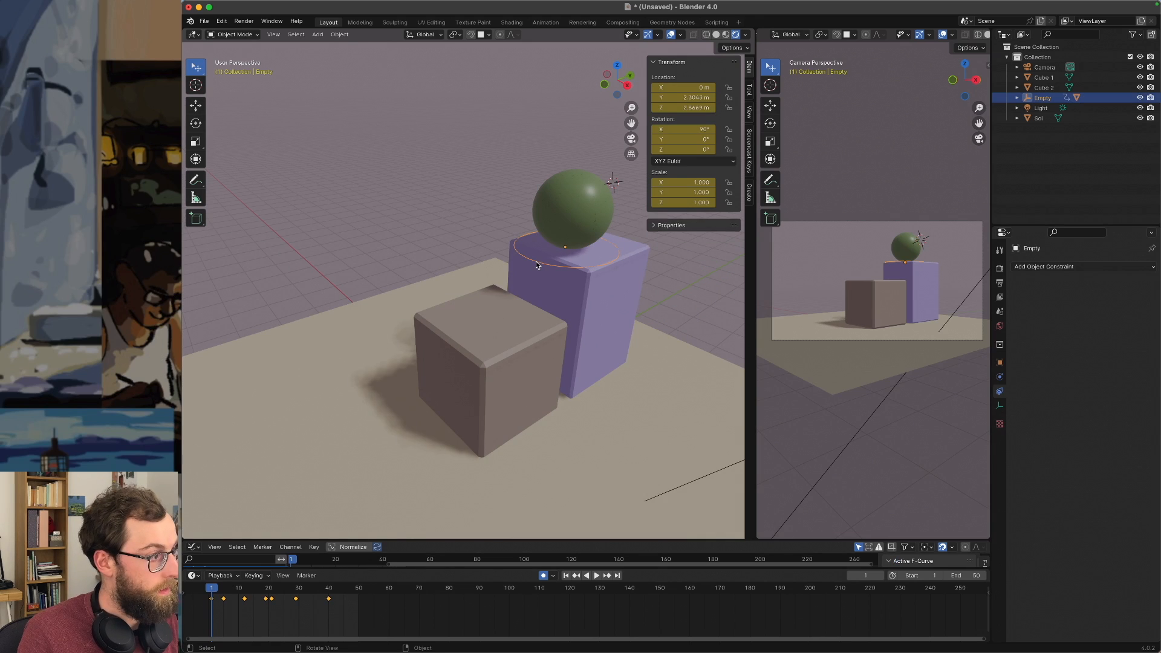
key(space)
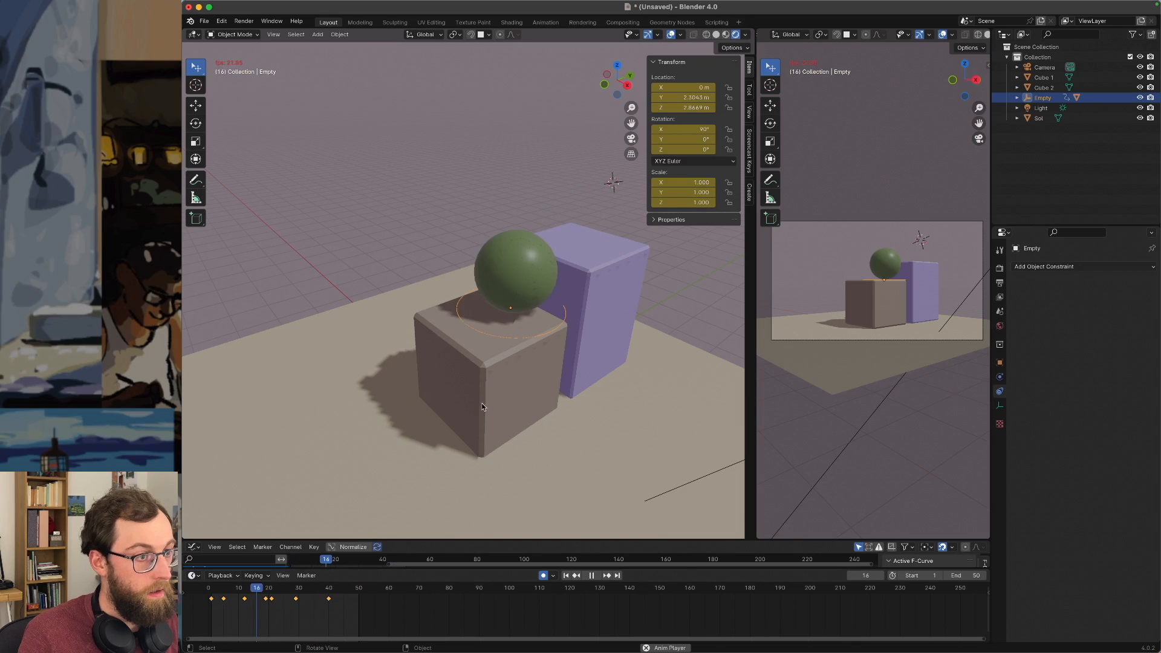
middle_drag(658, 401, 610, 360)
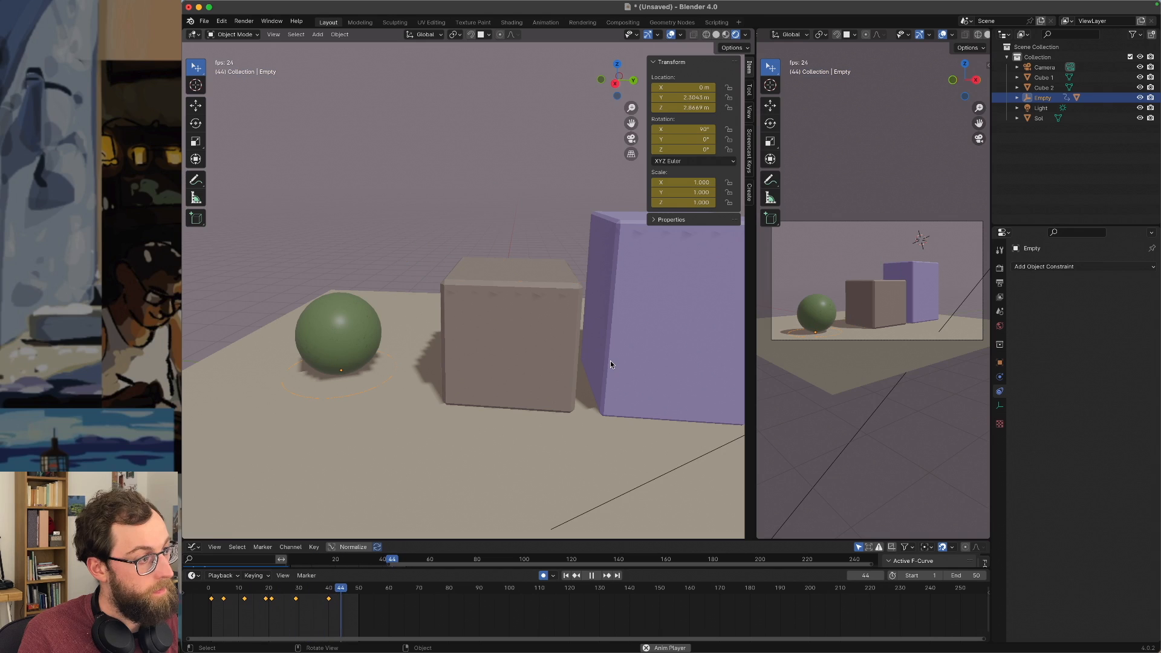
key(space)
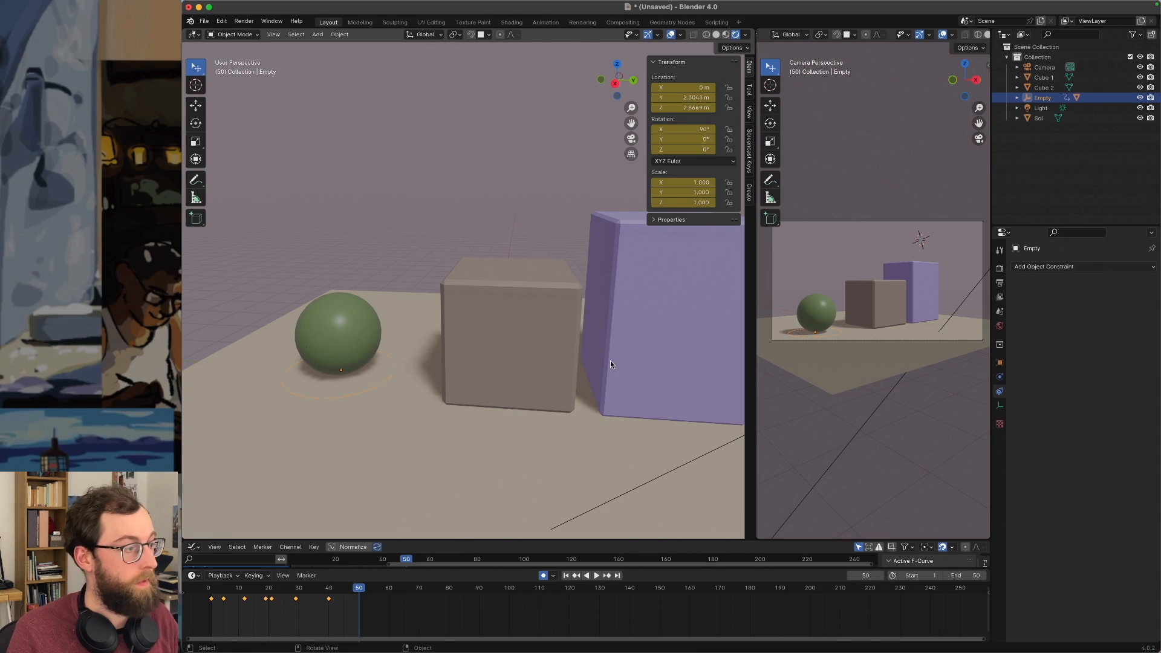
Hide the 3D viewport's sidebar and replay the animation from the first frame.
click(216, 594)
key(space)
middle_drag(328, 468, 547, 379)
key(n)
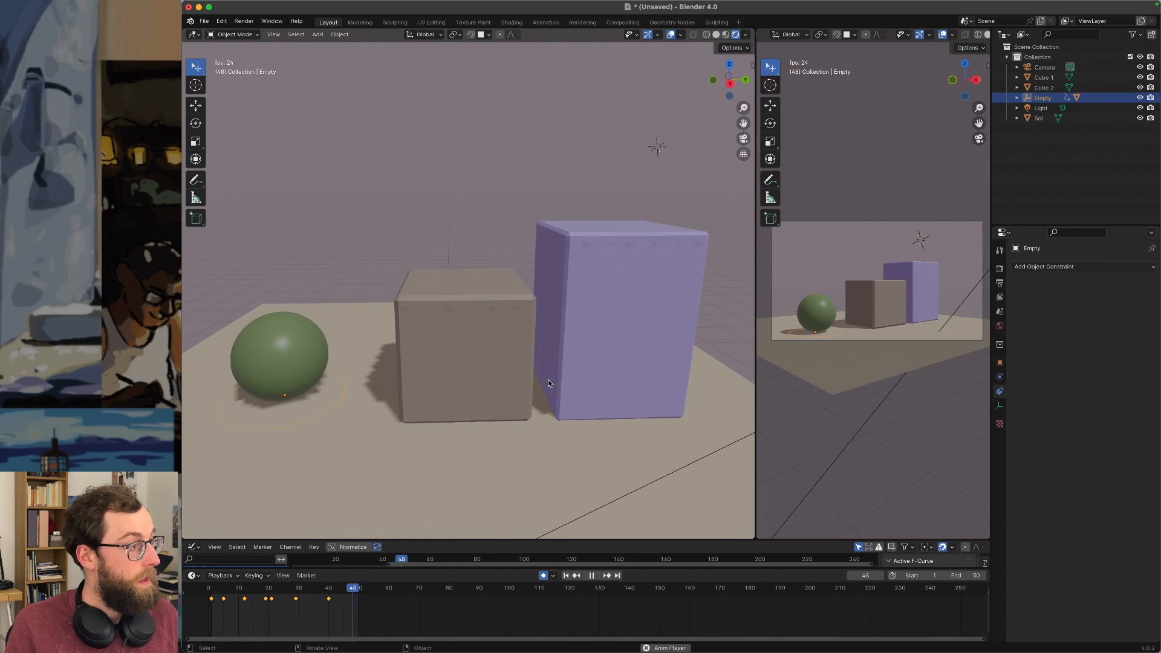
middle_drag(458, 403, 487, 393)
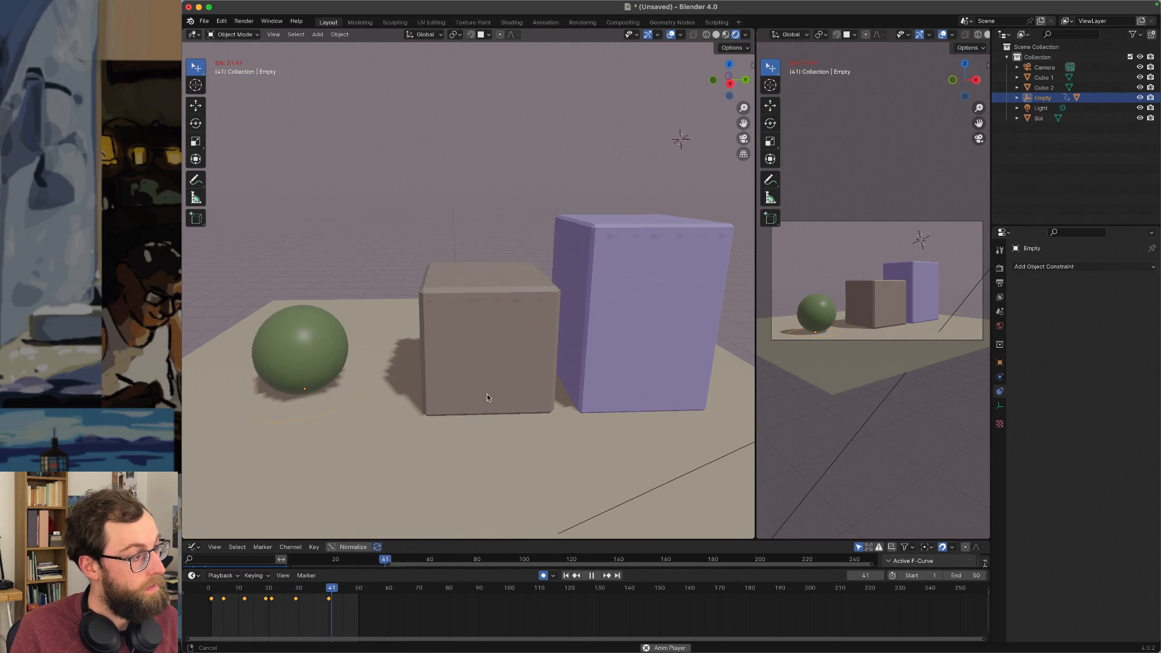
key(Escape)
Try a continuous instead of stepped interpolation on all of the Empty's keyframes and play the animation.
click(213, 588)
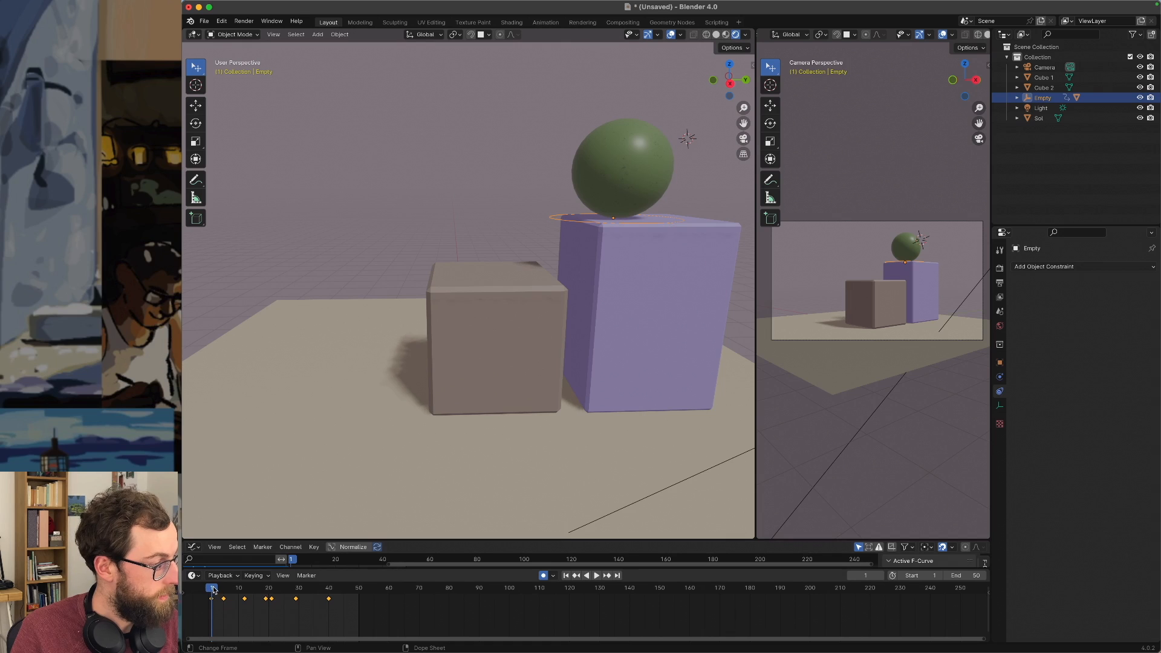
drag(345, 617, 210, 586)
right_click(224, 603)
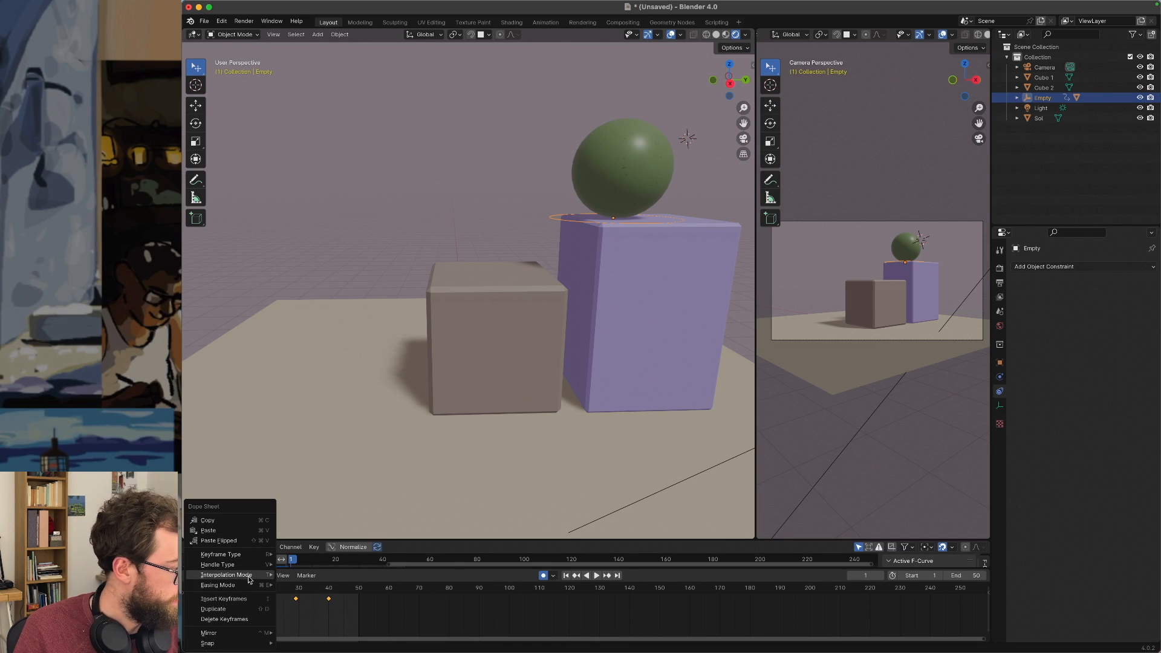
mouse_move(248, 574)
click(301, 519)
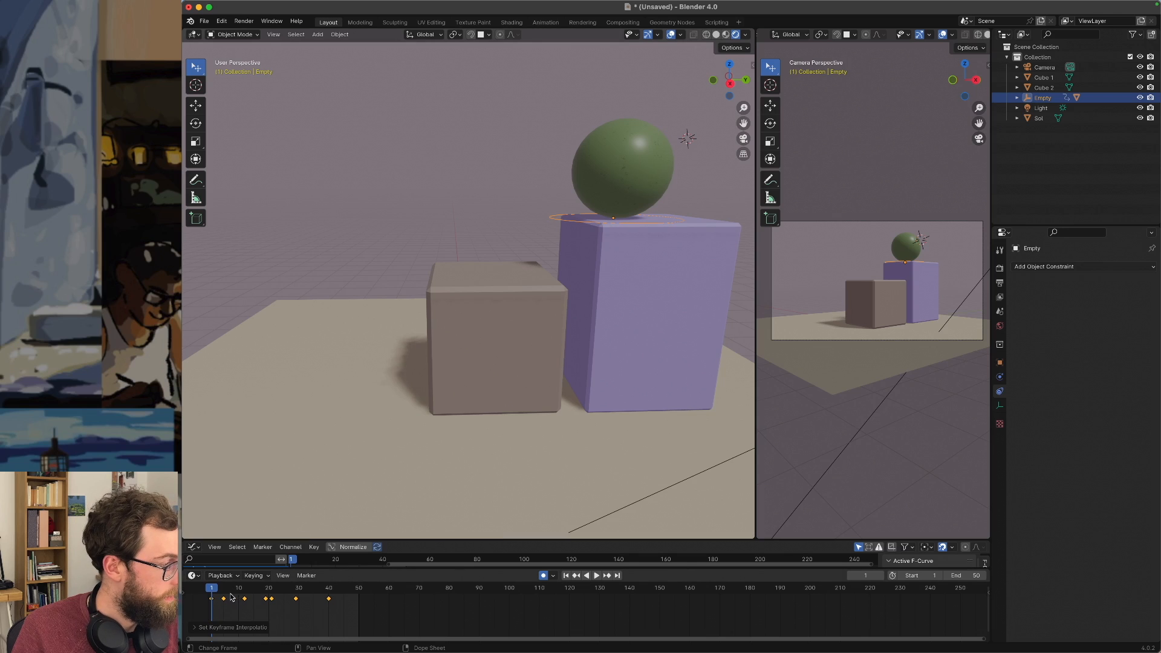
key(space)
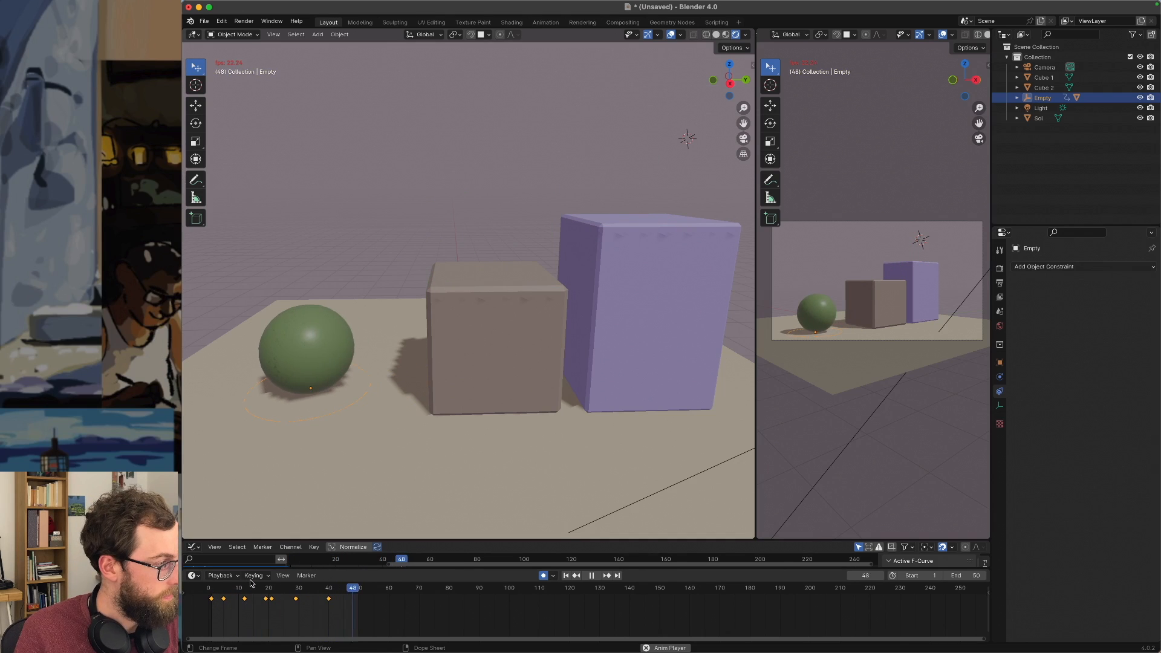
key(space)
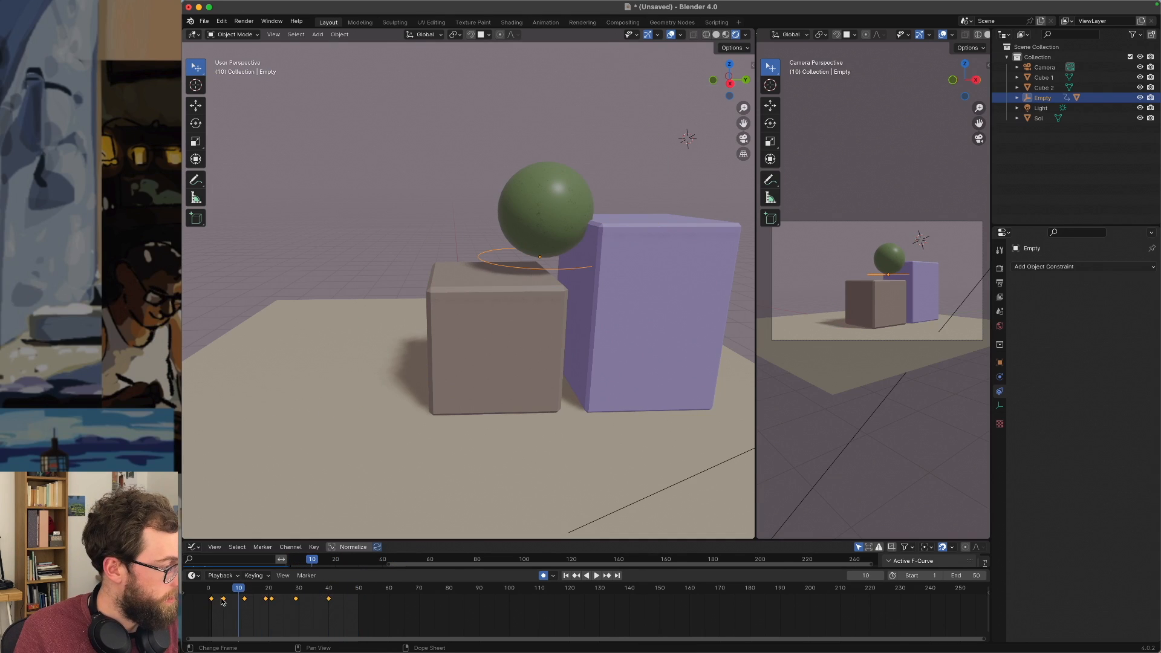
Set the interpolation mode of all the Empty's keyframes to Constant and replay the animation from frame 1.
right_click(240, 599)
mouse_move(245, 553)
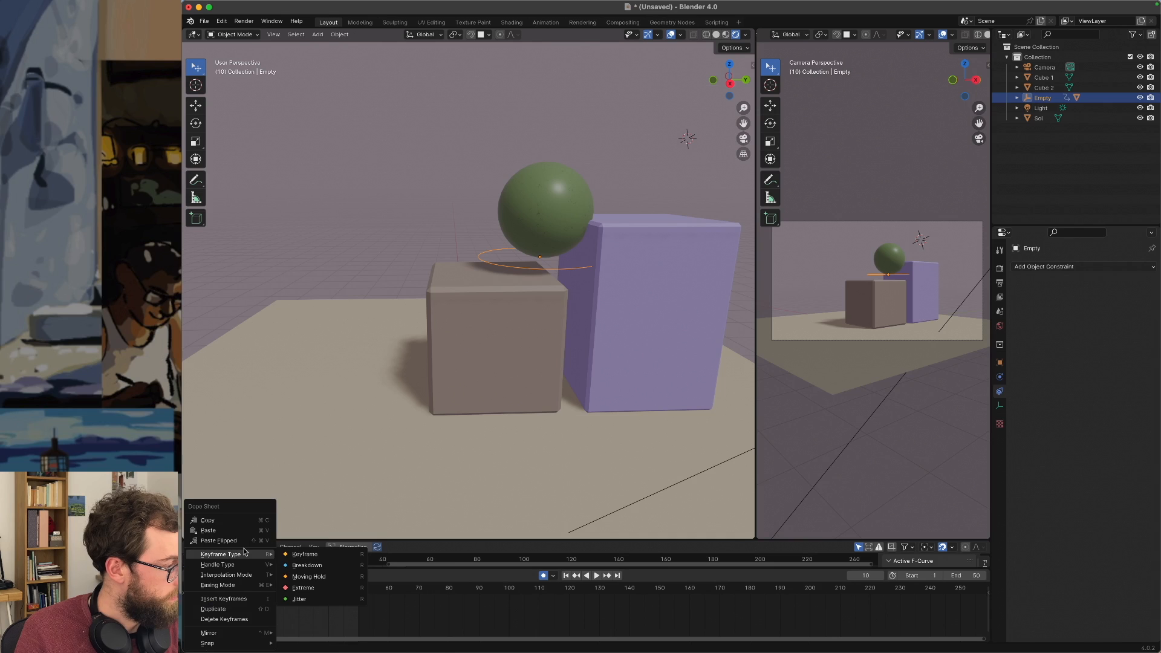
mouse_move(241, 576)
click(307, 507)
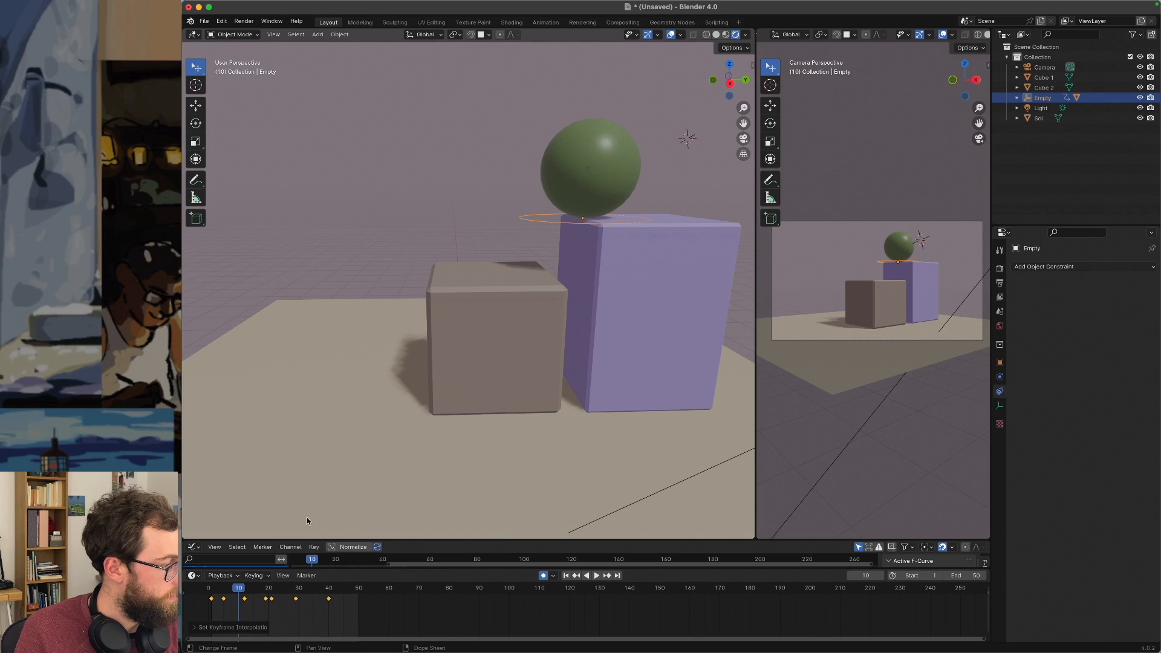
drag(244, 590, 209, 589)
key(space)
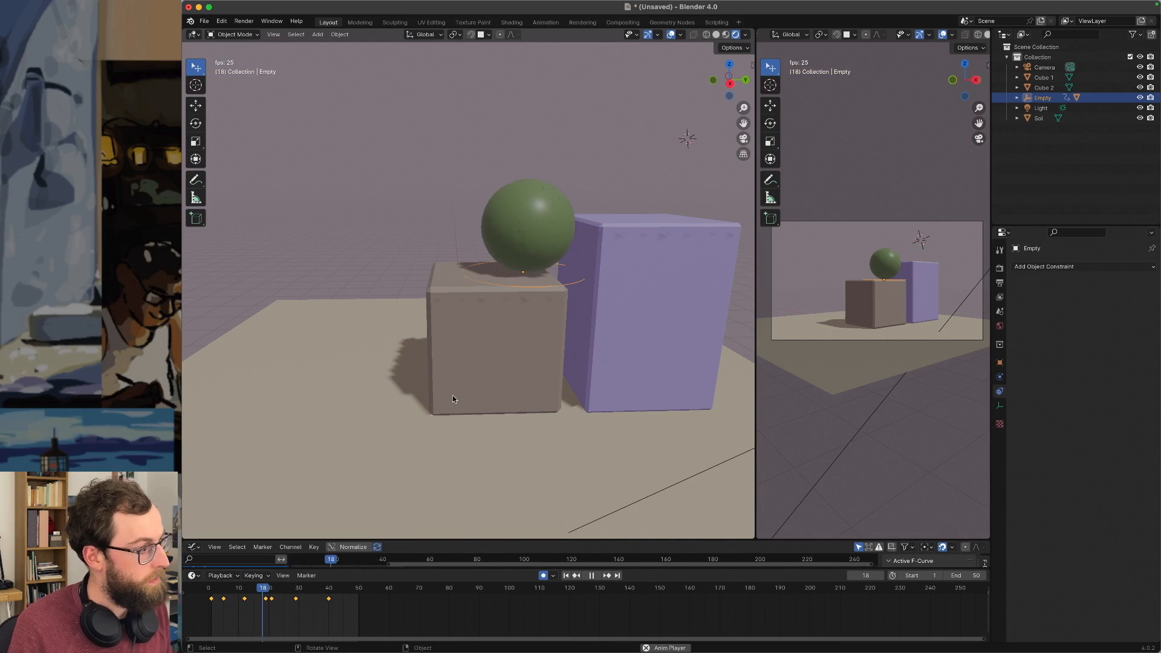
key(Escape)
At frame 1, move the Empty about 0.25 m along negative Y towards the tall block's edge, and play the animation.
middle_drag(572, 364, 614, 307)
key(g)
key(y)
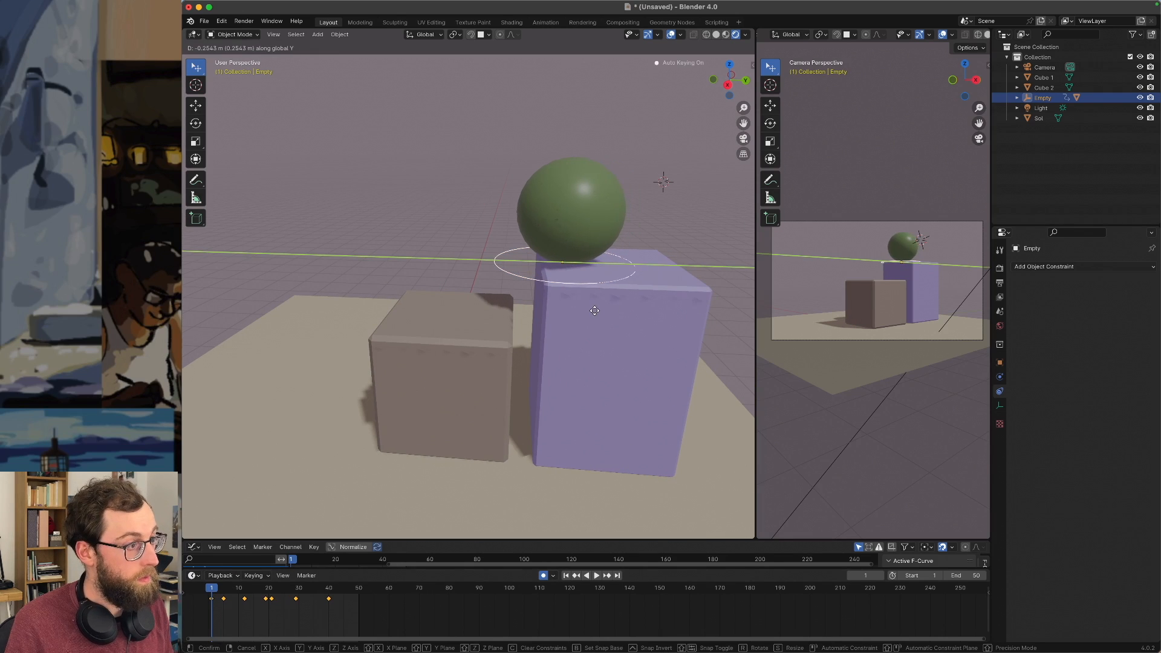
click(596, 310)
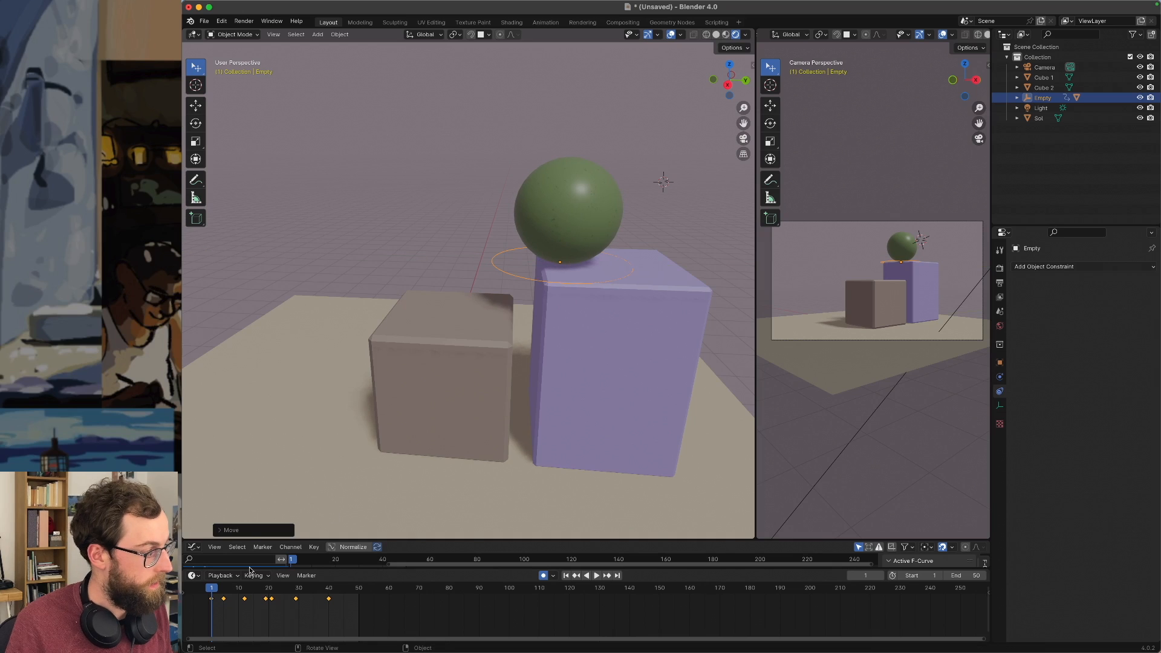
key(space)
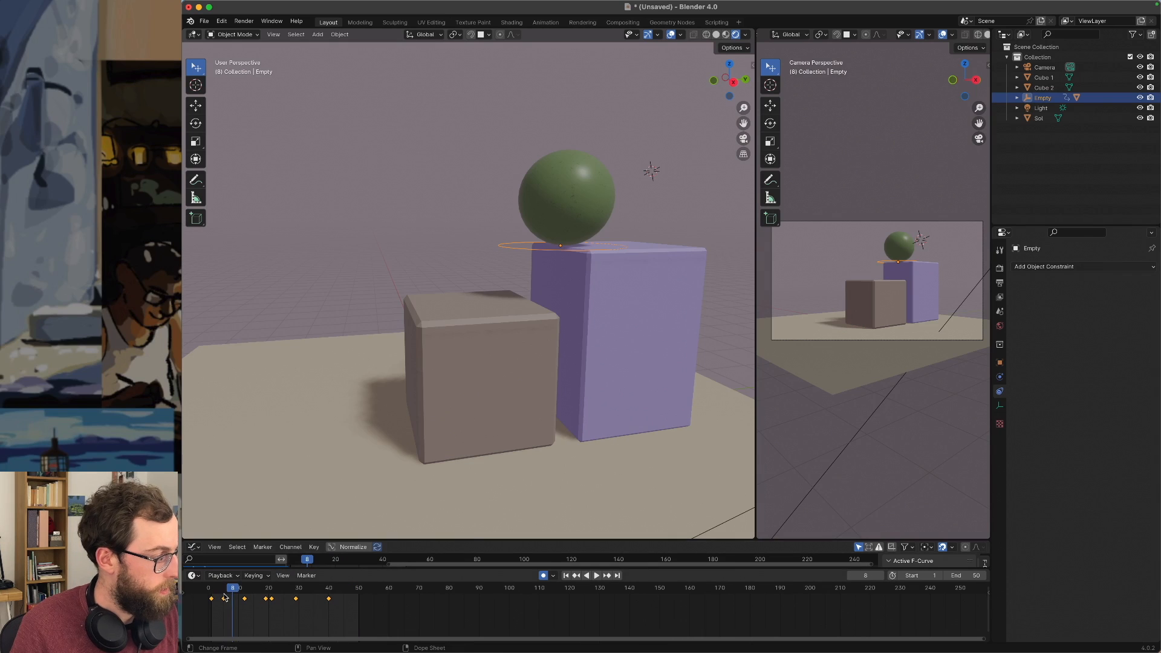
Add an auto-keyed pose at frame 3 by nudging the Empty about 0.004 m along negative Y.
click(223, 595)
scroll(228, 615, up, 4)
scroll(227, 615, down, 6)
scroll(227, 615, up, 5)
middle_drag(228, 615, 606, 620)
scroll(556, 627, up, 3)
mouse_move(450, 591)
mouse_down()
mouse_move(432, 591)
mouse_move(446, 590)
mouse_up()
middle_drag(659, 243, 614, 266)
scroll(614, 268, up, 3)
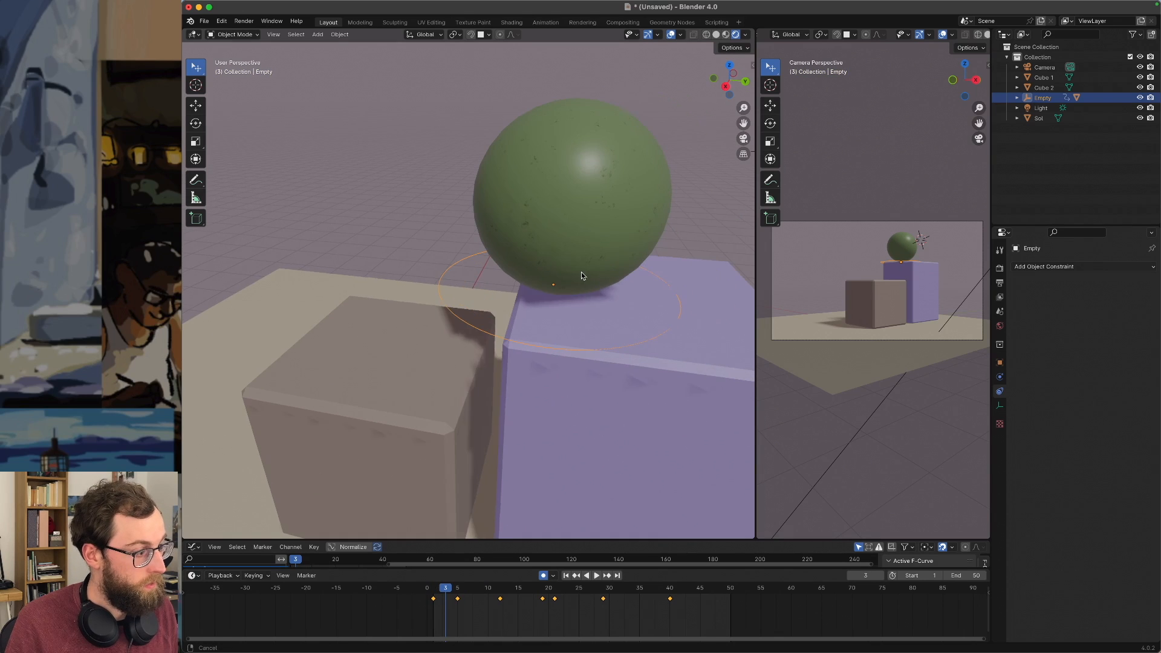
drag(448, 586, 446, 588)
key(g)
key(y)
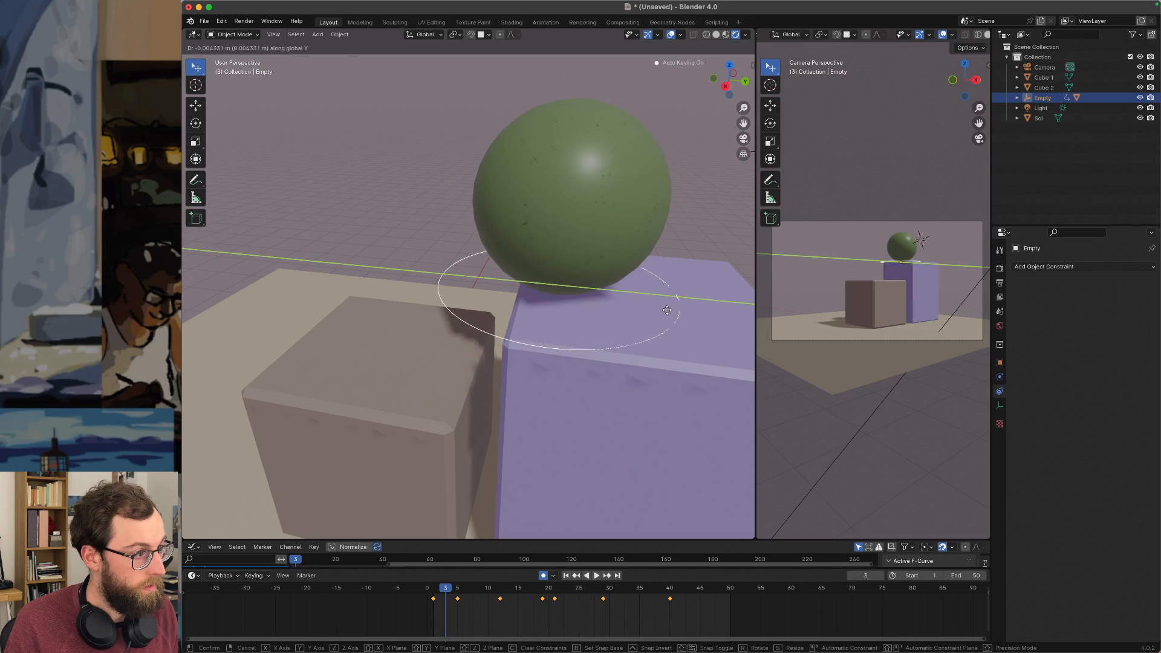
click(665, 312)
key(space)
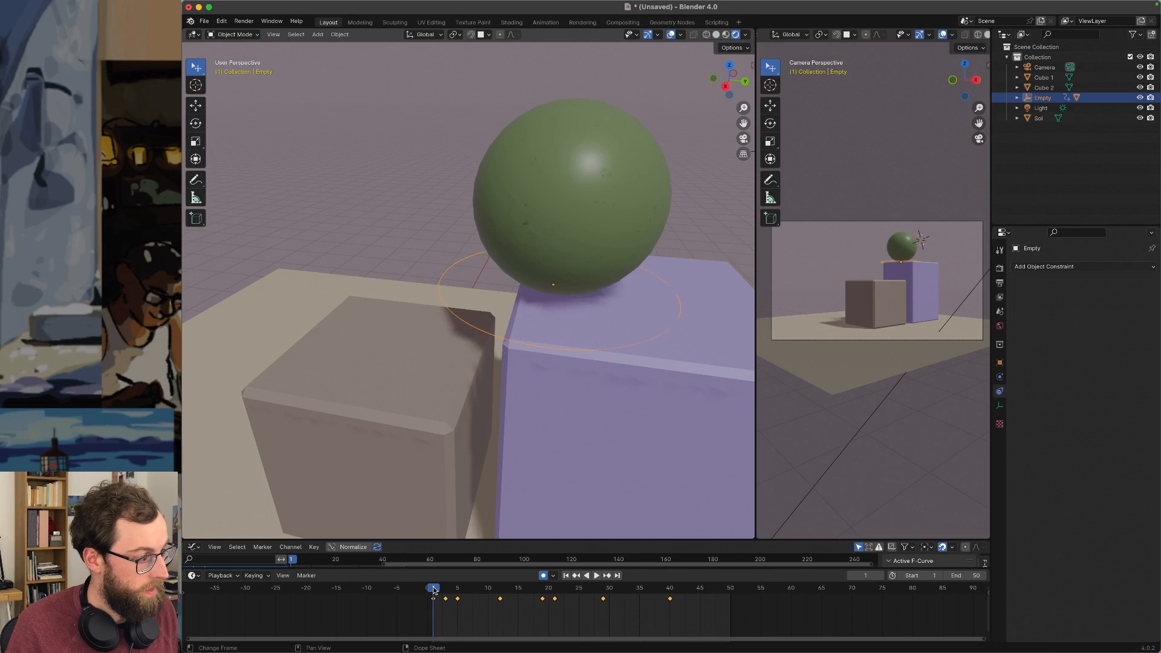
At frame 9, move the Empty about 0.54 m along negative Y past the tall block's edge and lower it slightly.
drag(440, 589, 481, 591)
middle_drag(544, 331, 580, 298)
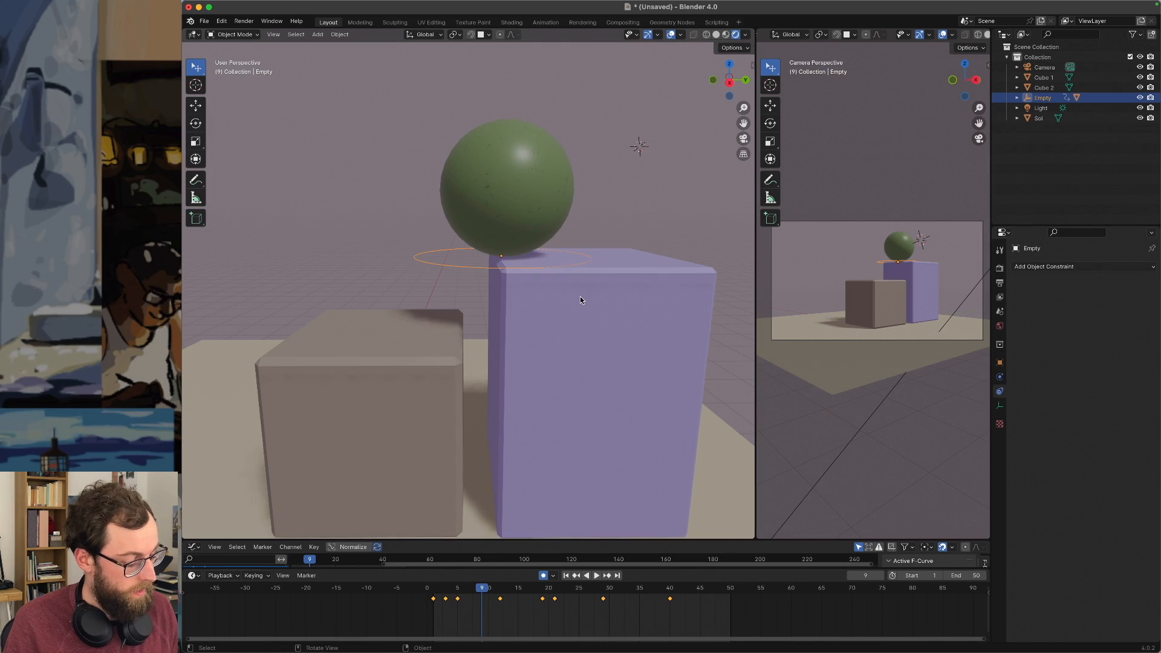
key(g)
key(y)
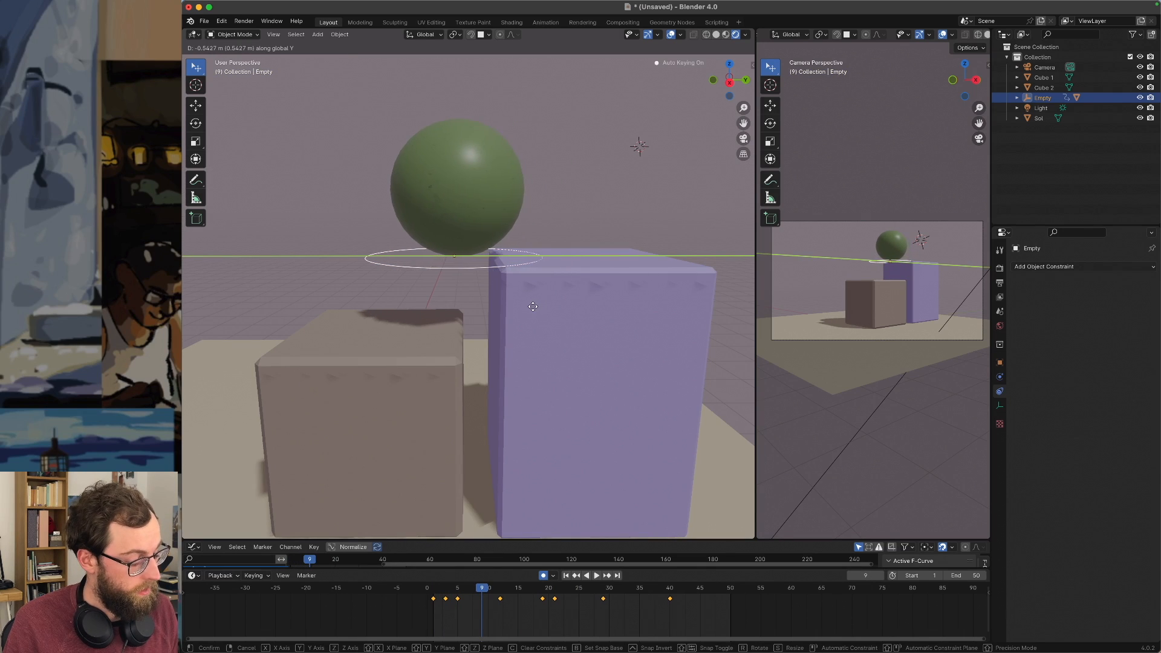
click(529, 306)
key(g)
key(z)
click(533, 318)
key(g)
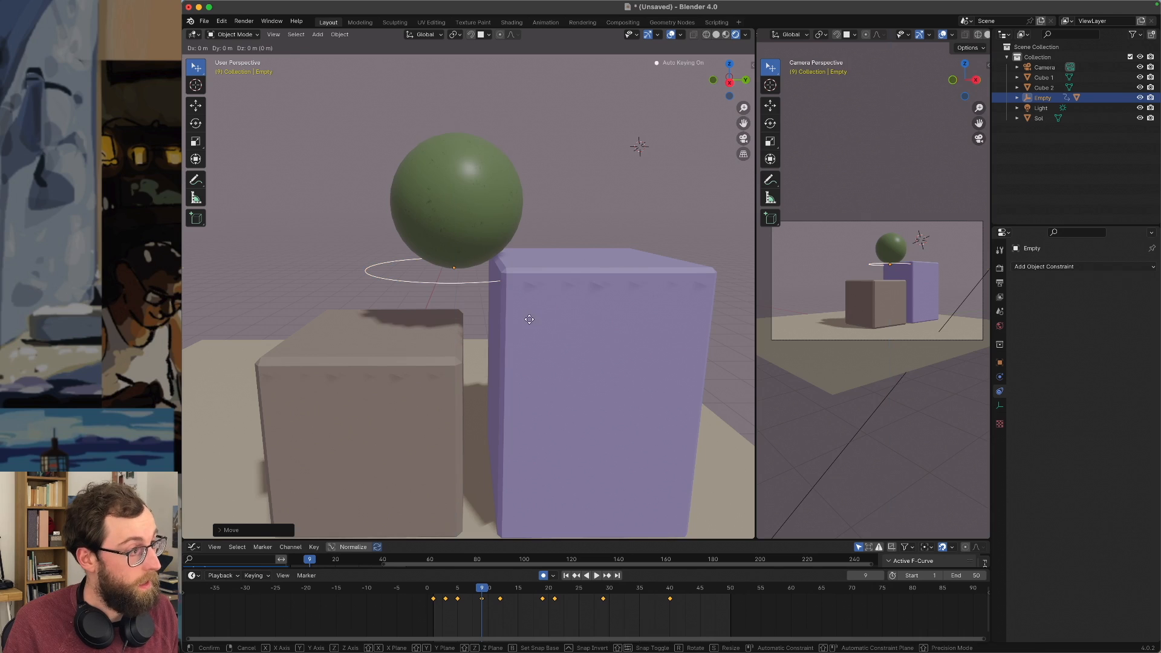
key(y)
key(z)
click(526, 323)
Play back the ball's drop, and at frame 12 shift the Empty slightly further from the tall block on the lower block.
mouse_move(526, 323)
middle_down()
mouse_move(499, 311)
mouse_move(511, 318)
middle_up()
scroll(510, 318, up, 3)
drag(478, 589, 500, 589)
shift+middle_drag(564, 307, 538, 448)
key(space)
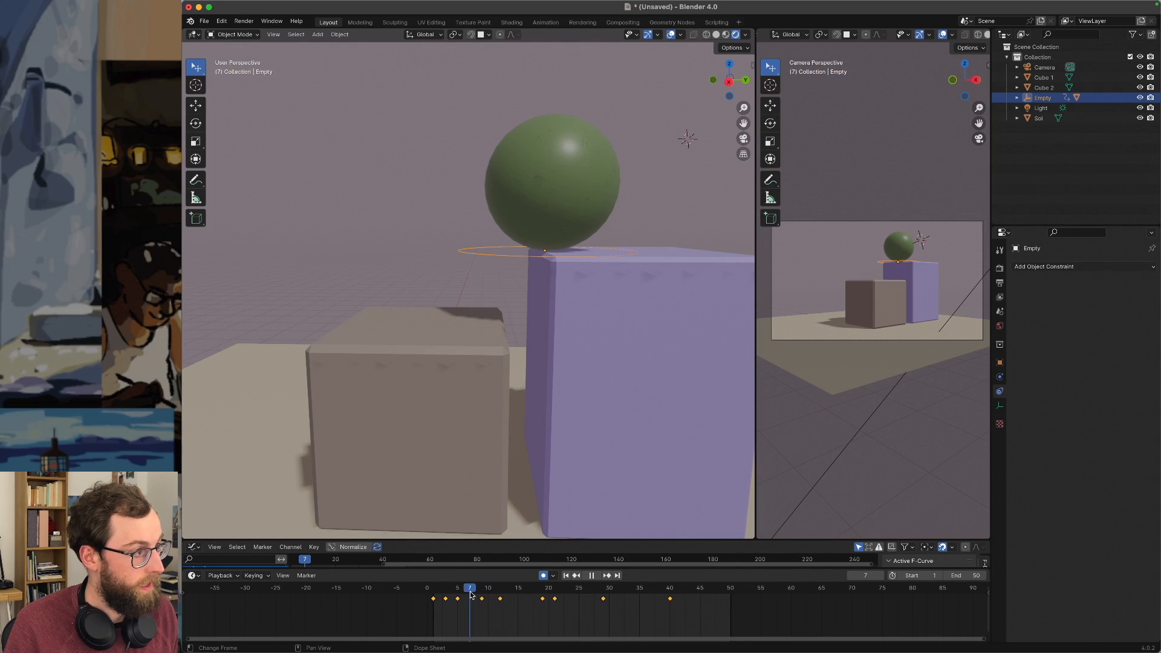
key(space)
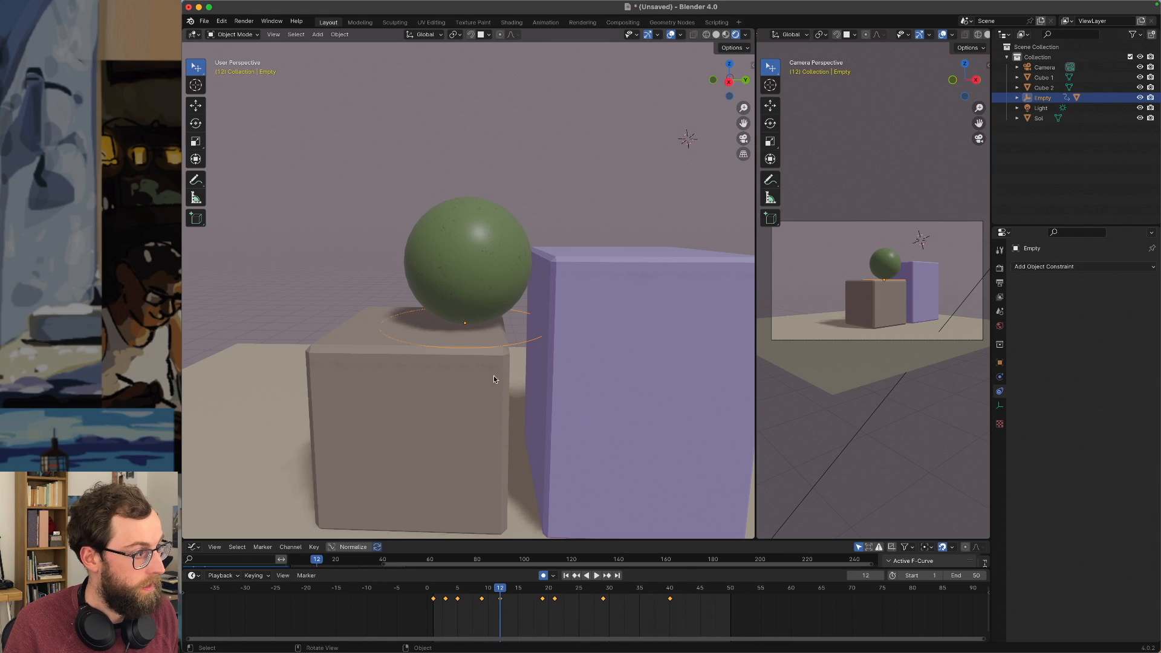
key(g)
key(x)
click(506, 476)
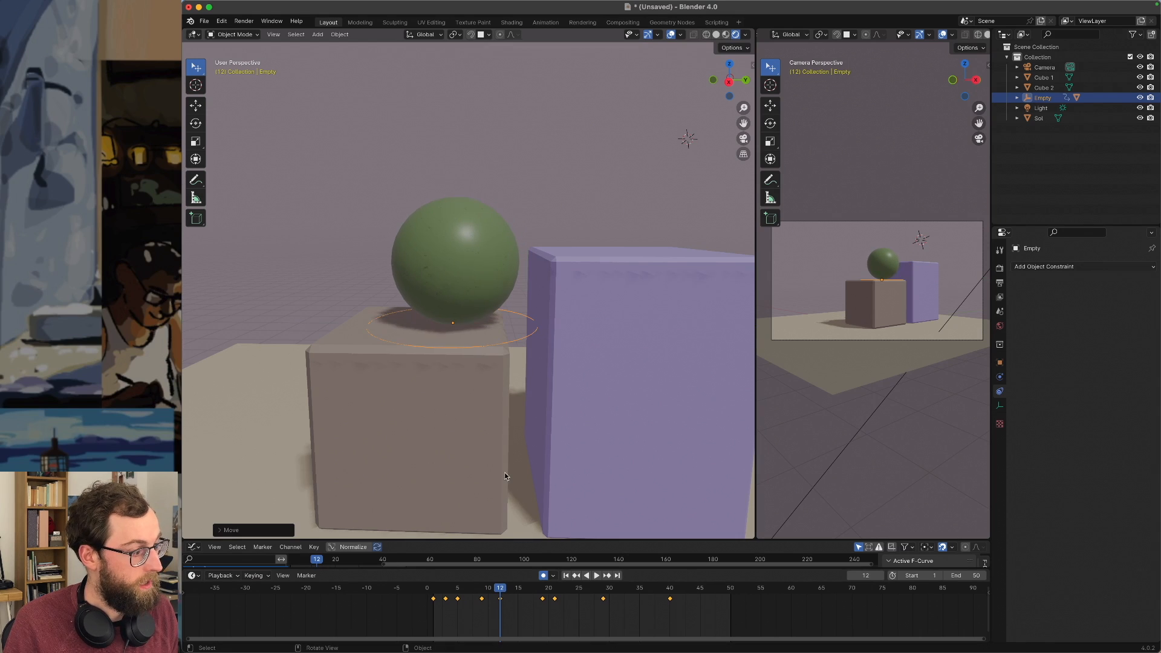
Copy the Empty's keyframe from frame 19 and paste it at frame 17.
drag(475, 589, 536, 591)
click(541, 590)
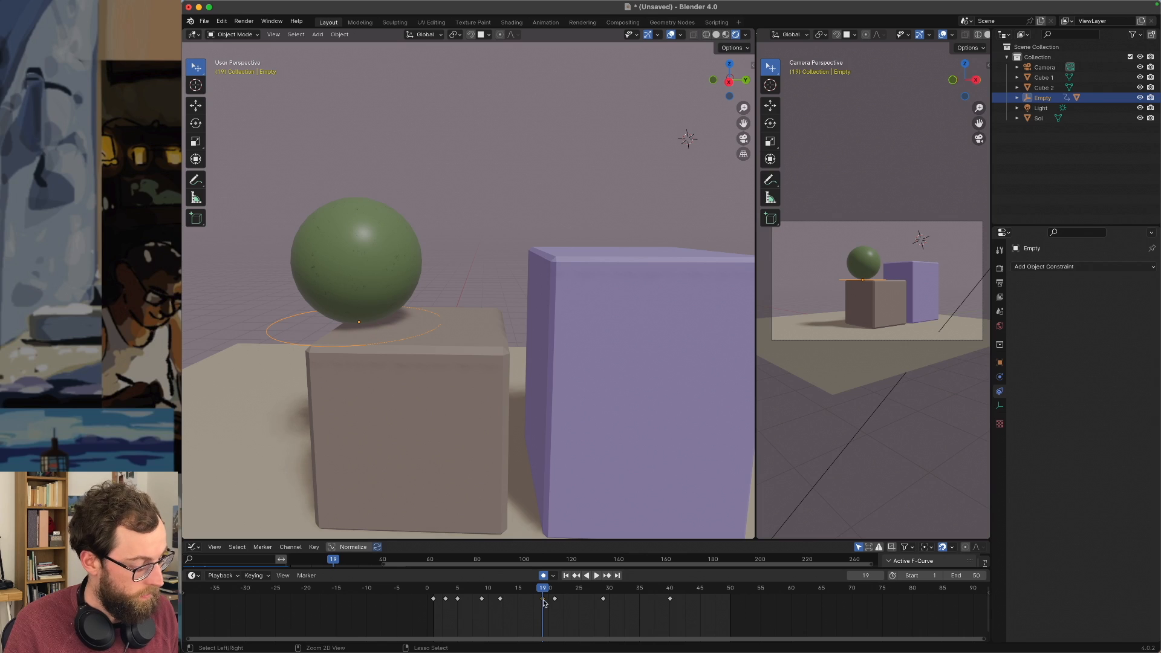
drag(545, 590, 531, 590)
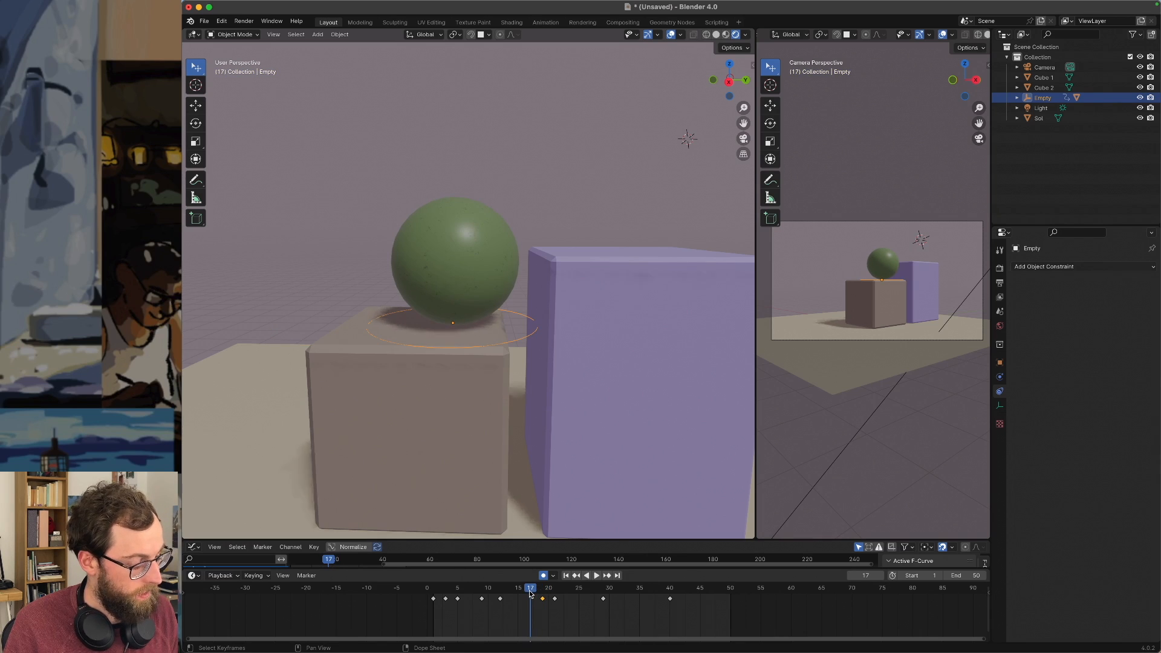
key(ctrl+v)
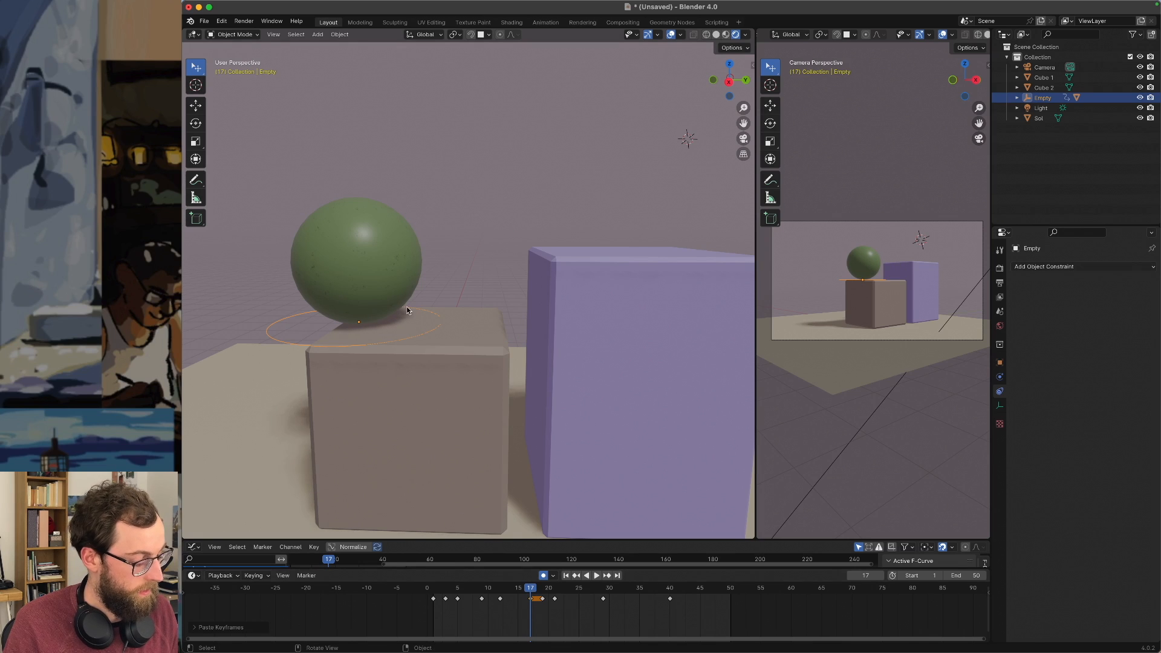
At frame 17, move the Empty about 0.25 m along positive Y, toward the tall purple block.
key(g)
key(y)
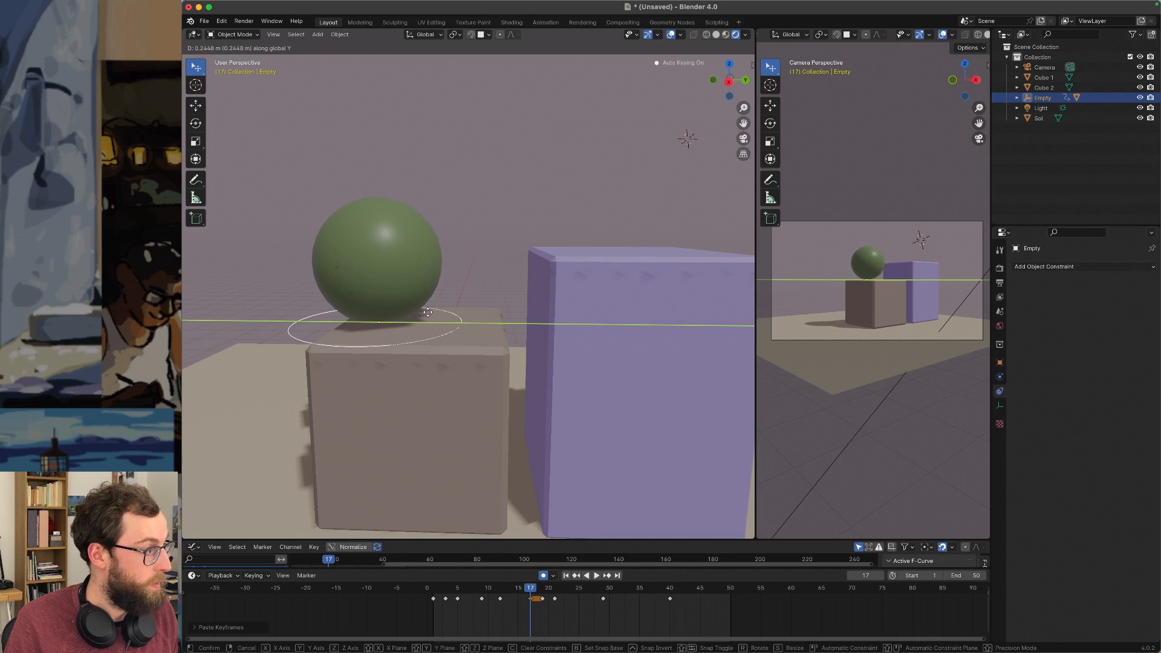
click(430, 315)
At frame 22, nudge the Empty about 0.05 m along negative Y, then play back the motion on the lower block.
drag(525, 590, 561, 587)
middle_drag(495, 350, 503, 353)
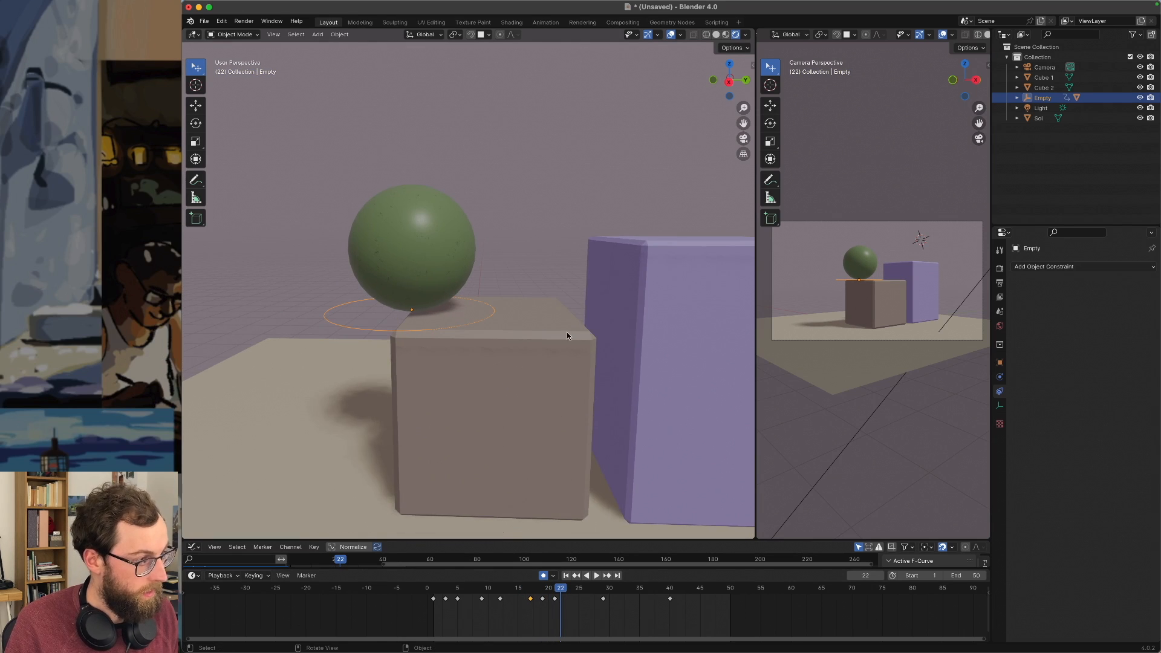
key(g)
key(y)
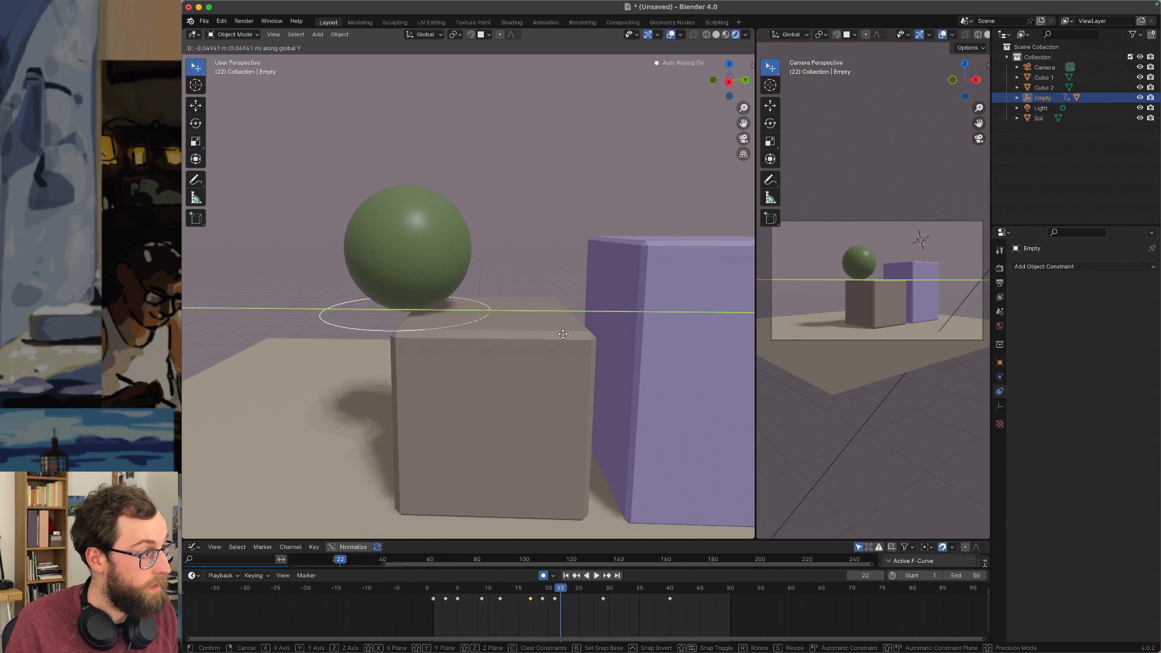
click(562, 335)
key(space)
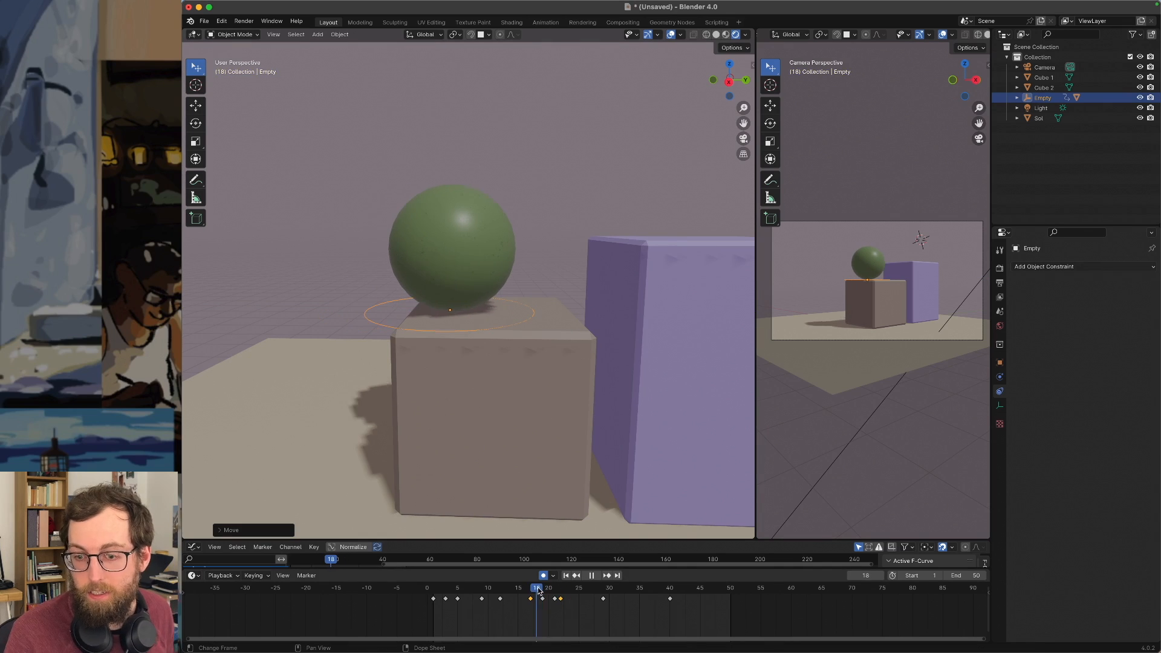
key(space)
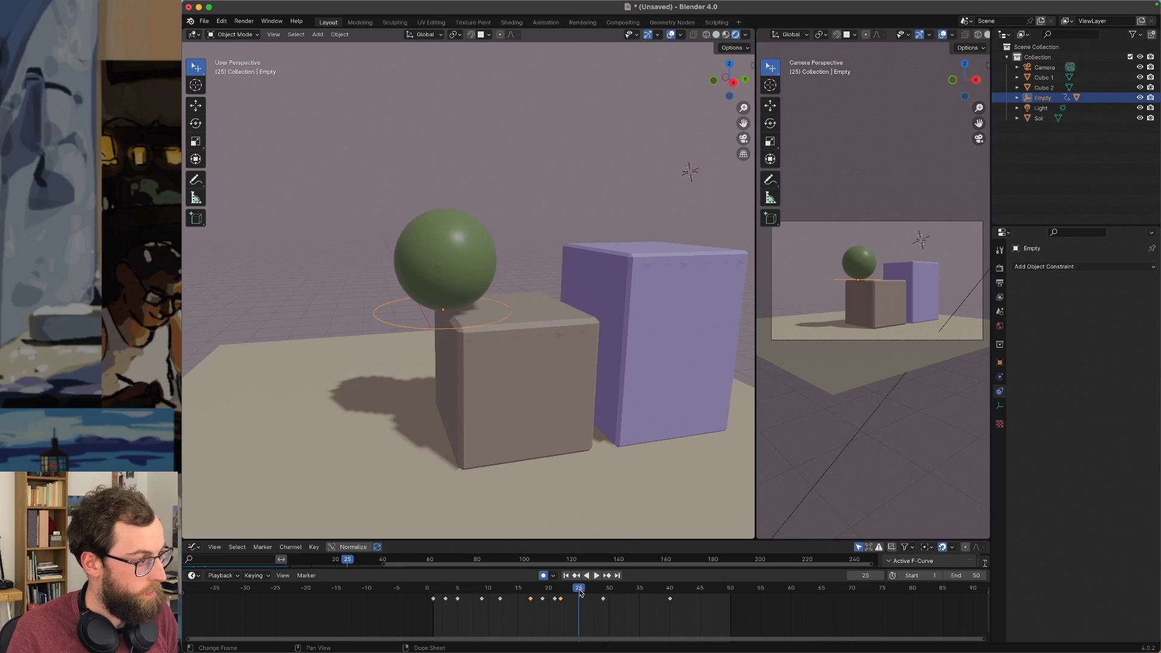
At frame 25, move the Empty along negative Y past the lower block's edge and lower it along Z into mid-fall.
key(g)
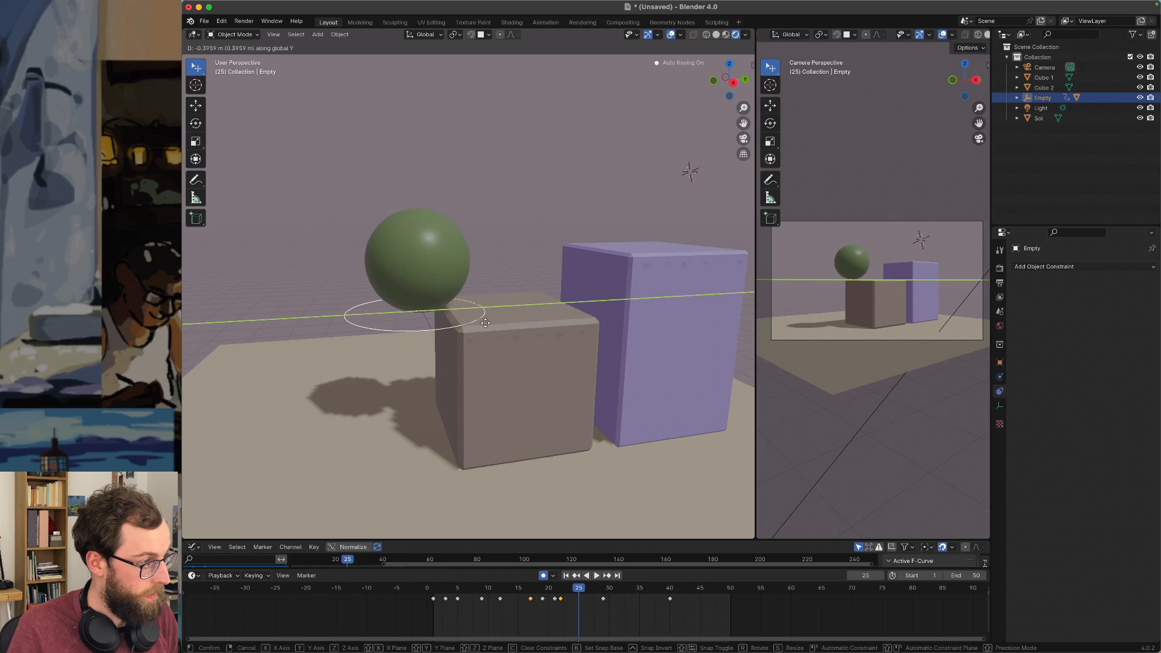
click(471, 331)
key(g)
key(z)
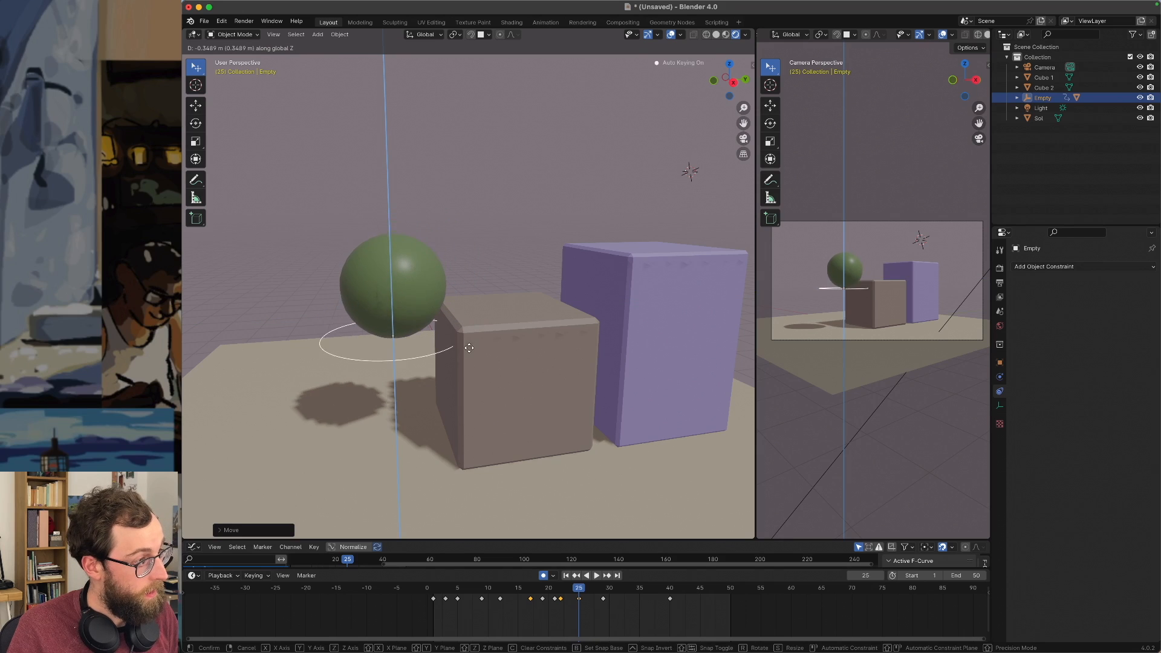
click(463, 359)
mouse_move(443, 337)
middle_down()
mouse_move(433, 324)
mouse_move(452, 342)
middle_up()
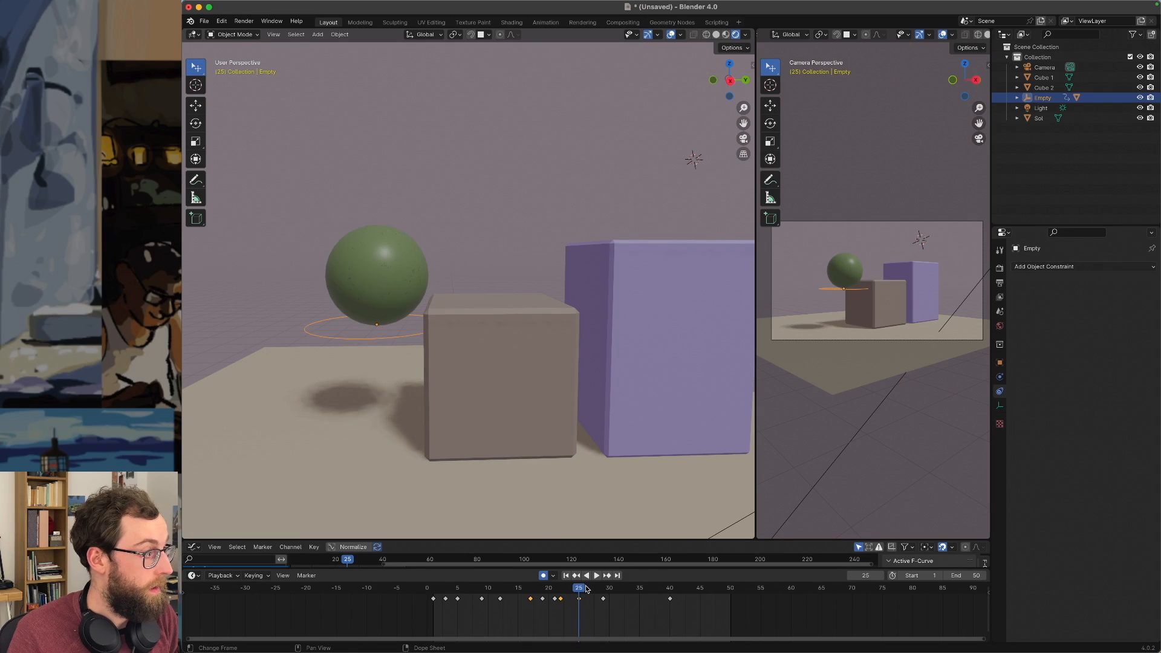
At frame 29, move the Empty along negative Y on the ground away from the lower block, then ease it partly back.
key(space)
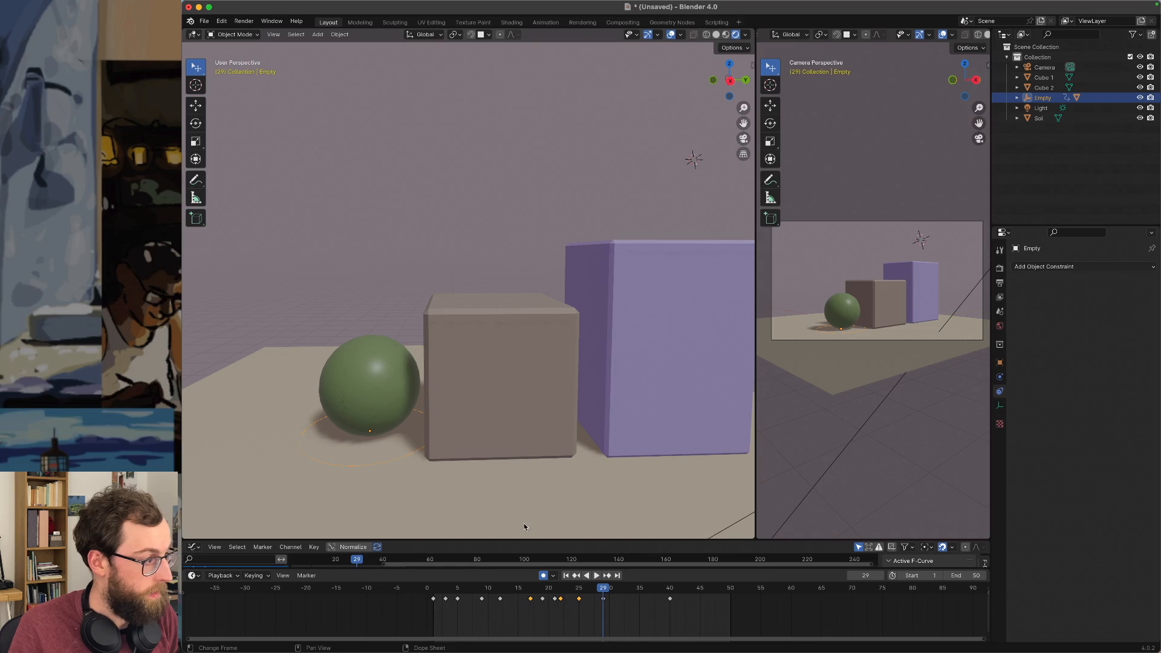
key(g)
key(y)
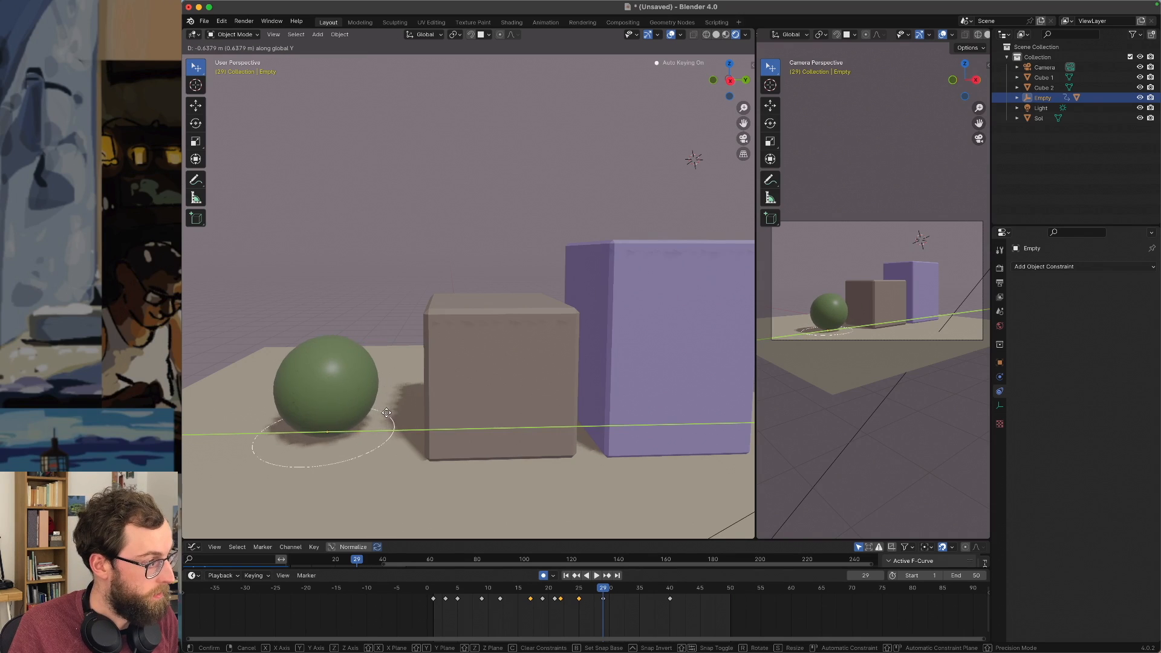
click(383, 413)
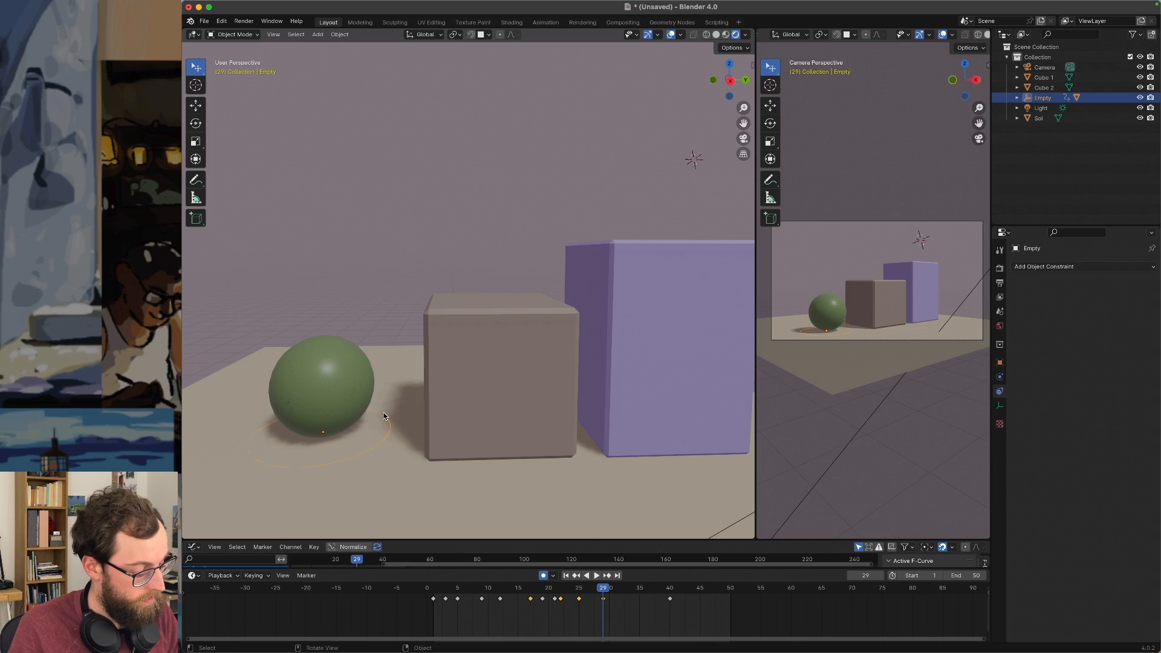
key(g)
key(y)
click(396, 415)
Add a pose for the Empty at frame 28 just before the landing and play back the animation.
key(Left)
key(Left)
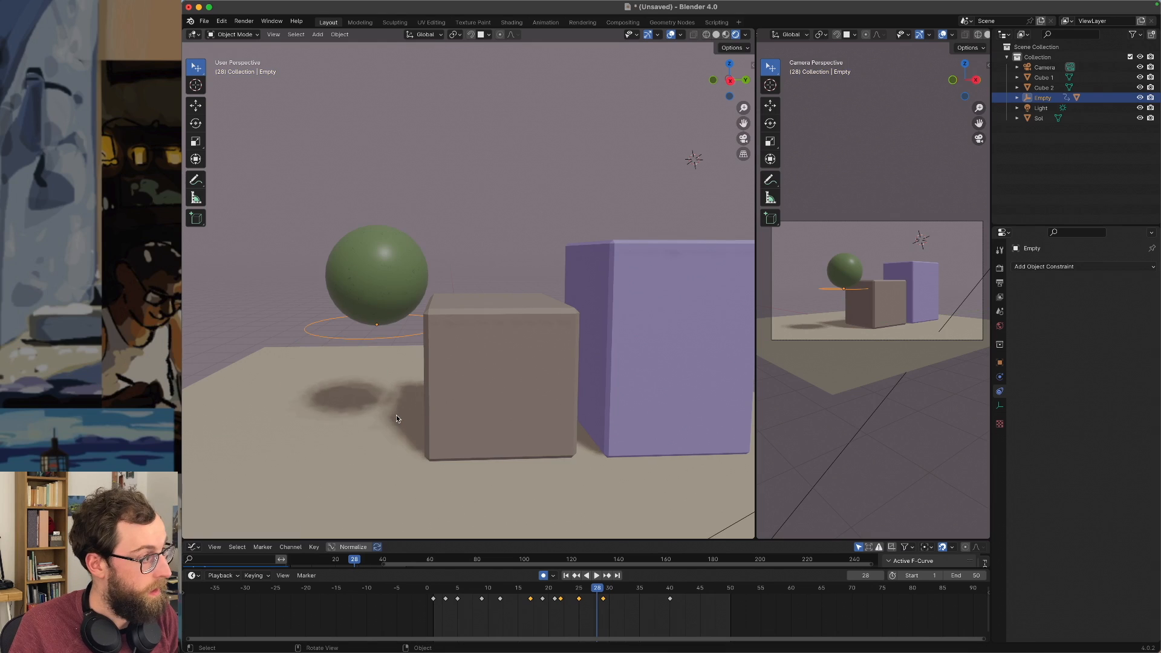
key(space)
middle_drag(396, 415, 507, 391)
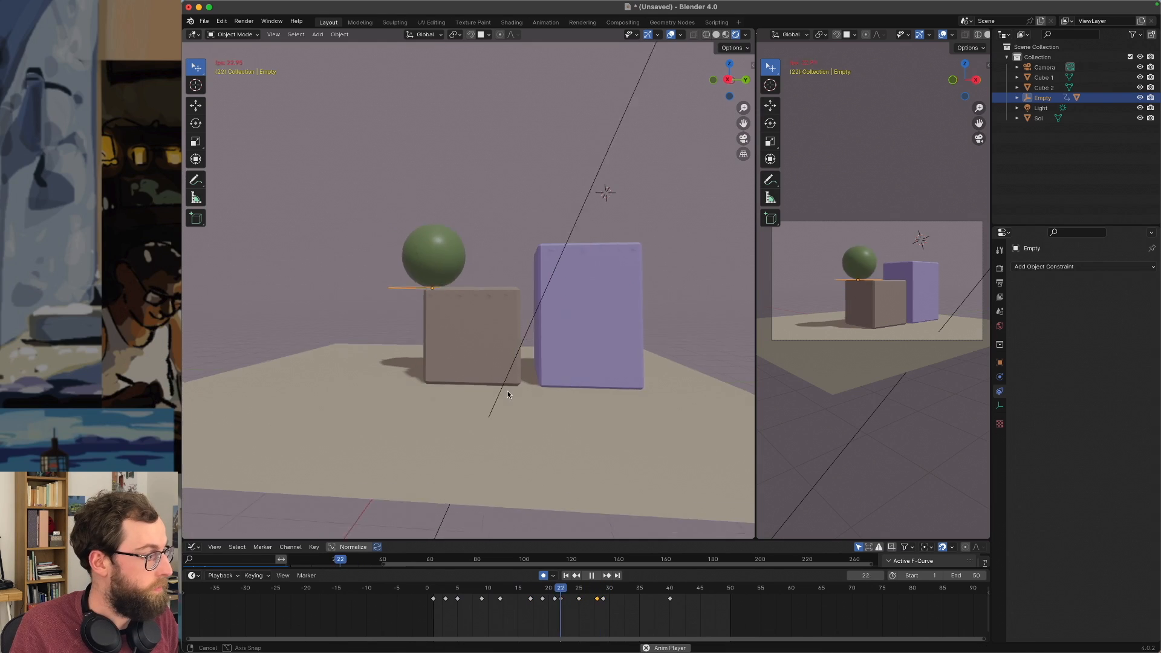
key(space)
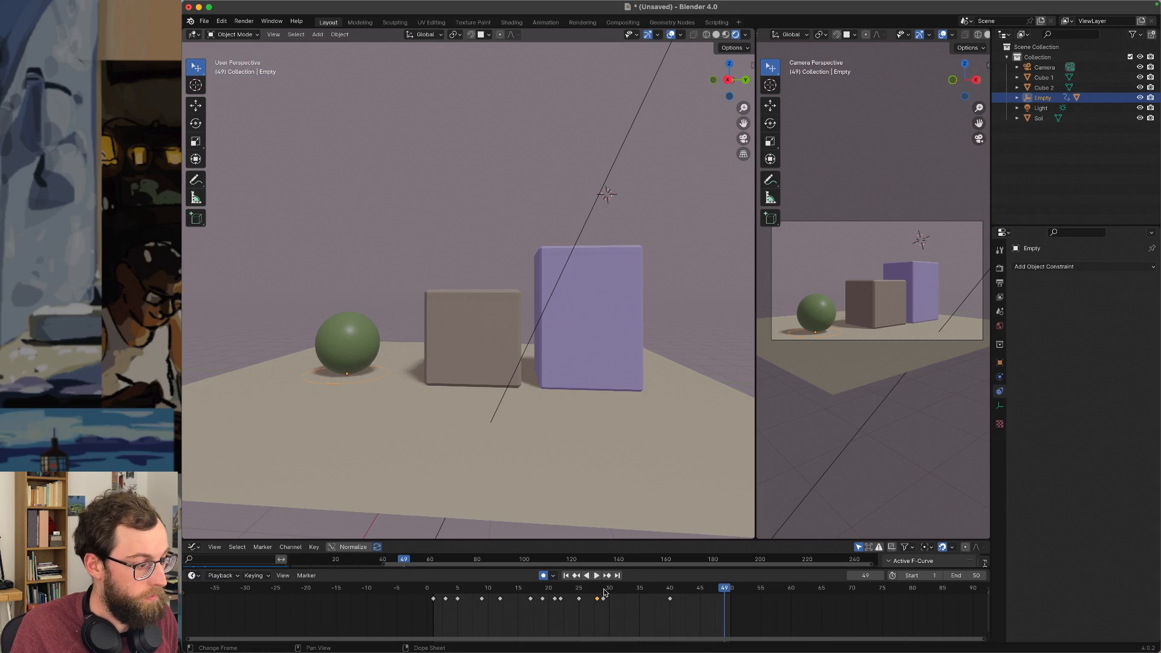
Copy the Empty's keyframe from frame 40 to frame 38 and shift that pose slightly along Y toward the blocks.
click(603, 590)
drag(616, 591, 669, 604)
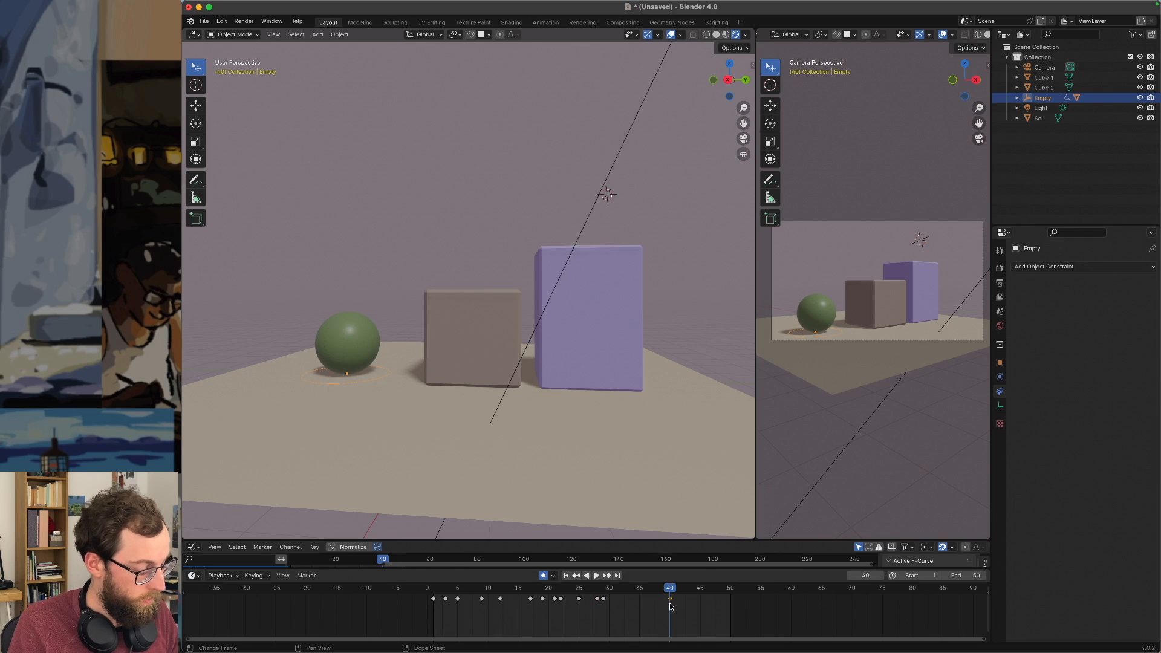
key(Left)
key(Left)
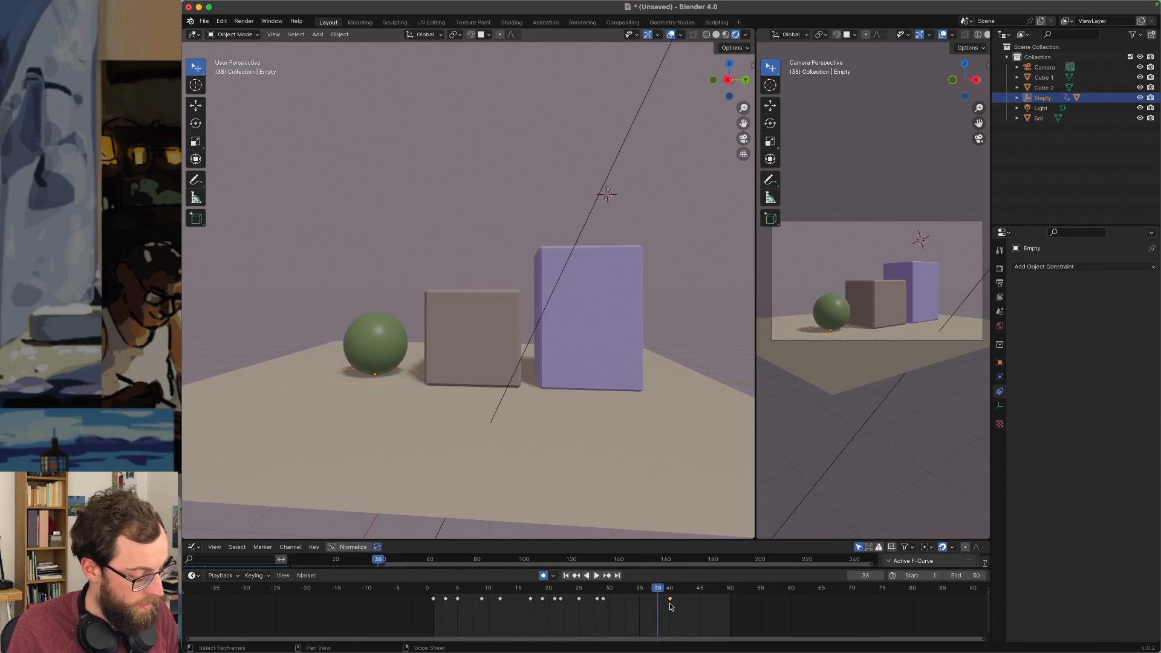
key(ctrl+v)
key(g)
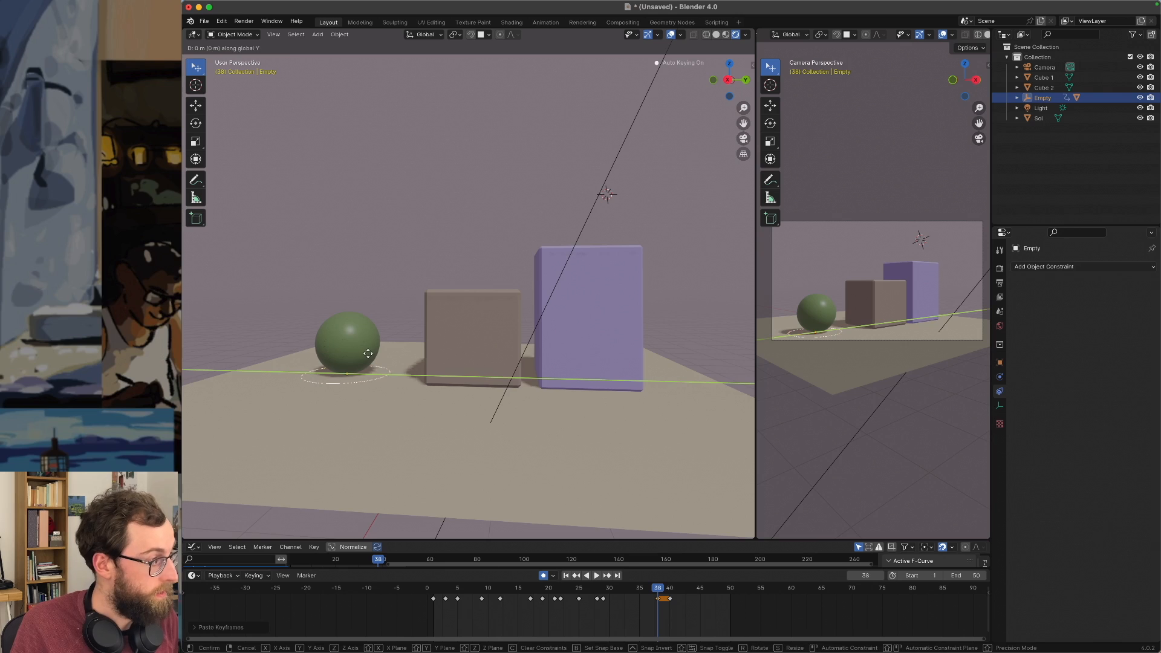
click(371, 358)
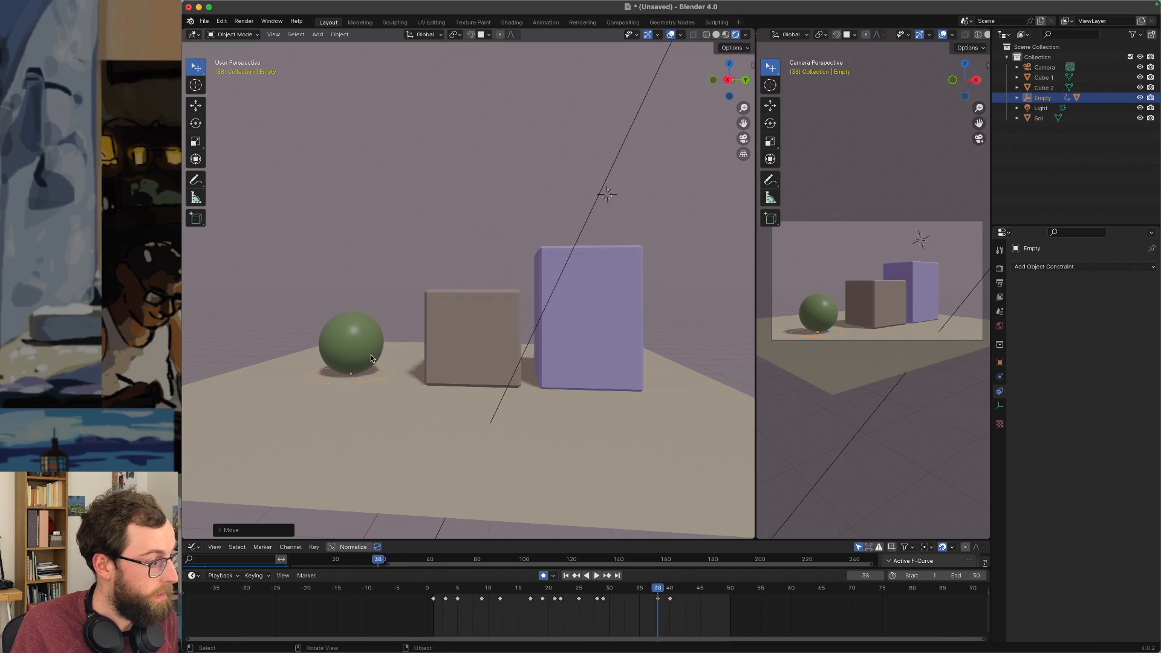
Copy the Empty's frame 38 keyframe to frame 35 and move that pose slightly further along positive Y.
click(651, 588)
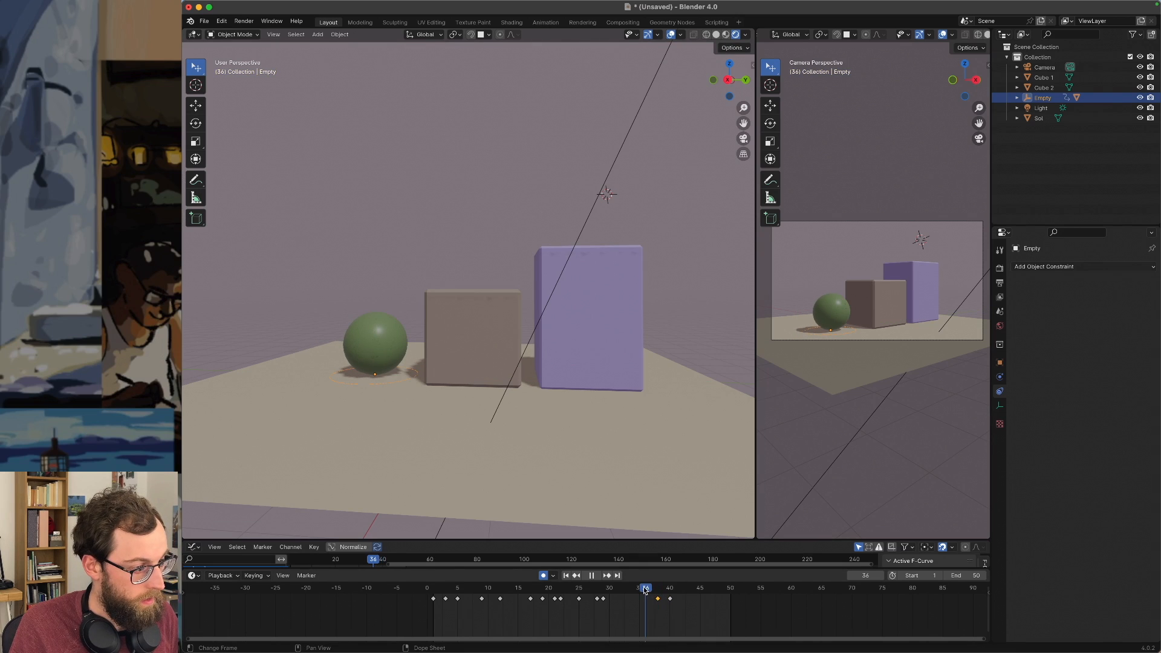
key(space)
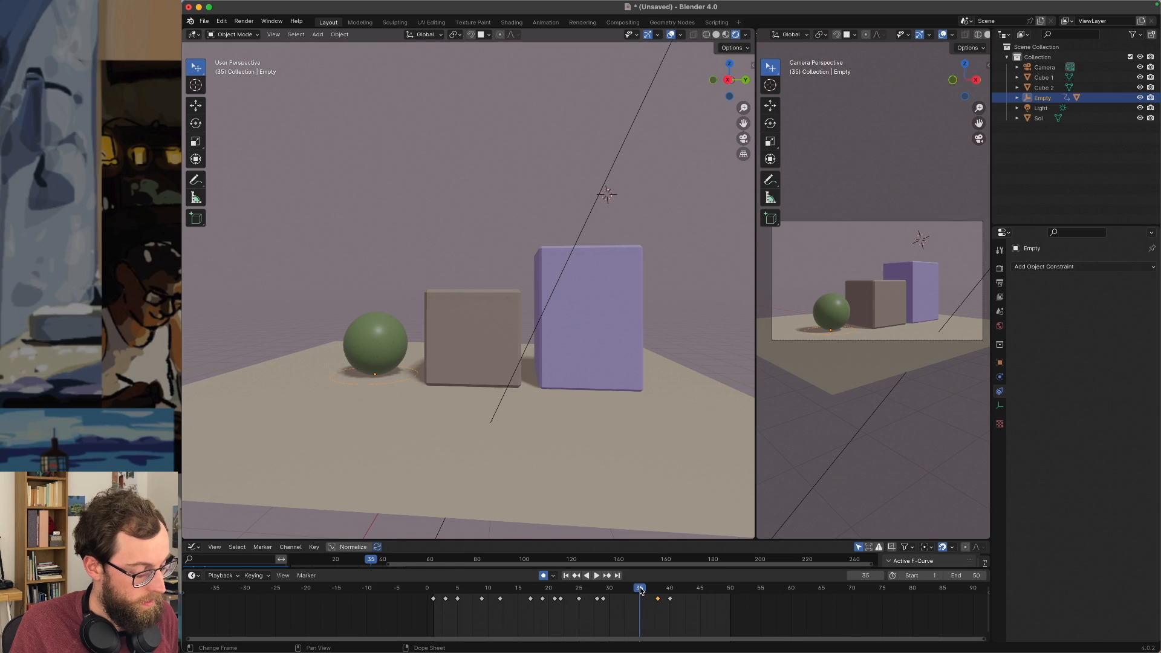
key(ctrl+v)
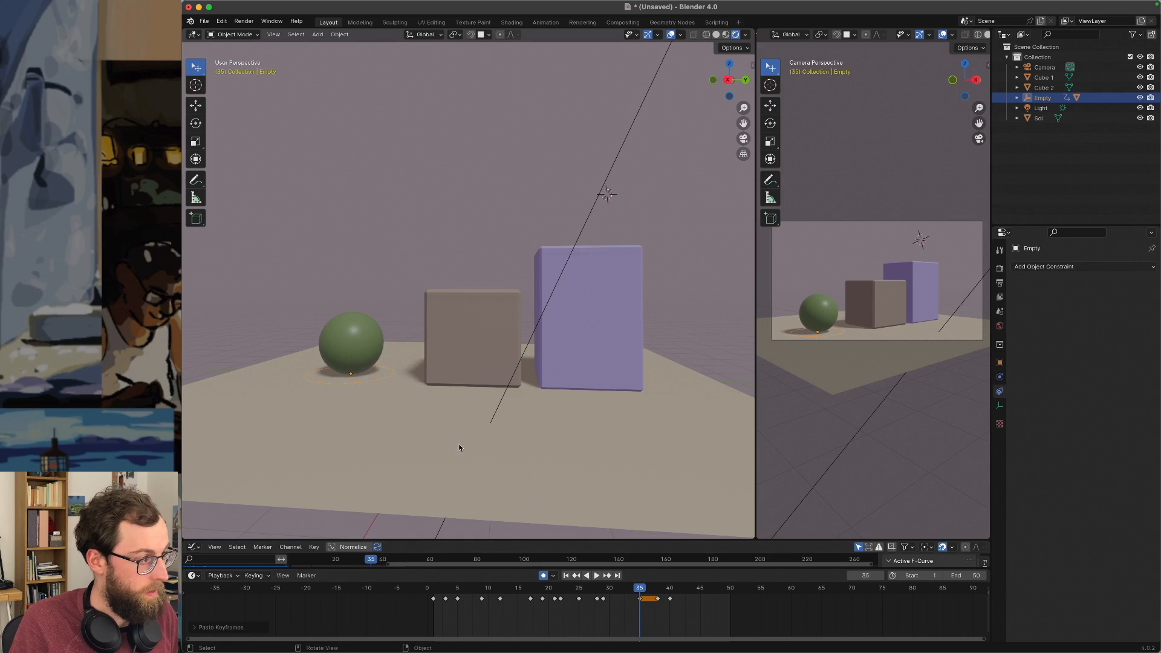
key(g)
key(y)
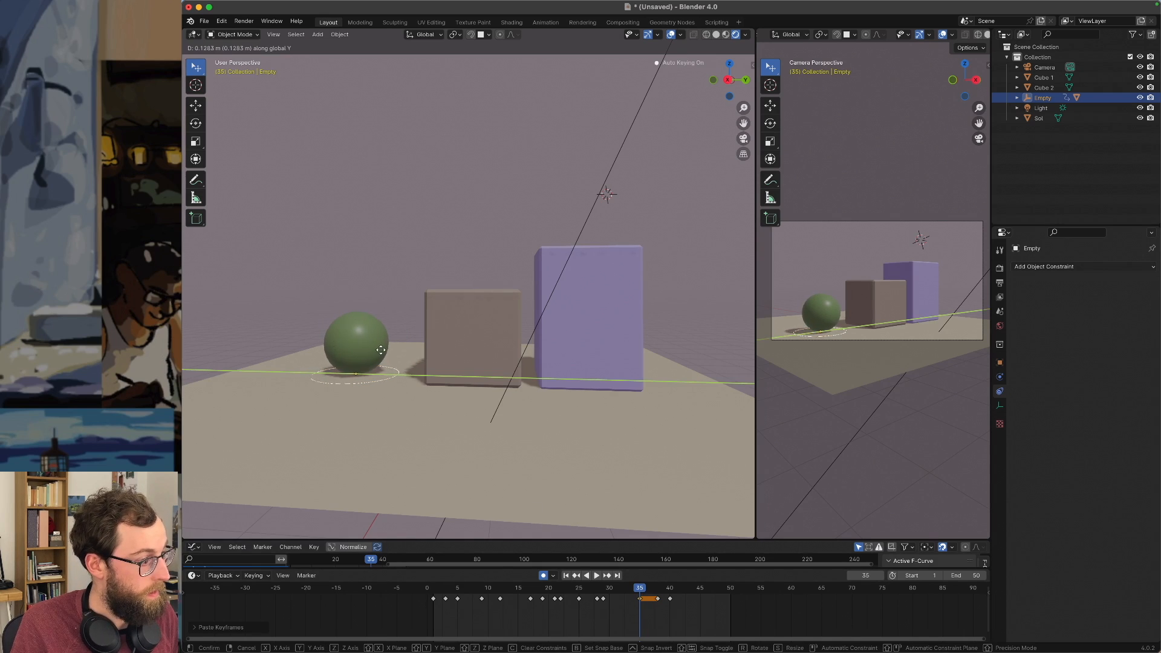
click(382, 352)
Play back the landing, and at frame 28 lower the Empty along Z so the ball touches the ground.
key(space)
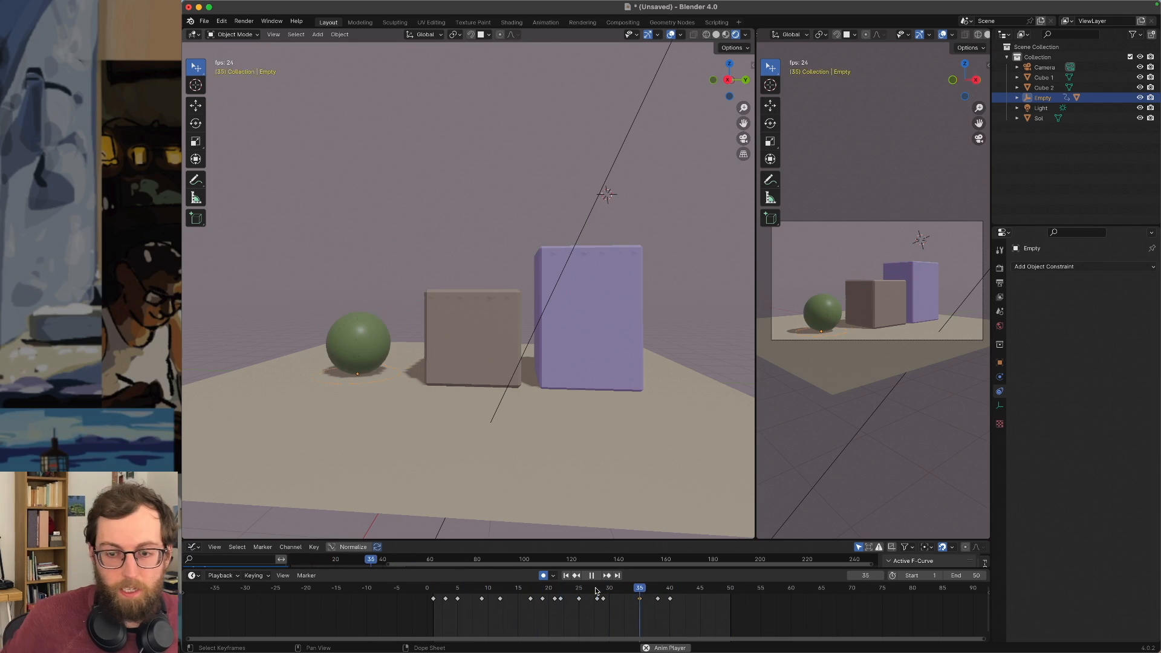
drag(602, 591, 596, 591)
key(space)
scroll(459, 423, up, 4)
shift+middle_drag(459, 422, 601, 314)
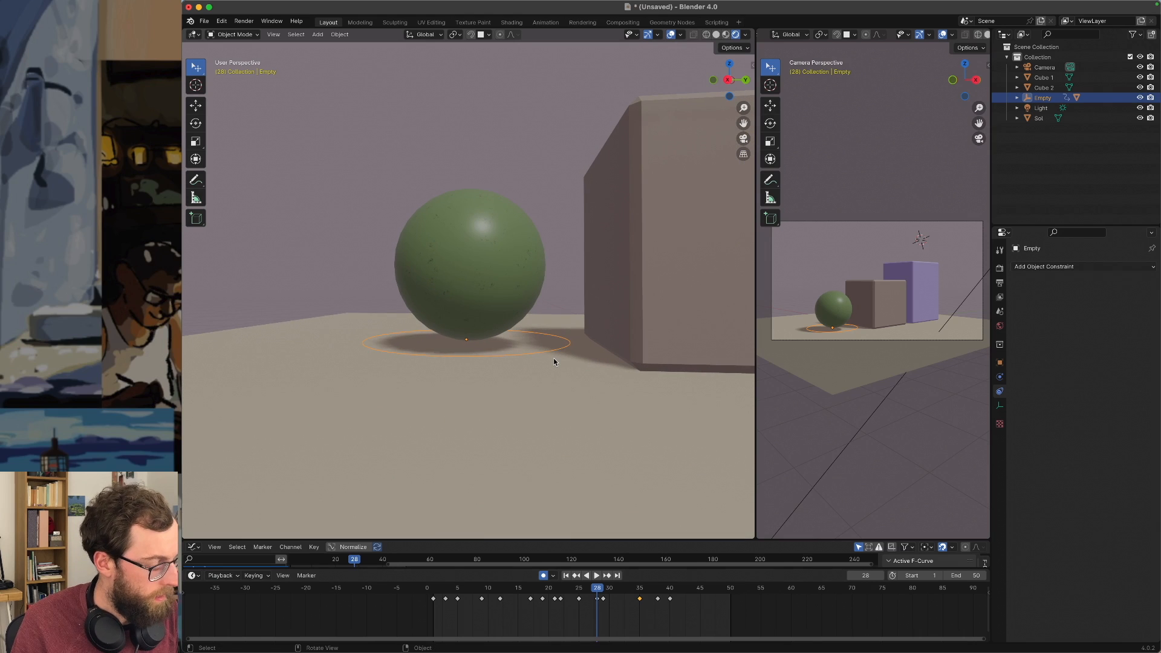
key(g)
key(z)
click(571, 380)
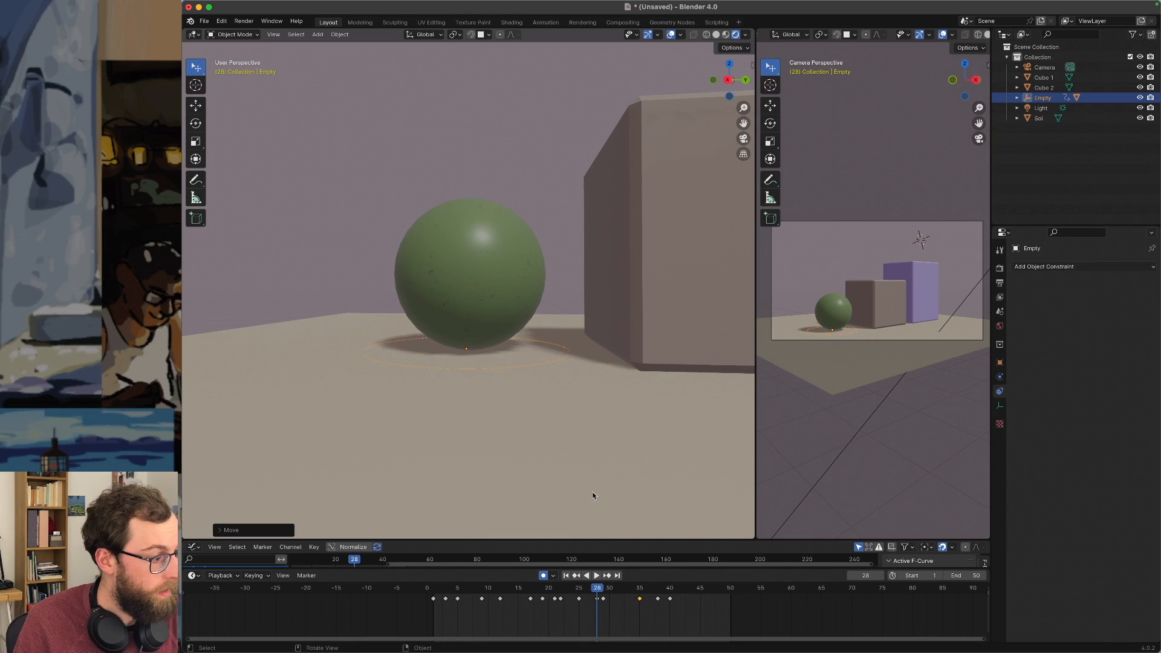
Delete the Empty's keyframe at frame 28 and replace it with a copy of the frame 29 keyframe.
mouse_move(599, 600)
mouse_down()
mouse_move(575, 604)
mouse_move(602, 614)
mouse_move(599, 596)
mouse_up()
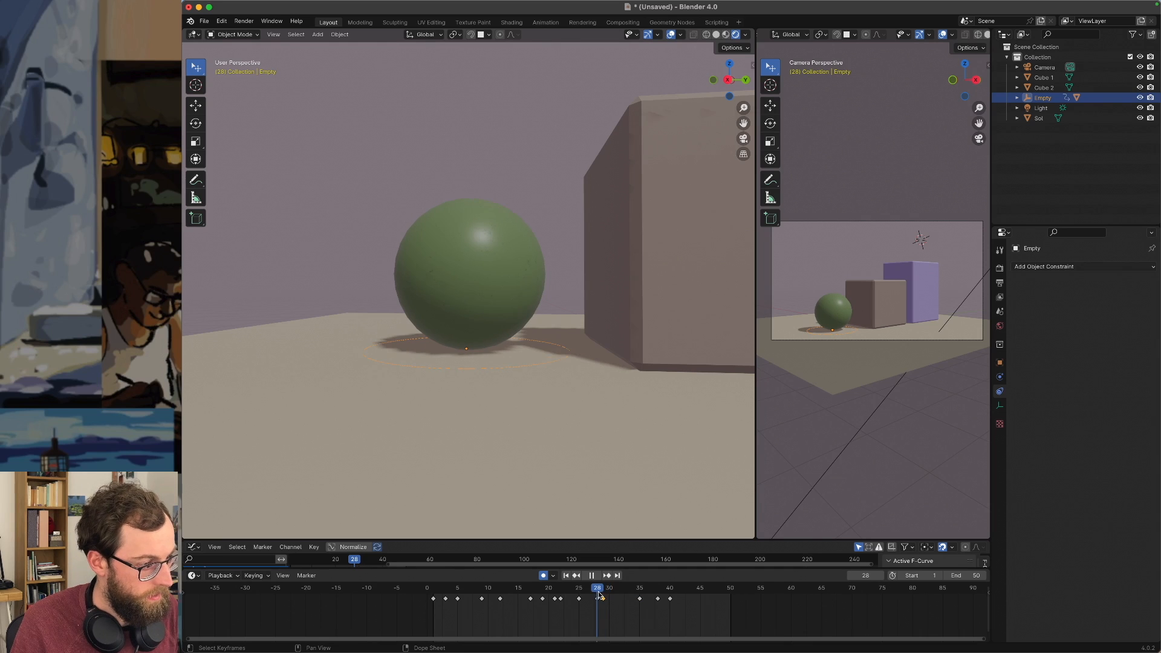
key(x)
click(596, 598)
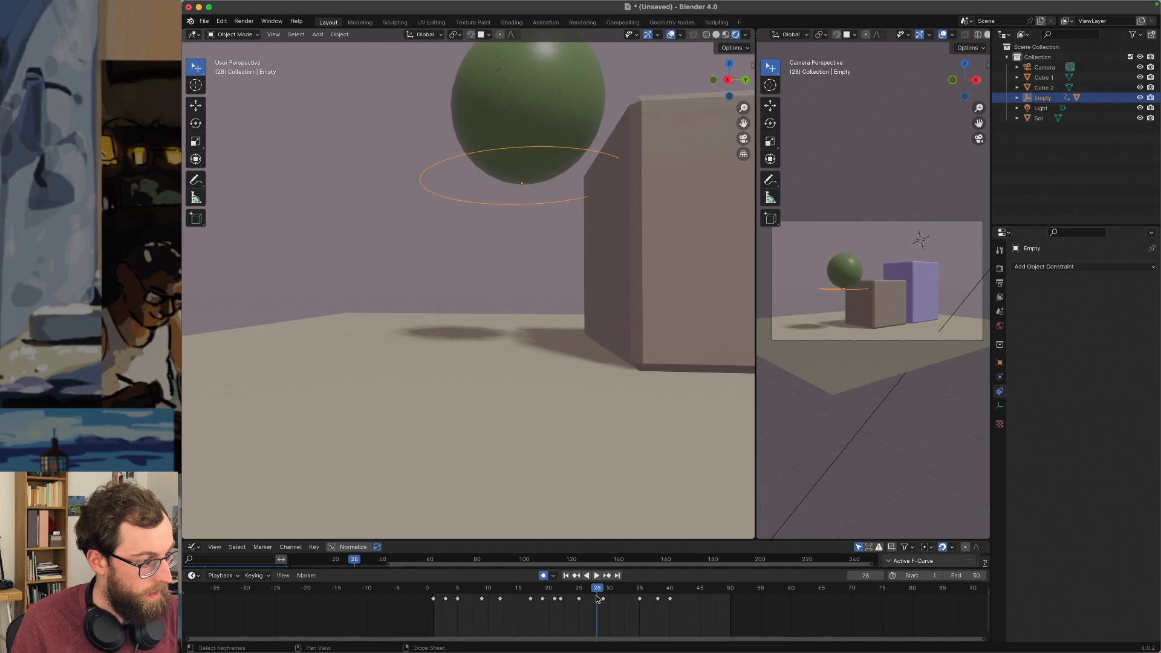
key(super+v)
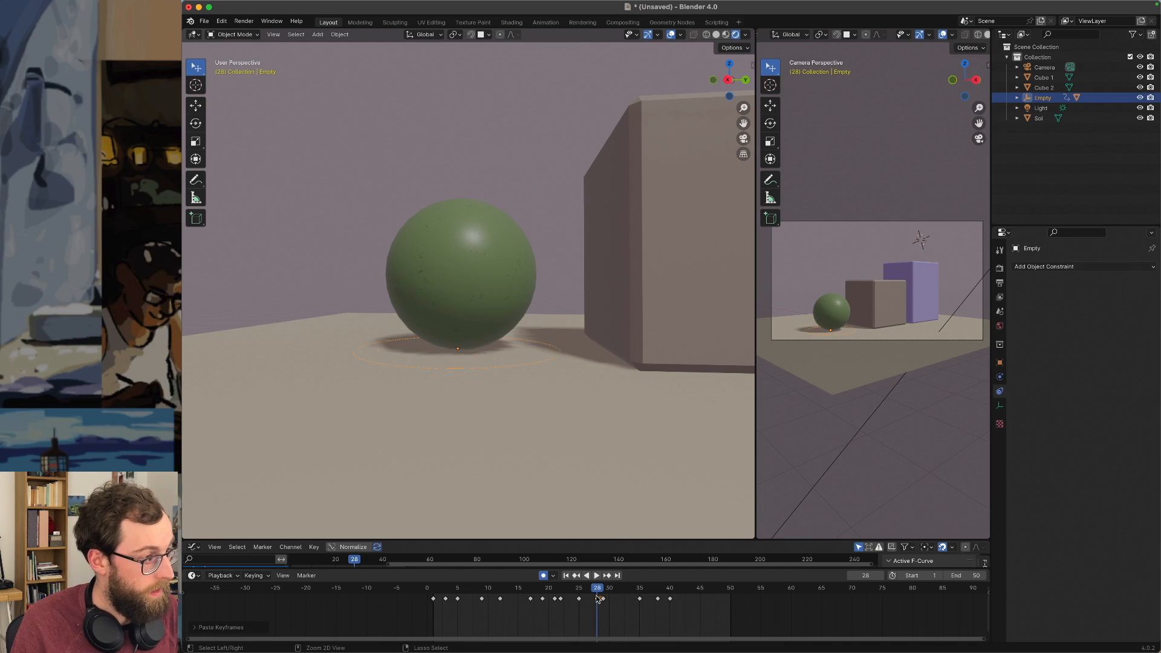
At frame 28, raise the Empty slightly above the ground and shift it along Y toward the lower block, comparing adjacent frames.
key(g)
key(z)
click(557, 397)
key(g)
key(y)
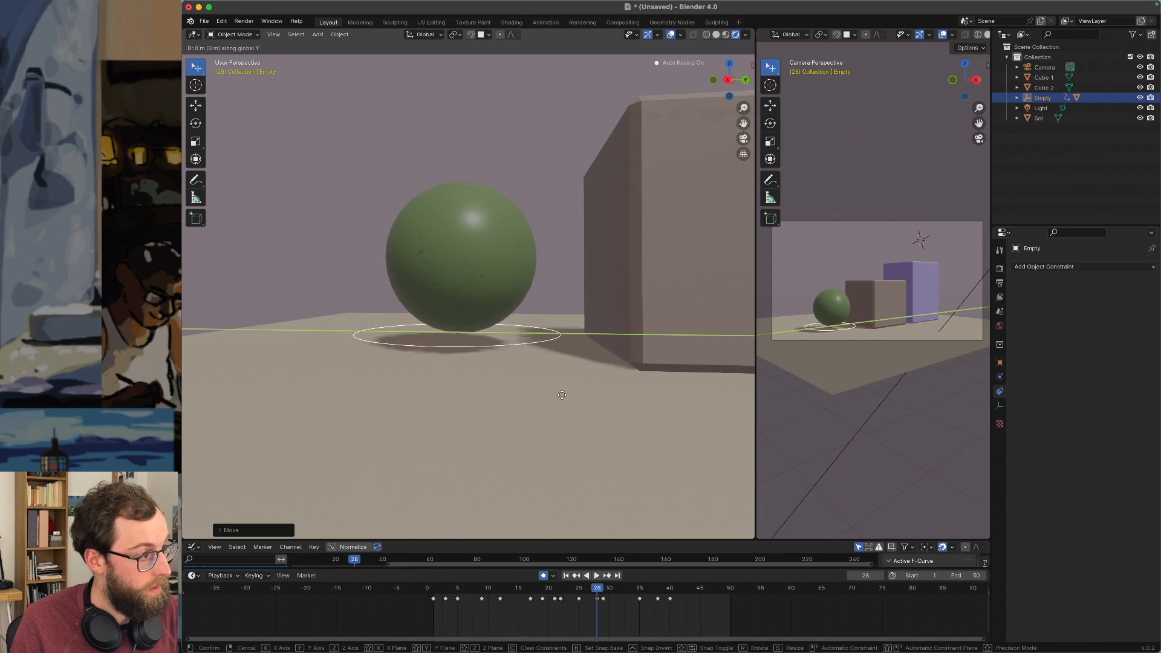
click(584, 451)
key(Left)
key(Right)
key(Right)
key(Left)
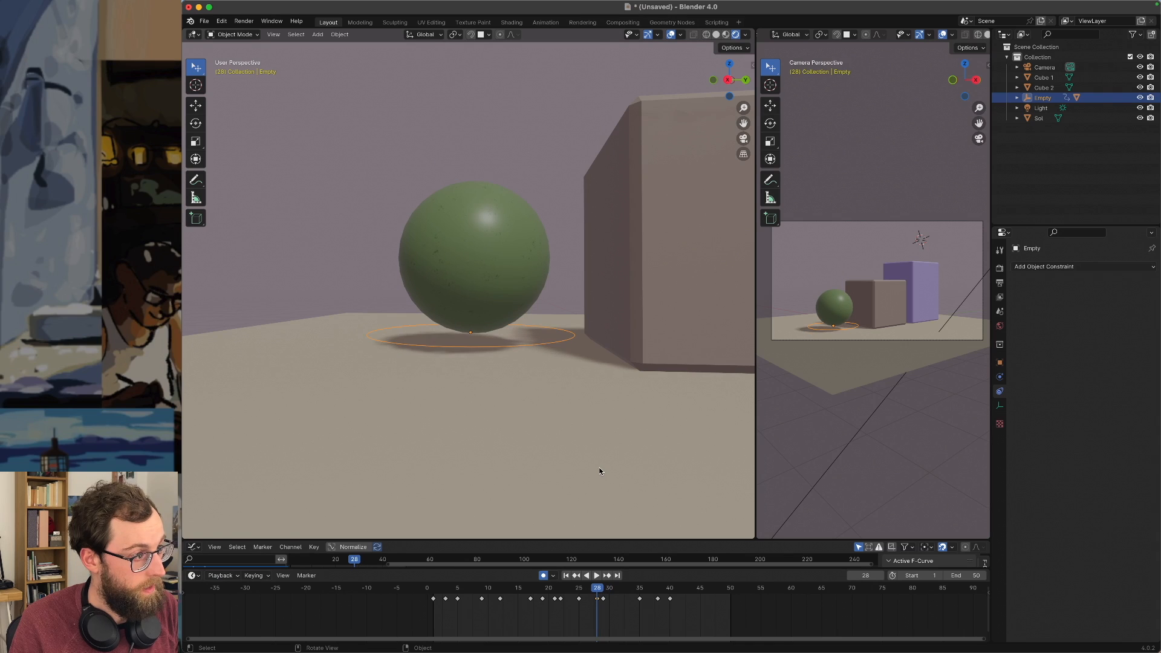
At frame 28, nudge the raised Empty slightly along negative Y, away from the lower block.
key(g)
key(y)
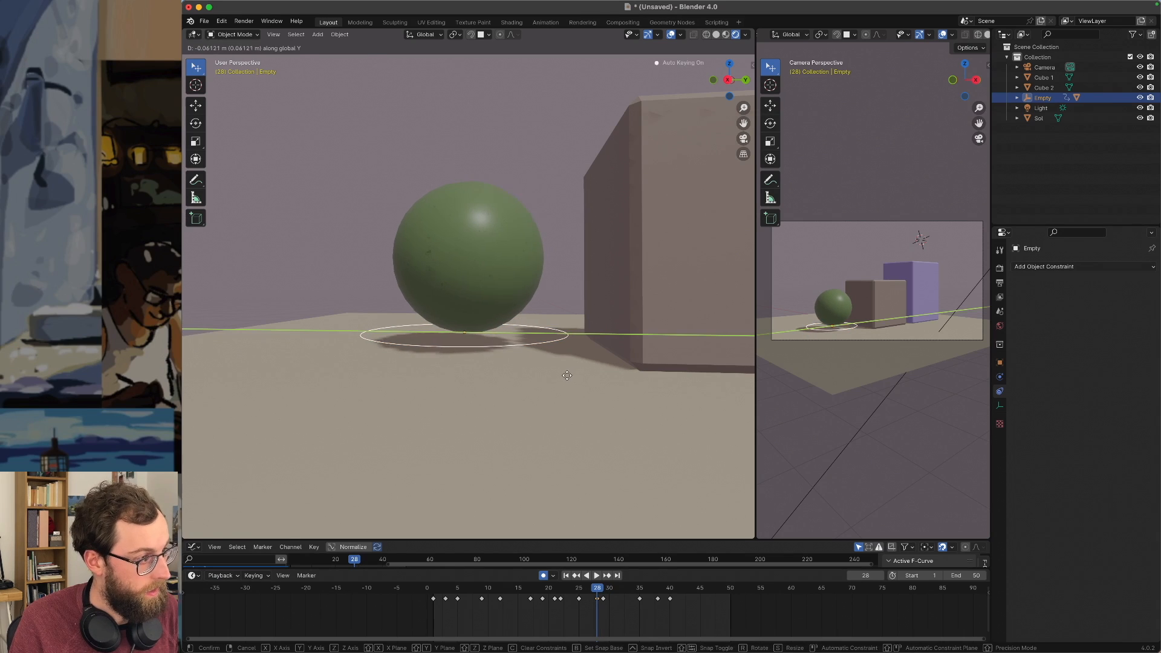
click(567, 379)
Step back and forth through frames 27 to 29 to examine the ball's landing, and check the pose at frame 25.
key(Left)
key(Right)
key(Right)
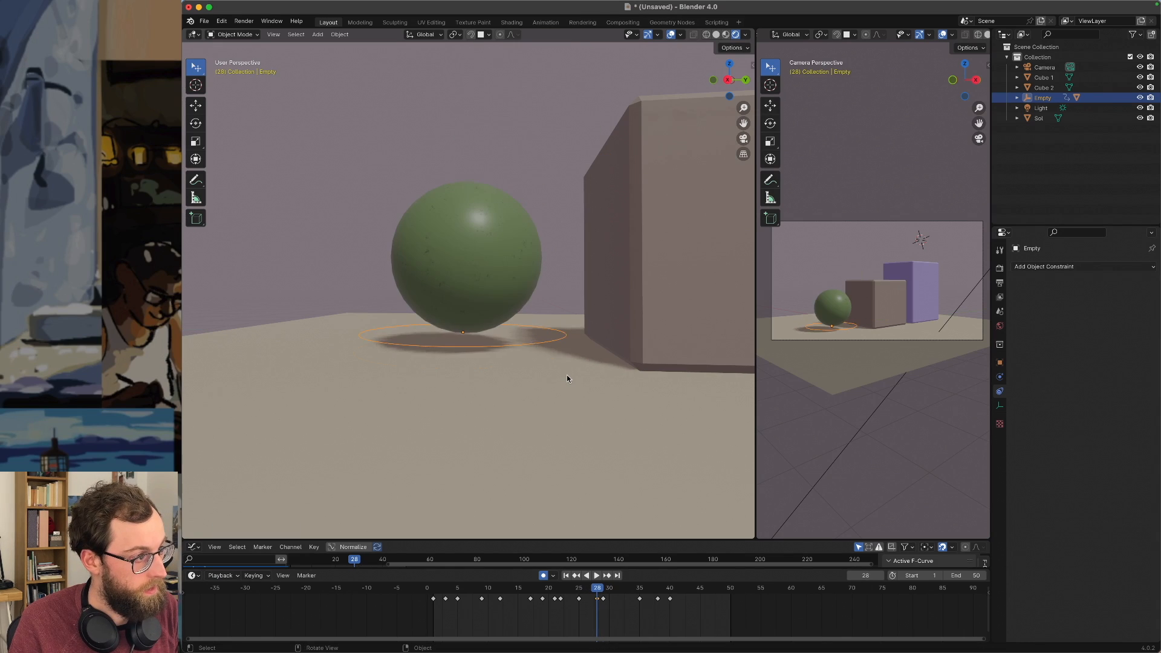
key(Left)
key(Right)
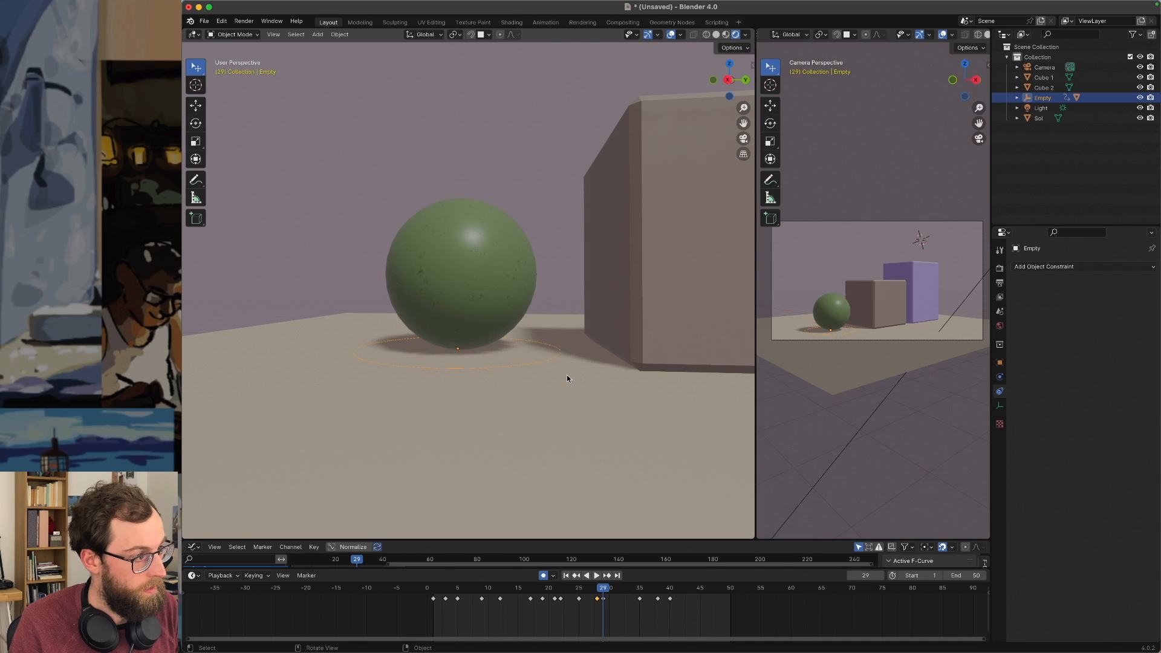
key(Left)
key(Left)
key(Right)
key(Right)
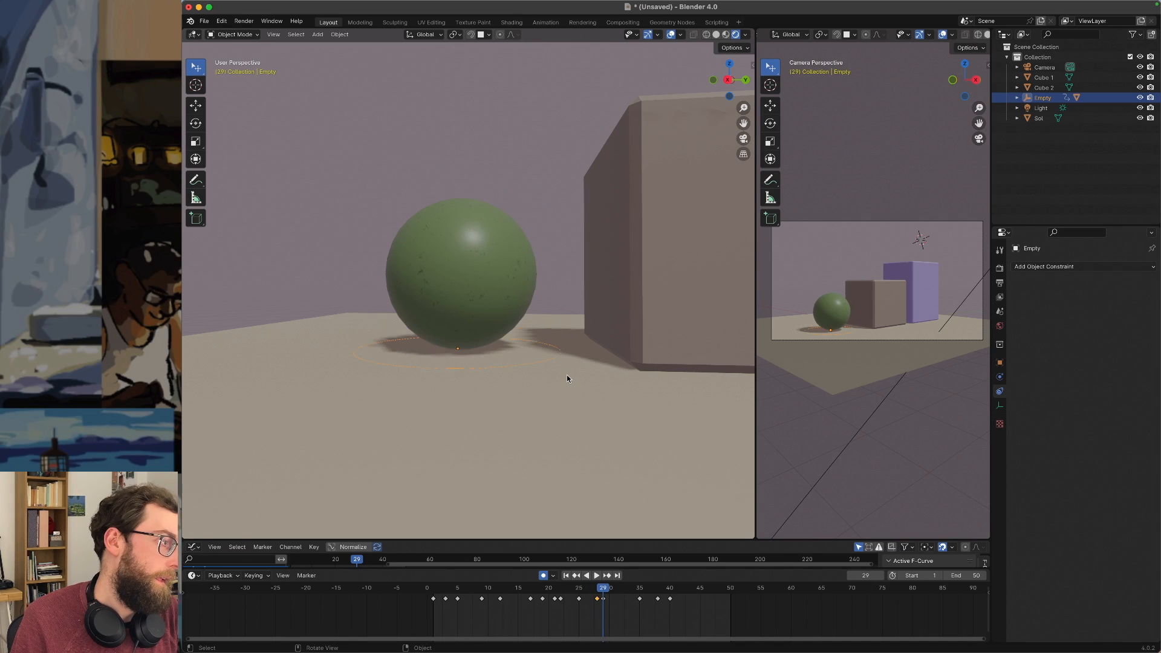
click(578, 586)
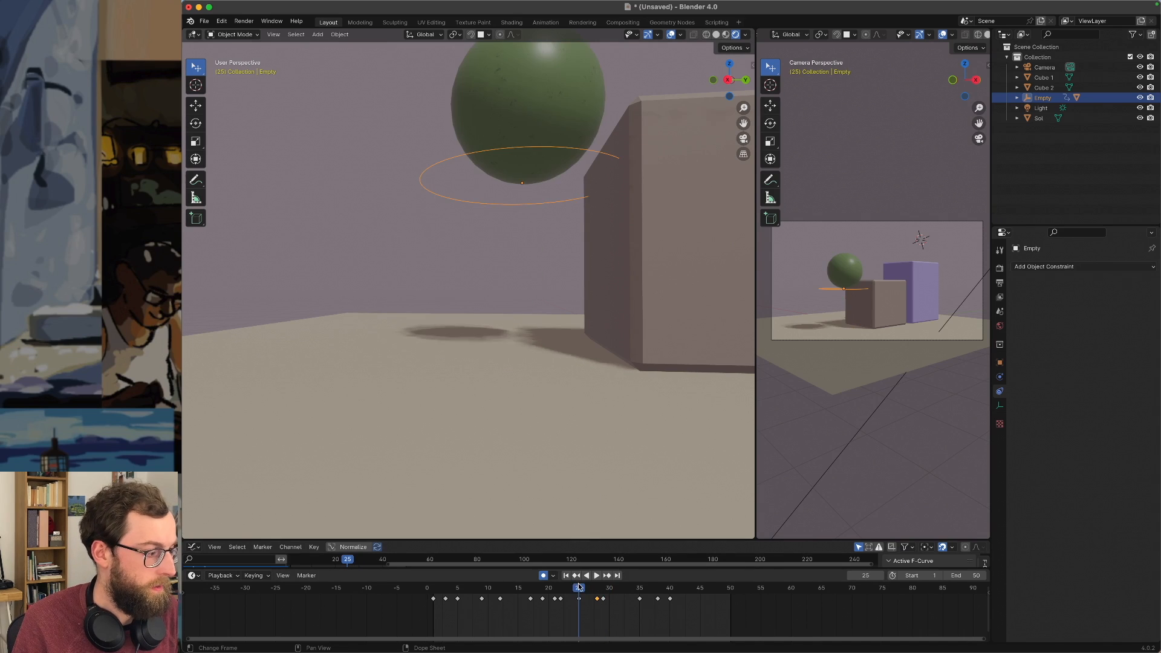
Play back the animation and shift the Empty's last three keyframes four frames earlier, to frames 31, 34 and 36.
key(space)
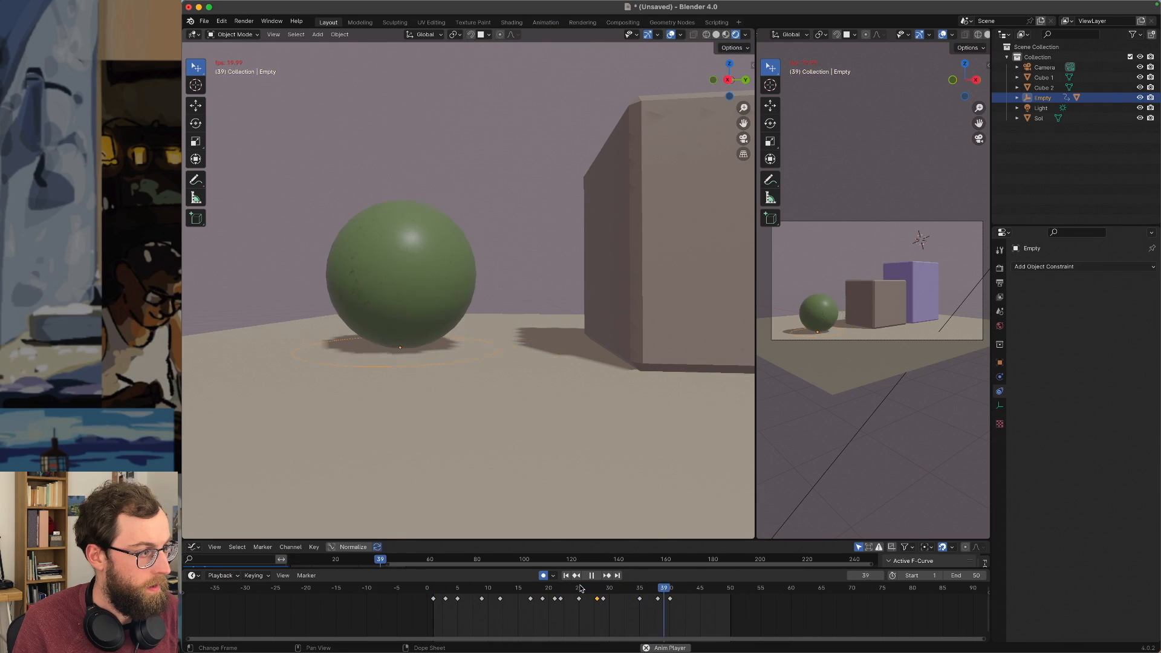
key(space)
mouse_move(627, 594)
mouse_down()
mouse_move(675, 604)
mouse_move(618, 601)
mouse_up()
key(space)
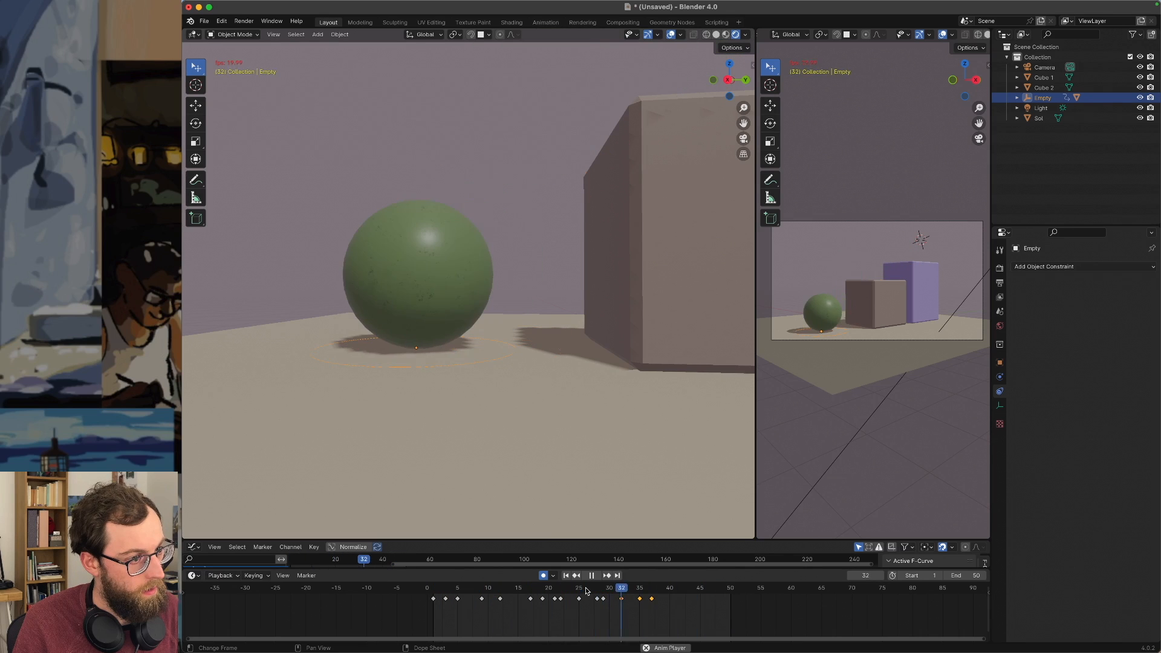
key(space)
mouse_move(615, 598)
mouse_down()
mouse_move(664, 611)
mouse_move(615, 600)
mouse_up()
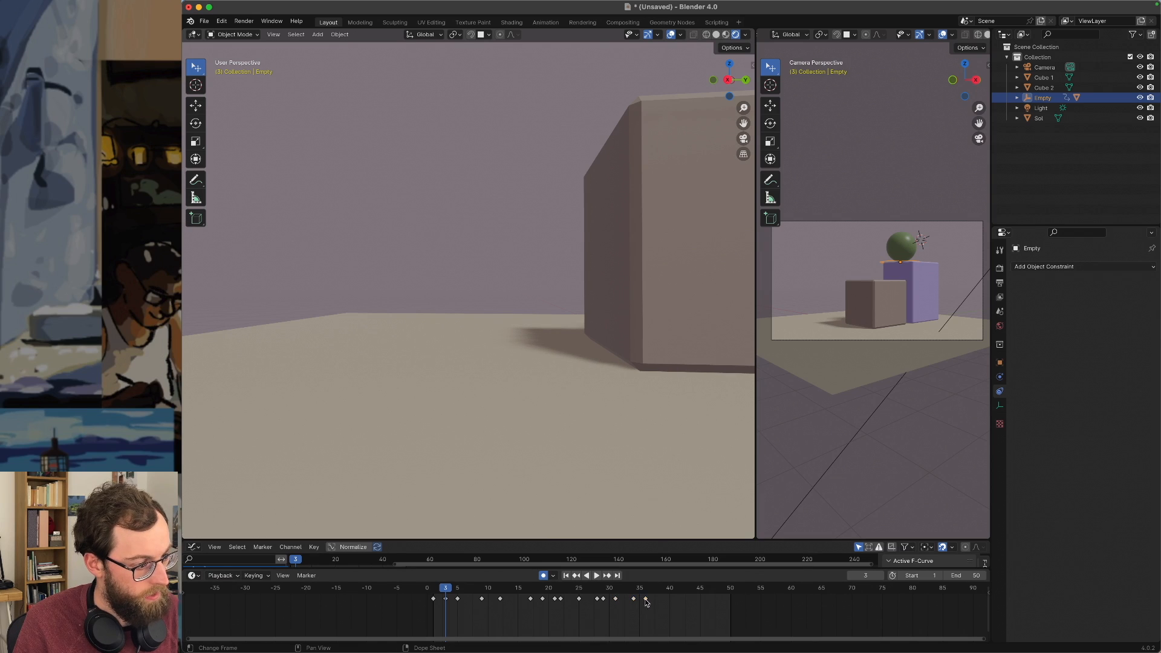
Move the Empty's last keyframe to frame 38 and play back the animation from a wider view of the blocks.
drag(646, 601, 658, 600)
key(space)
scroll(567, 417, down, 3)
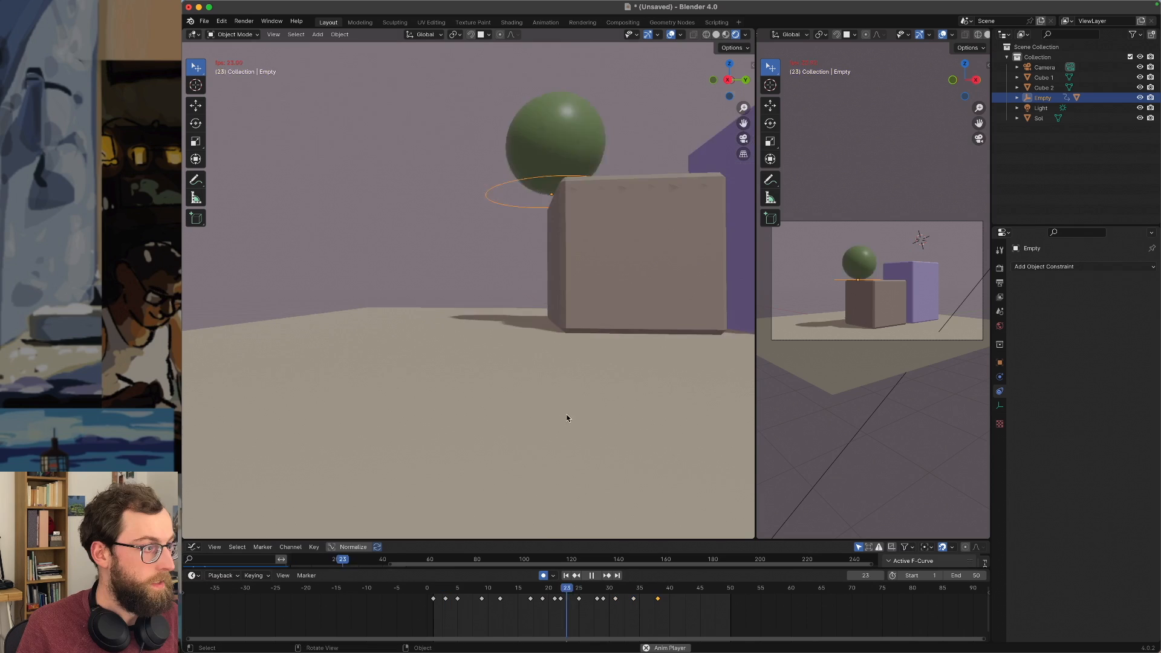
middle_drag(567, 417, 624, 427)
scroll(640, 433, down, 1)
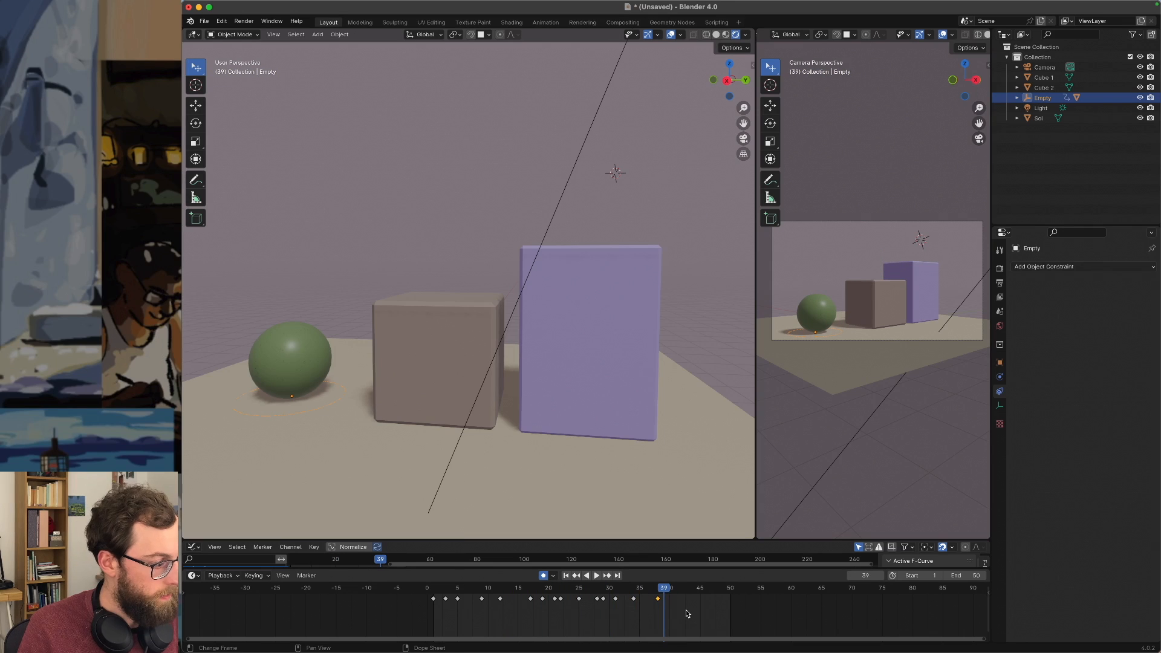
Shift all of the Empty's keyframes three frames later, and delete the ones at frames 4 and 6.
drag(687, 610, 453, 600)
click(452, 589)
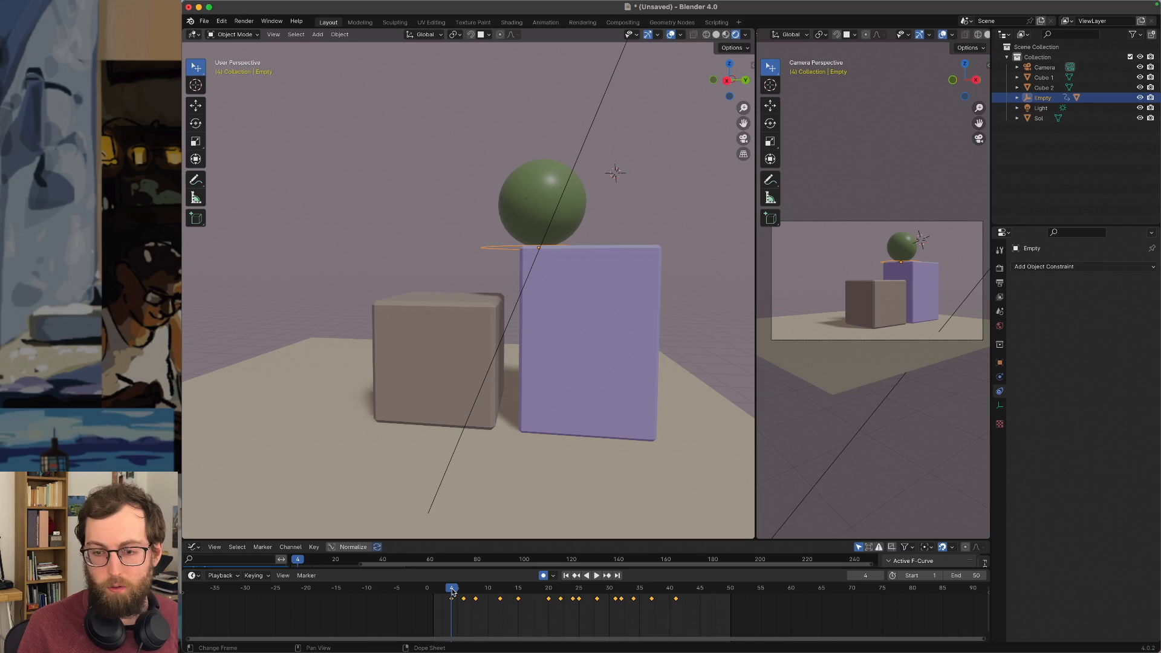
drag(451, 591, 476, 595)
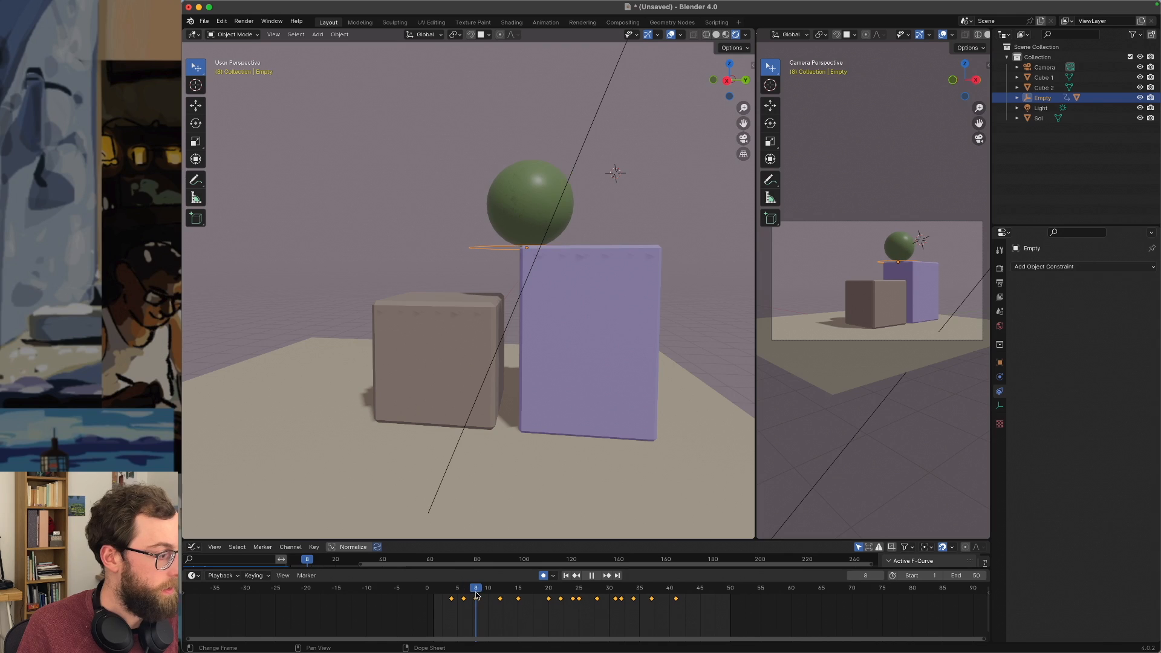
scroll(553, 324, up, 6)
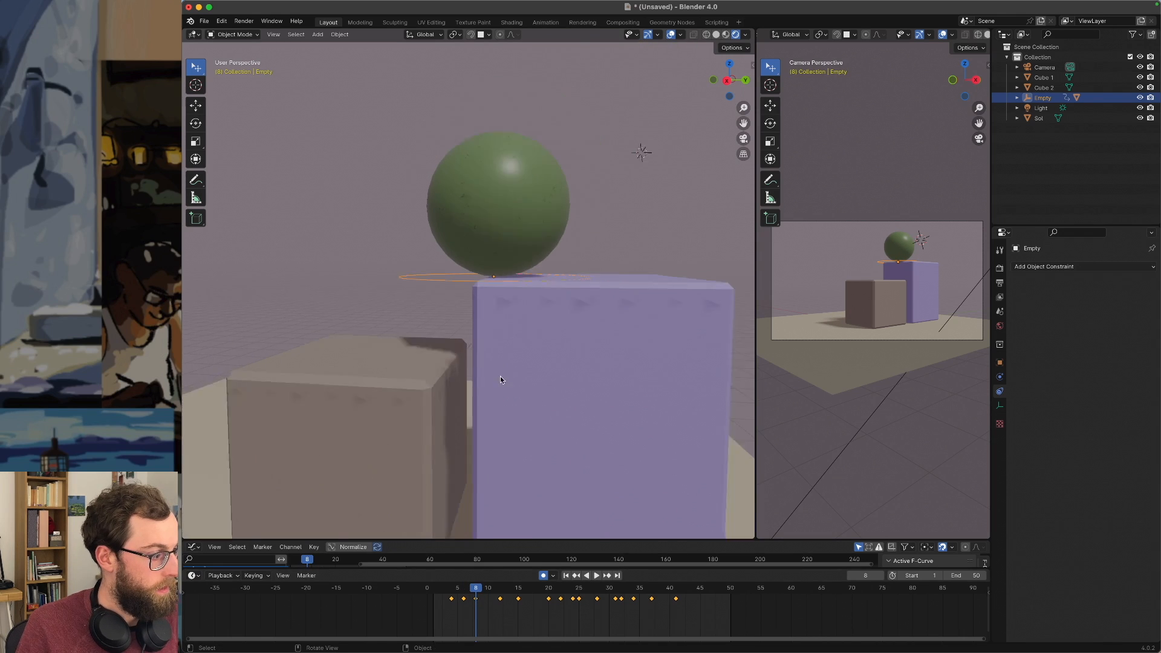
drag(473, 608, 448, 593)
key(x)
Nudge the Empty along Y at the frame 12 keyframe and compare the ball's pose with frame 11.
click(459, 591)
key(Up)
middle_drag(509, 274, 541, 288)
key(g)
key(y)
click(545, 283)
key(Left)
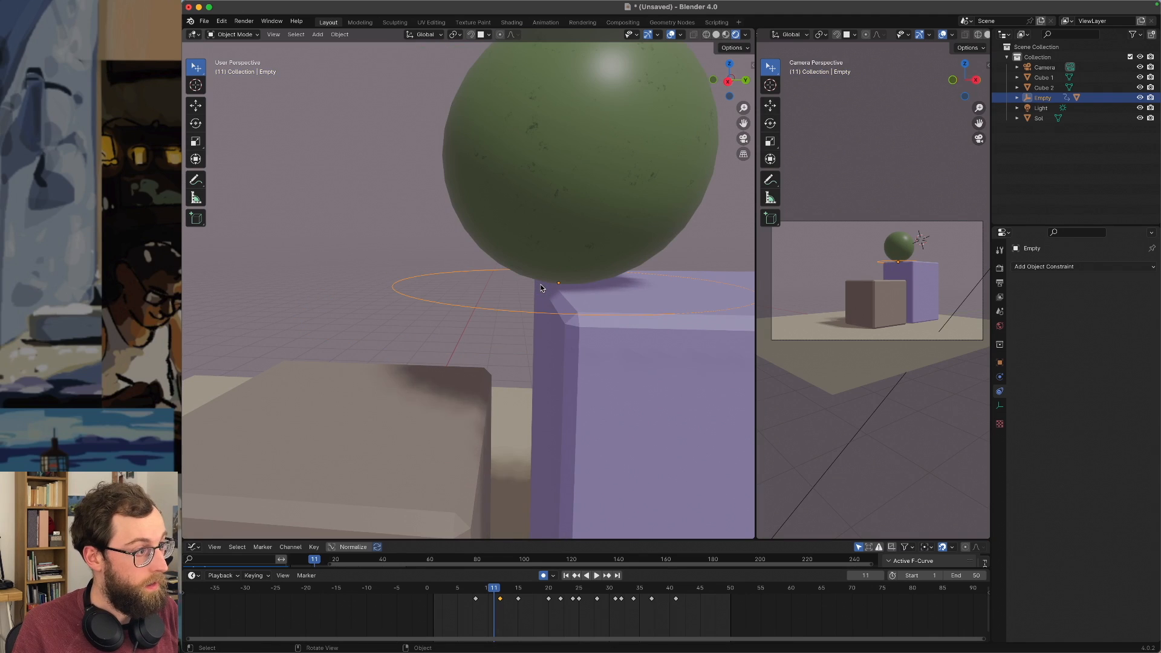
key(Right)
Move the frame 8 keyframe to frame 1 and, at frame 6, nudge the Empty about 0.012 m along negative Y.
drag(475, 600, 428, 603)
drag(433, 591, 454, 593)
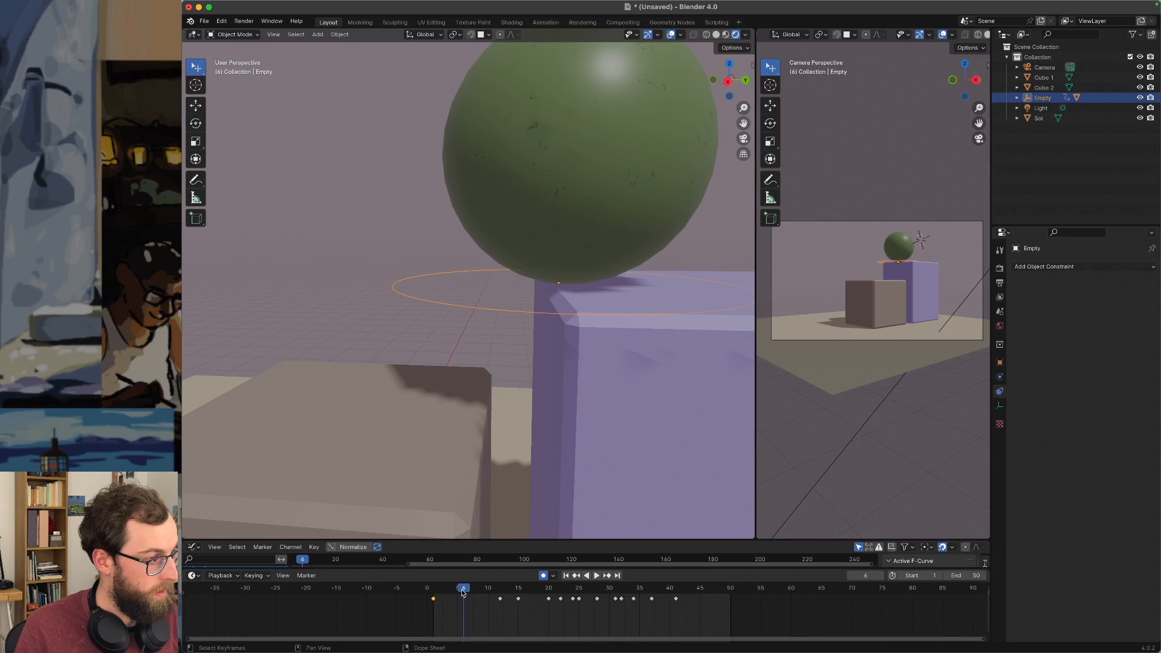
key(g)
key(y)
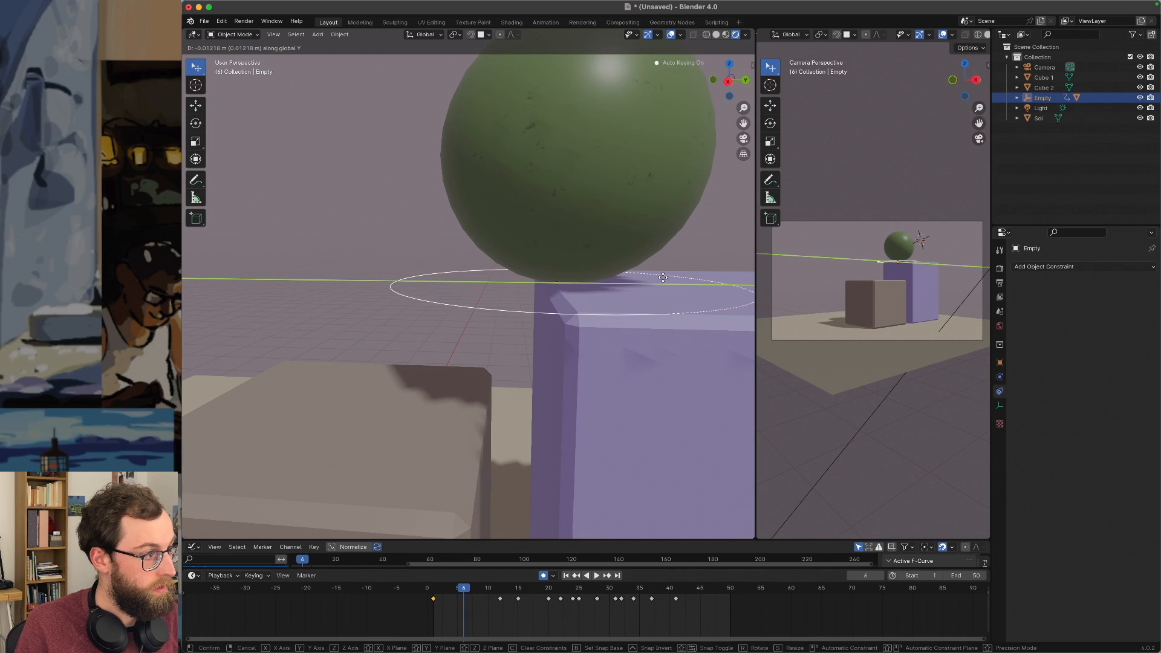
click(663, 278)
At frame 10, nudge the Empty about 0.009 m along negative Y and play back the animation.
key(space)
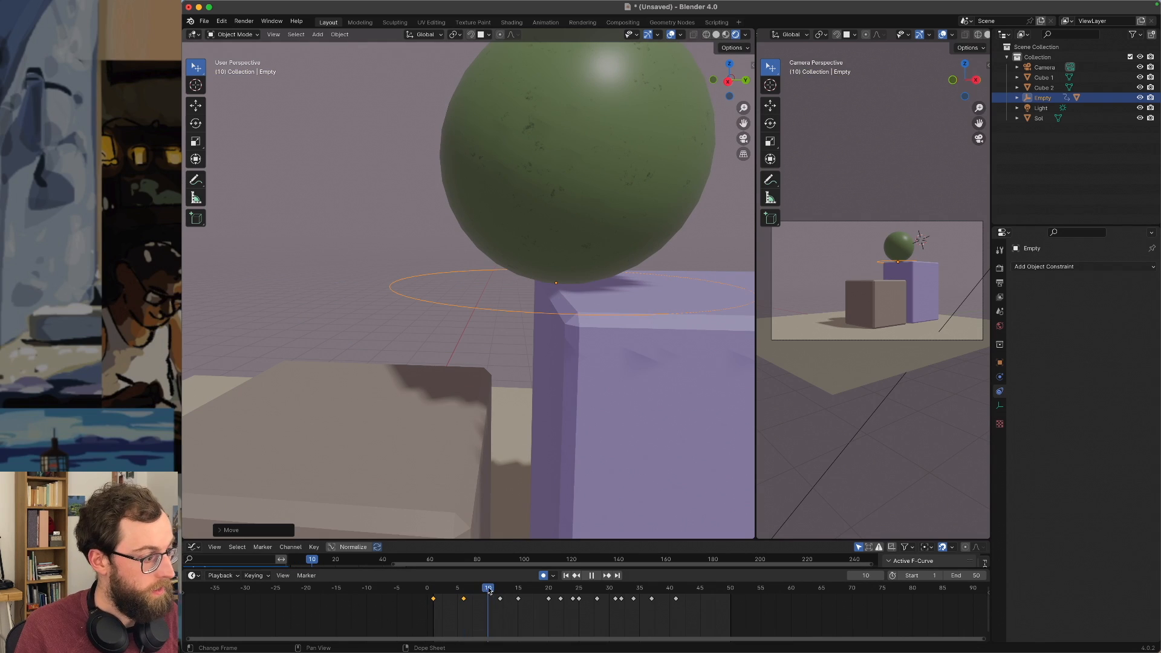
key(space)
key(space)
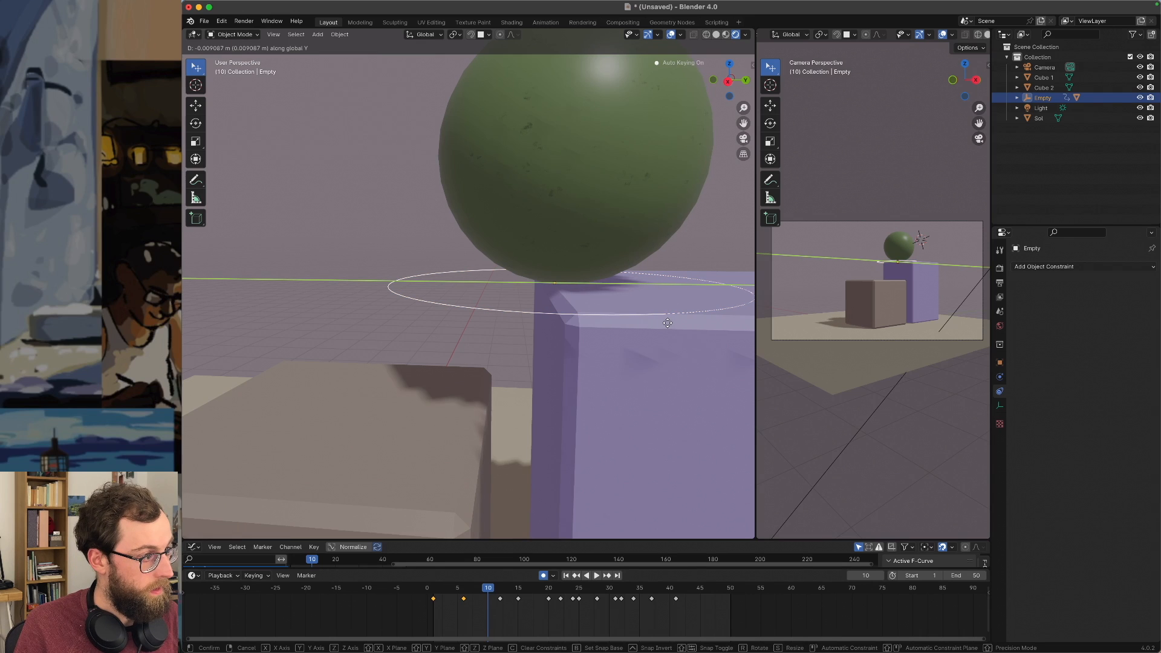
scroll(568, 340, down, 8)
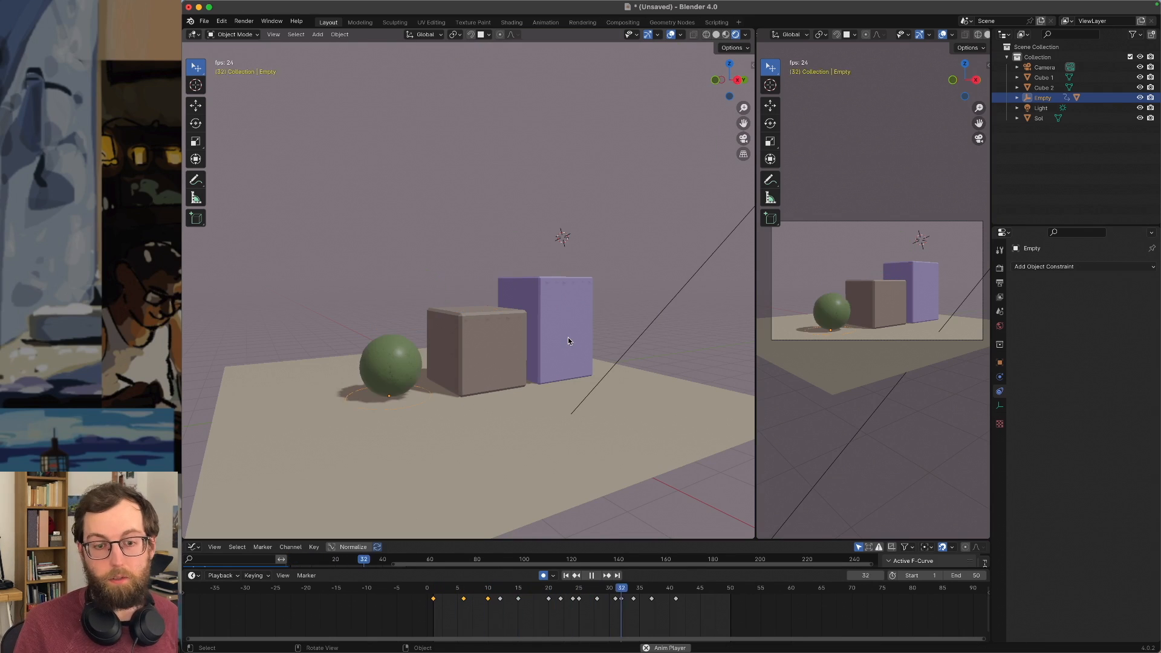
At frame 46, move the ball's Empty slightly along negative Y, farther from the lower block.
key(space)
click(674, 591)
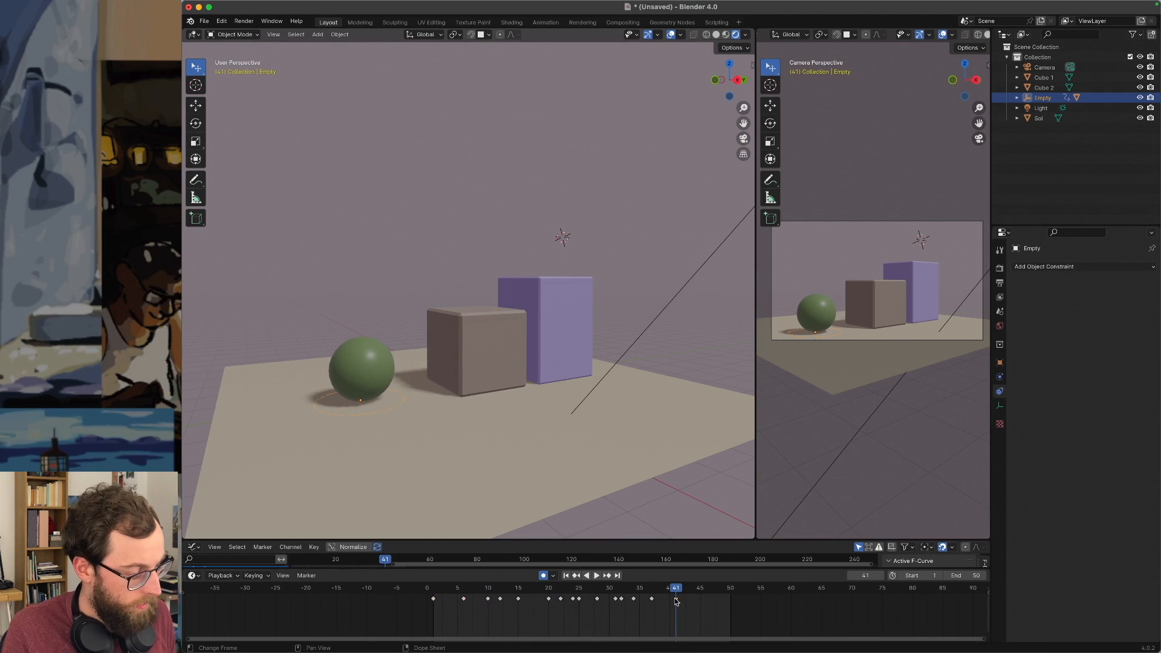
key(space)
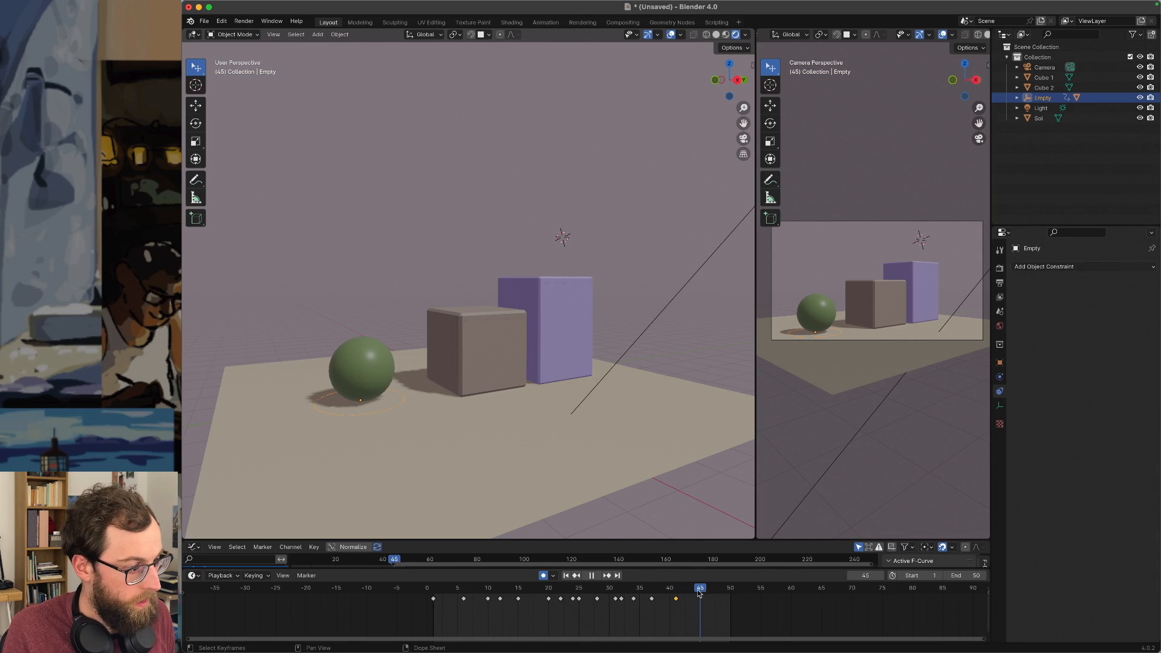
key(g)
key(y)
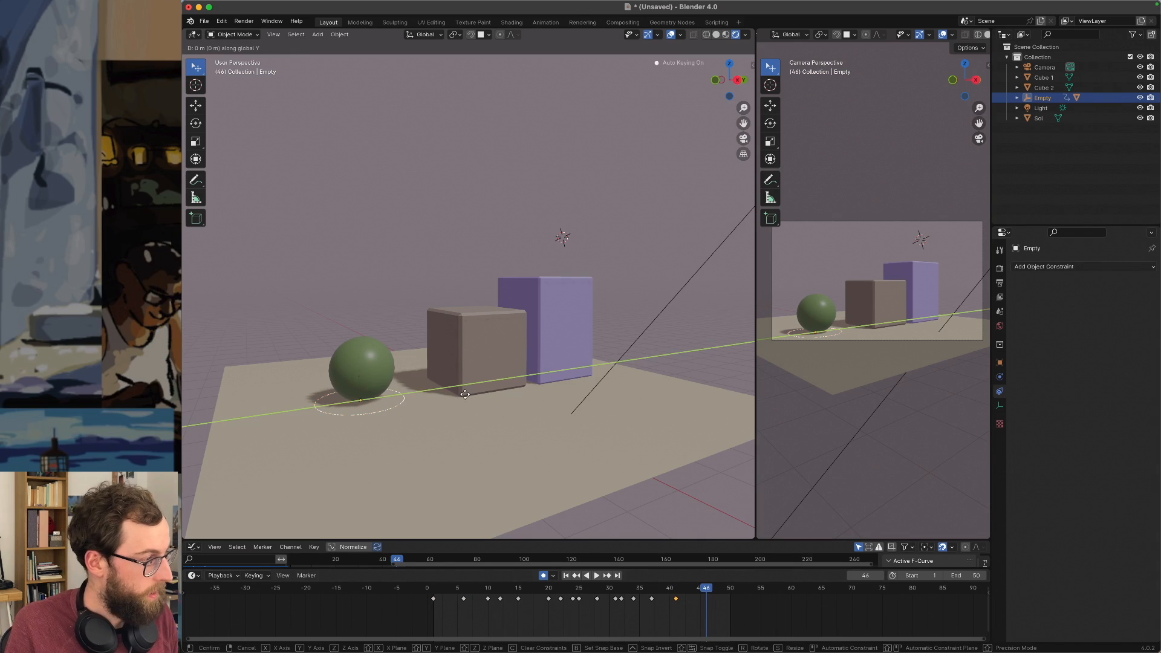
click(462, 399)
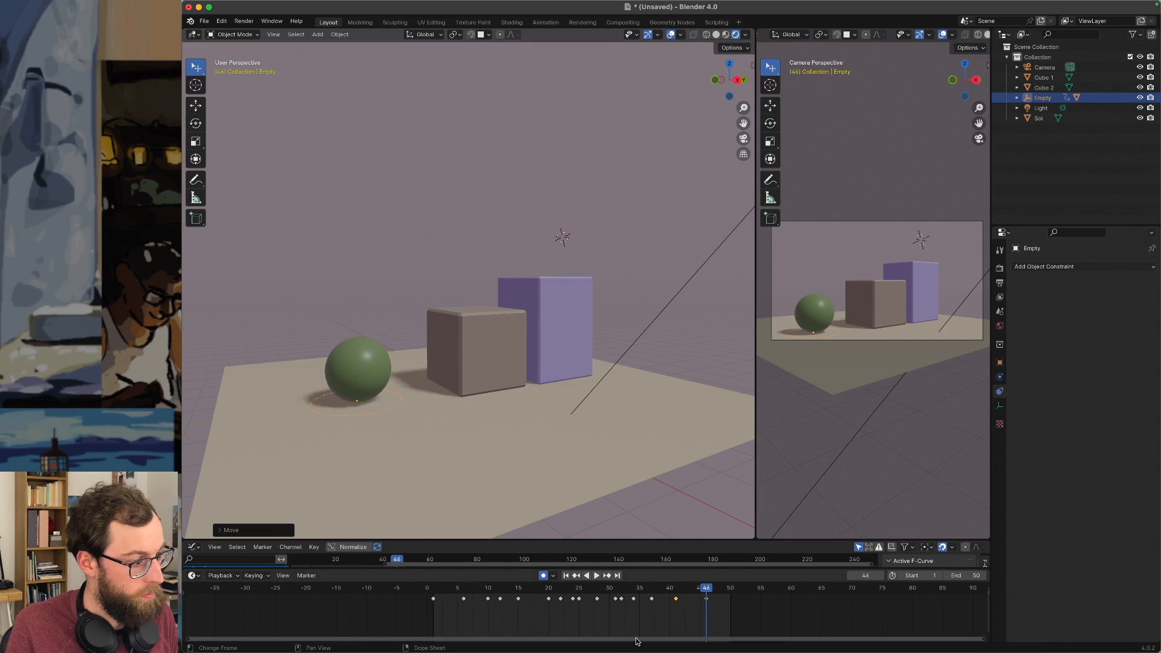
Play back the animation and set its end frame to 75.
key(space)
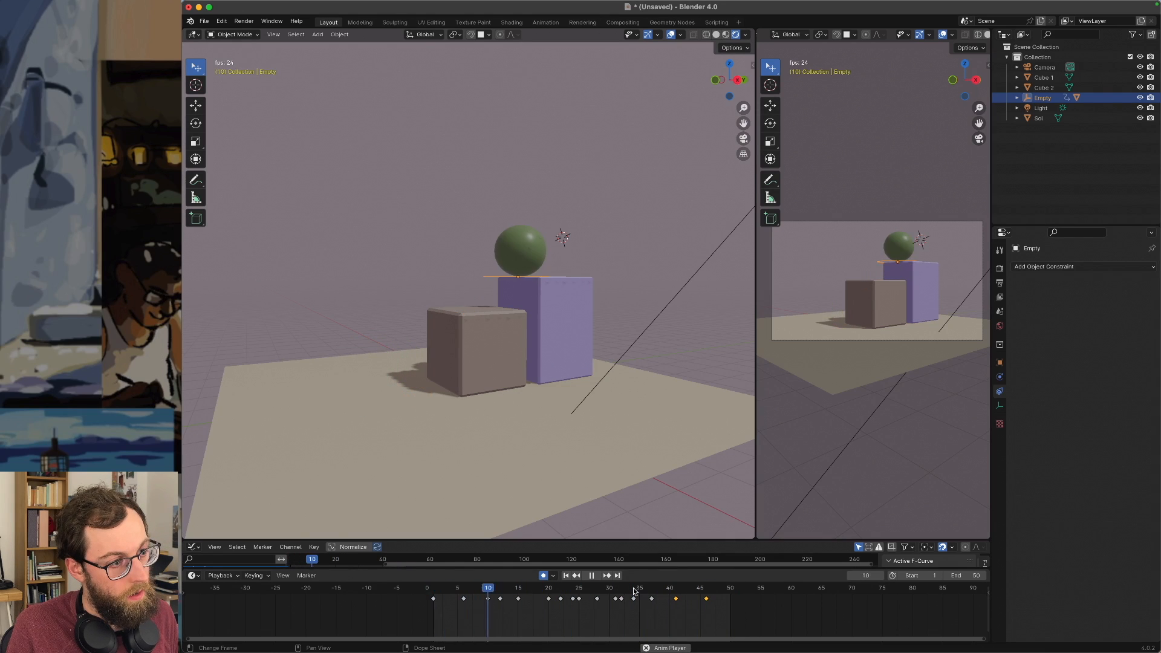
key(space)
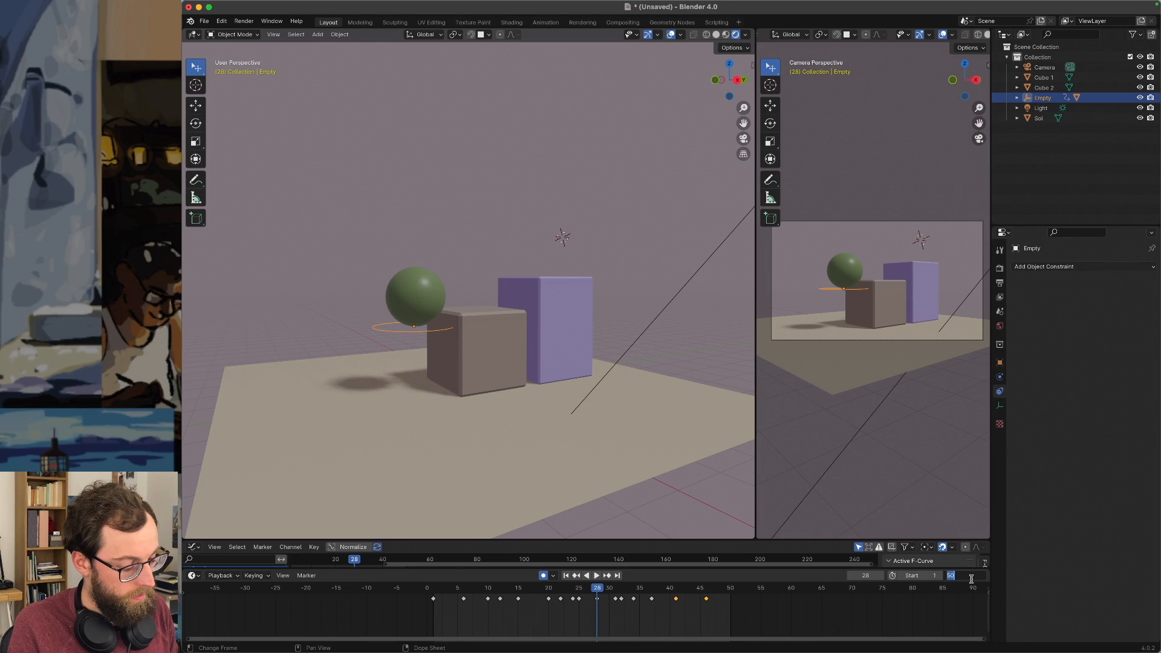
text(5)
key(Return)
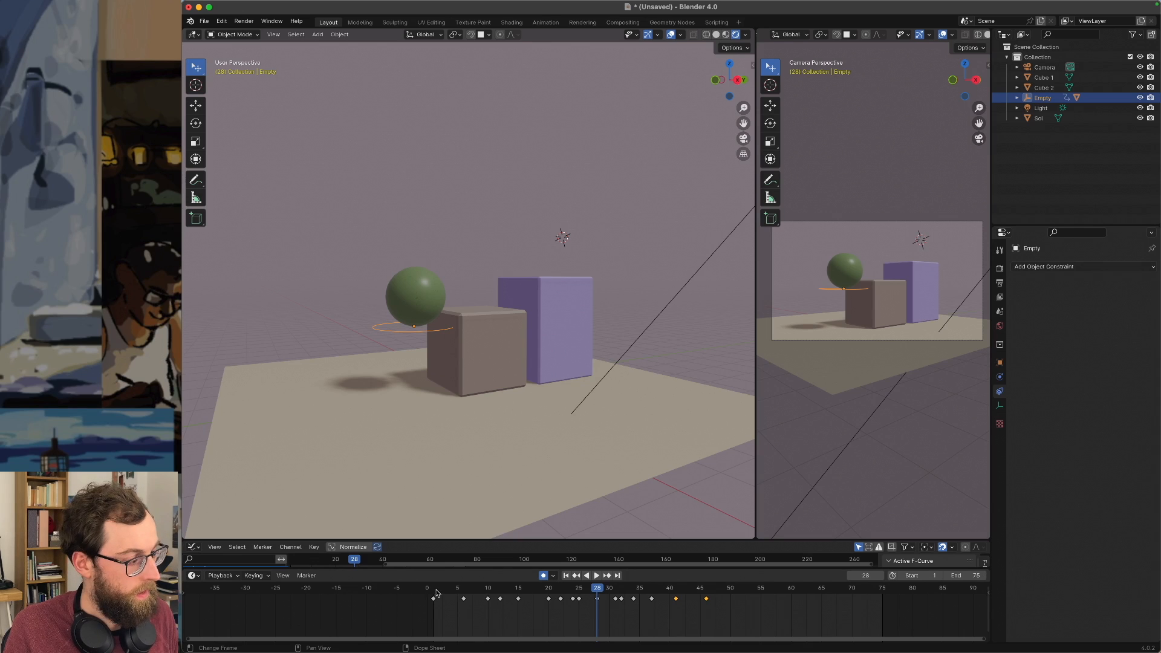
Play back the animation and examine the ball's poses on the lower block between frames 12 and 22.
key(space)
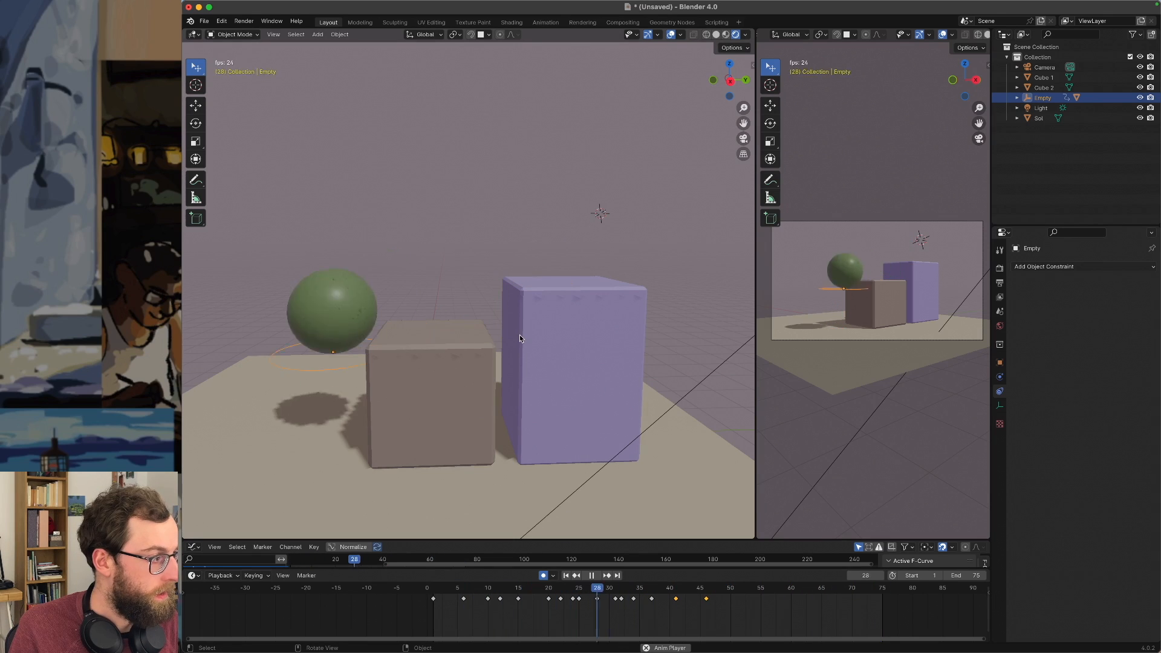
key(space)
click(501, 589)
drag(501, 592, 515, 592)
key(space)
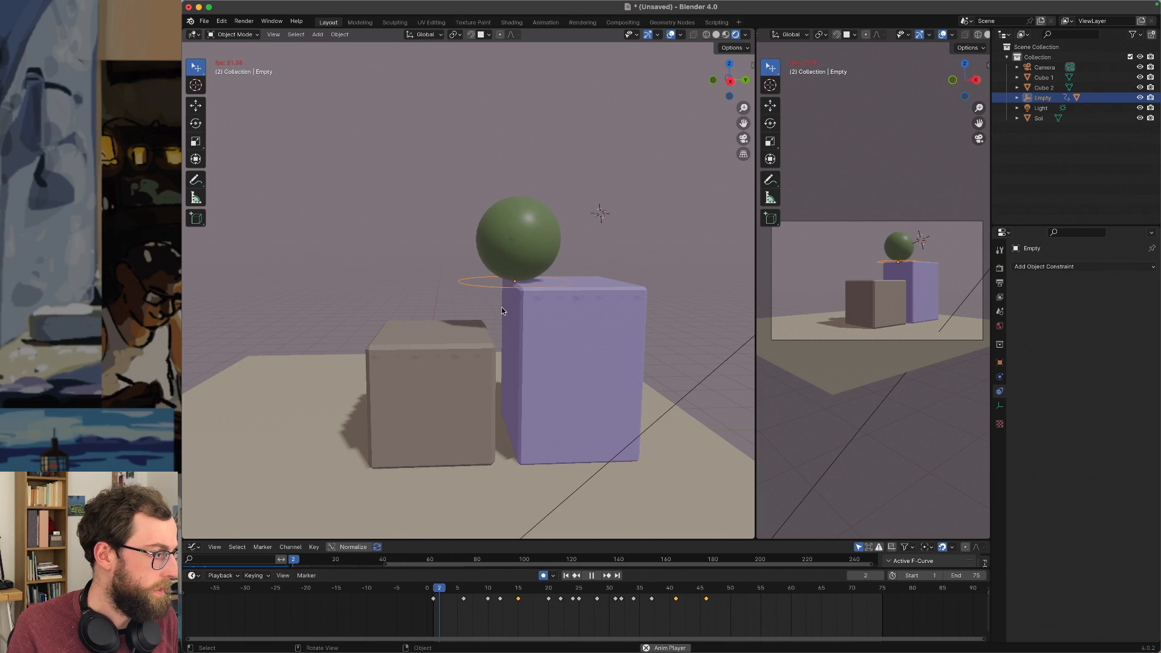
key(space)
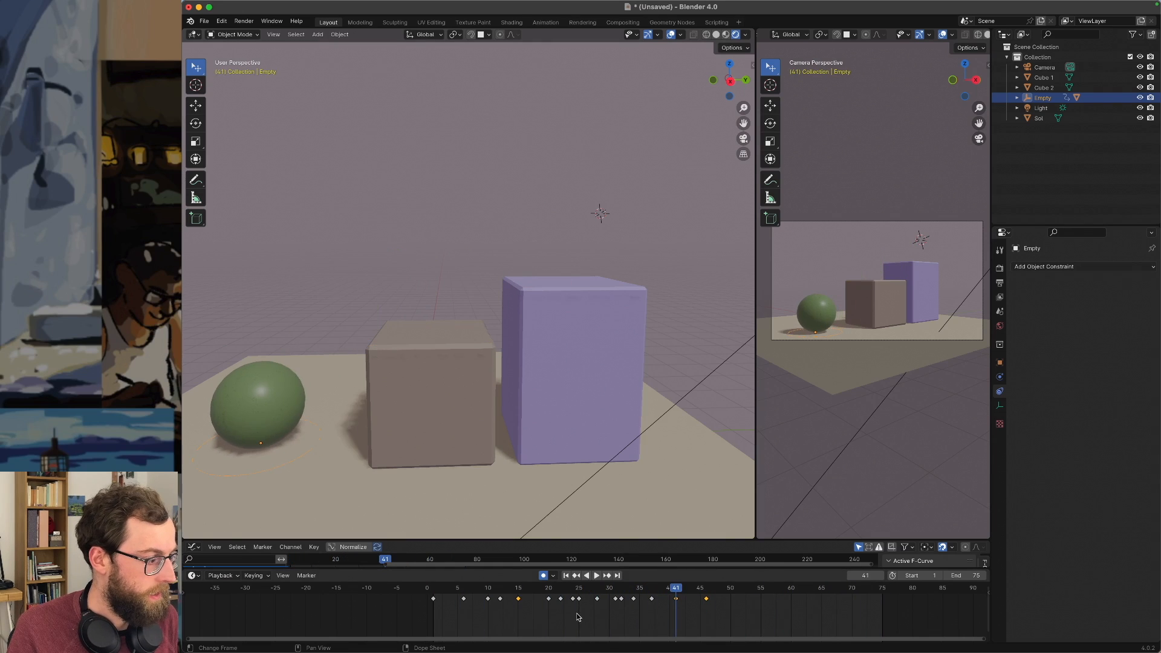
drag(547, 590, 520, 589)
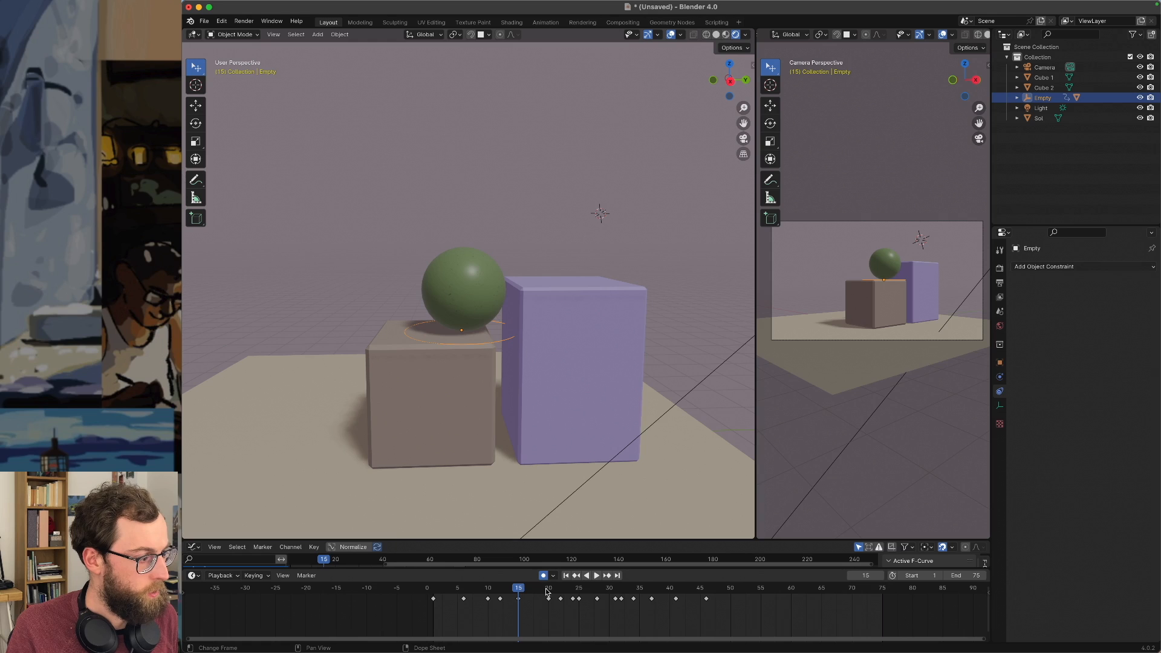
key(space)
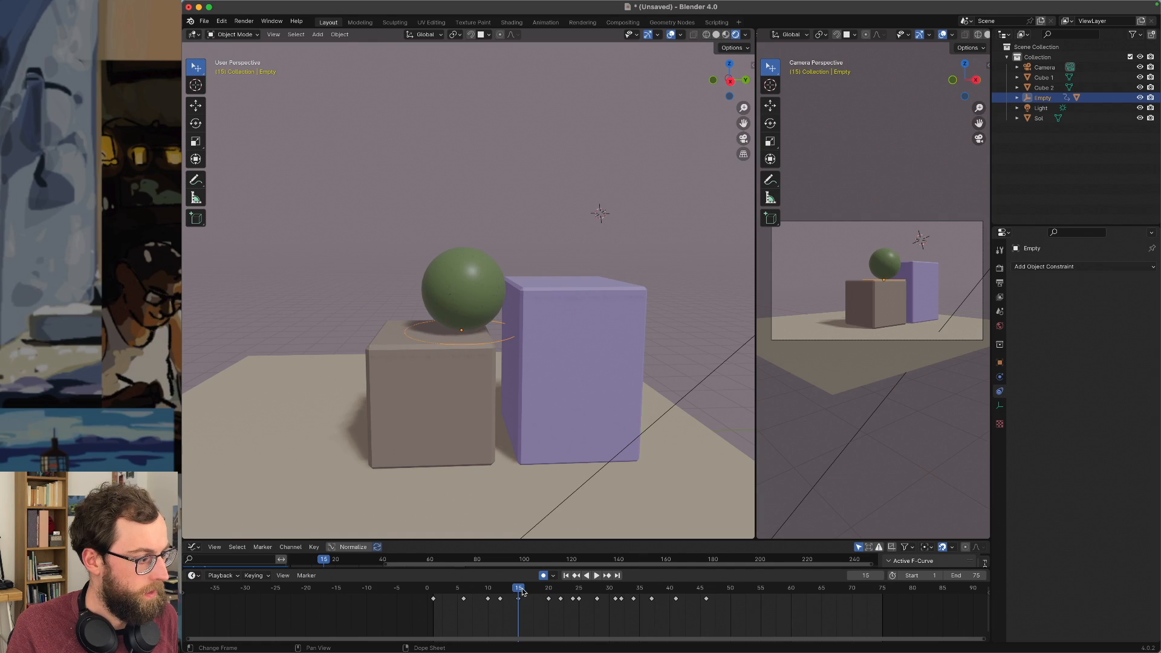
click(549, 591)
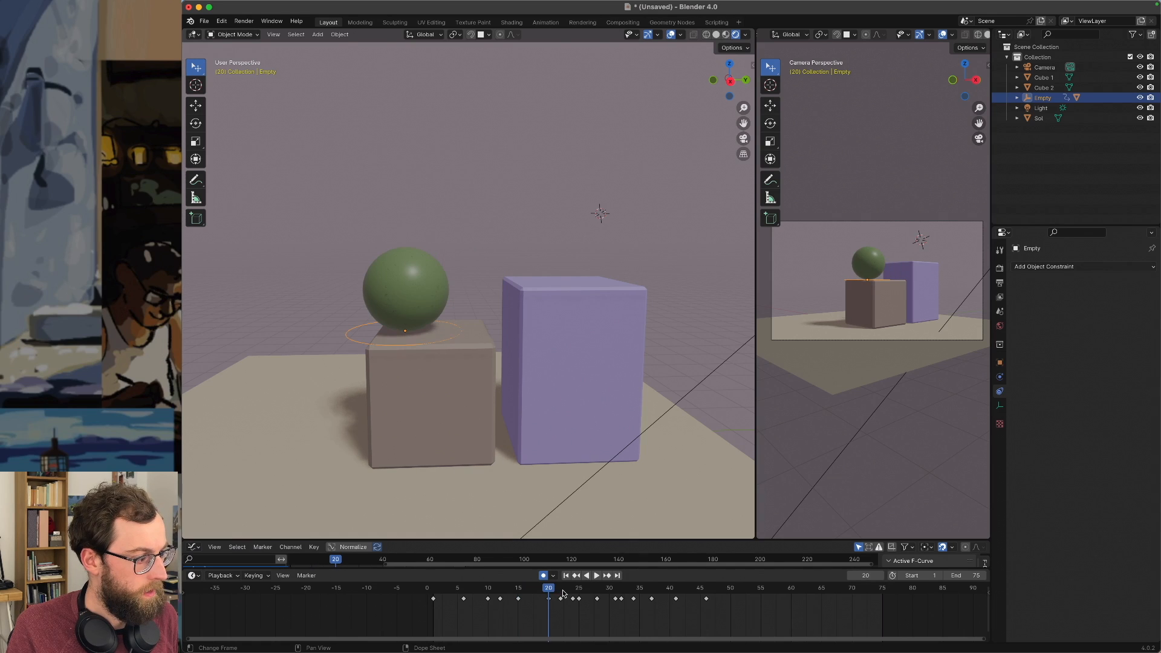
click(562, 591)
Try shifting the keyframes from frame 20 onward two frames later and moving the Empty about 0.5 m along negative Y at frame 19.
drag(544, 600, 726, 616)
drag(548, 600, 561, 599)
drag(549, 593, 539, 593)
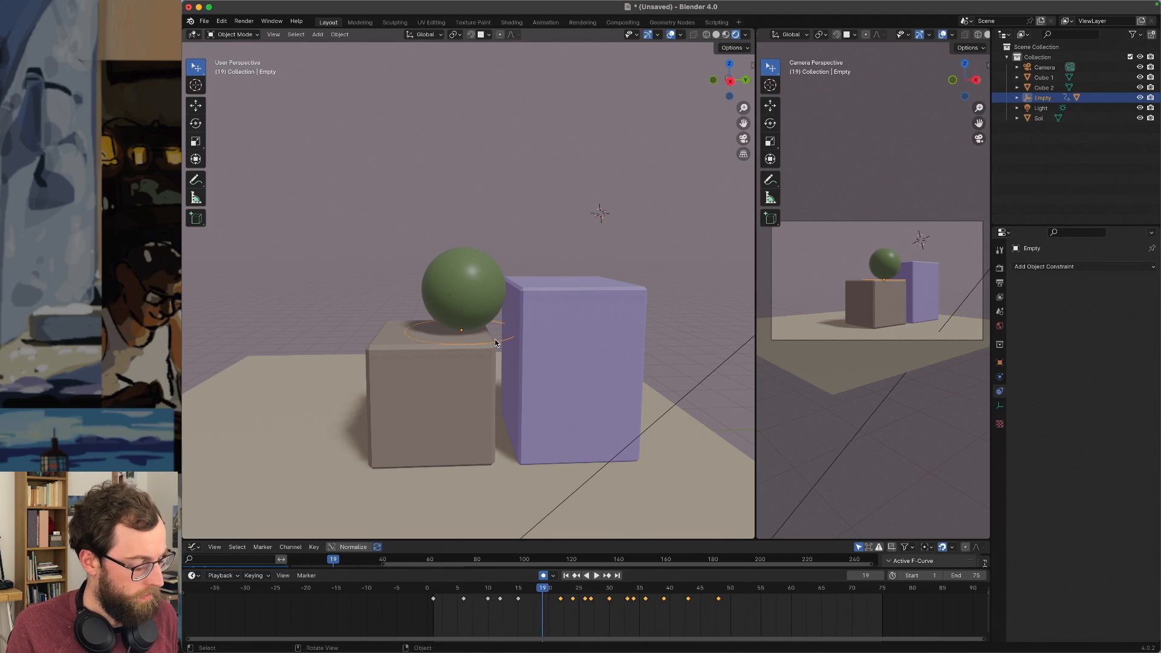
key(g)
key(y)
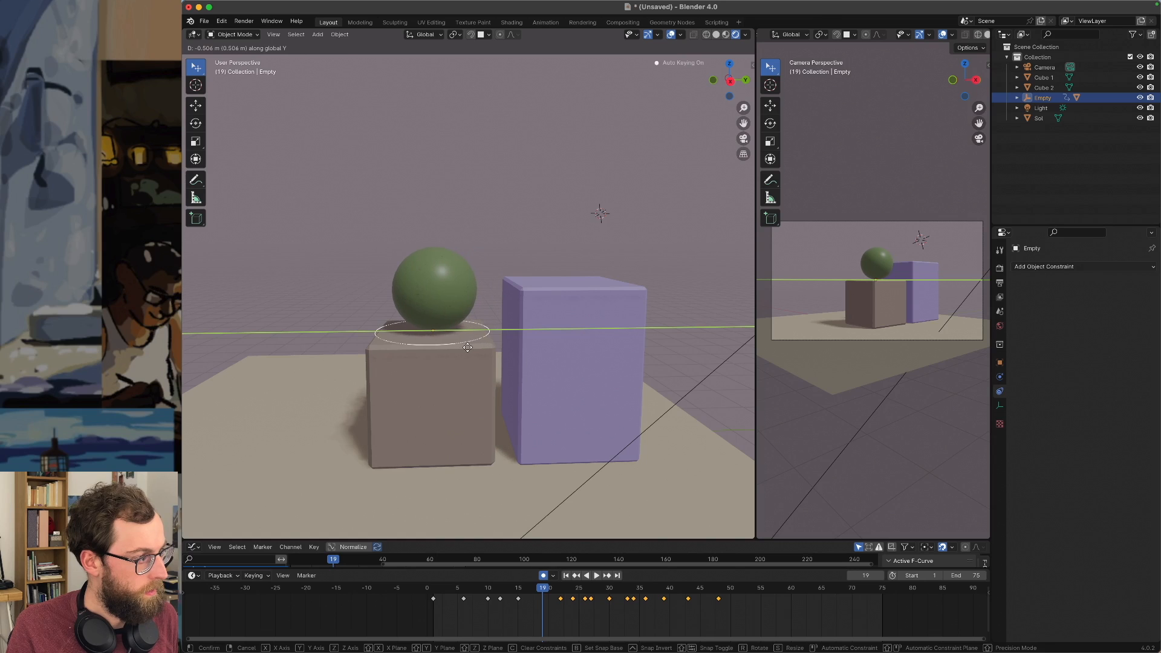
click(467, 347)
click(538, 589)
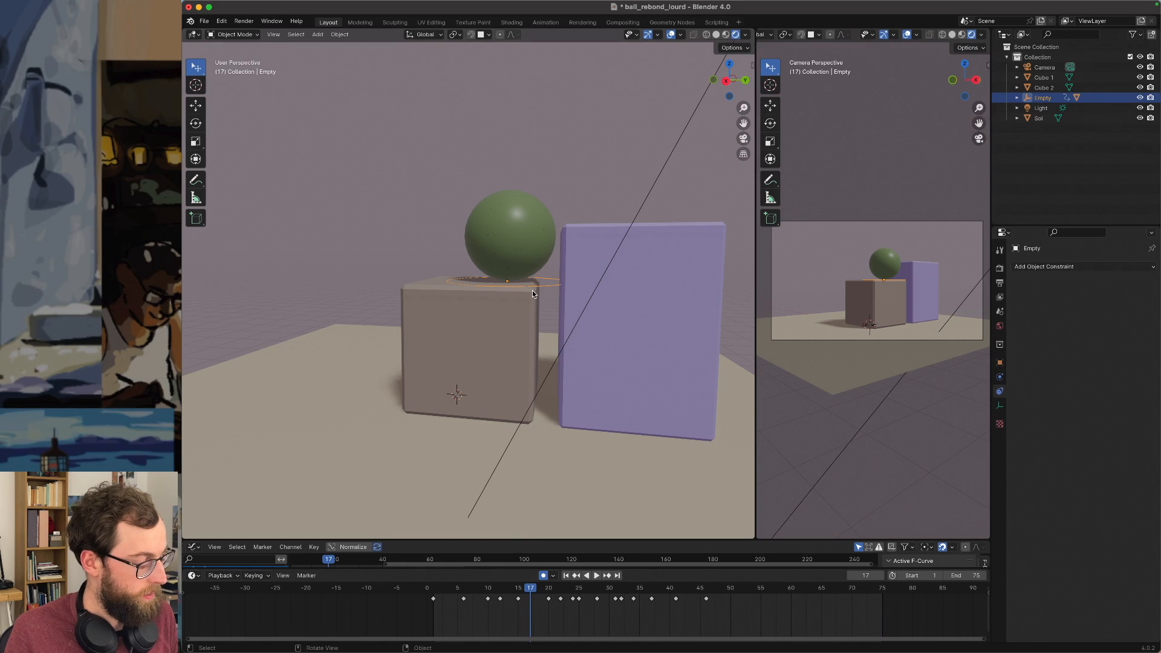
At frame 17, raise the Empty about 0.13 m above the lower block and nudge it along negative Y.
key(g)
key(z)
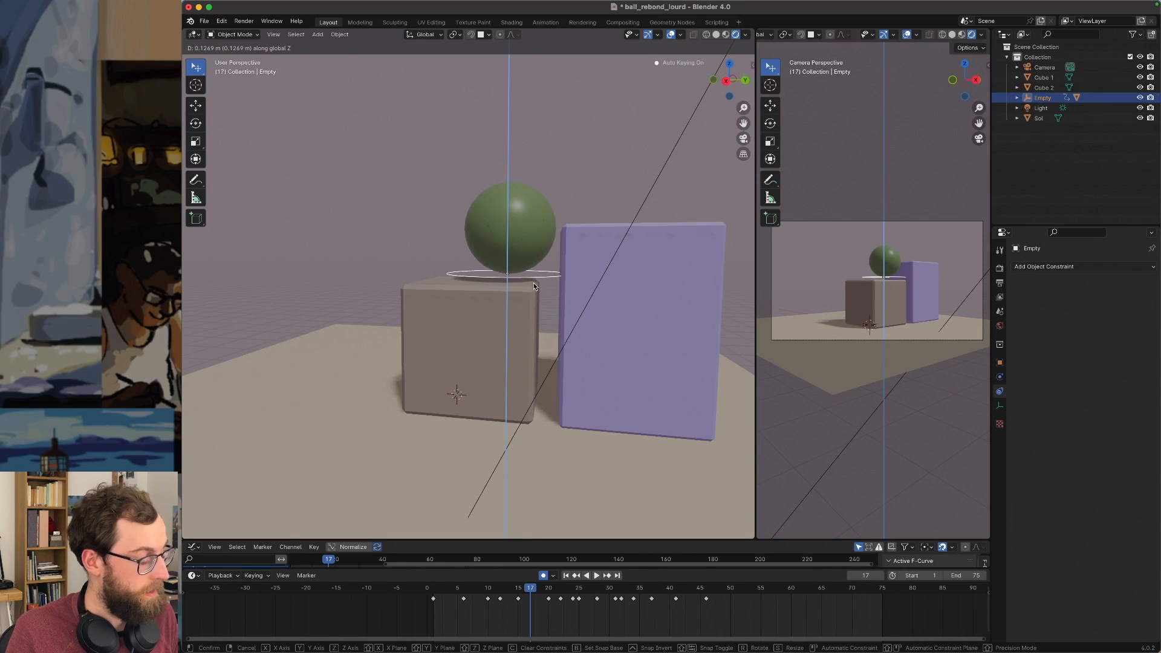
click(533, 286)
key(g)
key(y)
click(529, 287)
At frame 19, move the Empty about 0.14 m along negative Y, lower it onto the block, and play back the bounce.
drag(531, 591, 543, 591)
key(g)
key(y)
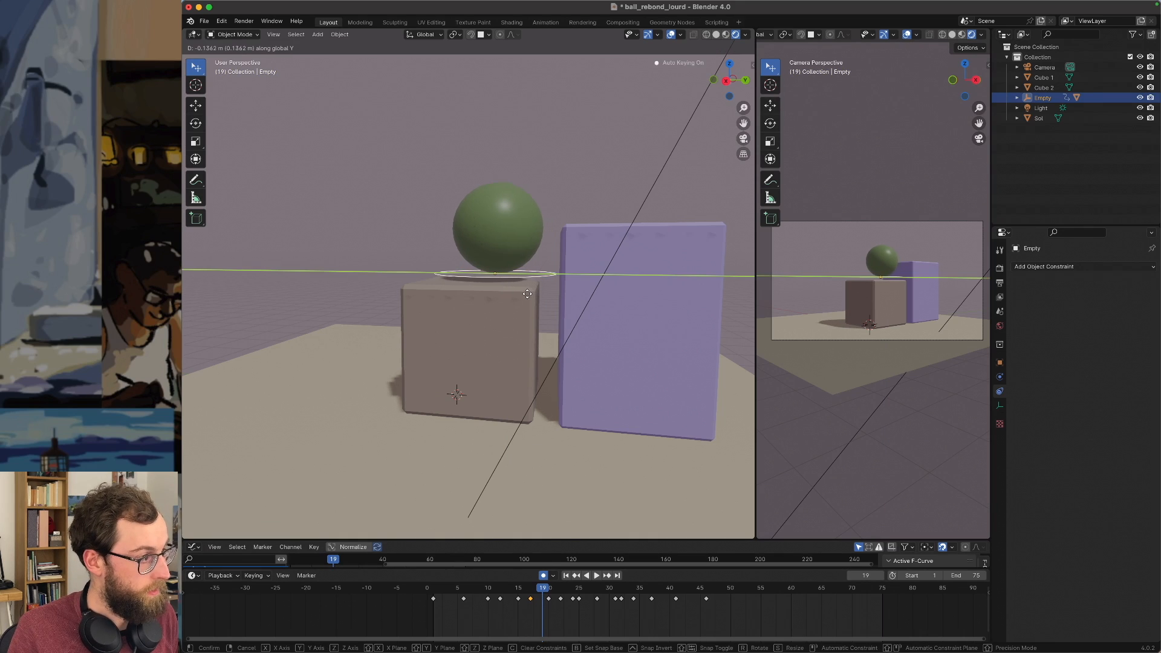
click(525, 294)
key(g)
key(z)
key(ctrl)
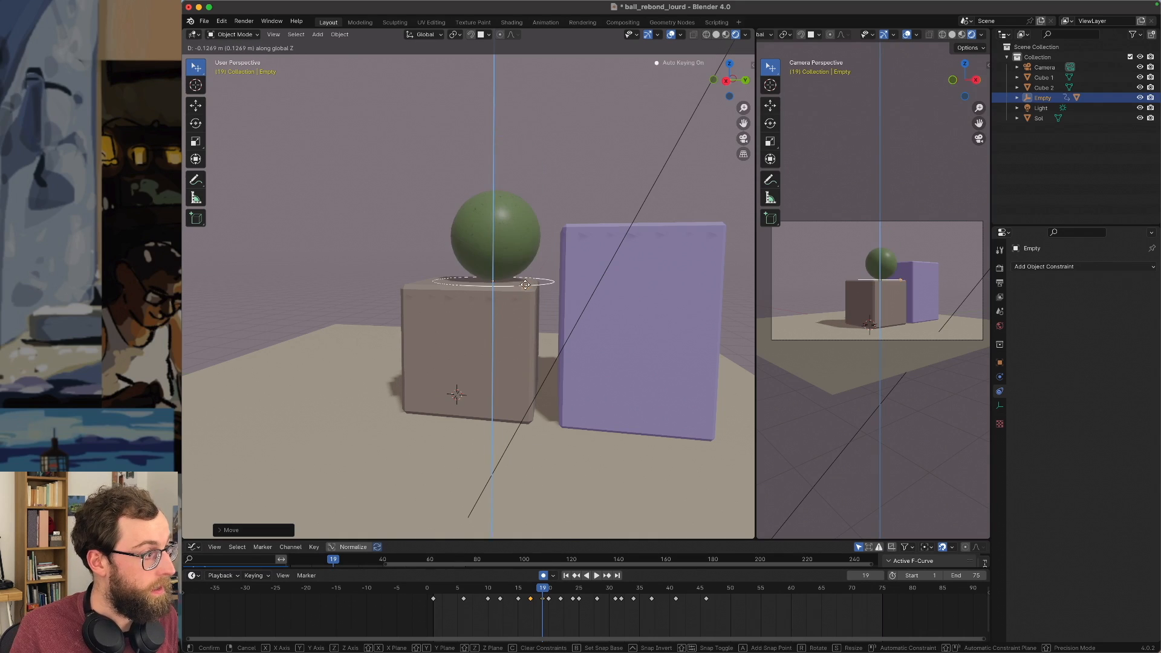
click(524, 292)
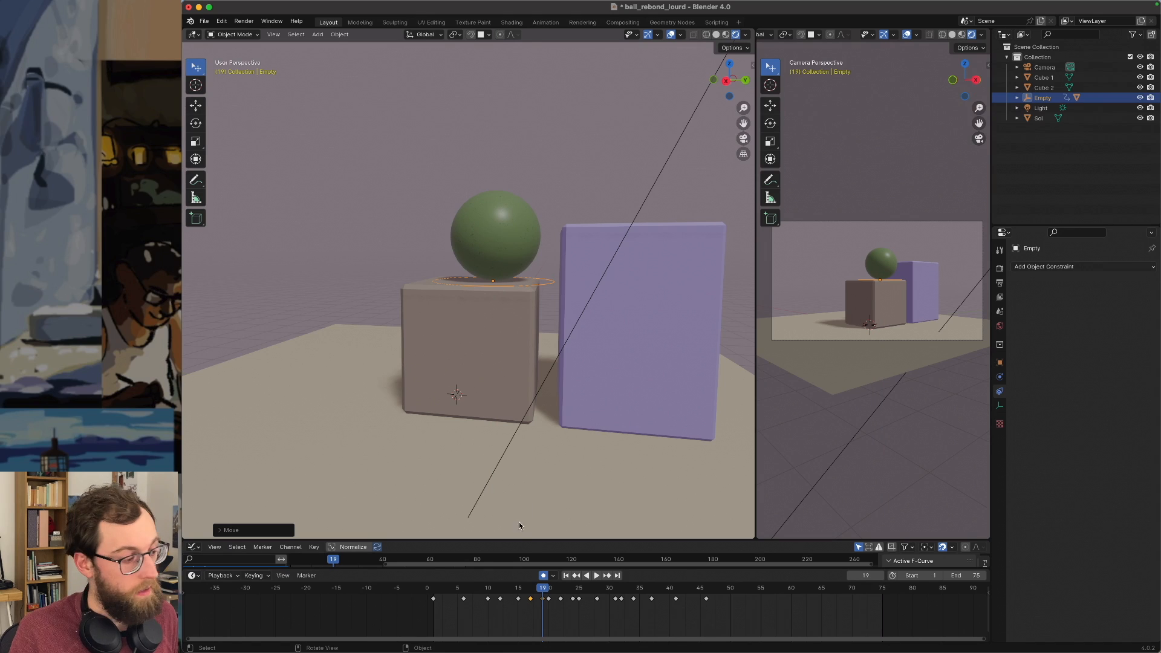
key(space)
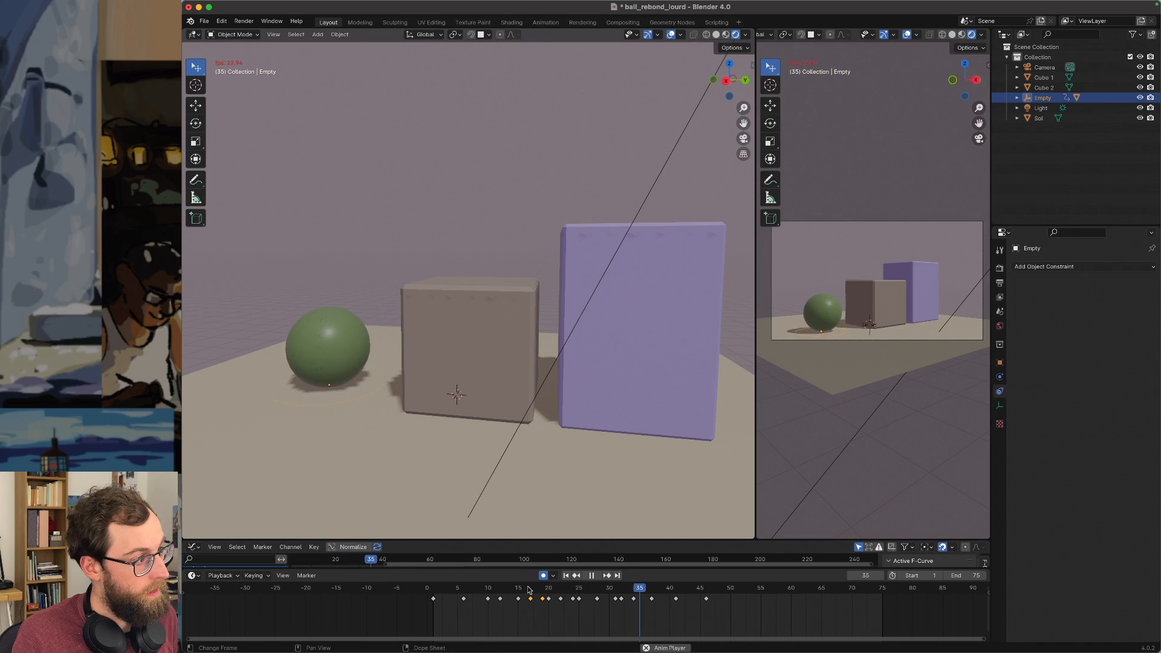
Spread out the Empty's keyframes on the lower block by shifting successive groups later, bringing the last keyframe to frame 52.
key(Escape)
drag(610, 597, 568, 609)
key(space)
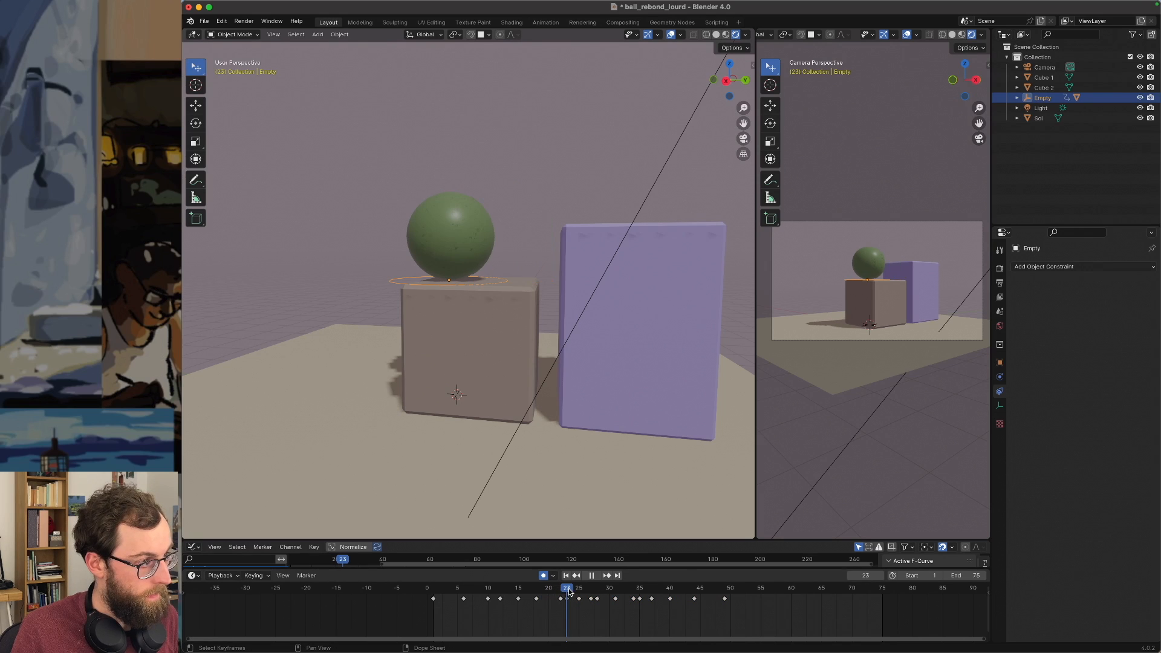
key(Escape)
click(567, 598)
key(g)
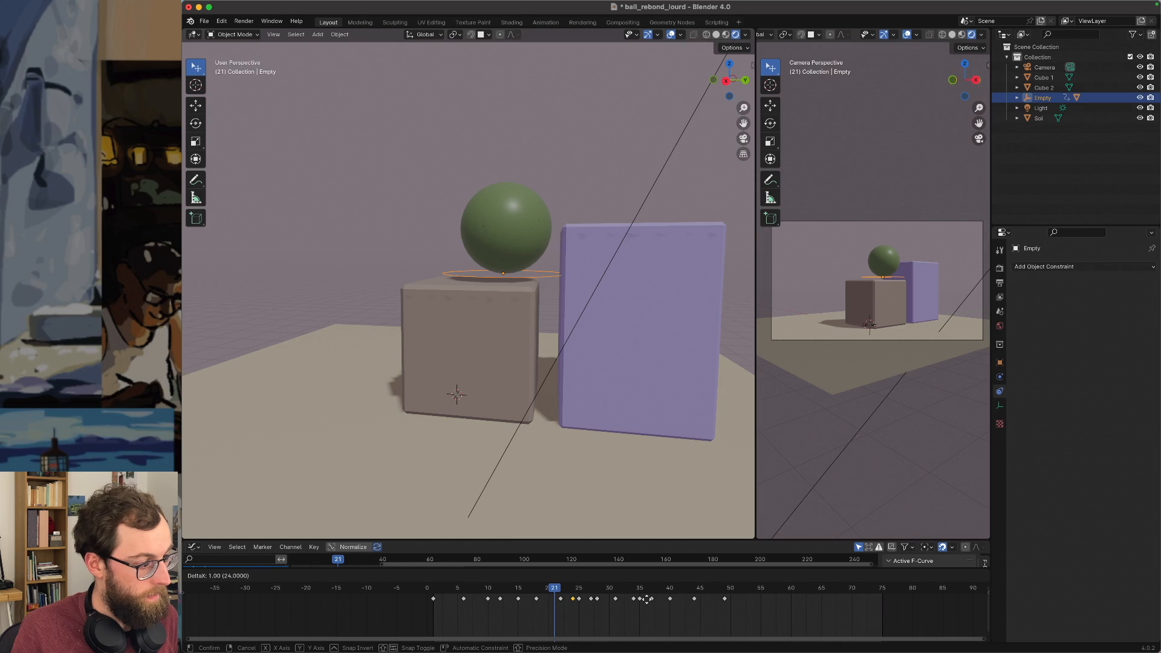
click(720, 613)
drag(749, 614, 566, 595)
key(g)
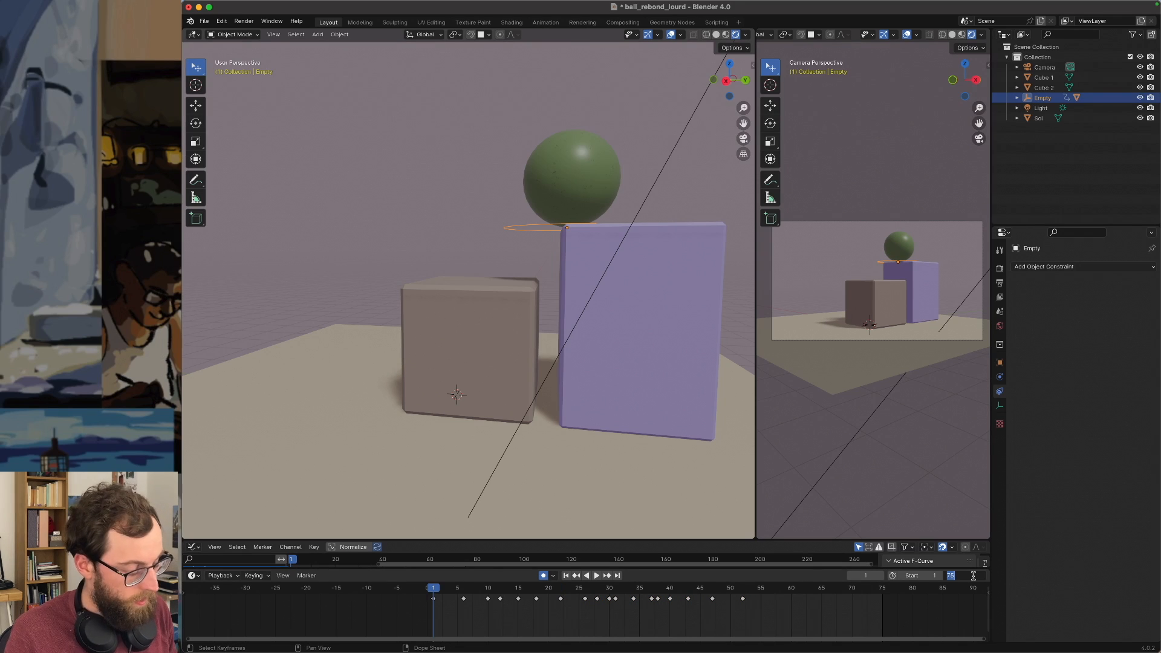
Shorten the animation range by setting the end frame to 60.
key(Return)
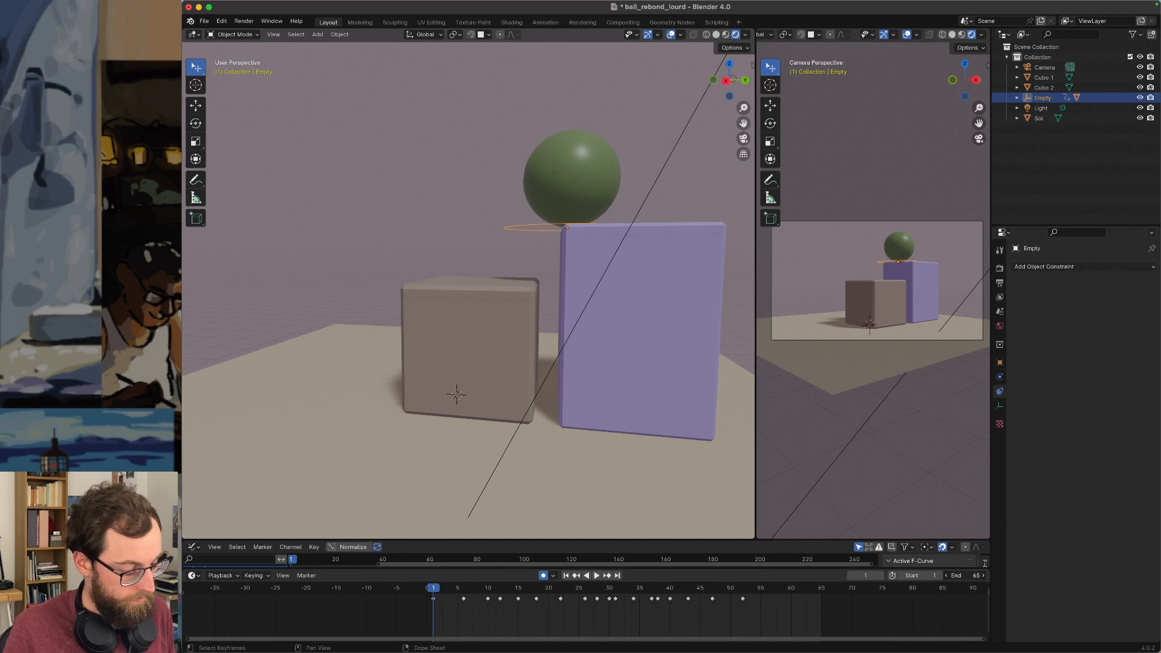
drag(973, 575, 955, 576)
At frame 18, lower the Empty slightly along Z above the lower block and play back the small bounce.
key(Up)
key(Up)
key(Up)
key(Up)
key(Up)
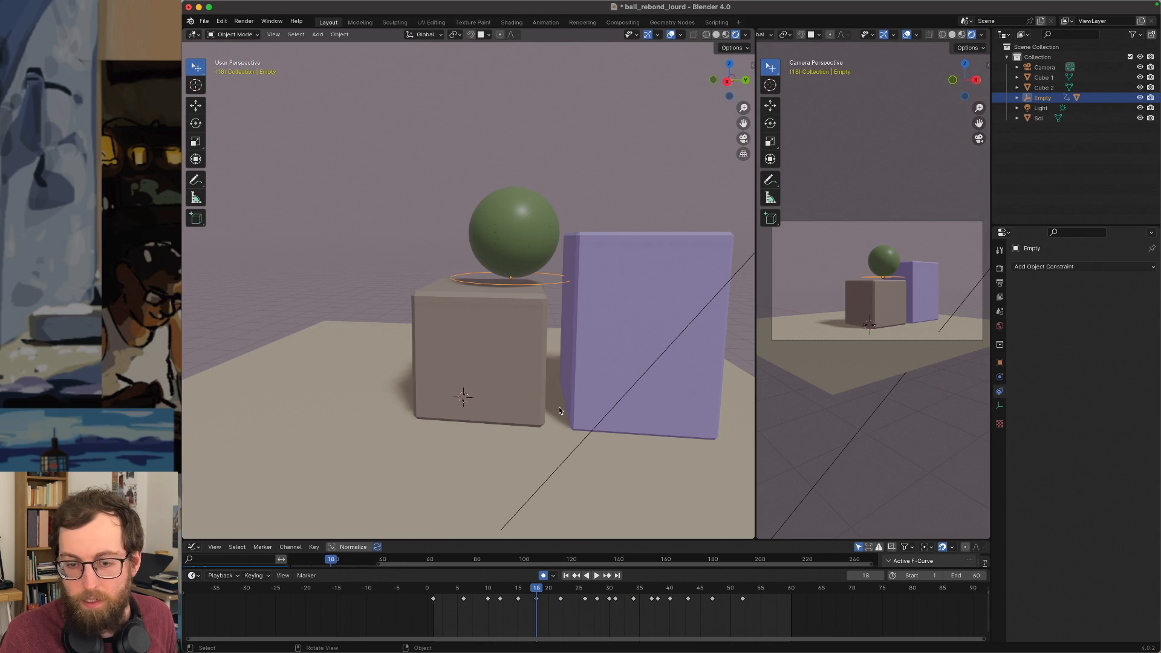
mouse_move(536, 589)
mouse_down()
mouse_move(523, 591)
mouse_move(536, 591)
mouse_up()
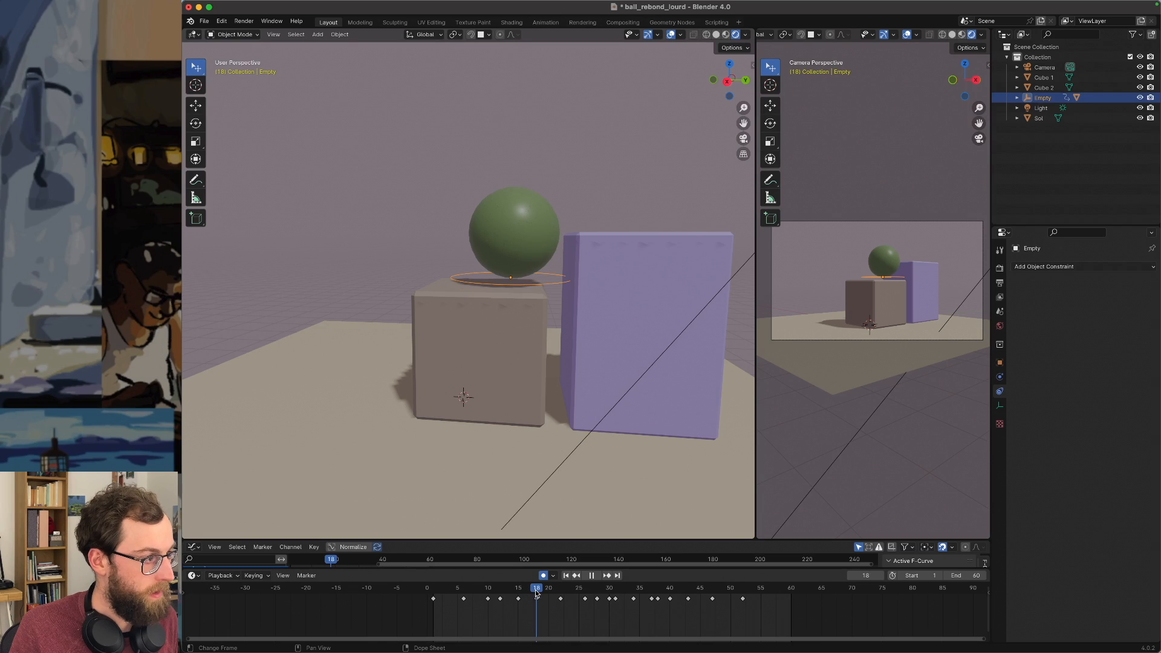
scroll(526, 351, up, 2)
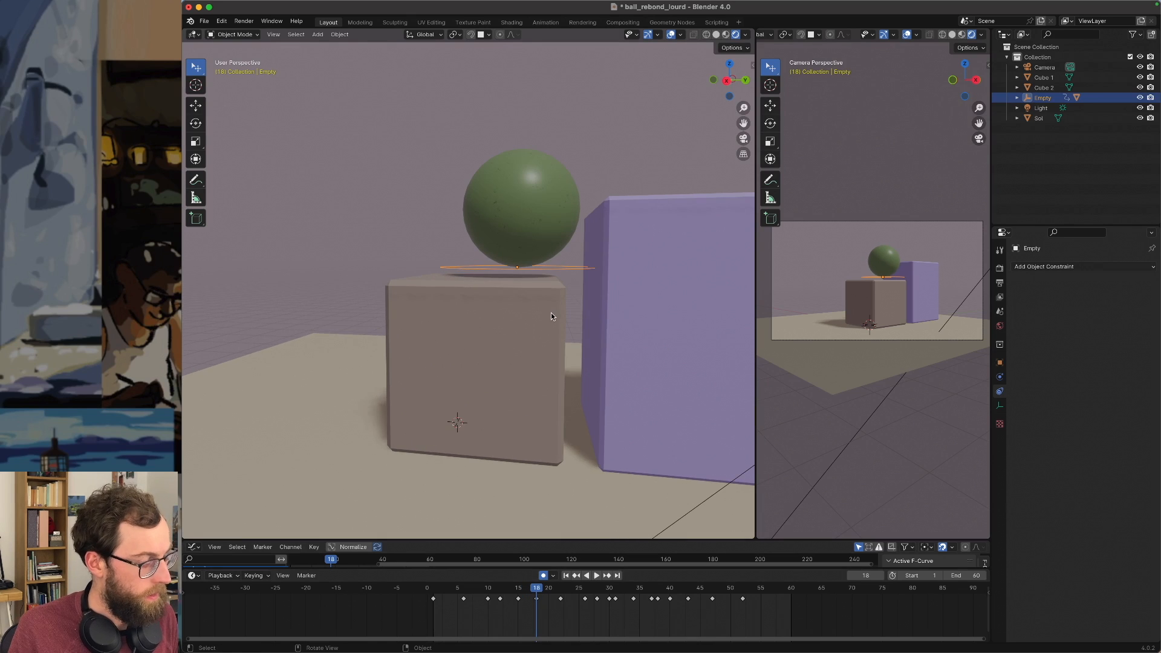
key(g)
key(z)
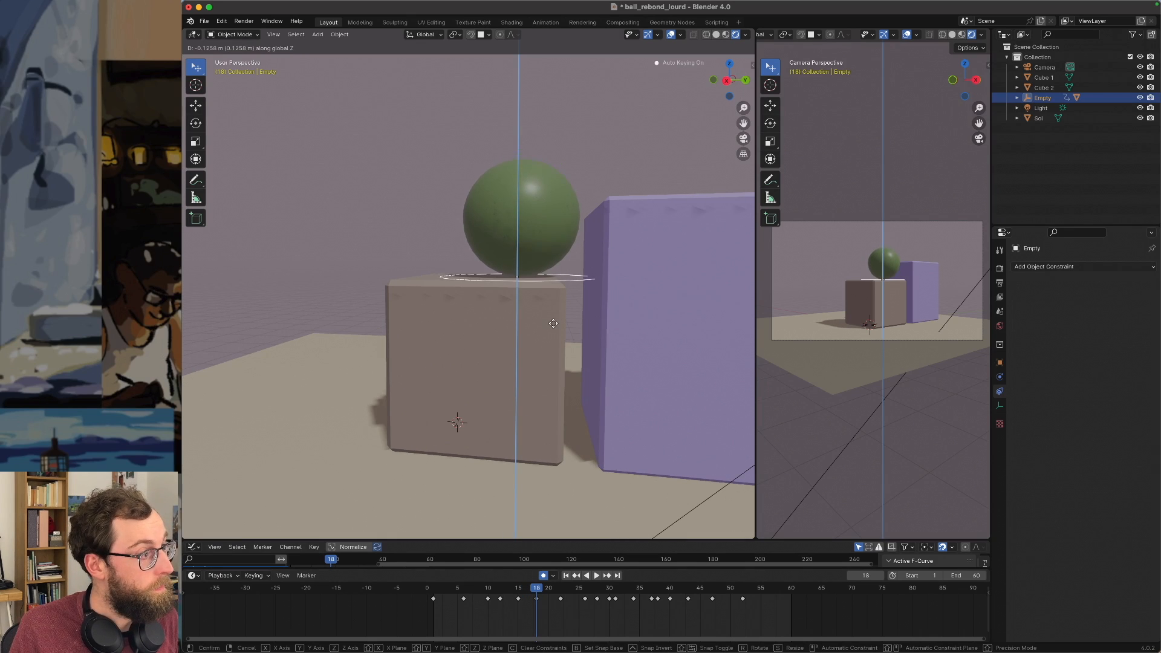
click(554, 317)
drag(517, 593, 543, 593)
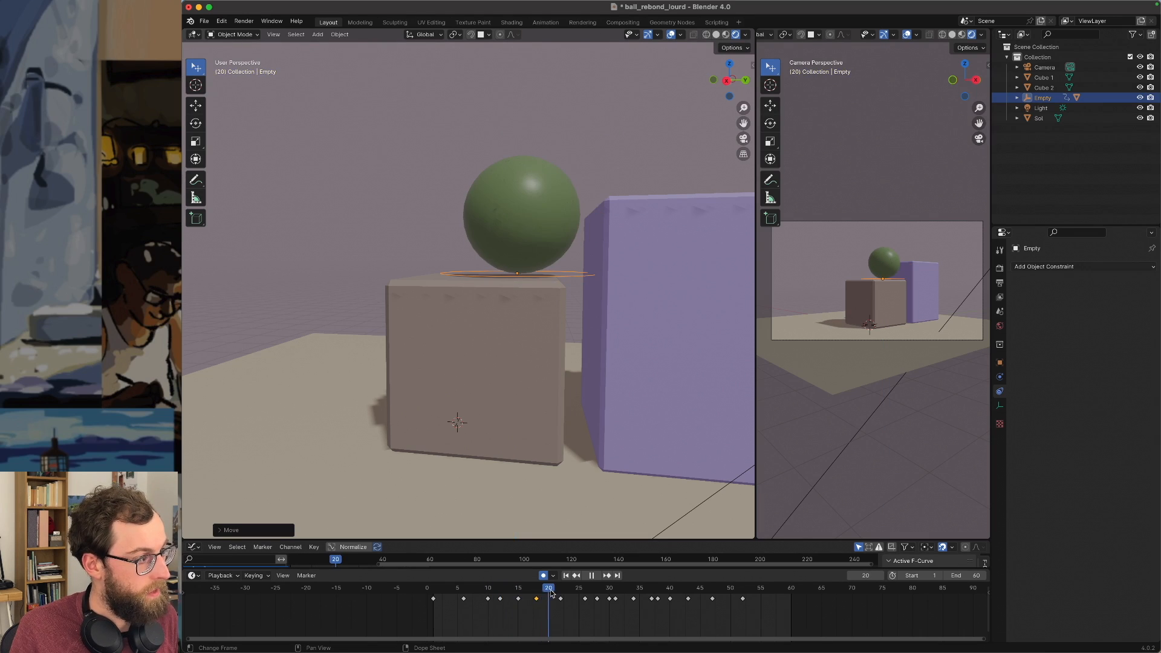
key(space)
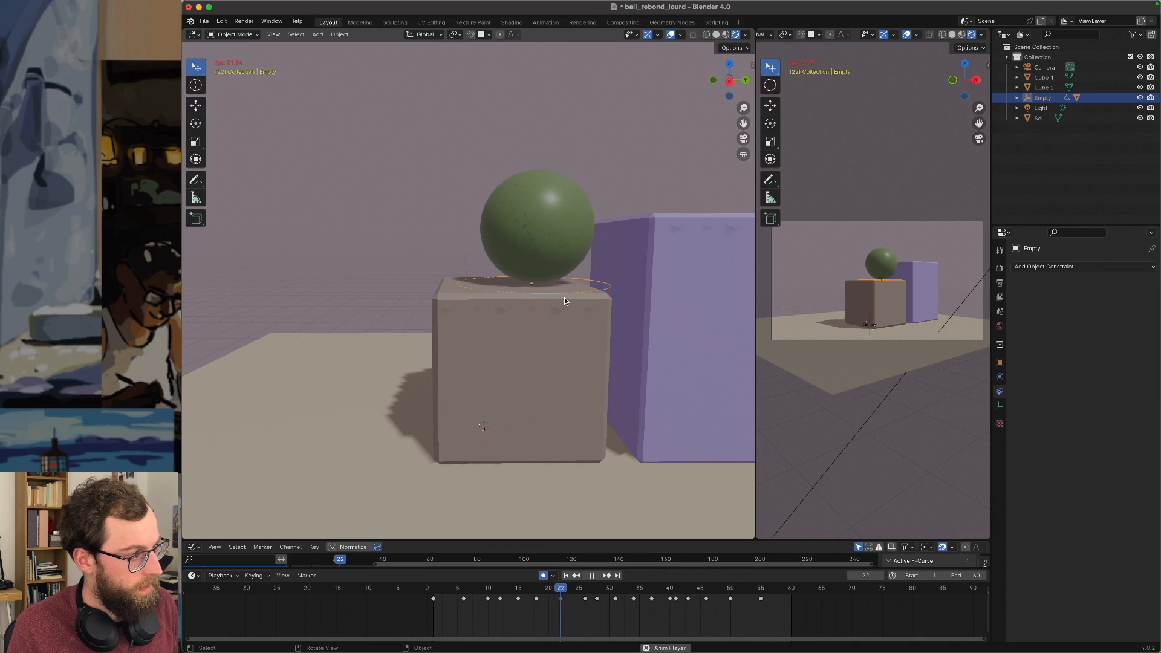
Delete the Empty's extra keyframes between frames 22 and 28.
key(space)
drag(567, 588, 587, 602)
key(Delete)
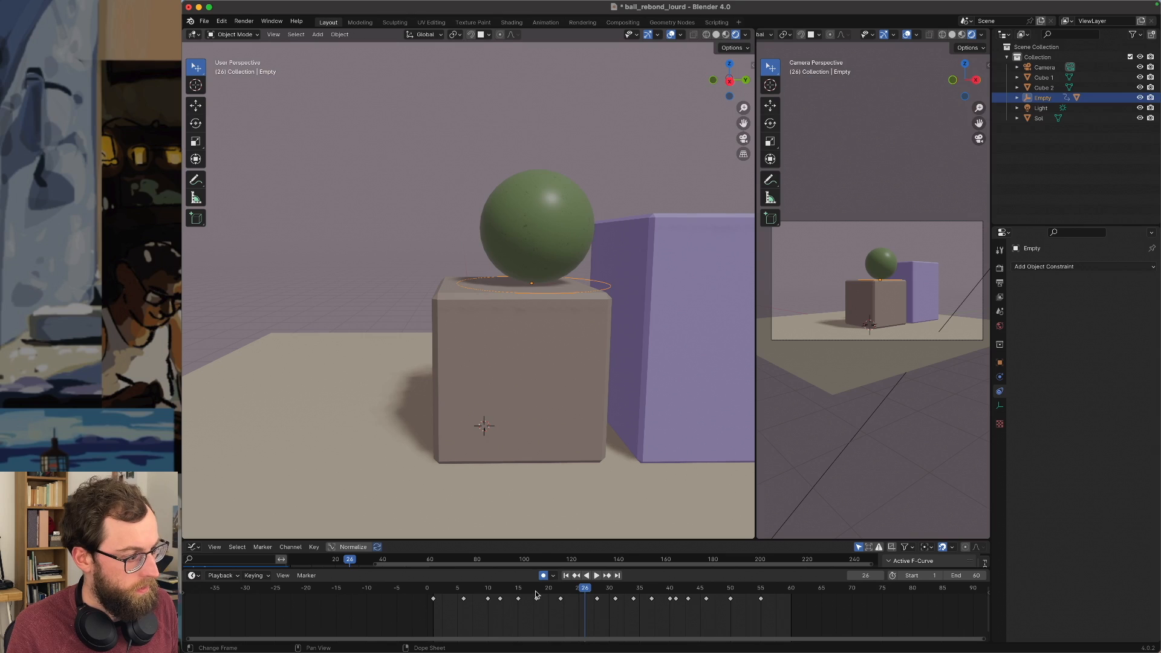
At frame 22, nudge the Empty slightly along negative Y on the lower block and play back the motion.
key(space)
mouse_move(575, 591)
mouse_down()
mouse_move(525, 594)
mouse_move(561, 593)
mouse_up()
mouse_move(573, 274)
middle_down()
mouse_move(555, 268)
mouse_move(563, 277)
middle_up()
key(g)
key(x)
click(529, 495)
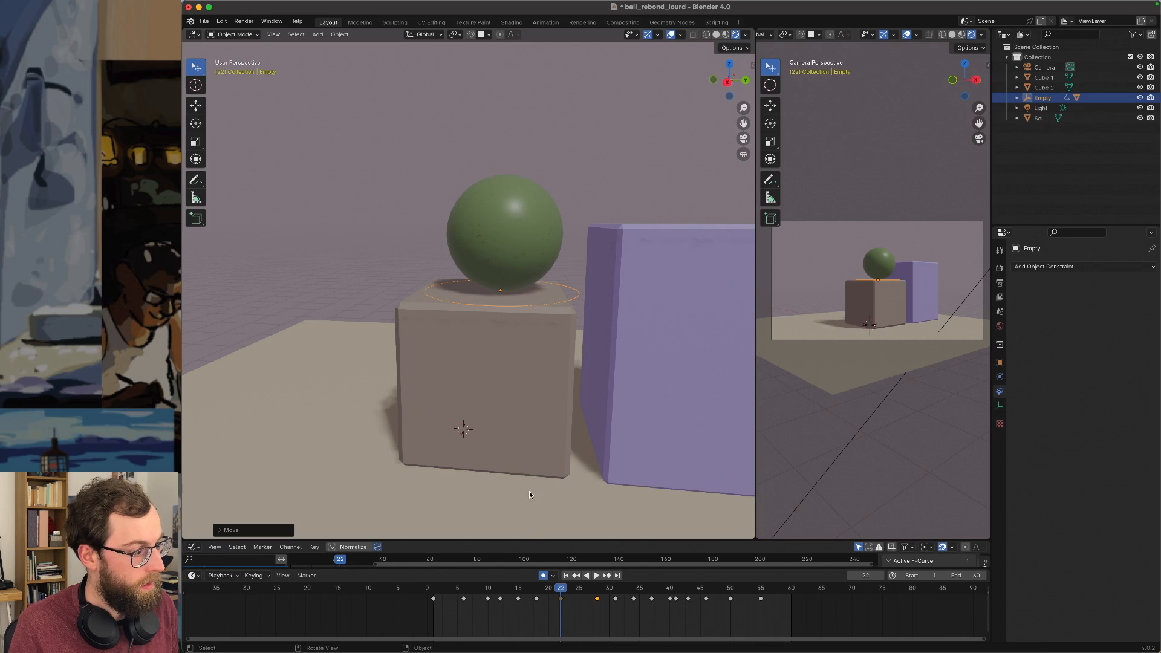
key(space)
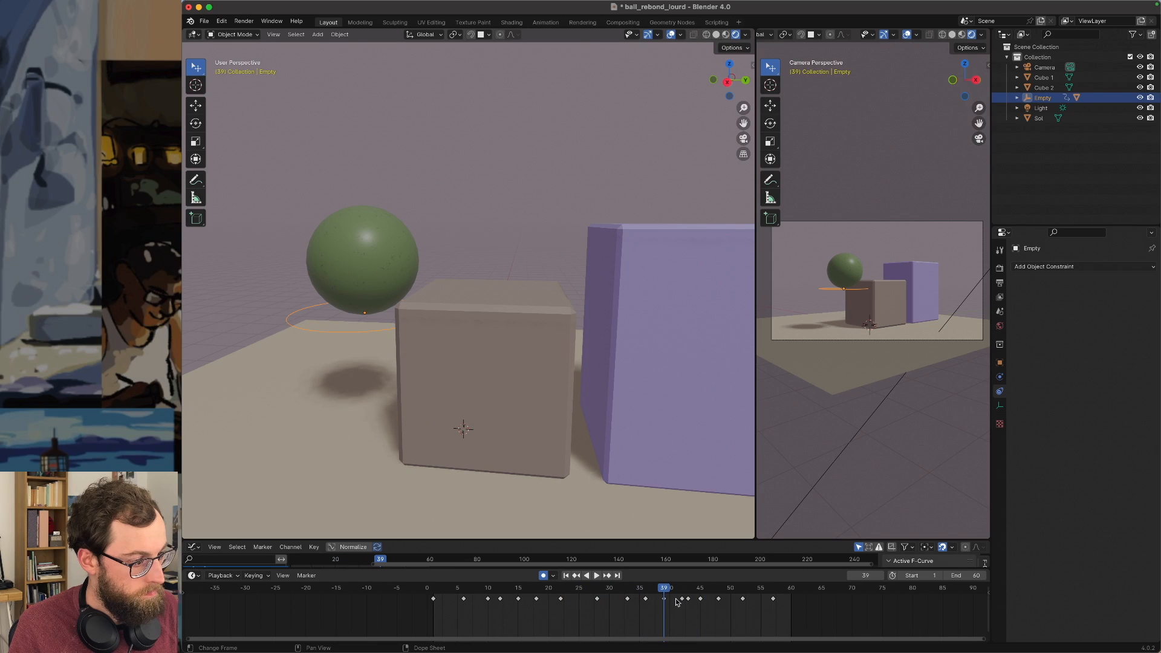
Shift the keyframes from frame 39 onward three frames later and key a pose at frame 39 with the Empty nudged along negative Y.
drag(657, 596, 778, 610)
drag(665, 599, 683, 598)
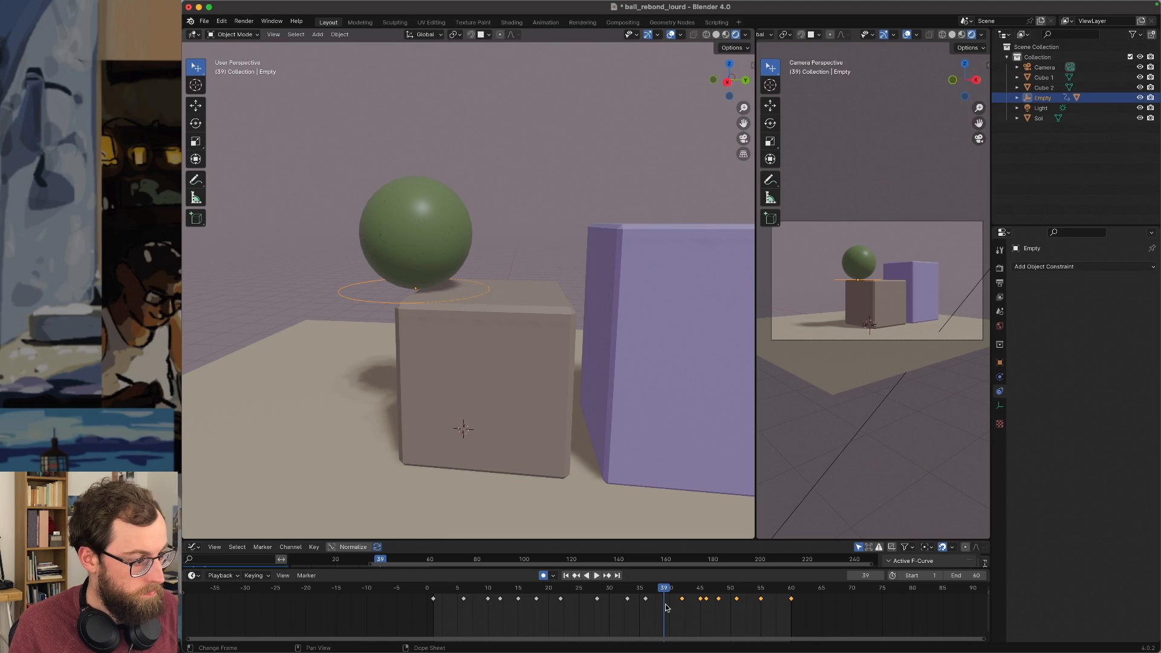
key(g)
key(x)
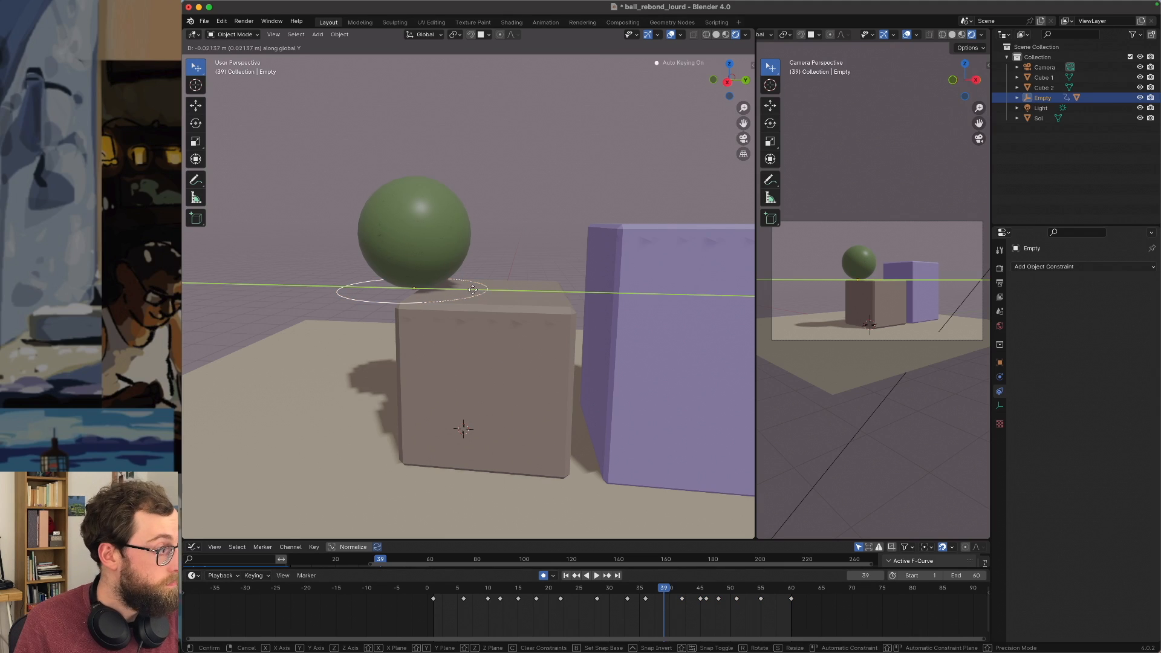
click(561, 519)
key(space)
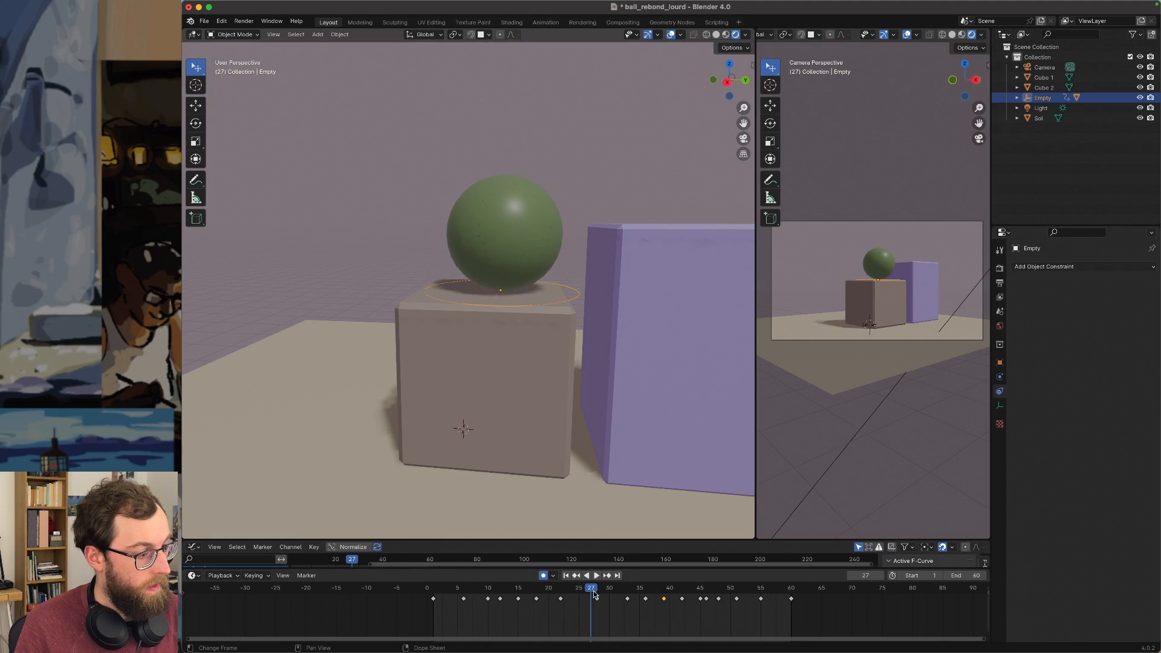
key(space)
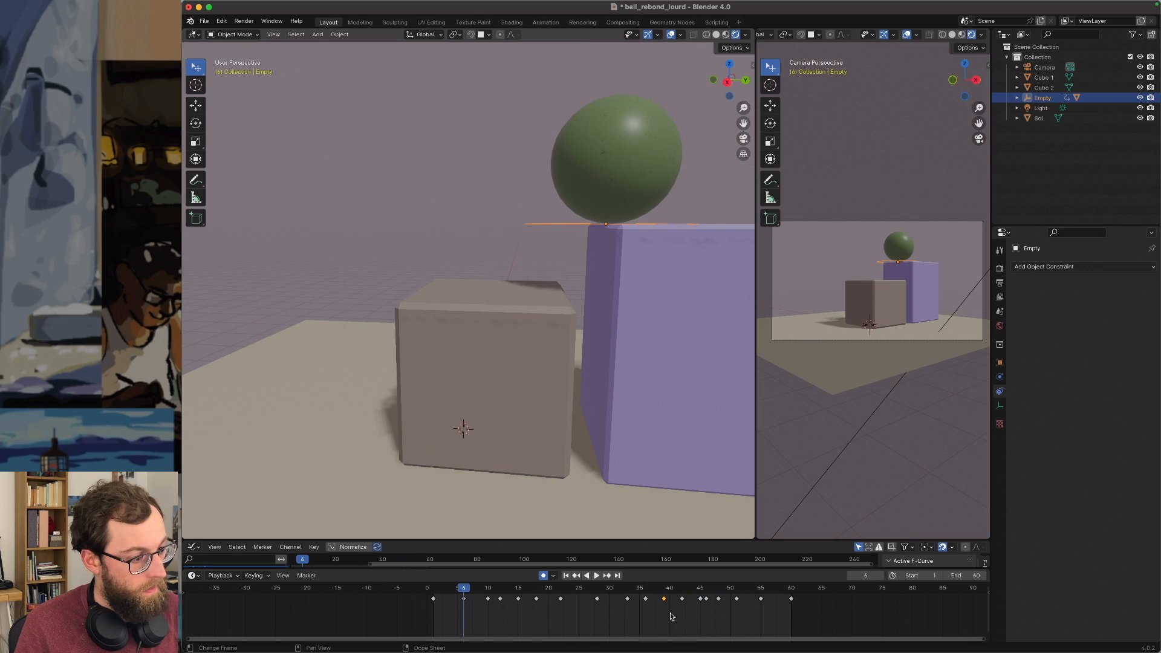
Shift all keyframes after frame 39 two frames later and set the animation's end frame to 75.
drag(683, 600, 695, 598)
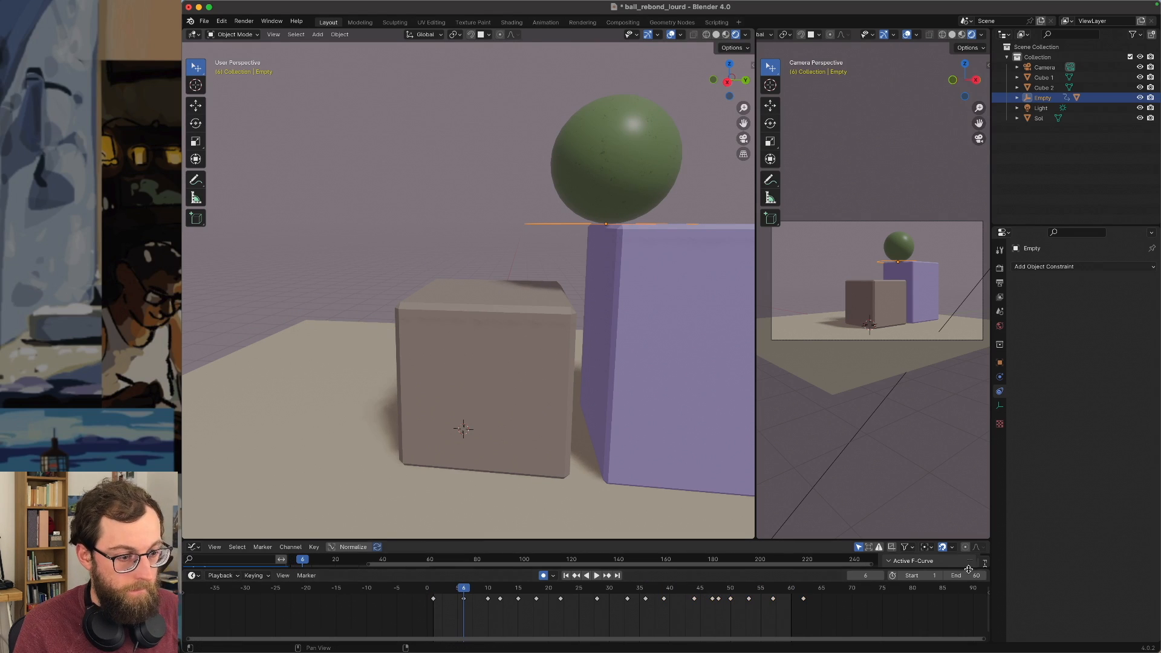
text(75)
key(Return)
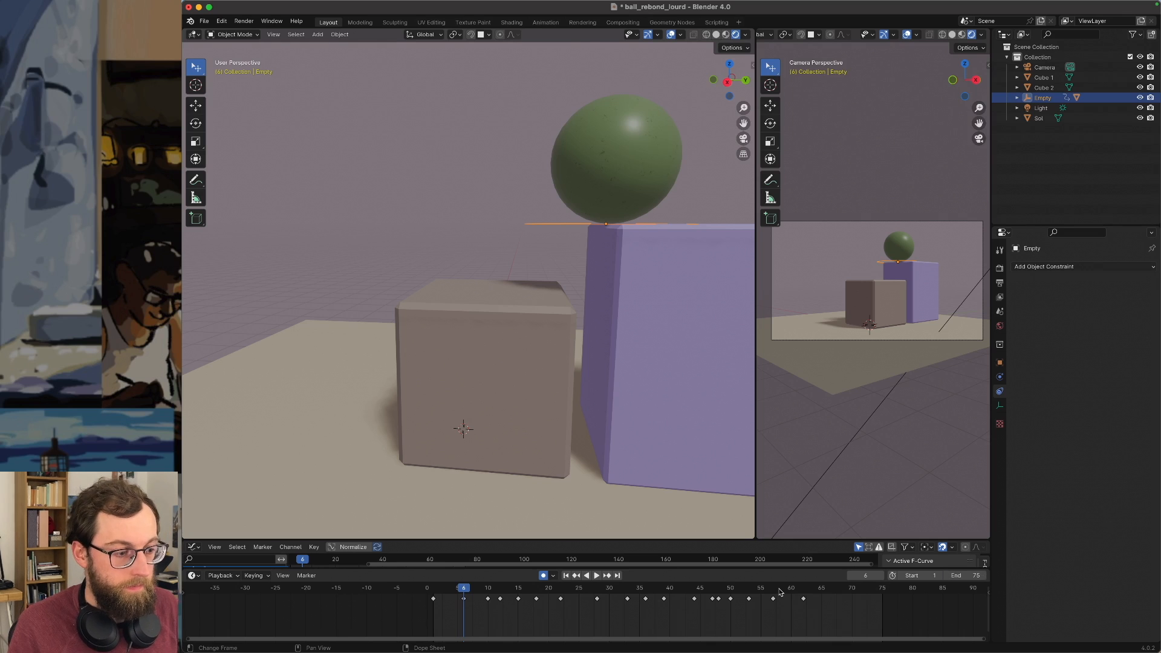
key(space)
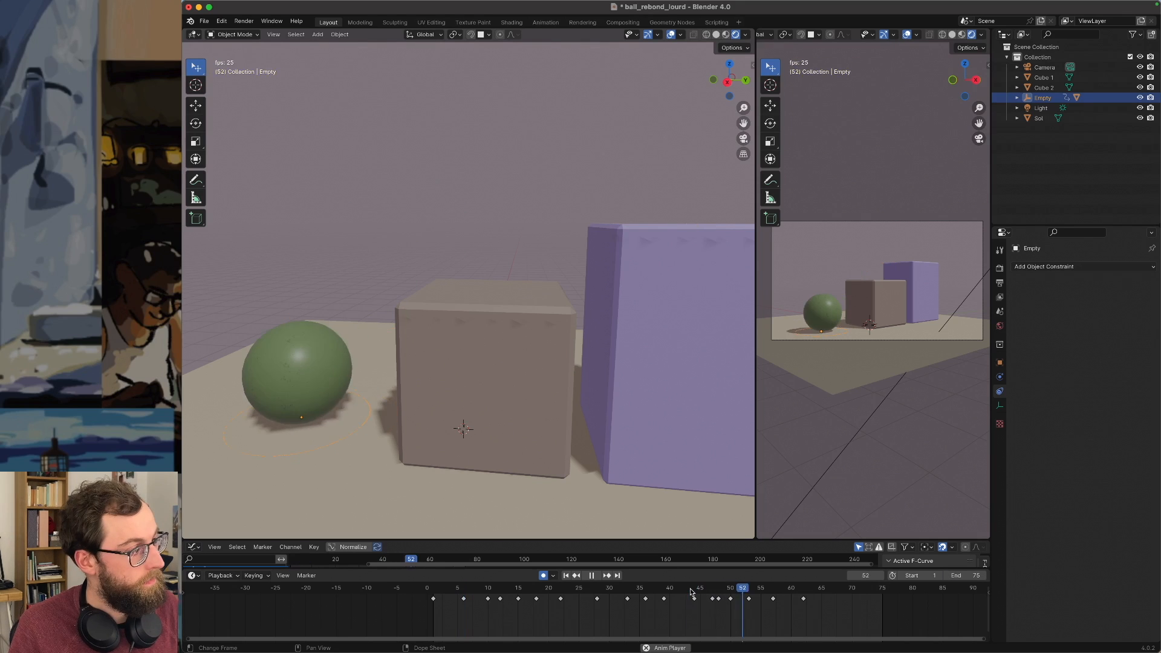
At frame 47, raise the Empty above the ground along Z and move it along positive Y toward the lower block.
drag(700, 591, 712, 599)
middle_drag(382, 399, 415, 379)
key(g)
key(z)
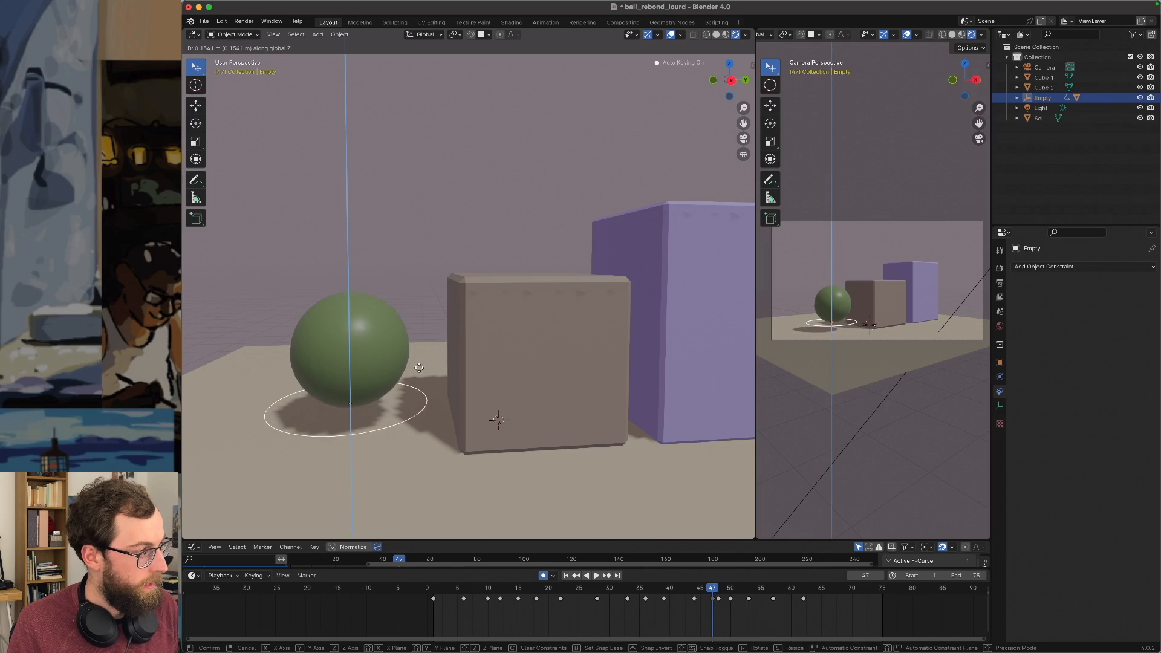
click(420, 345)
key(g)
key(y)
click(435, 346)
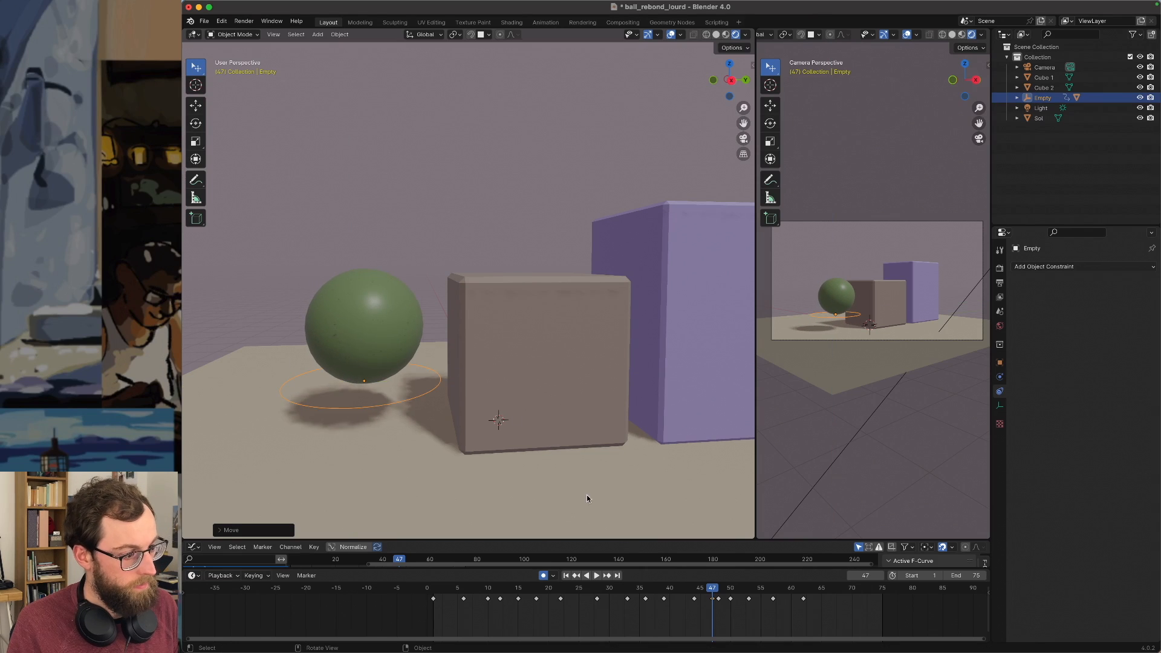
Nudge the Empty slightly along negative Y at frame 47 and review the animation in playback from several angles.
mouse_move(714, 593)
mouse_down()
mouse_move(702, 589)
mouse_move(728, 593)
mouse_move(712, 593)
mouse_up()
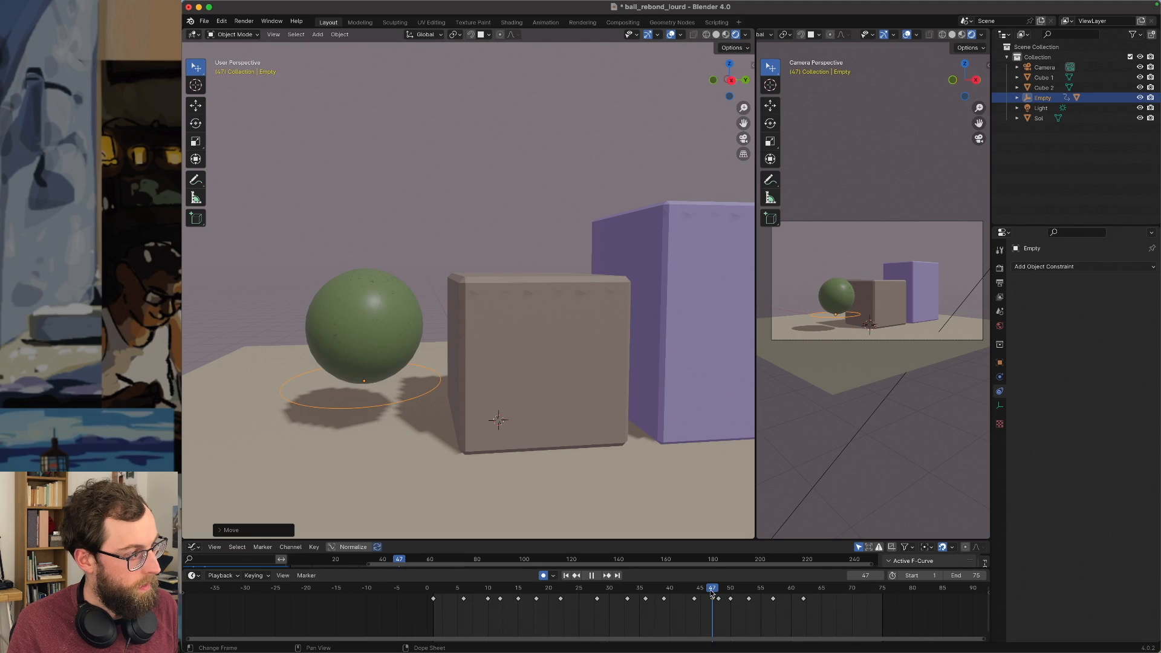
key(g)
key(x)
click(441, 380)
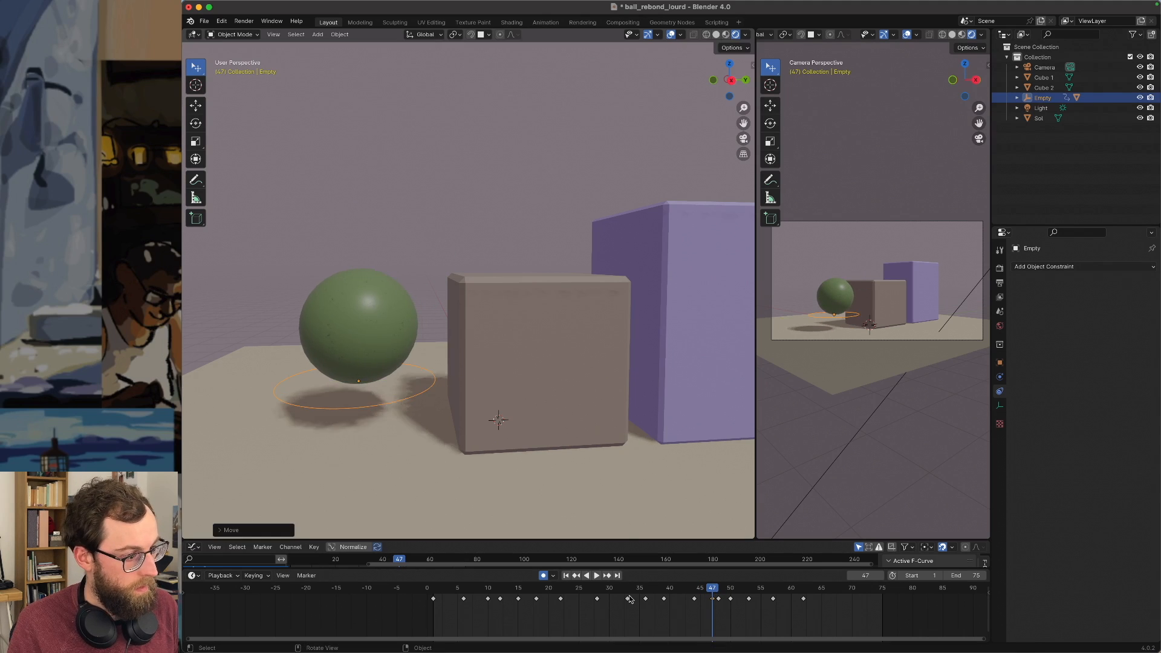
key(space)
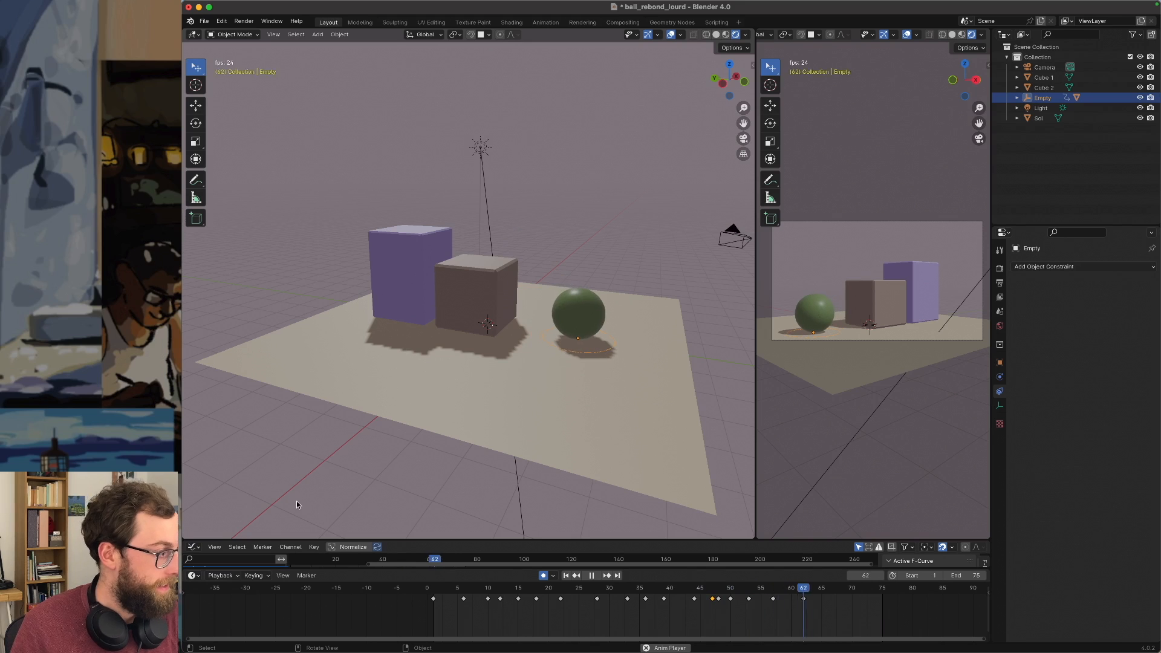
middle_drag(532, 333, 453, 336)
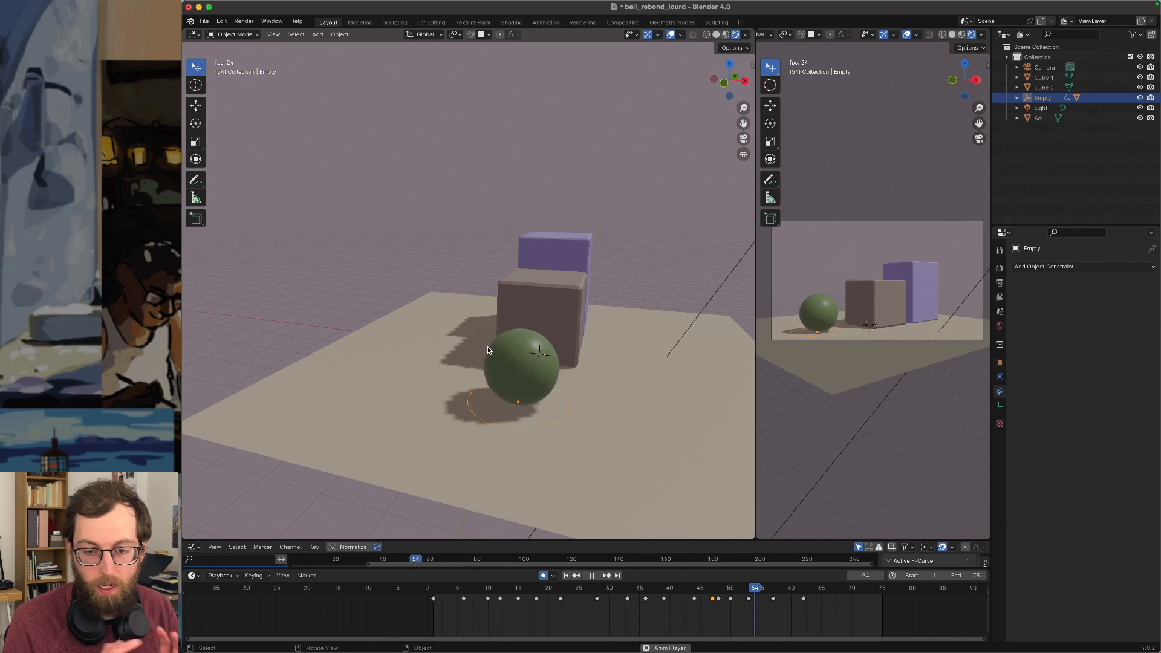
mouse_move(630, 311)
middle_down()
mouse_move(483, 324)
mouse_move(607, 314)
middle_up()
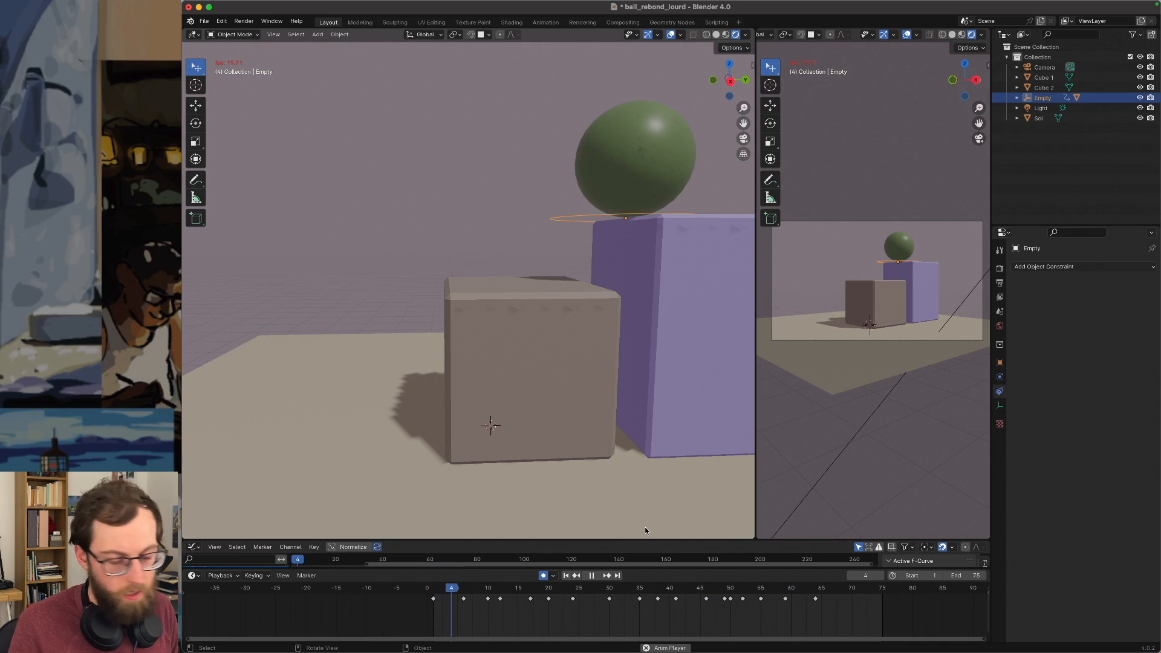
key(space)
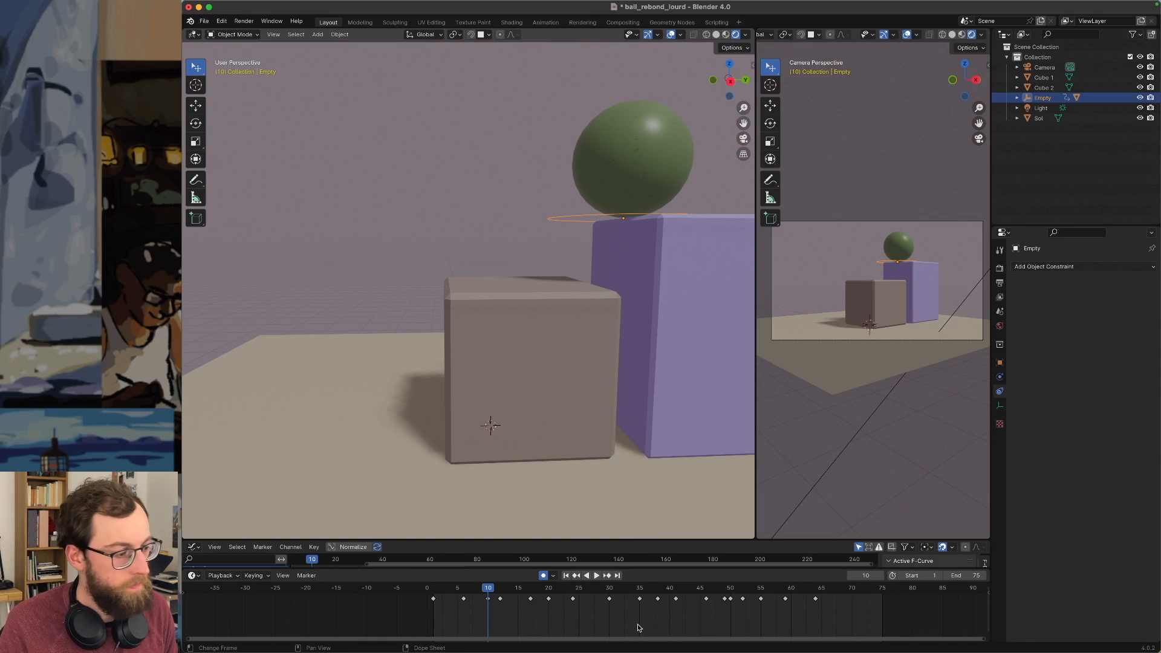
Paste the Empty's keyframe from frame 35 at frame 34 and move it about 0.09 m along positive Y as an in-between.
key(space)
click(578, 591)
drag(556, 590, 634, 599)
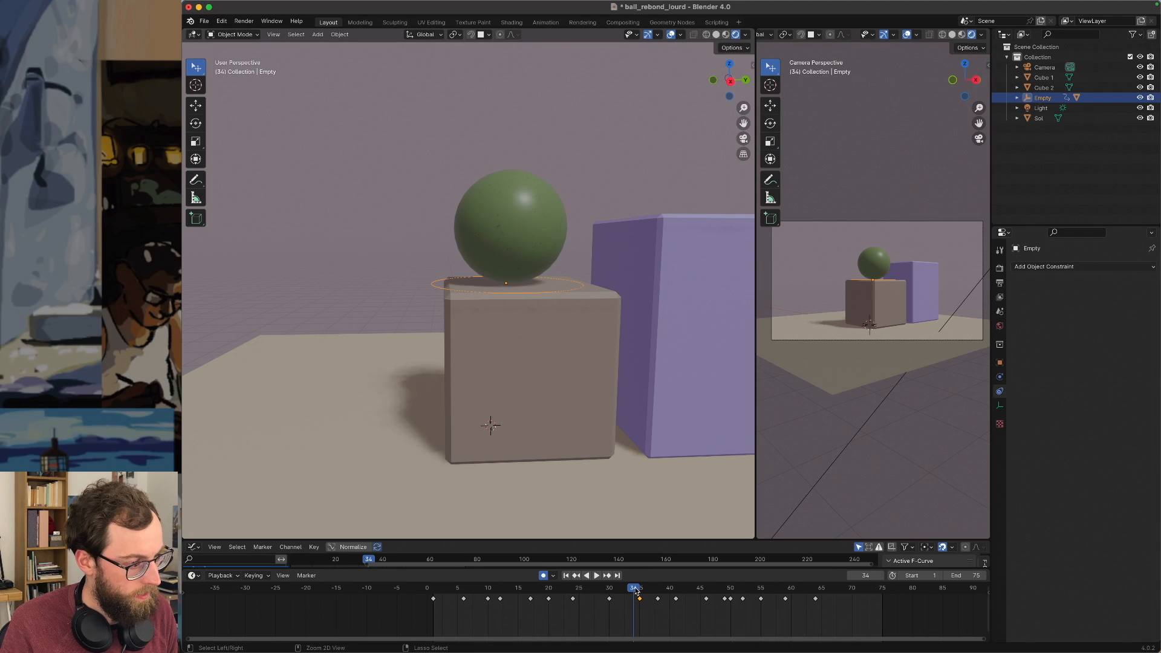
key(ctrl+v)
key(g)
key(x)
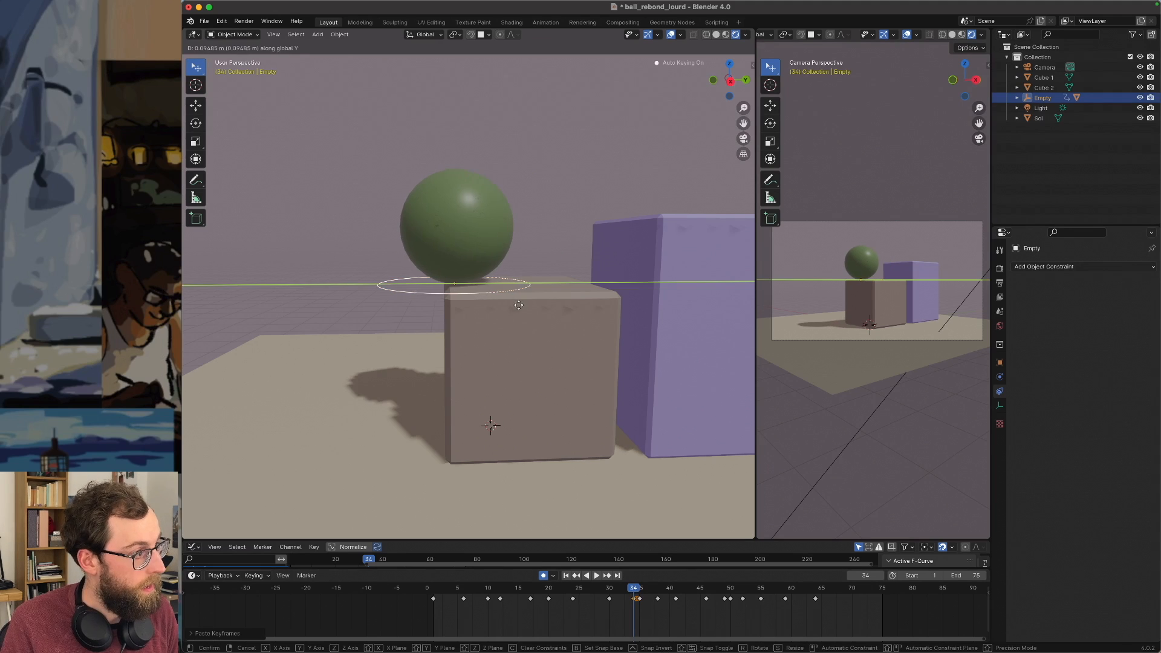
click(517, 310)
key(space)
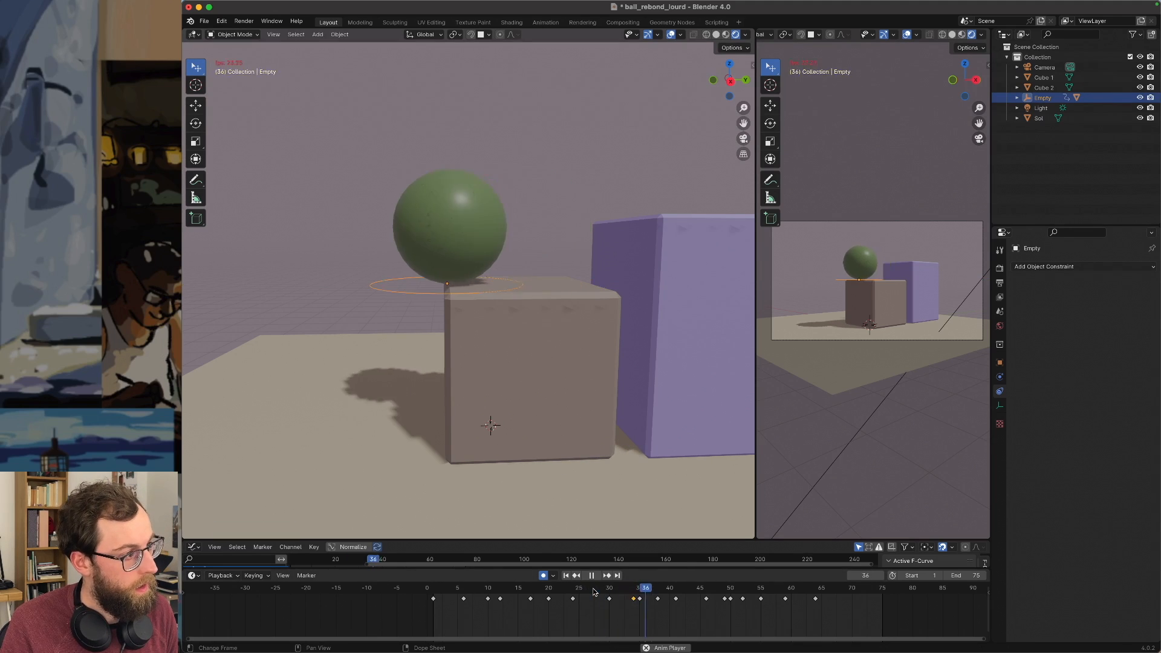
Play the animation from frame 1 with the main viewport's overlays hidden and examine the ball's overall motion.
middle_drag(596, 381, 623, 403)
key(space)
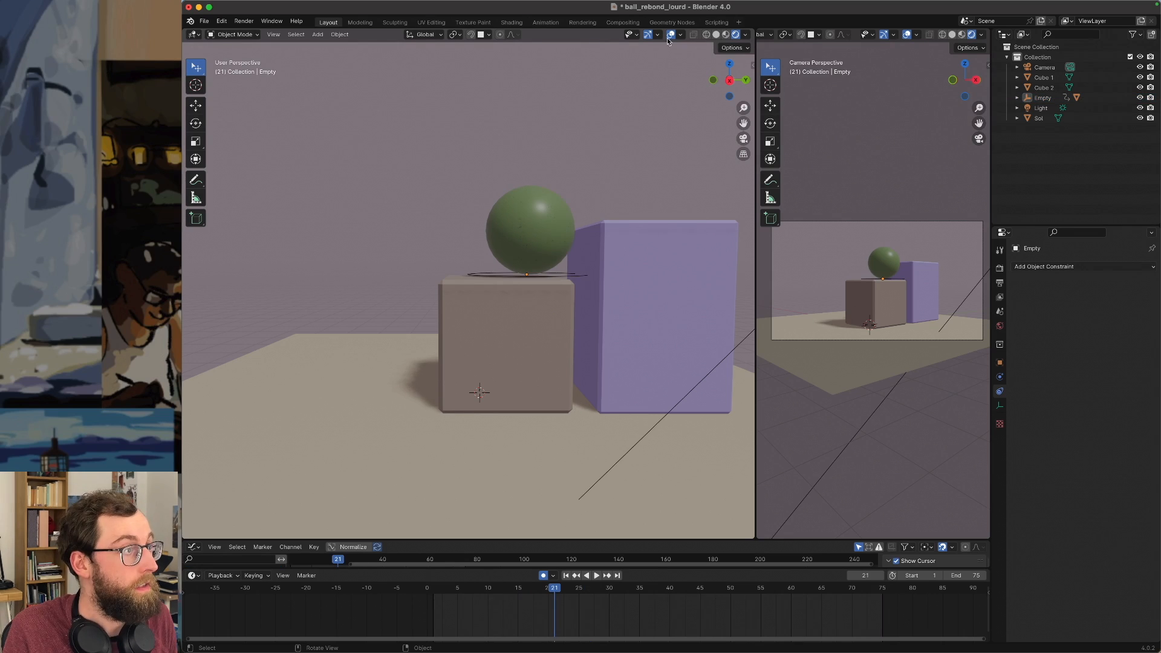
click(668, 34)
click(436, 590)
key(space)
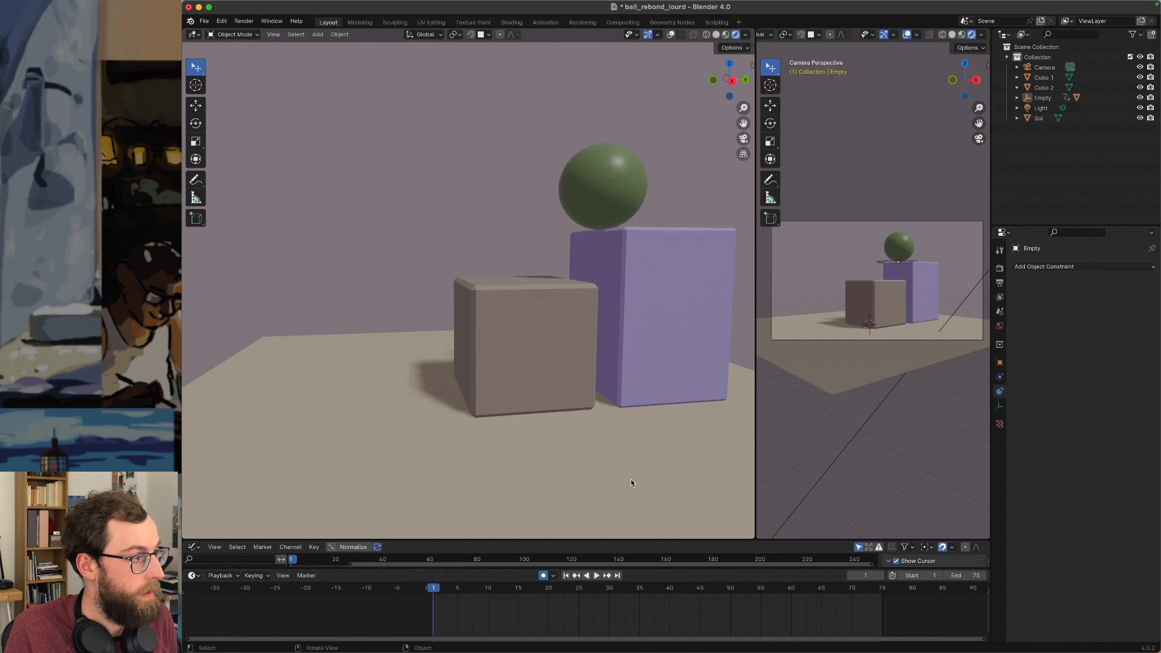
key(space)
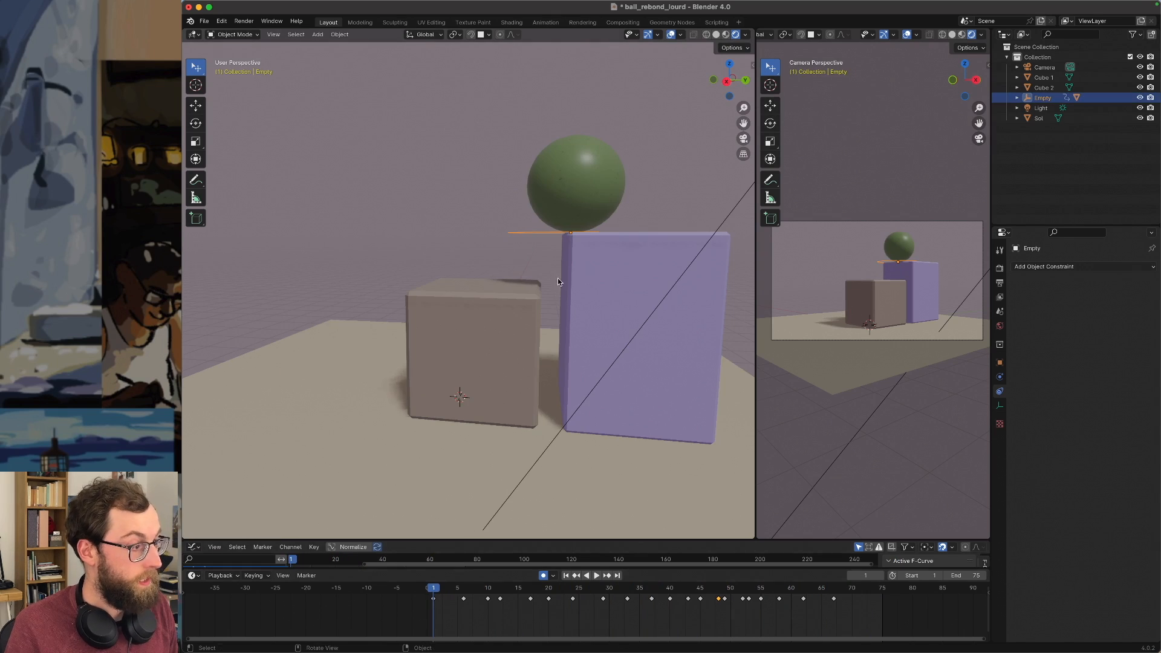
middle_drag(558, 280, 588, 272)
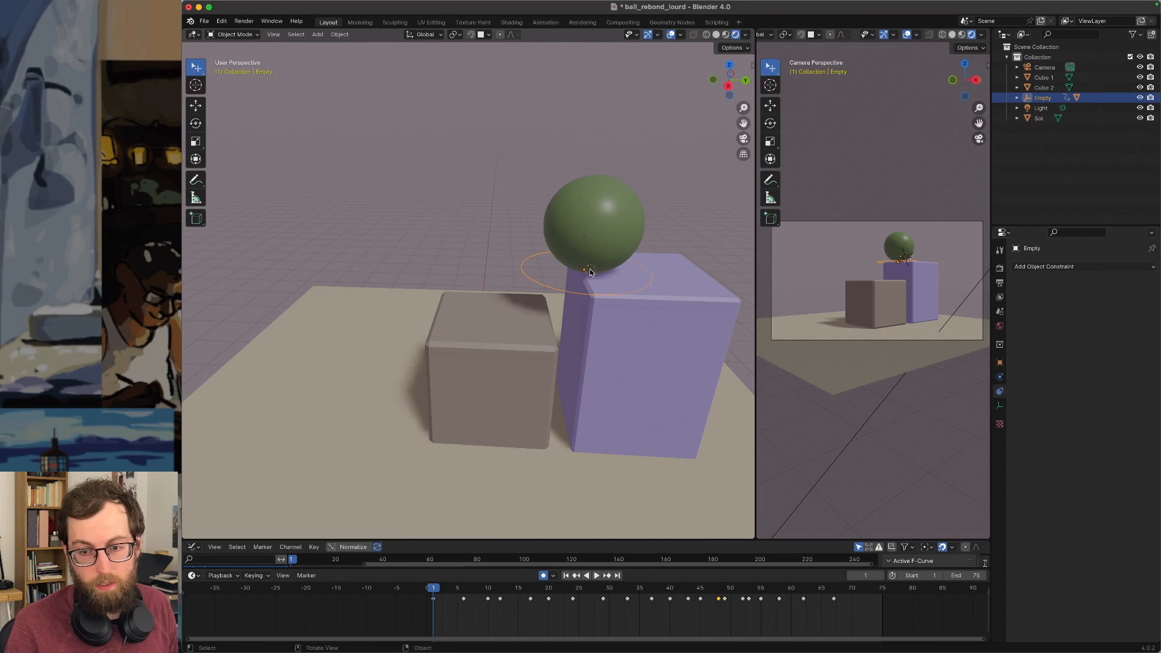
Keyframe the ball's rotation at frame 1 and let the timeline show the keyframes of unselected objects as well.
scroll(590, 272, up, 3)
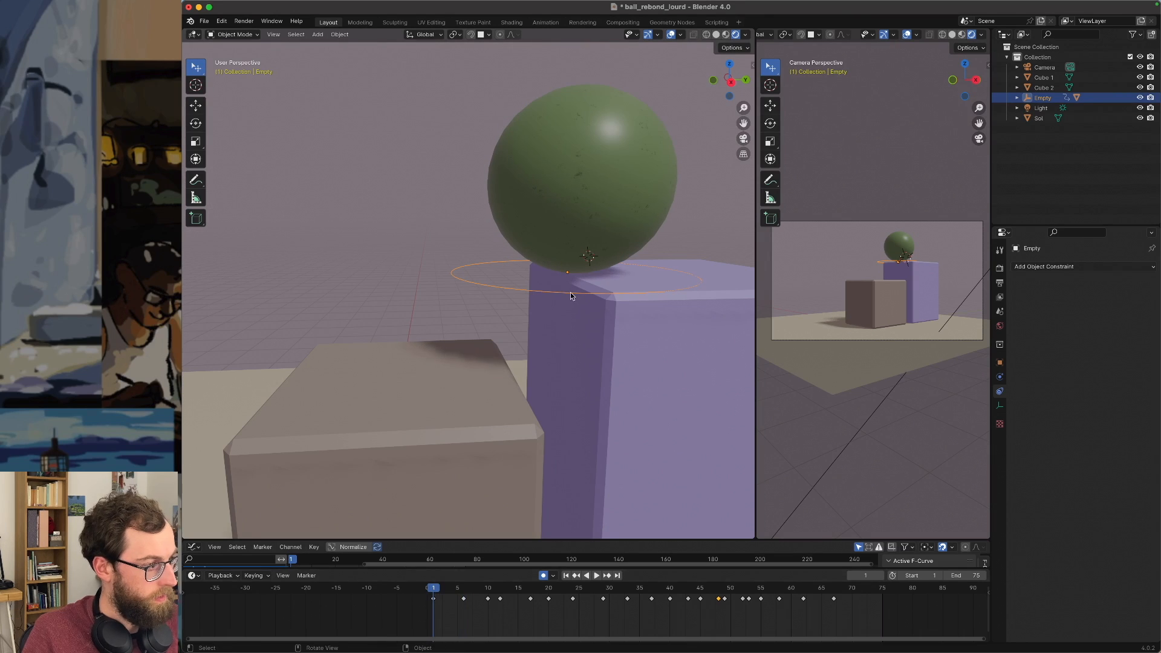
click(608, 207)
key(i)
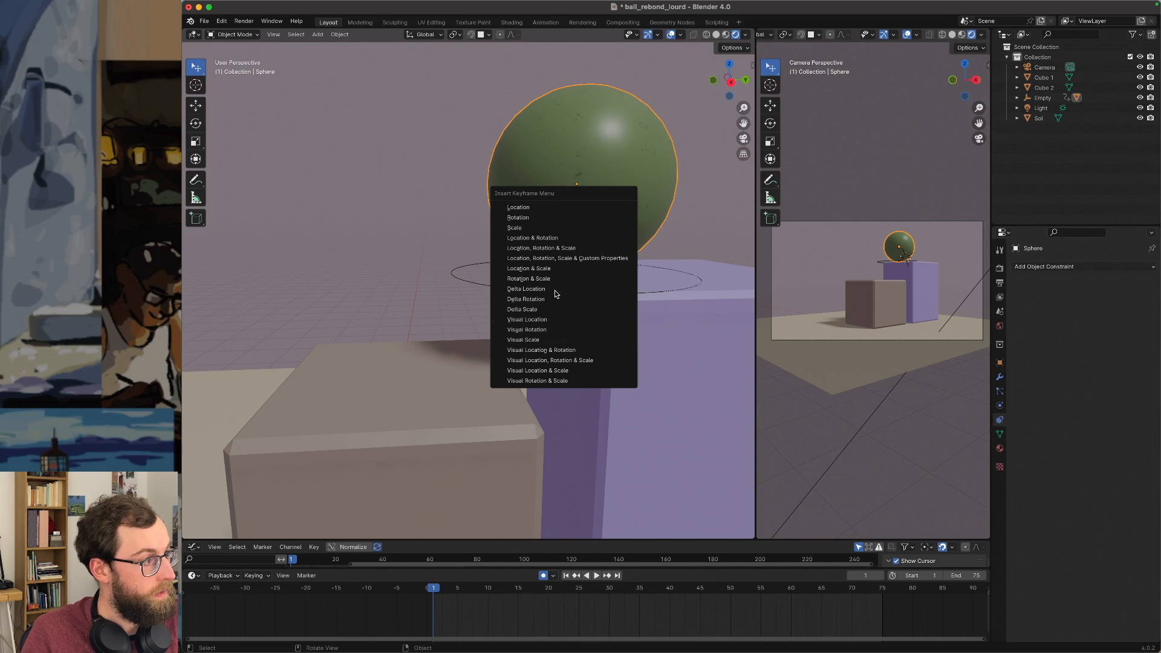
click(541, 218)
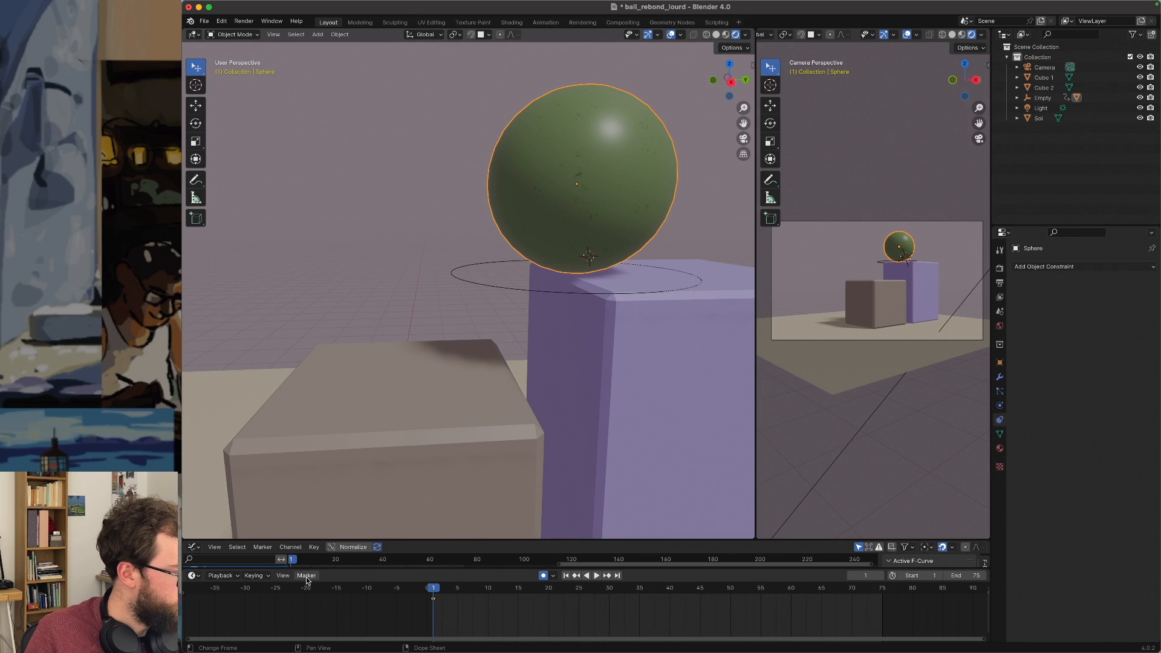
click(287, 577)
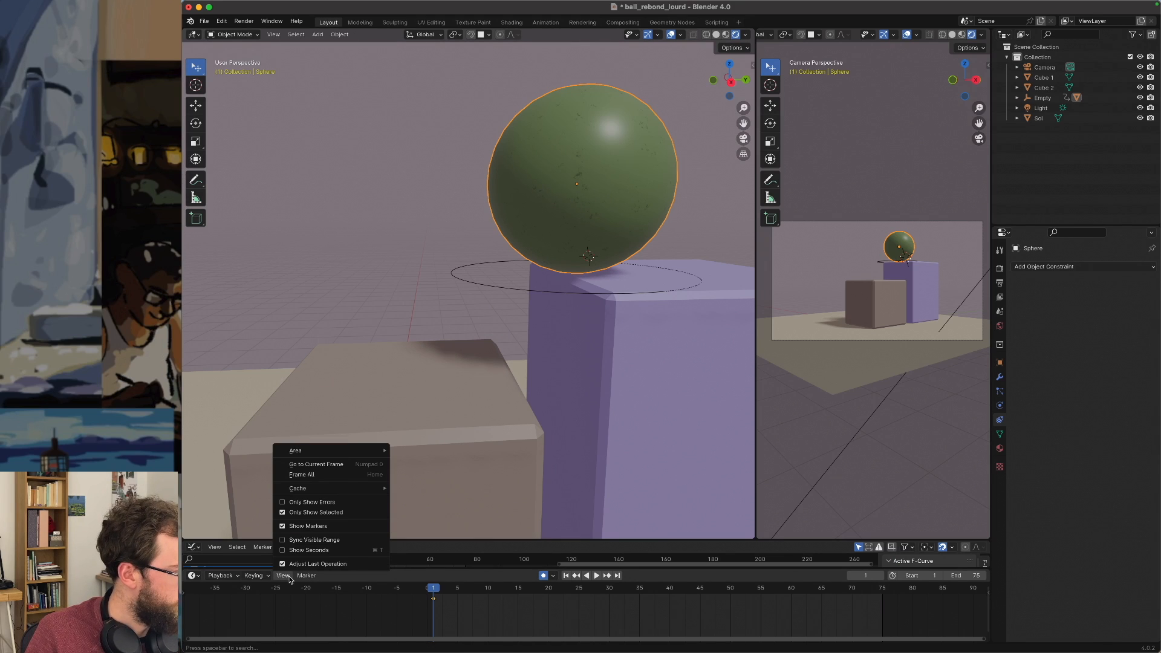
At frame 6, rotate the ball about the global X axis and turn it slightly more in the view plane.
key(r)
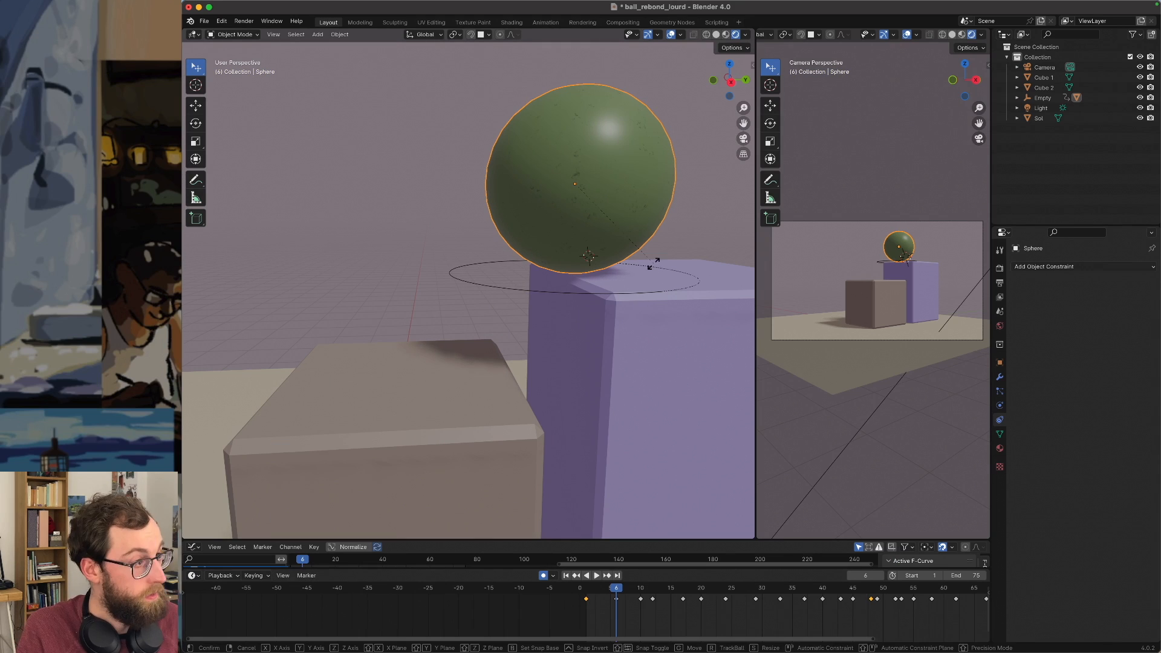
key(x)
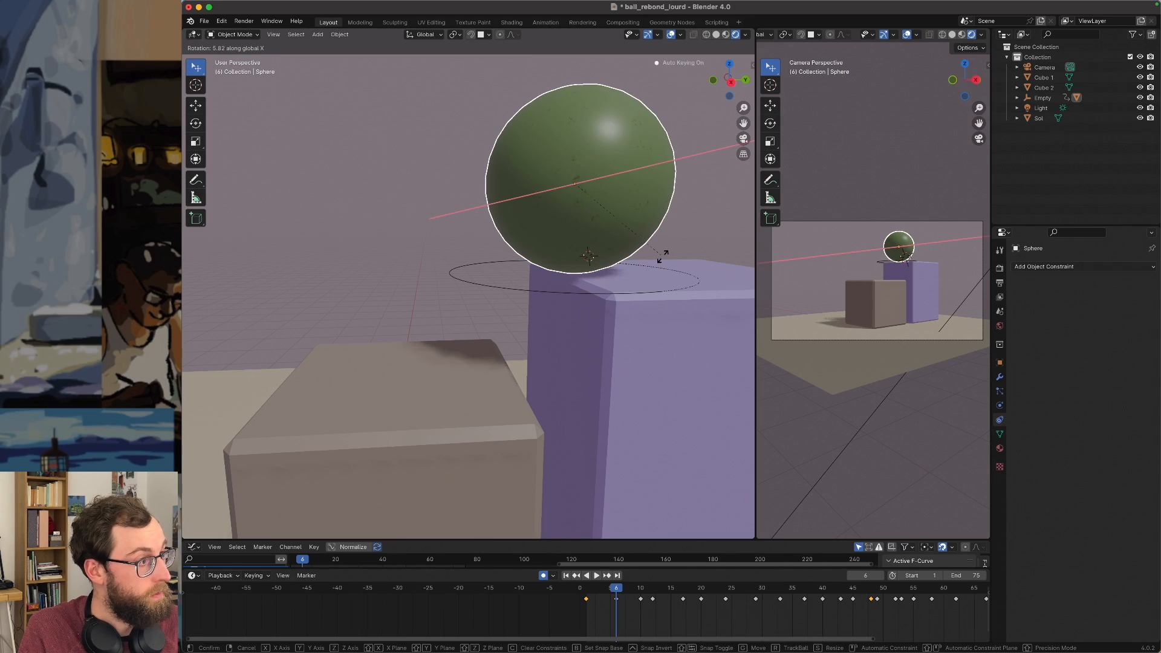
click(511, 115)
middle_drag(562, 254, 619, 295)
key(r)
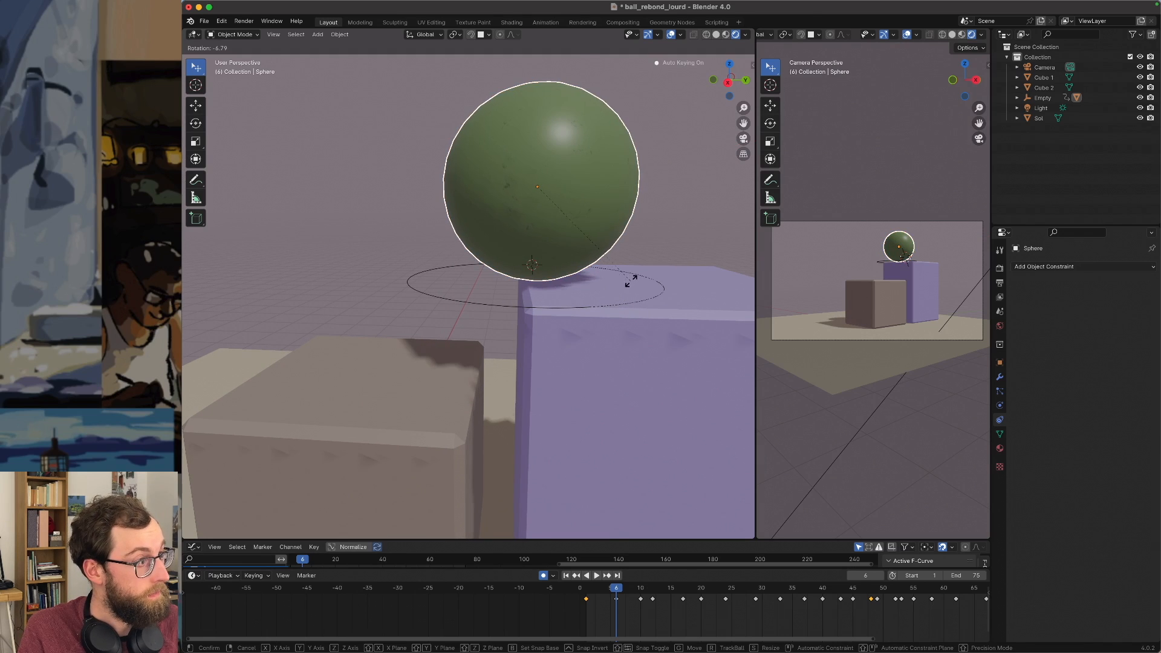
click(631, 281)
Rotate the ball at frame 10 in its rolling direction and scrub through the first frames to check the roll.
key(space)
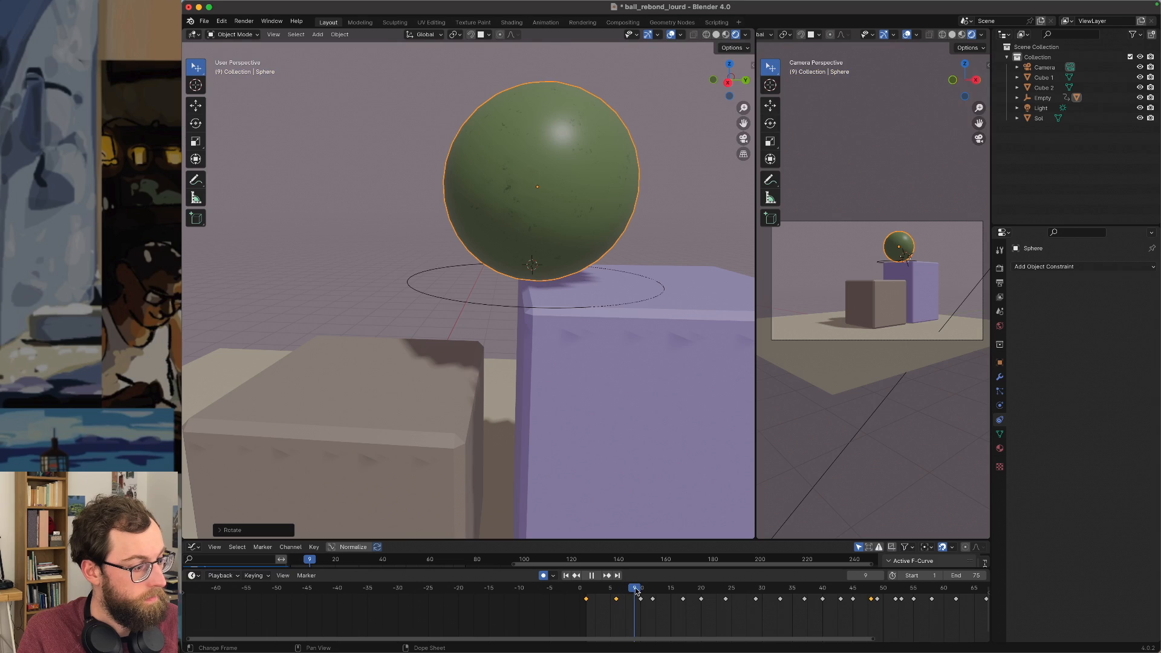
key(space)
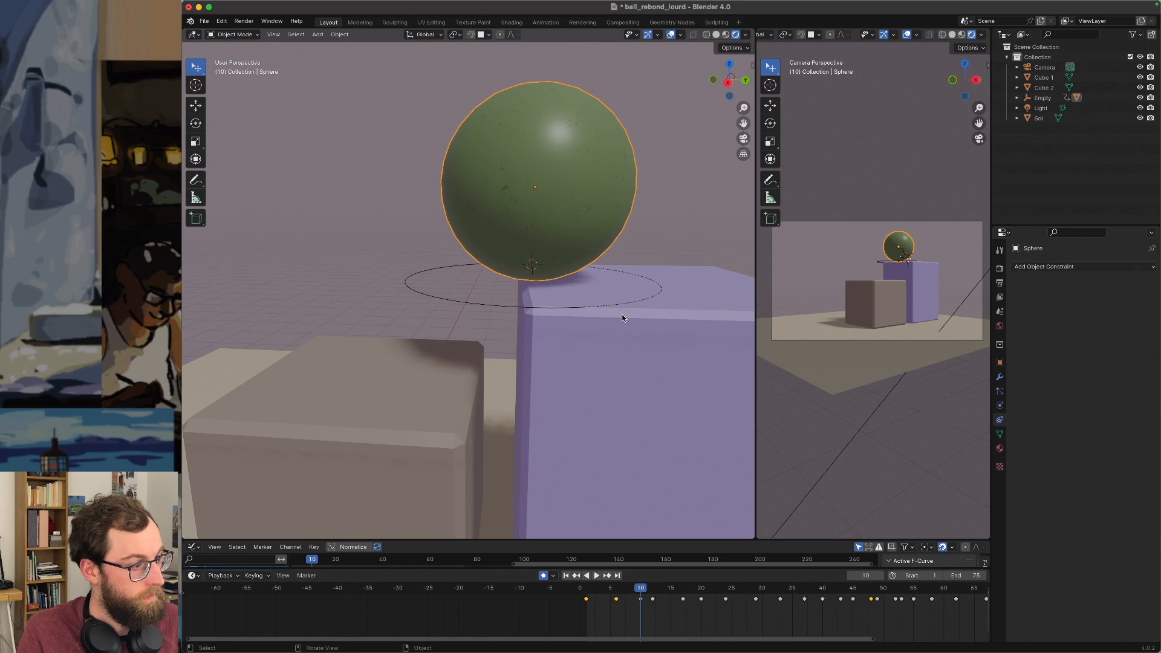
key(r)
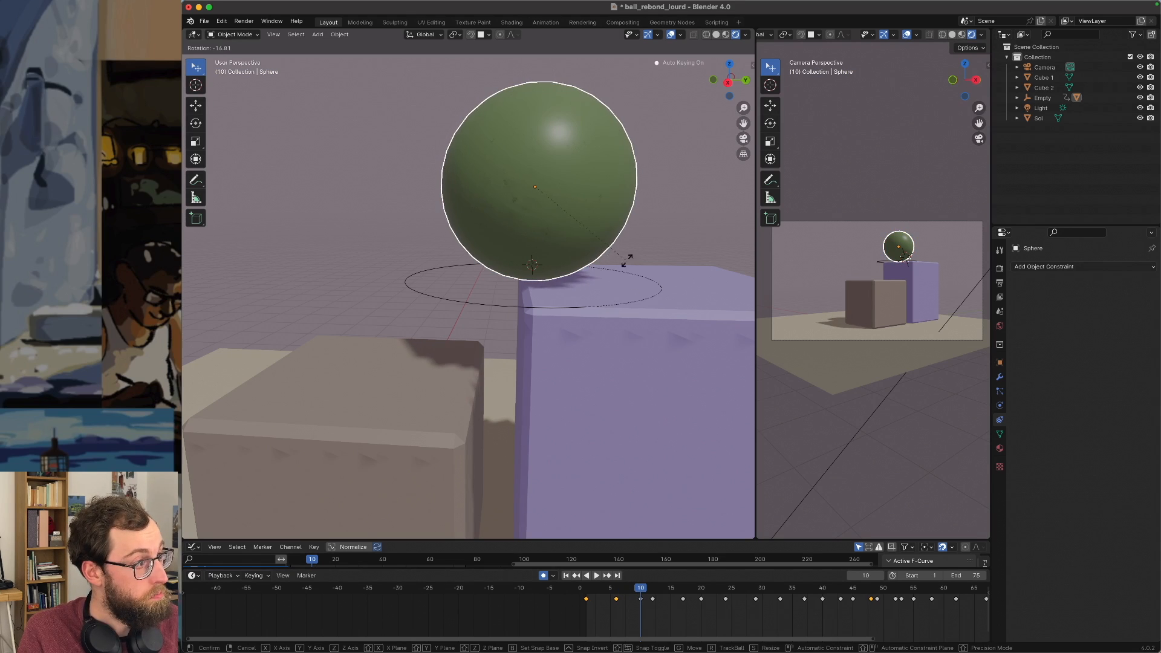
click(605, 216)
click(594, 588)
key(space)
drag(613, 589, 643, 590)
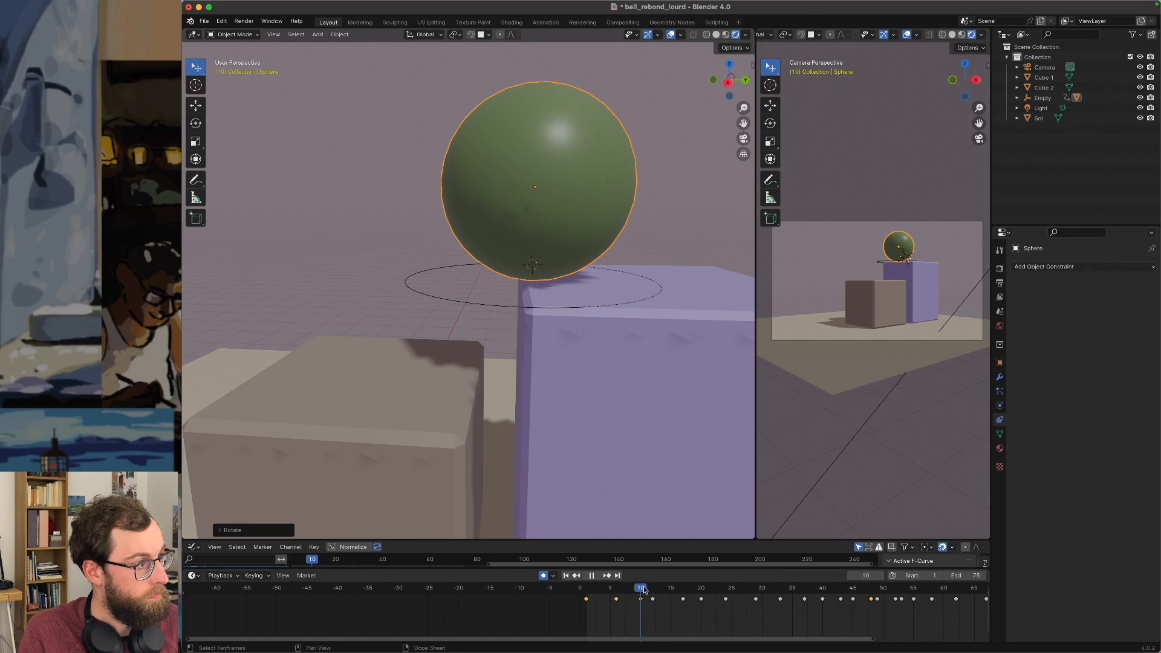
key(space)
Set the ball's rotation keyframes from frame 1 to 10 to Constant interpolation and scrub through them.
drag(573, 597, 645, 612)
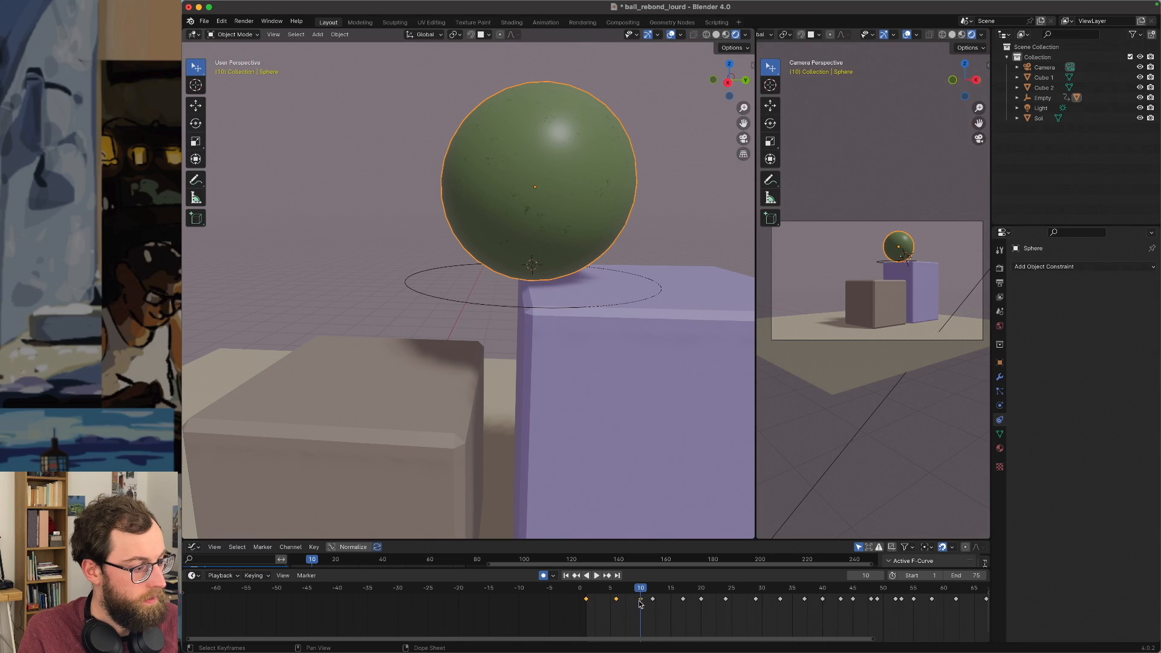
right_click(641, 601)
mouse_move(630, 576)
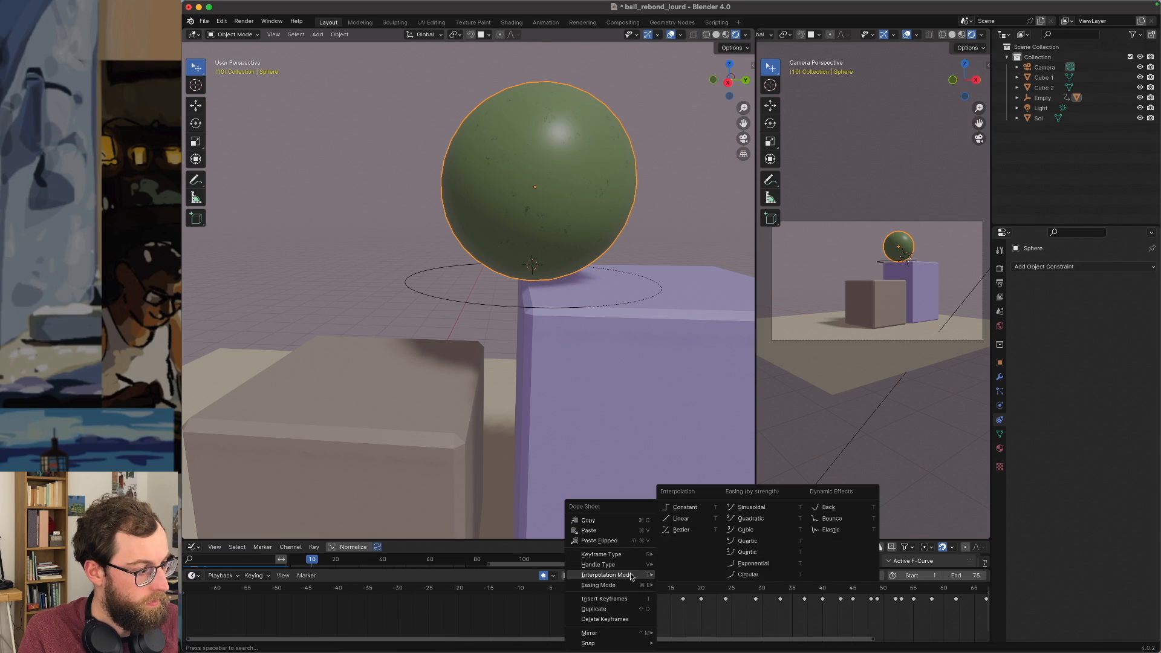
click(691, 511)
click(591, 593)
key(space)
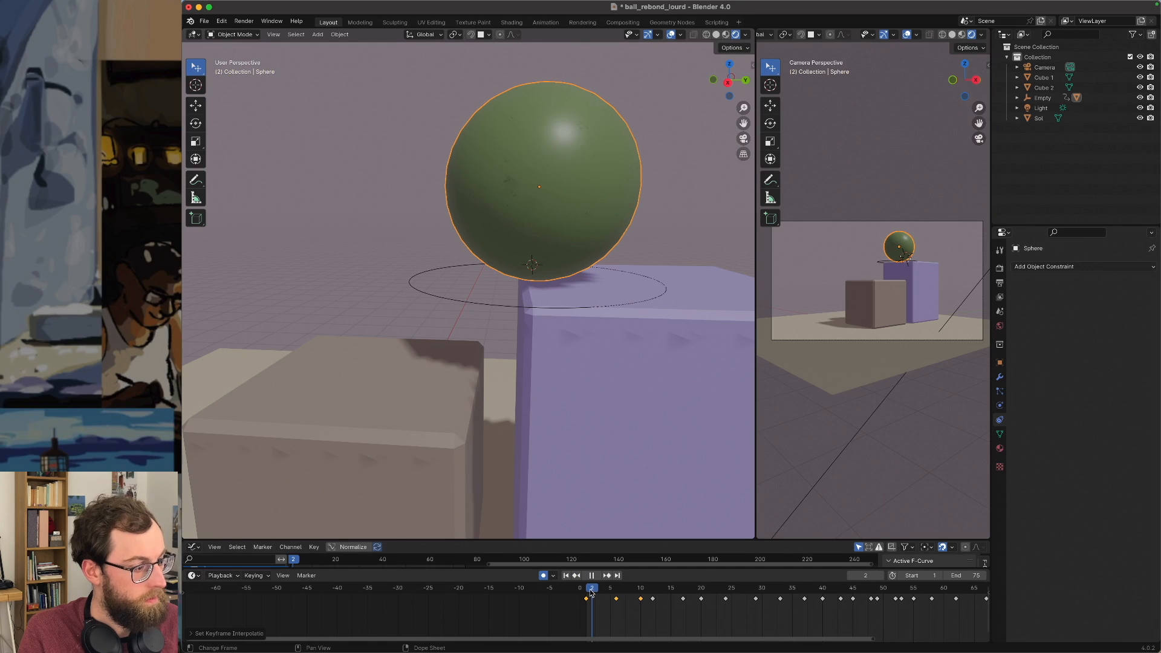
drag(613, 593, 640, 594)
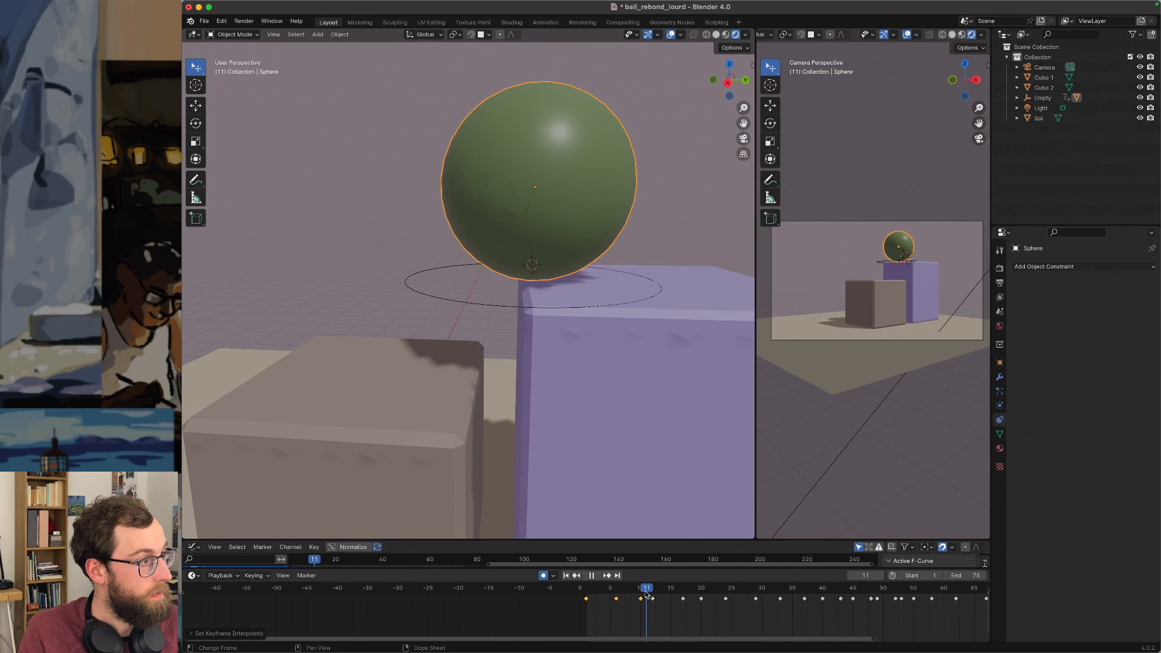
key(space)
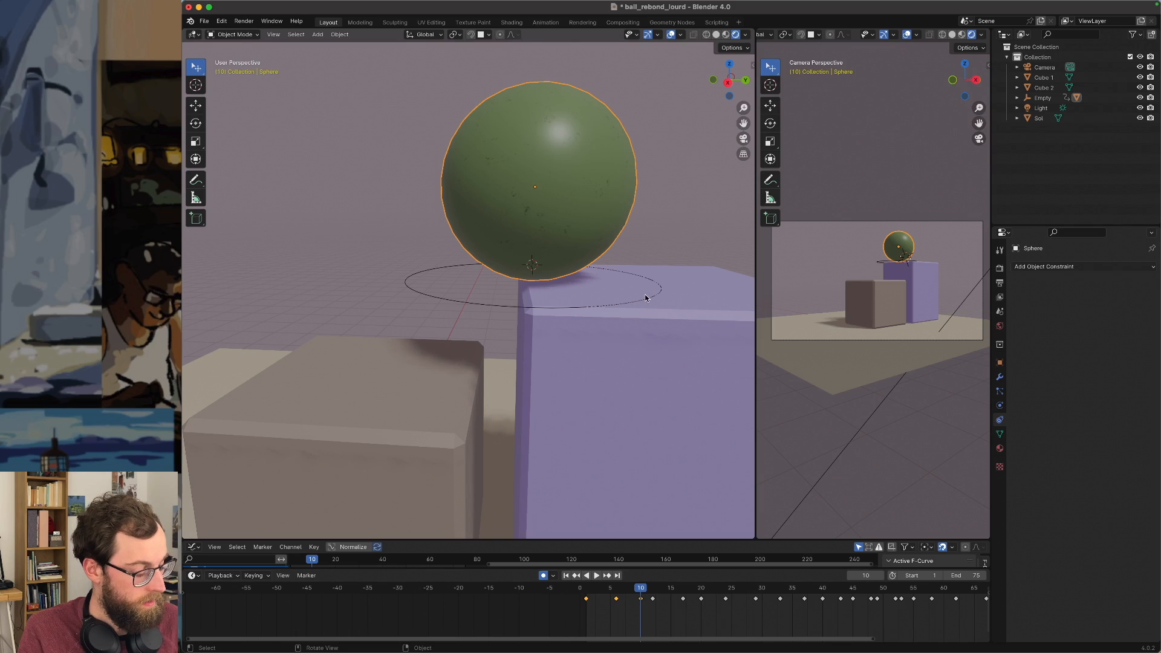
Adjust the ball's rotation about the X axis at frame 10 and review the opening roll in playback.
key(r)
key(x)
click(633, 321)
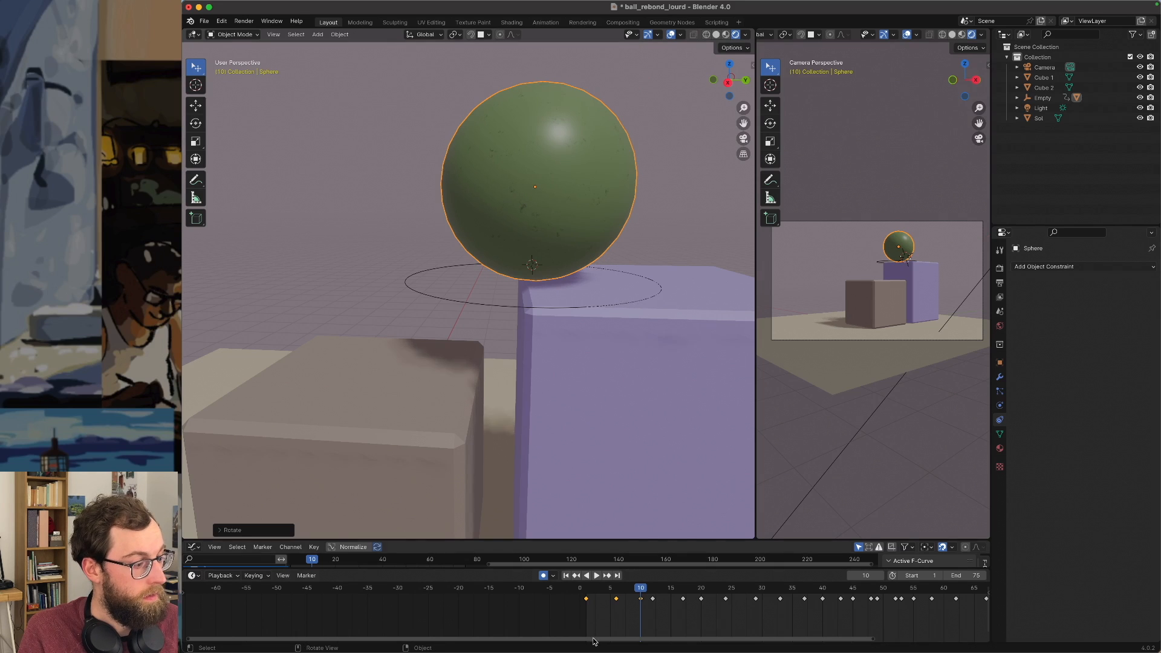
key(space)
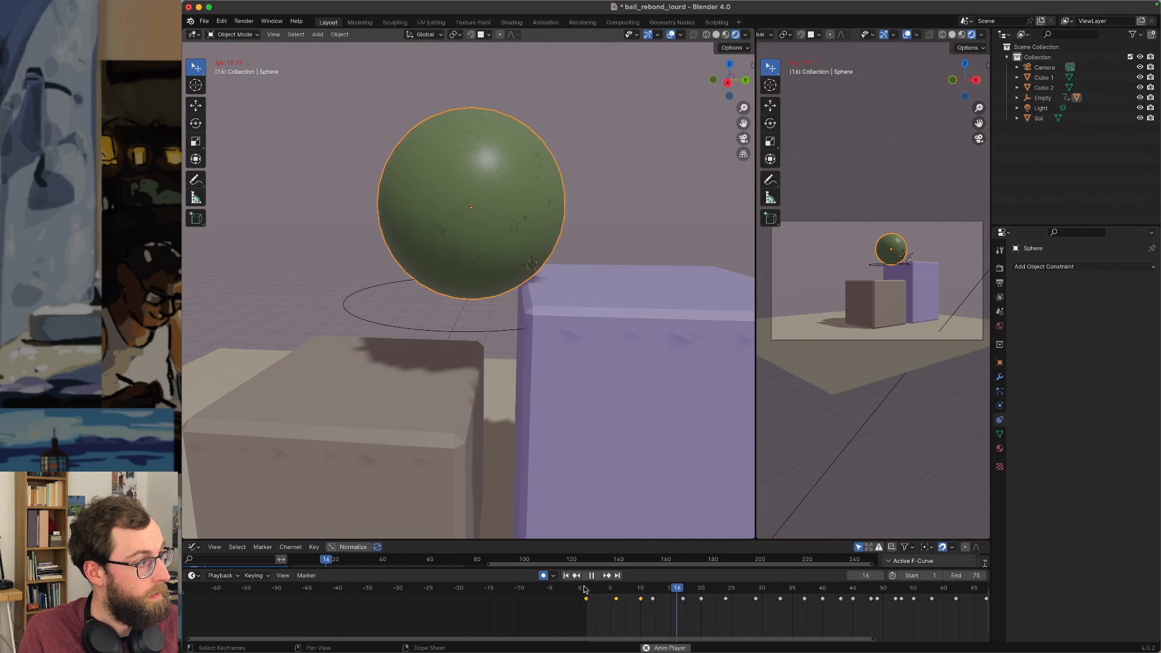
key(space)
key(Down)
key(Down)
key(Down)
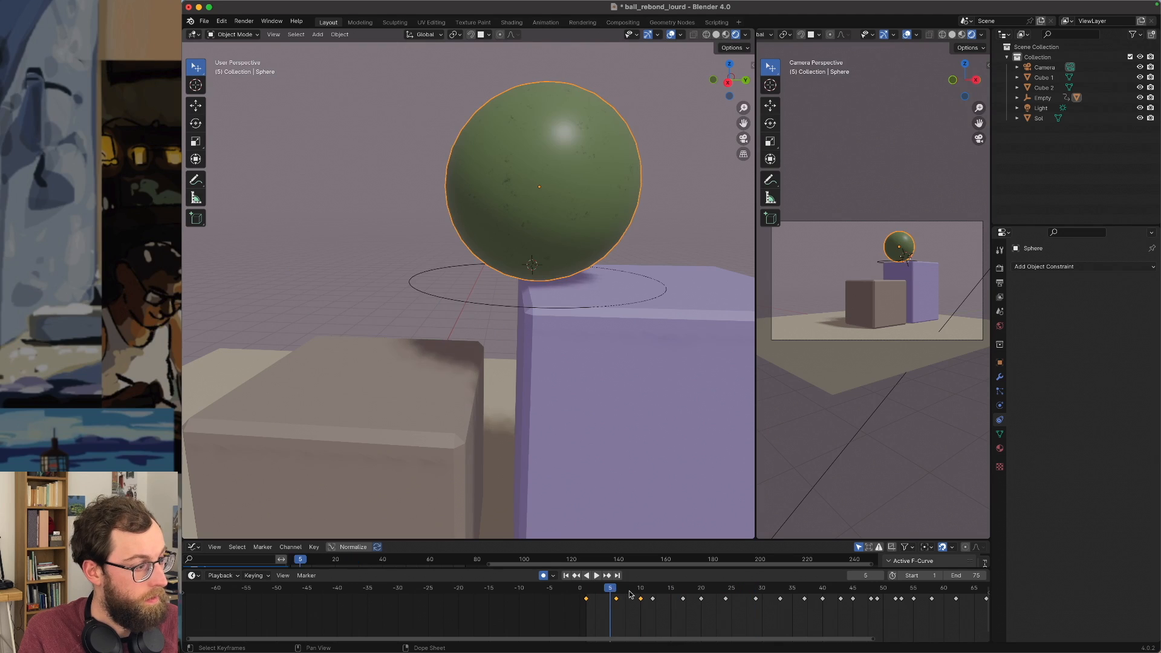
Rotate the ball about the X axis at frame 12 and at the following key poses as it drops from the upper block.
drag(612, 590, 653, 590)
key(r)
key(x)
click(599, 264)
key(Up)
key(r)
key(x)
click(545, 333)
key(Up)
key(r)
click(531, 363)
Continue rotating the ball about the X axis at each existing key pose while it crosses the lower block.
key(Up)
key(Up)
shift+middle_drag(354, 369, 427, 365)
key(Up)
key(Up)
key(r)
key(x)
click(500, 337)
key(Up)
key(Up)
key(r)
key(x)
click(484, 391)
Rotate the ball about the X axis at the last key poses on the lower block, up to frame 48.
key(Up)
key(r)
key(x)
click(484, 390)
key(Up)
key(r)
key(x)
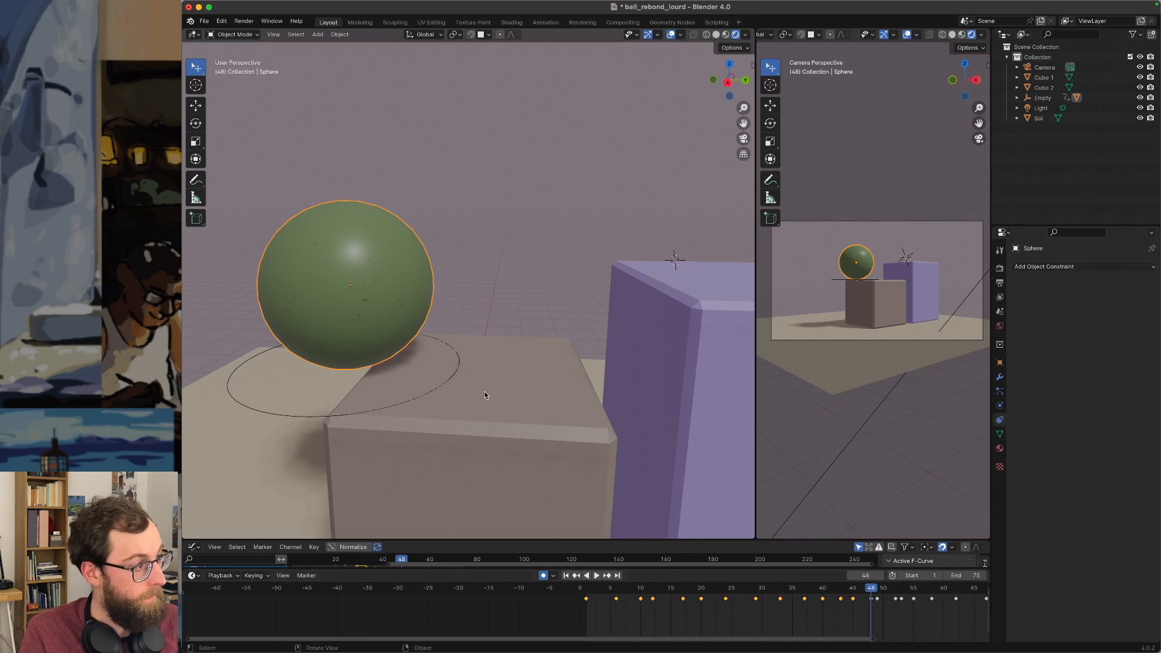
click(484, 391)
At frame 49, rotate the ball by about -21° as it falls off the lower block.
middle_drag(872, 595, 616, 592)
drag(616, 588, 621, 590)
middle_drag(446, 417, 584, 404)
key(r)
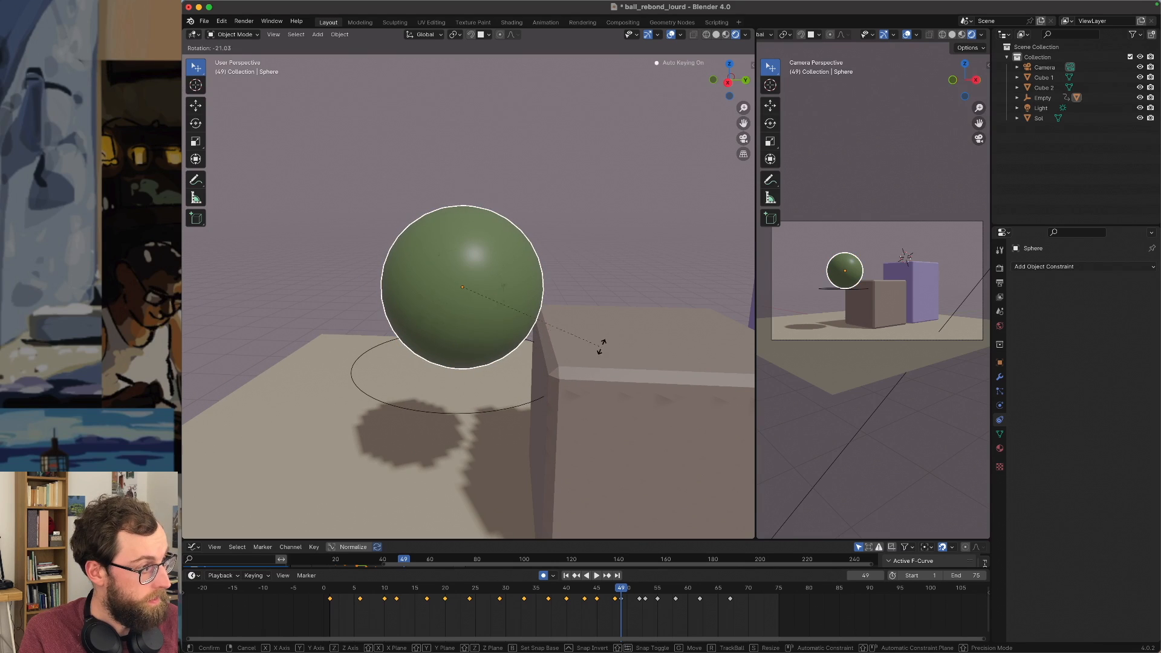
click(598, 341)
Rotate the ball at frame 52 and at the remaining key poses on the ground up to frame 67.
key(Up)
middle_drag(590, 531, 572, 437)
key(r)
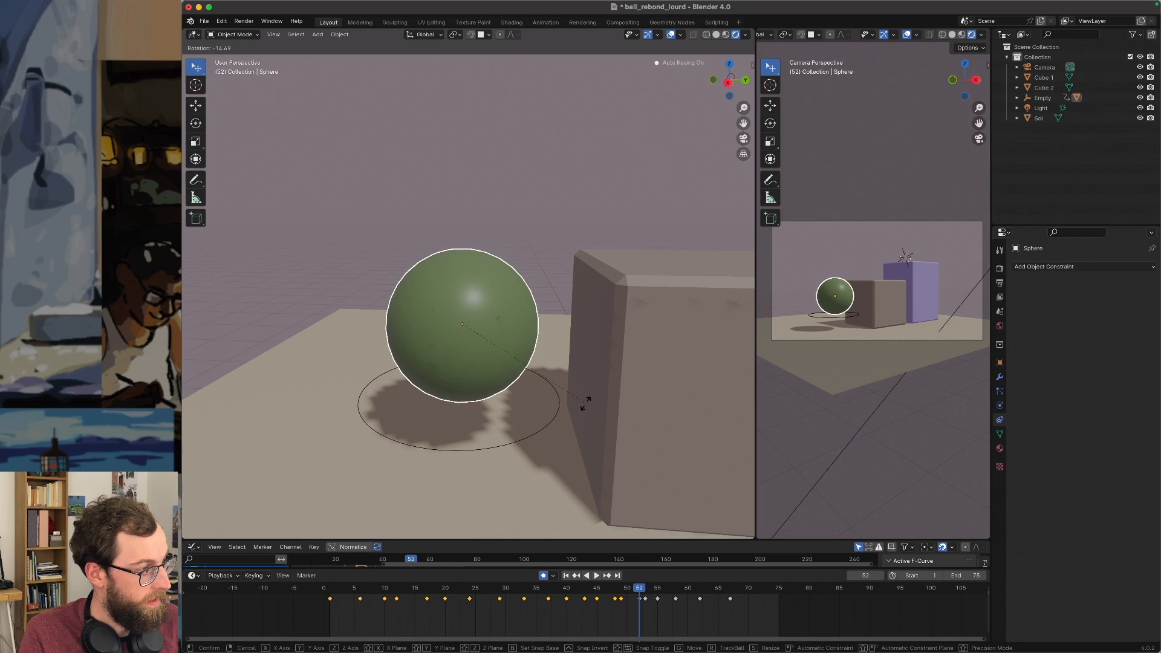
click(574, 379)
key(space)
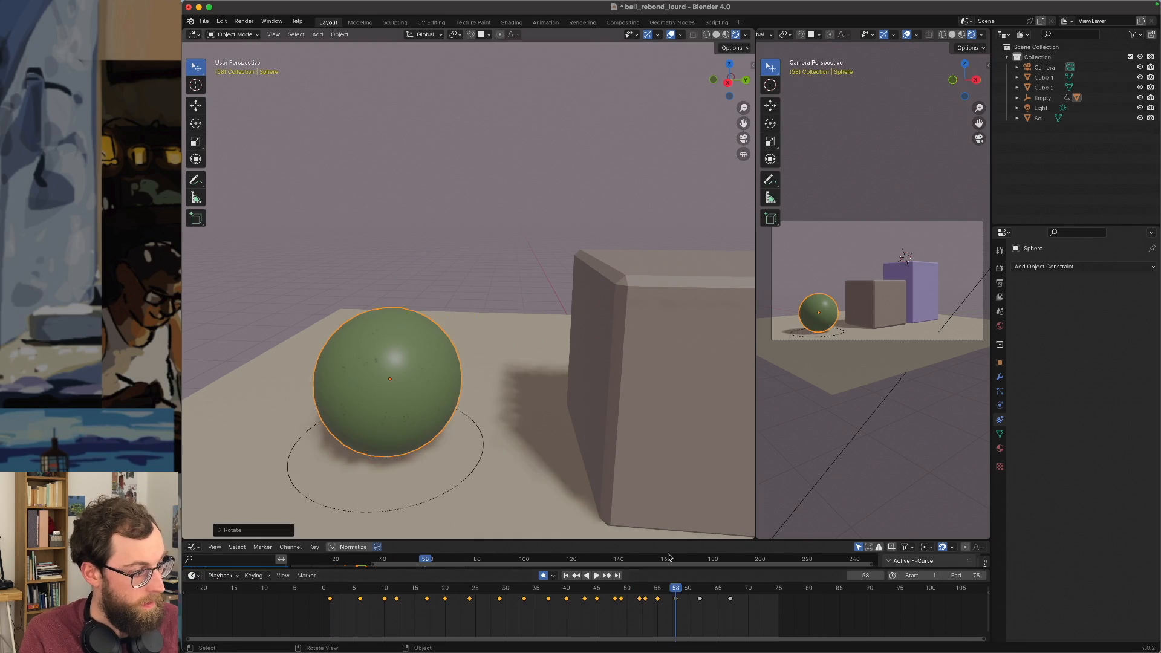
Play the animation from frame 1 and examine the ball's rotation from several angles.
key(shift+Left)
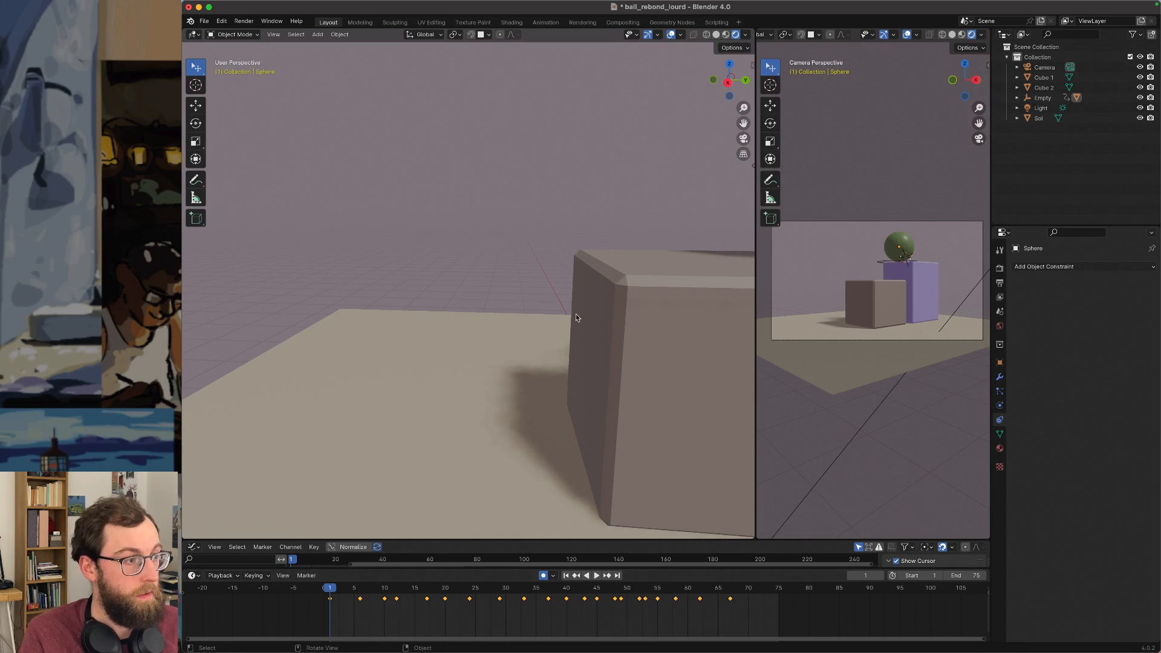
scroll(575, 314, down, 3)
shift+middle_drag(560, 319, 540, 335)
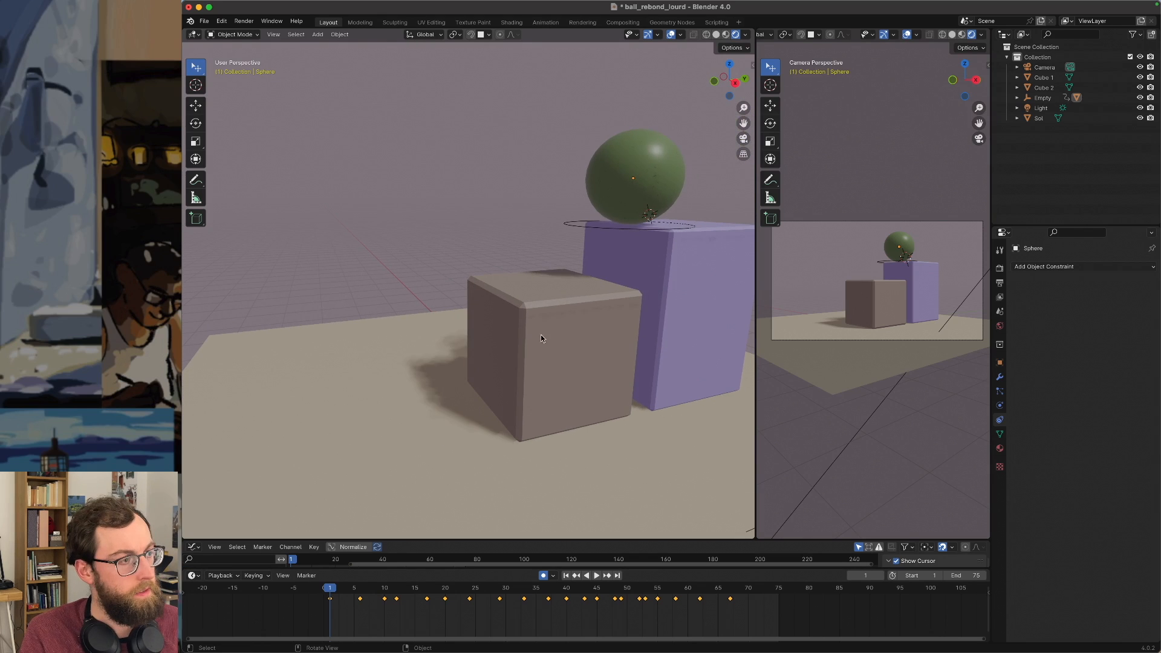
key(space)
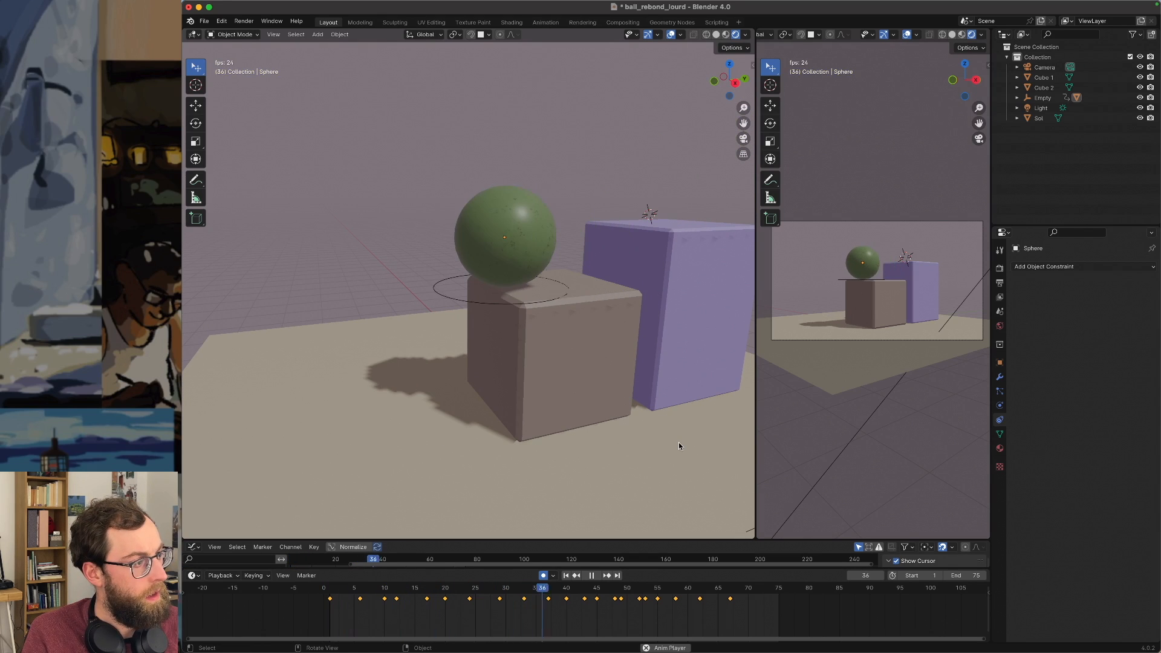
middle_drag(679, 441, 550, 398)
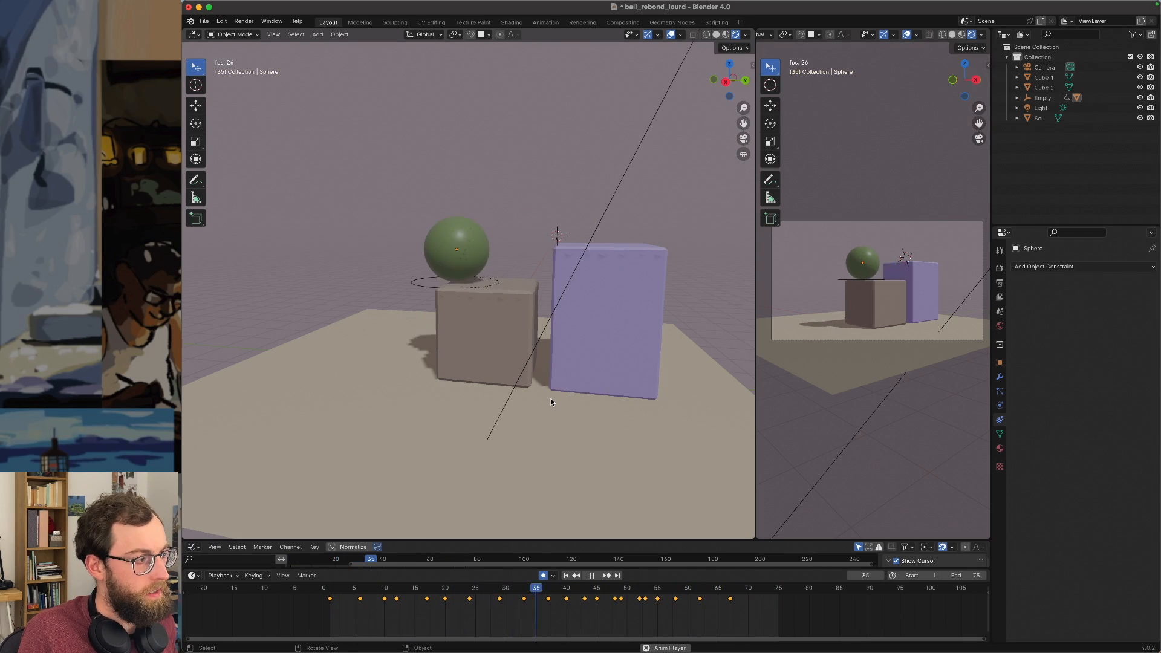
key(space)
middle_drag(550, 398, 522, 487)
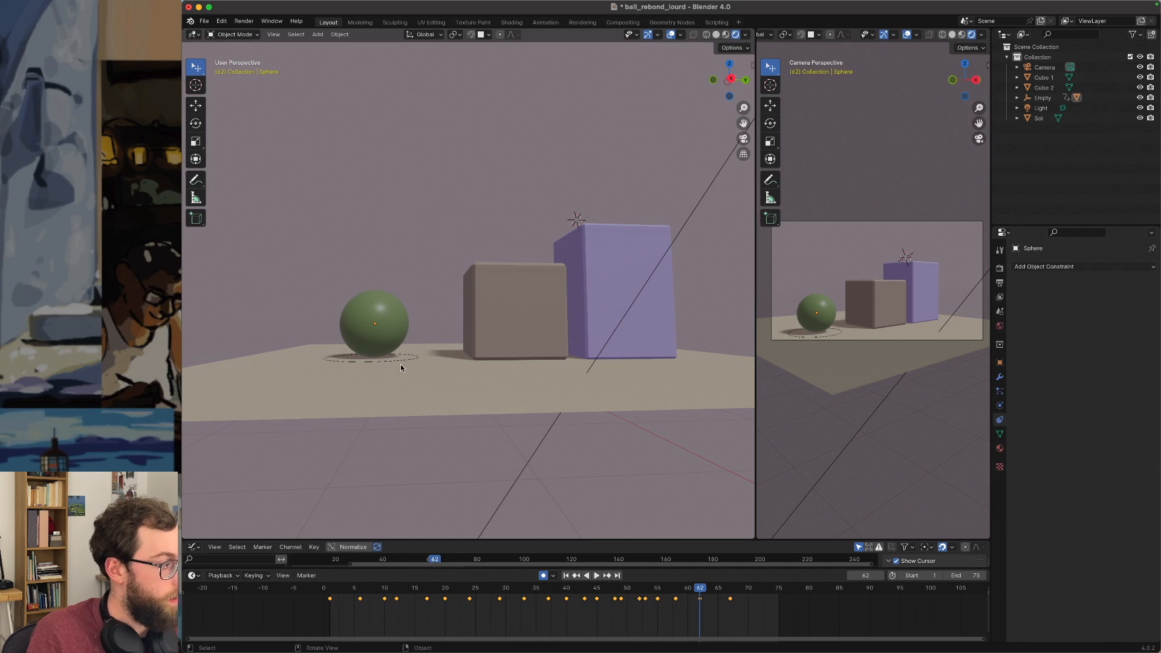
Select the Empty and, at frame 54, raise it slightly along Z and shift it along Y for a small ground bounce.
click(406, 363)
click(414, 357)
click(414, 356)
click(413, 358)
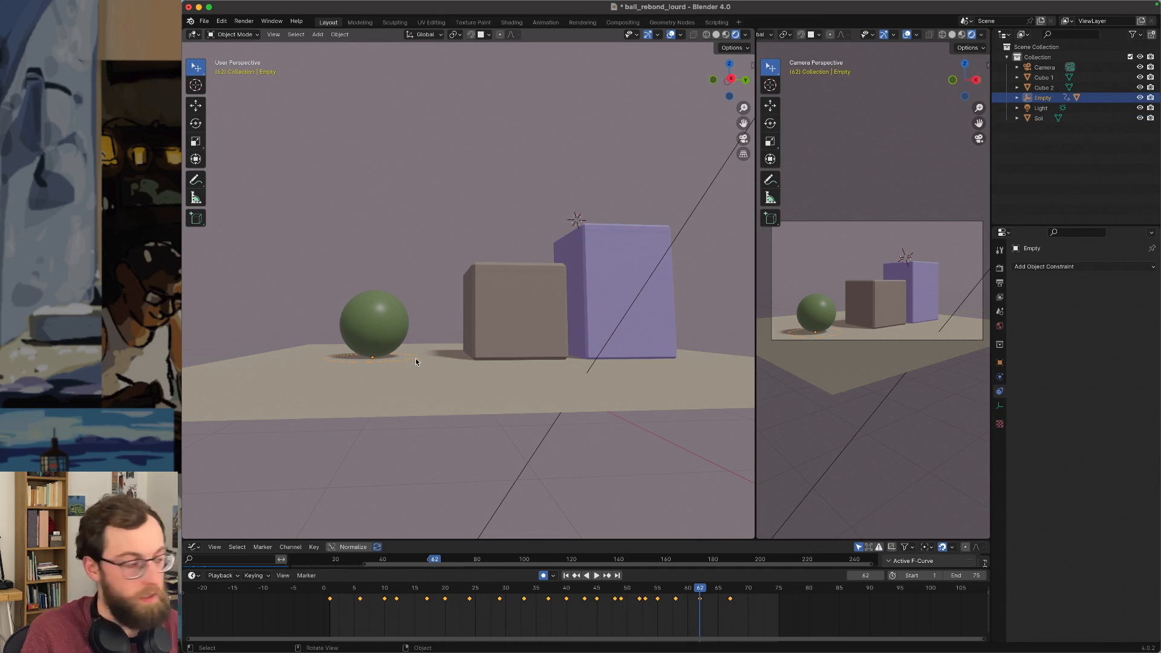
drag(670, 587, 647, 591)
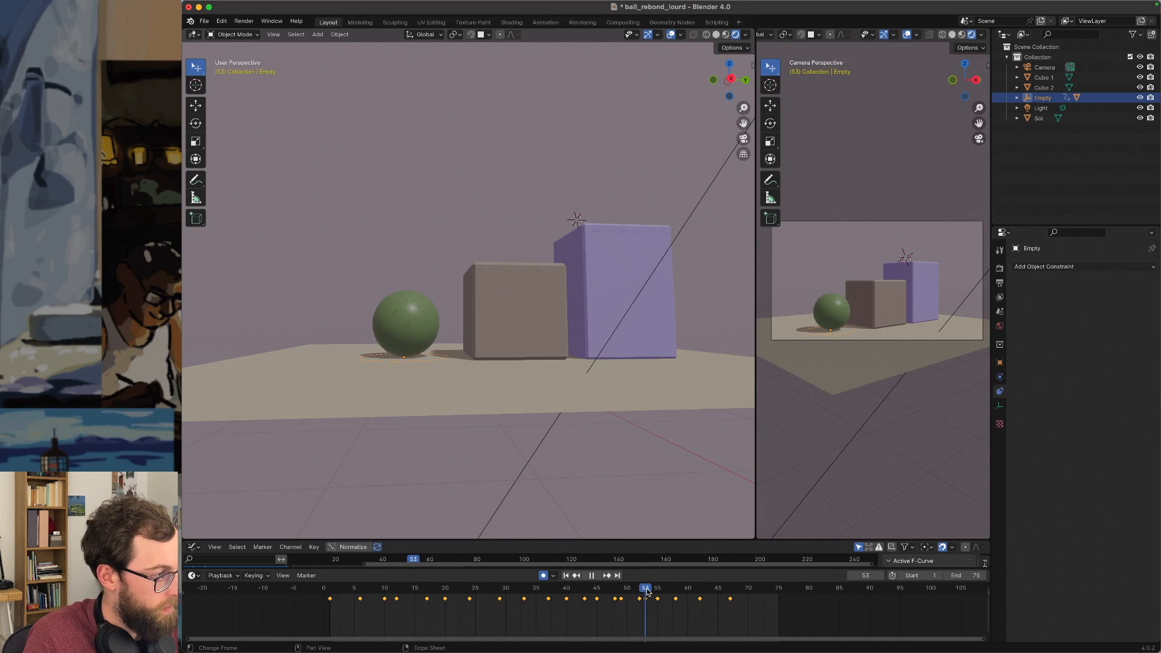
scroll(465, 404, up, 6)
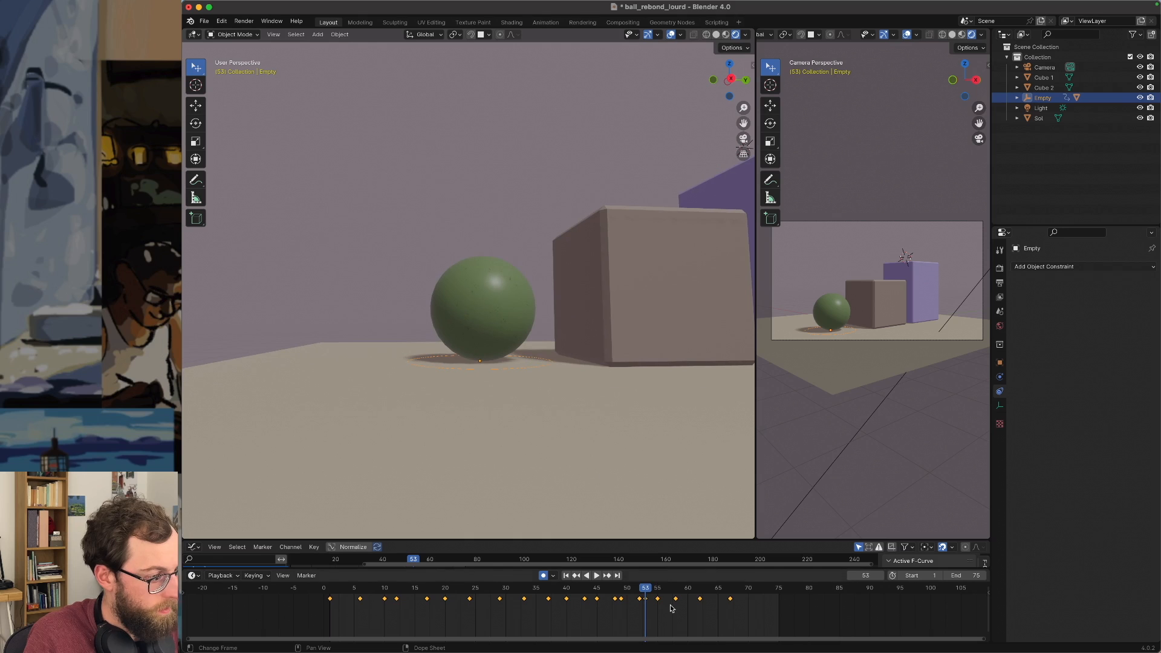
scroll(682, 623, up, 2)
scroll(682, 624, up, 3)
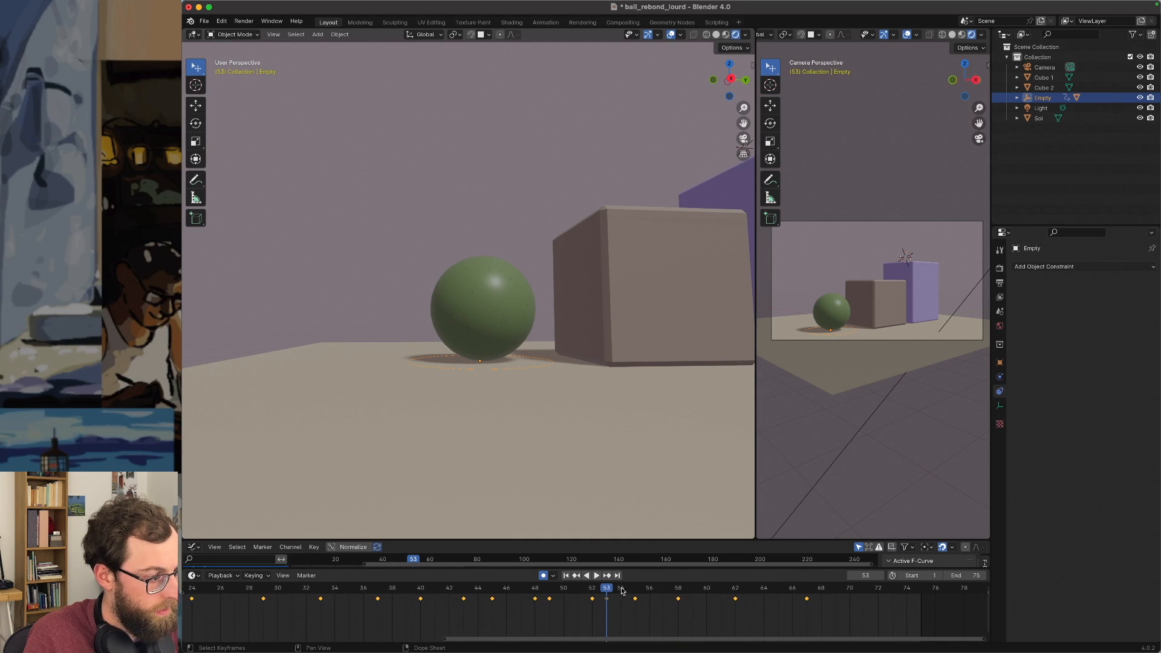
key(g)
key(z)
click(551, 391)
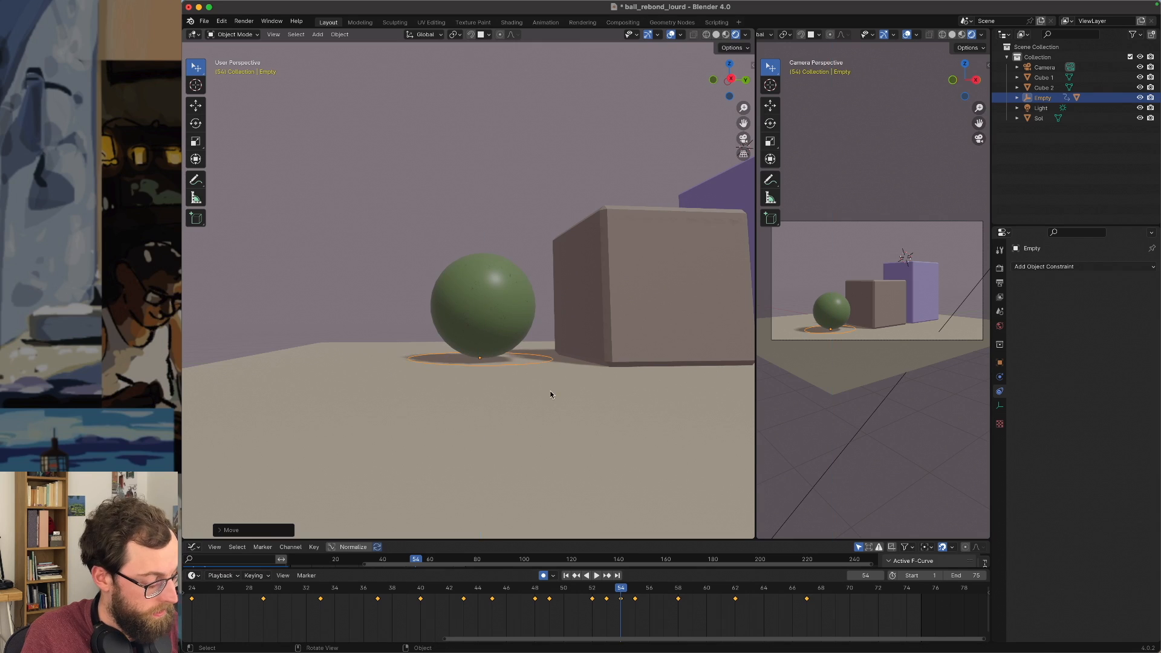
key(g)
key(y)
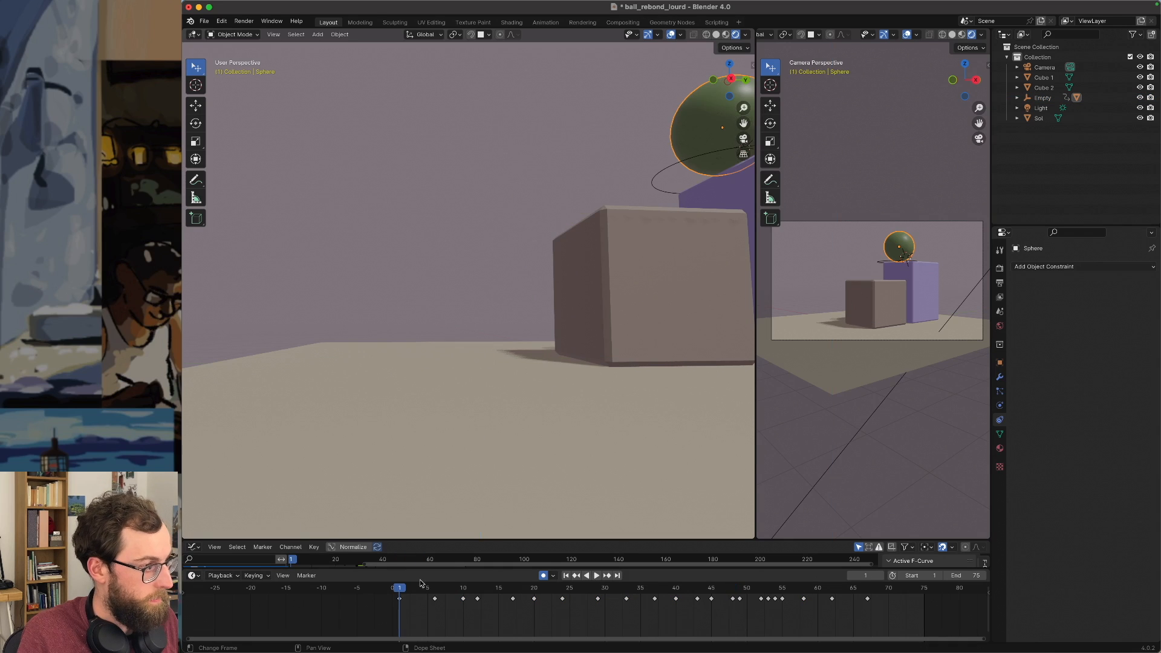
Replay the animation from frame 1 in a wider view and check the small bounce on the ground.
click(512, 282)
scroll(538, 306, down, 4)
middle_drag(541, 307, 586, 422)
key(space)
scroll(586, 432, up, 1)
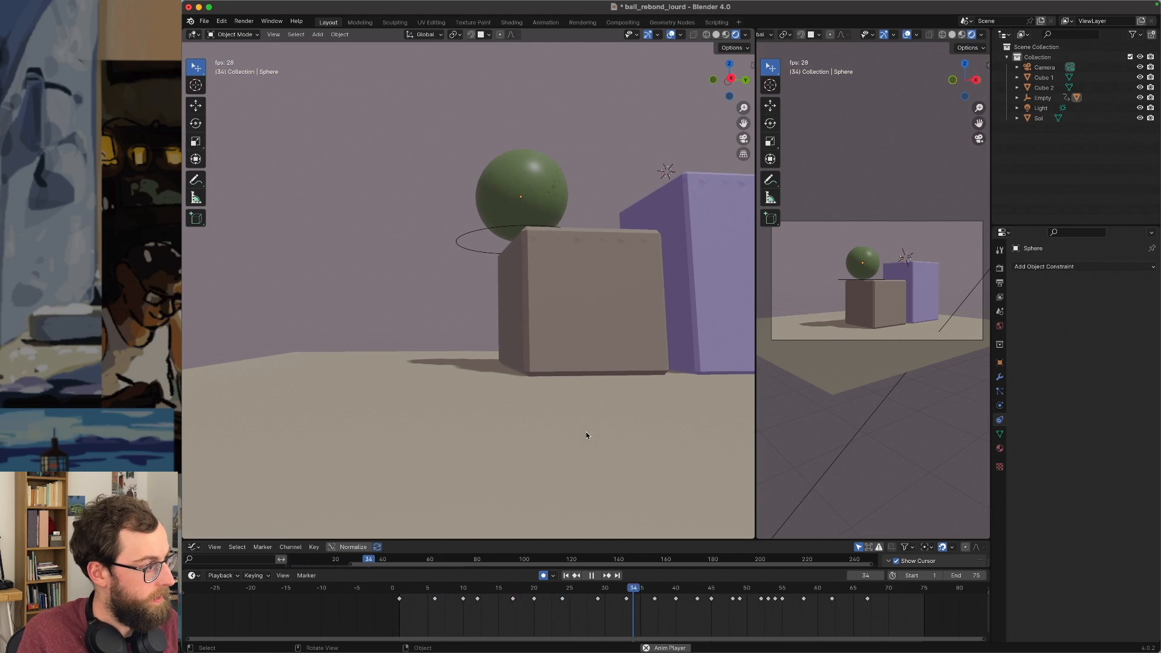
Replay the animation and move the ball's keyframes after frame 53 later, placing the last pose at frame 69.
key(space)
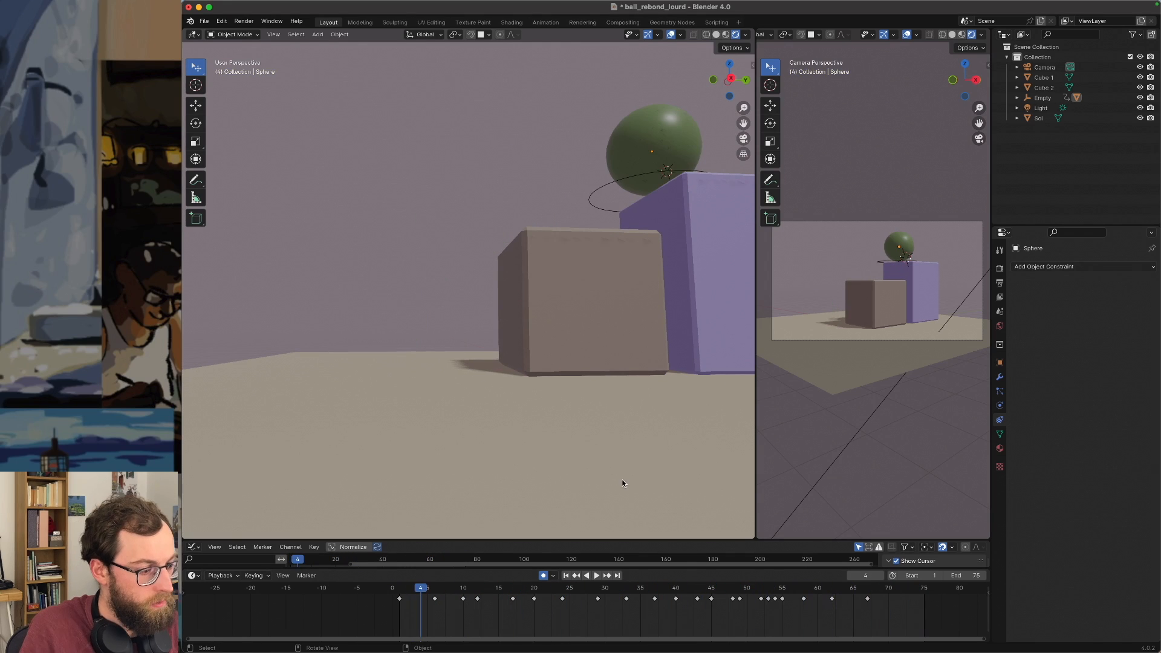
key(space)
drag(714, 587, 782, 591)
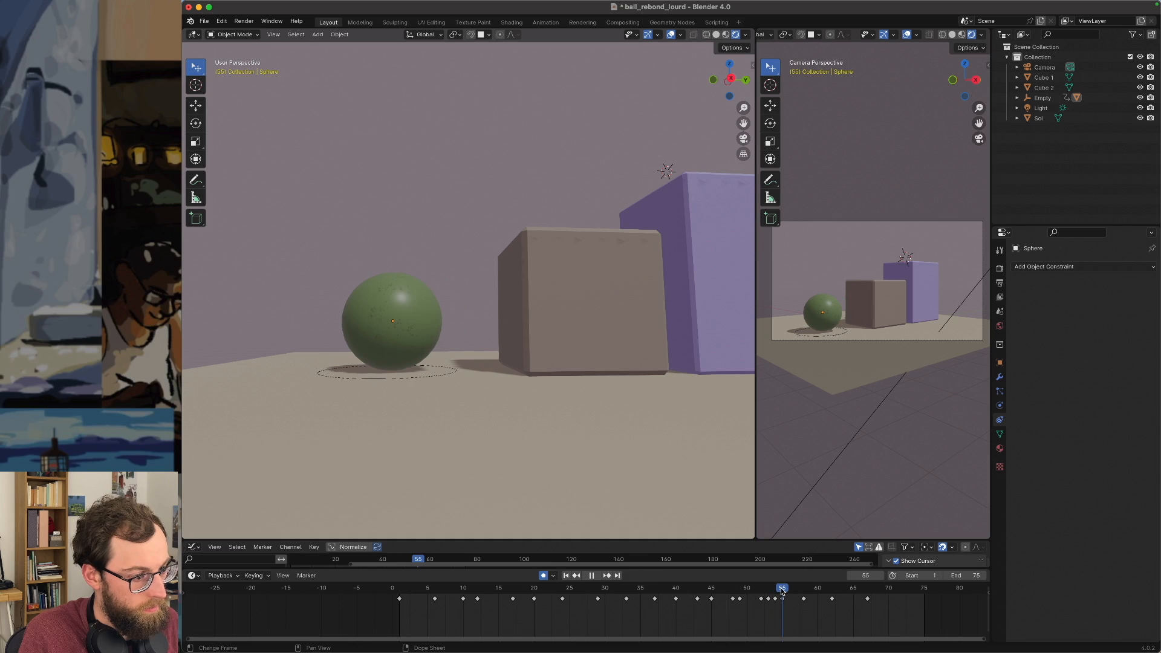
drag(869, 596, 869, 597)
drag(777, 602, 890, 600)
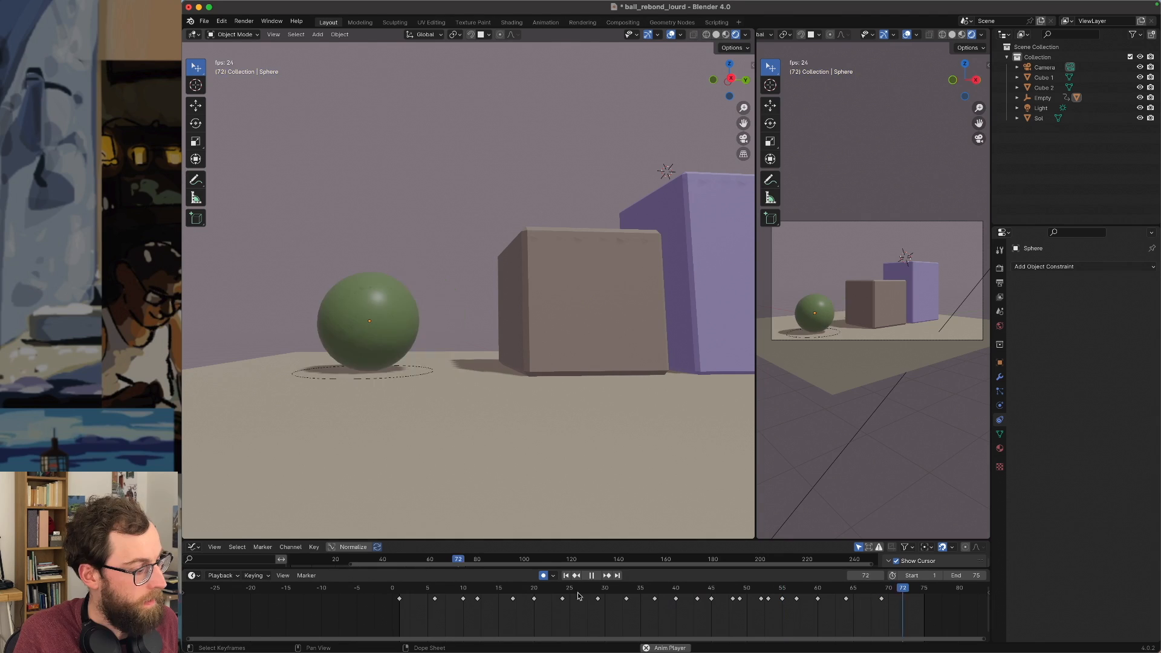
Spread the final ground keyframes further apart, to frames 56, 59, 62, 66 and 71.
key(space)
drag(760, 587, 805, 590)
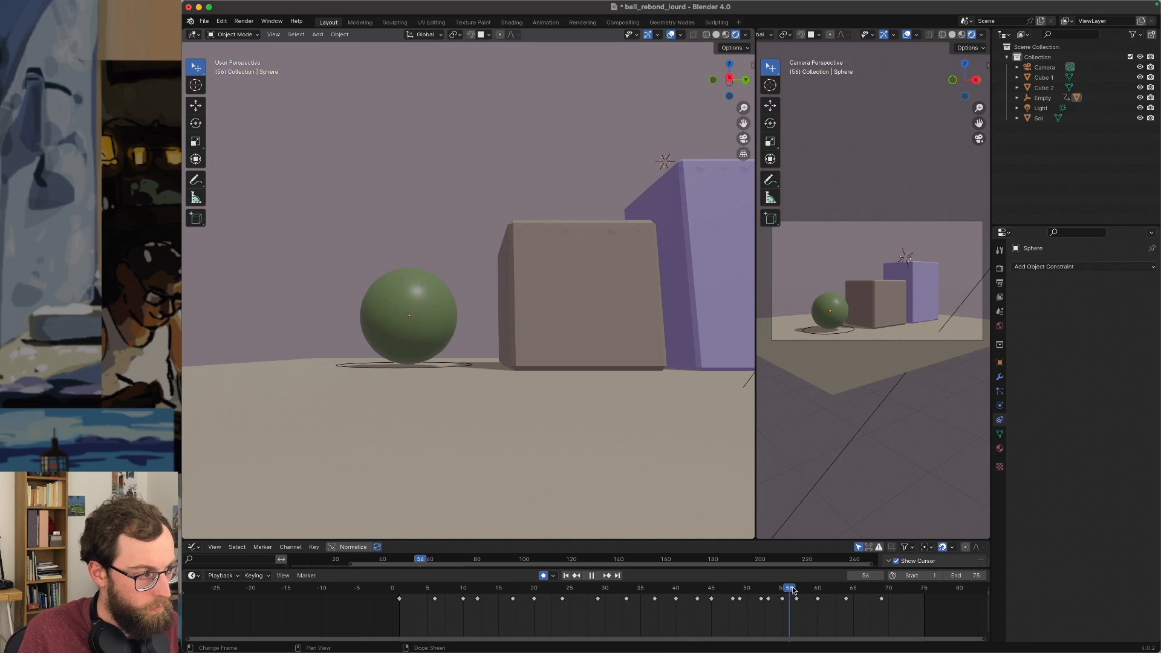
drag(790, 588, 888, 599)
drag(783, 598, 791, 599)
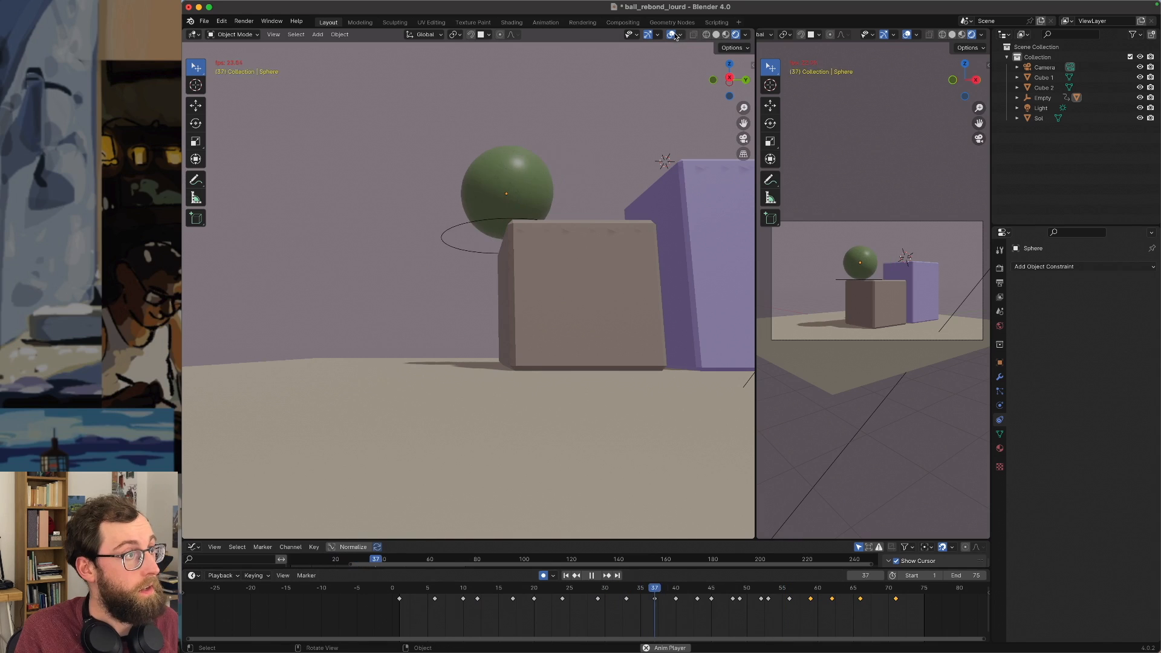
Hide the main viewport's overlays and play the animation, checking the slower ground roll from different angles.
key(shift+alt+z)
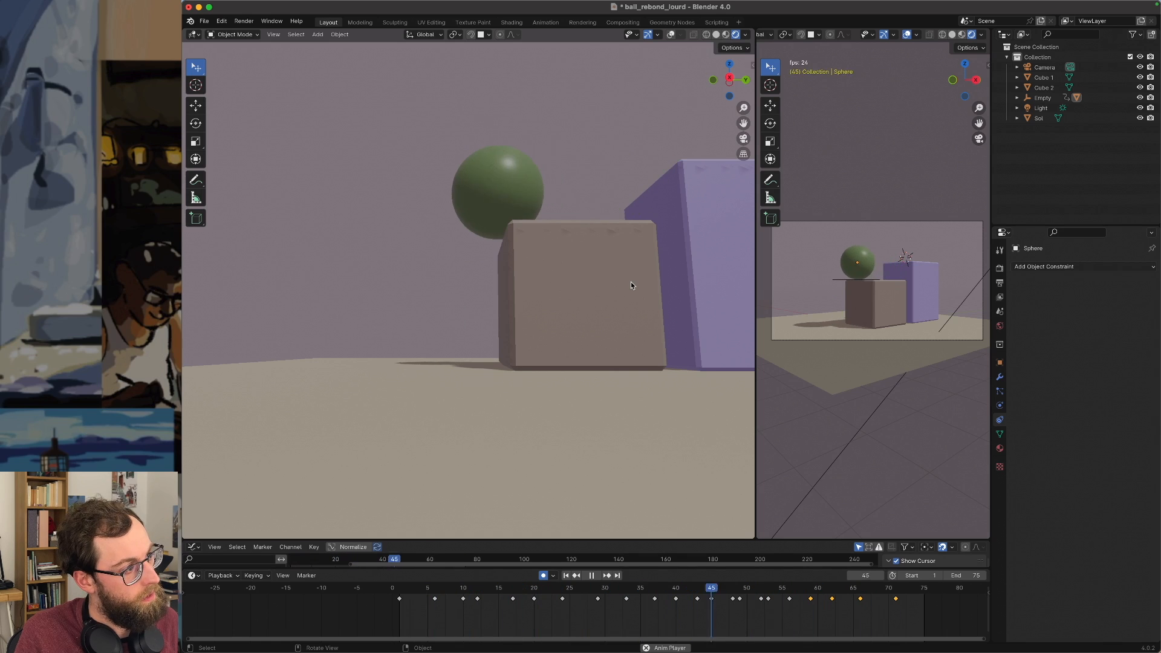
key(space)
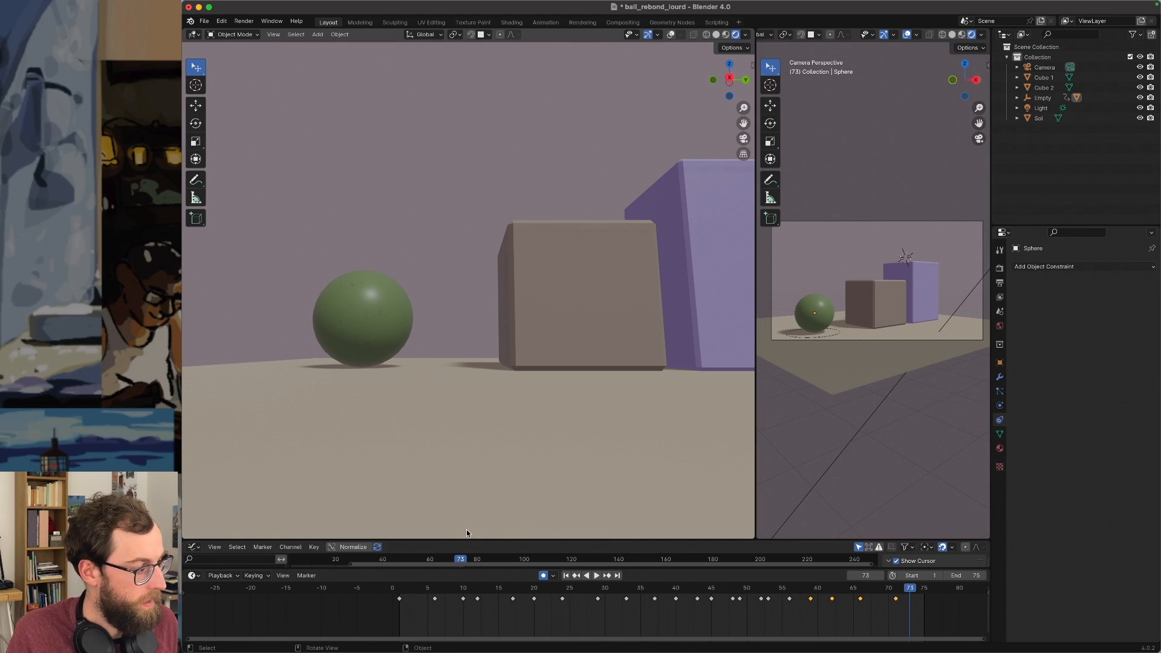
key(space)
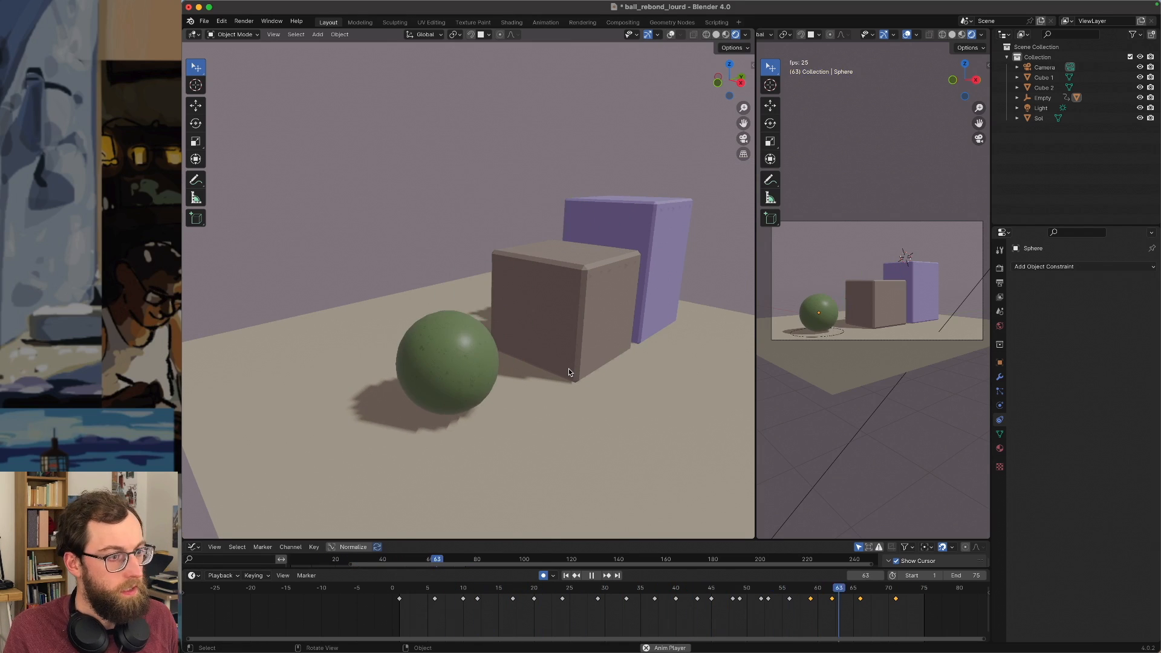
key(space)
Save the file and show the selected ball's material nodes in the Shading workspace, with the viewport overlays back on.
key(super+s)
click(584, 206)
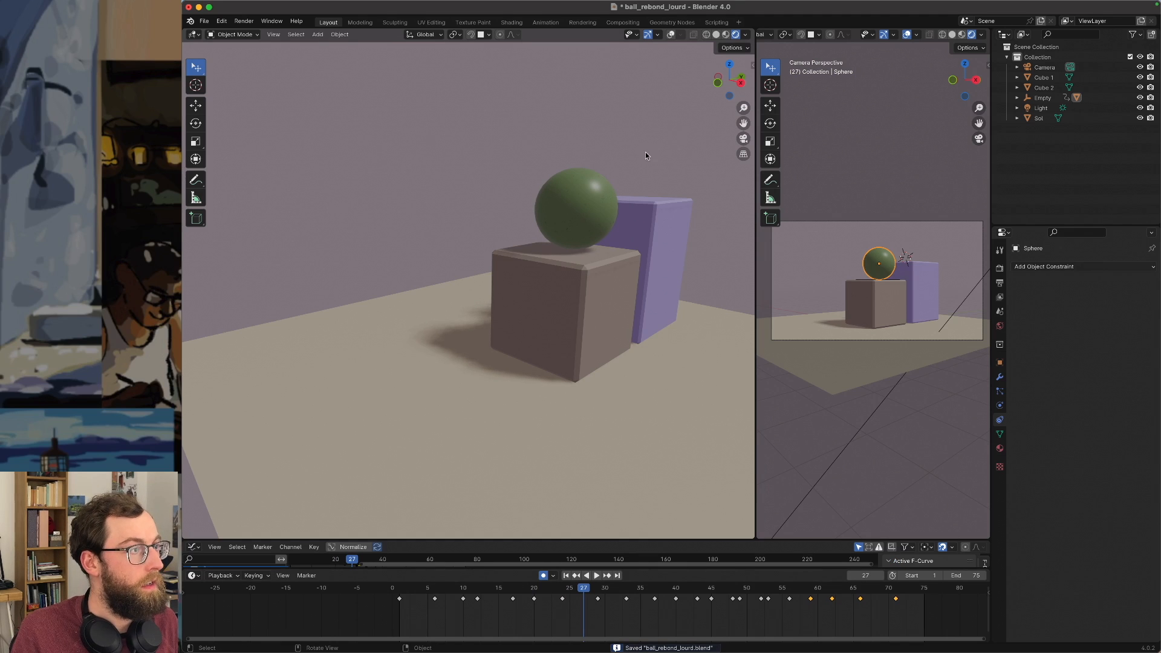
click(672, 34)
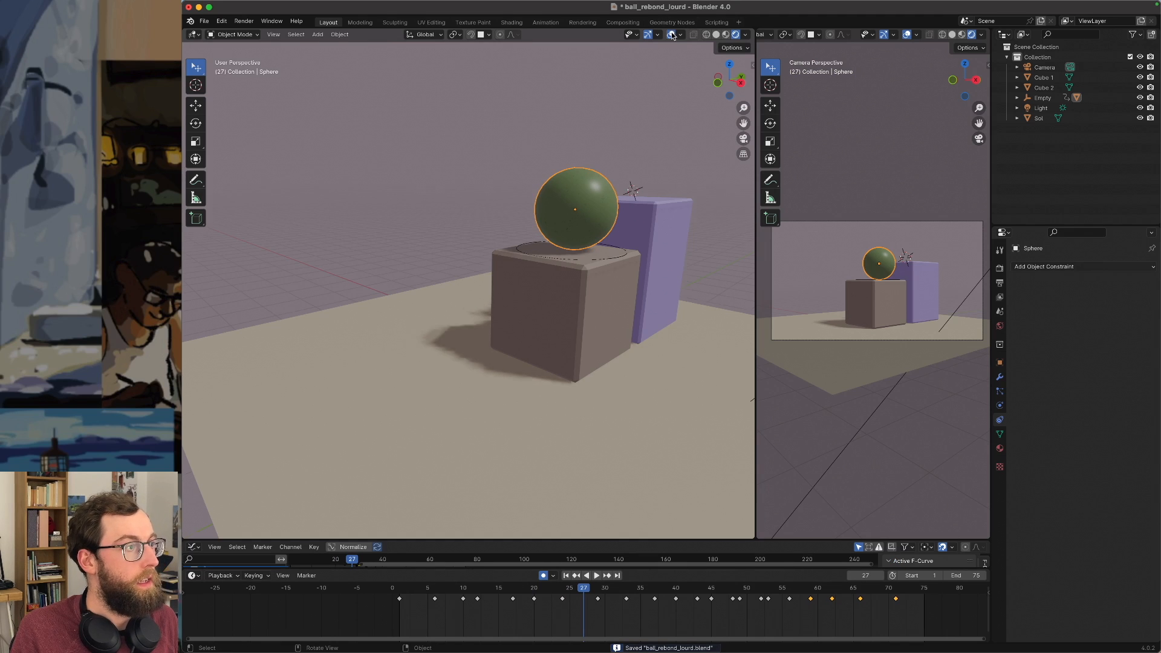
click(511, 22)
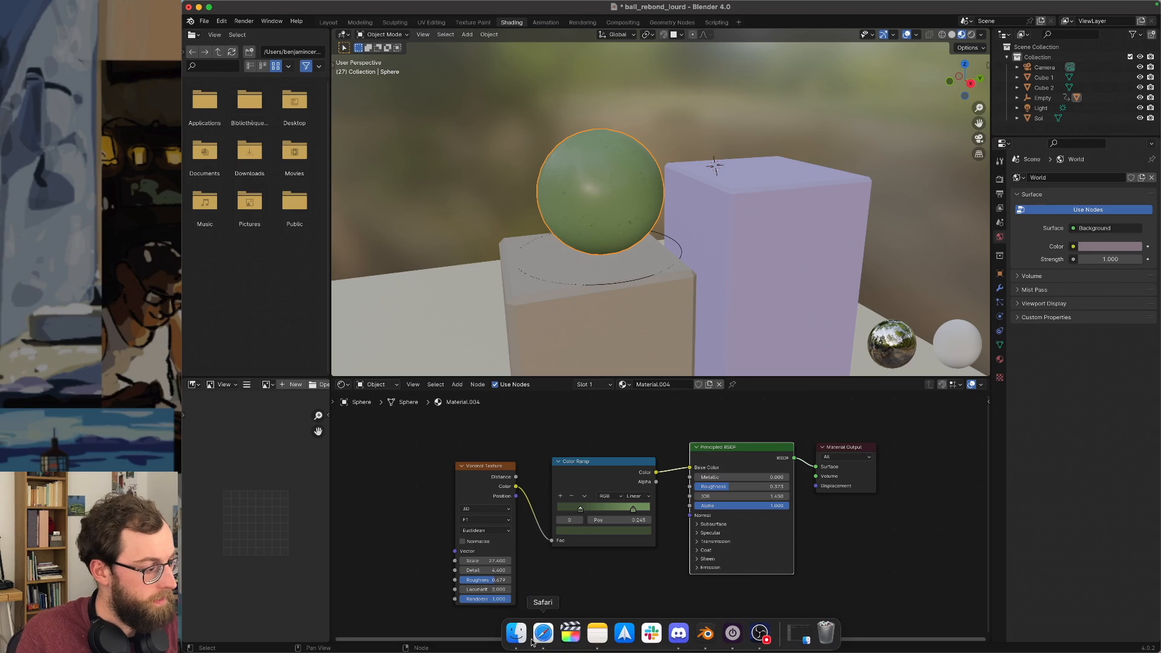
Switch to Safari, search YouTube for "blender clay shader" and open "Blender Clay Stop Motion Shader Tutorial".
click(542, 635)
click(582, 124)
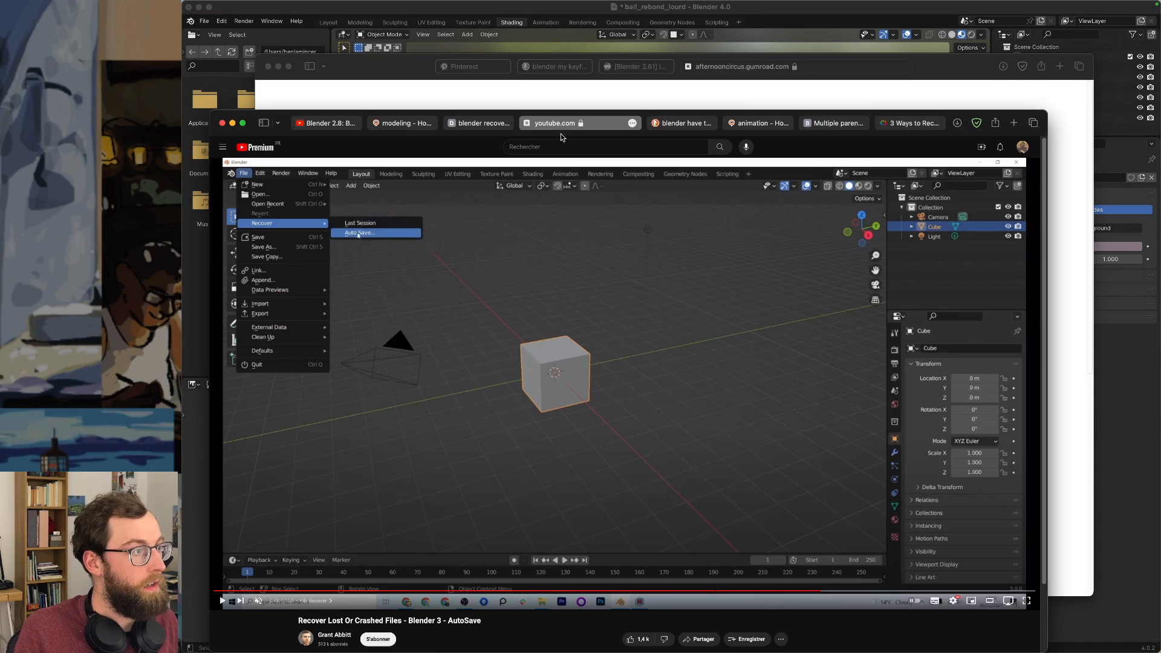
text(blender clay)
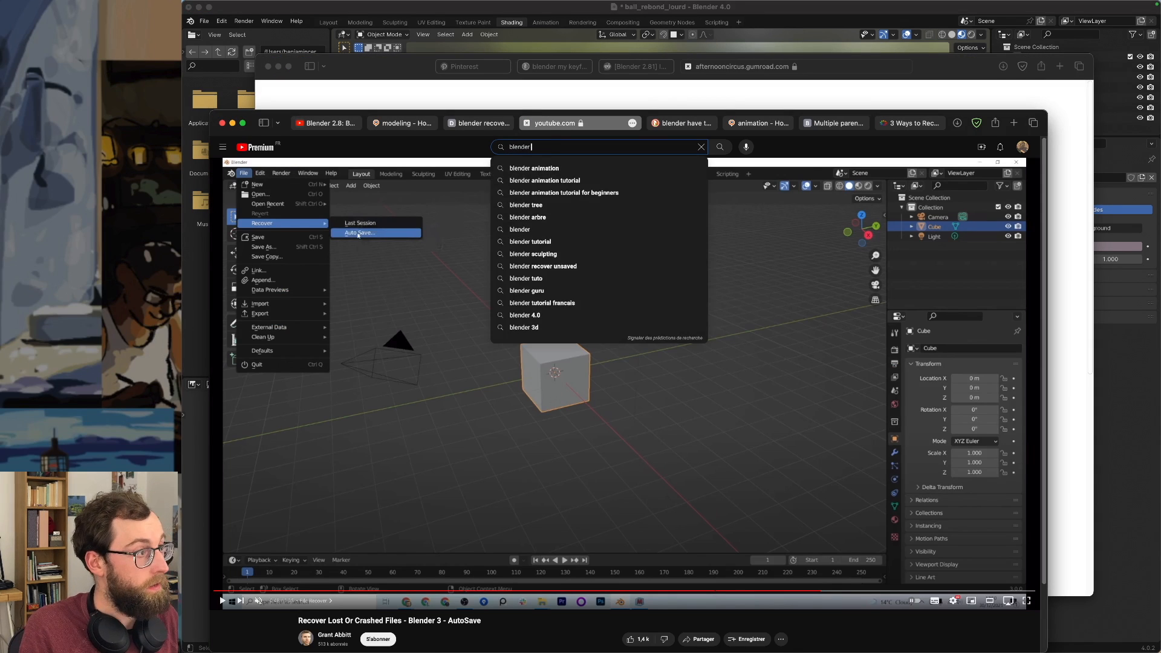
text( shader)
key(Return)
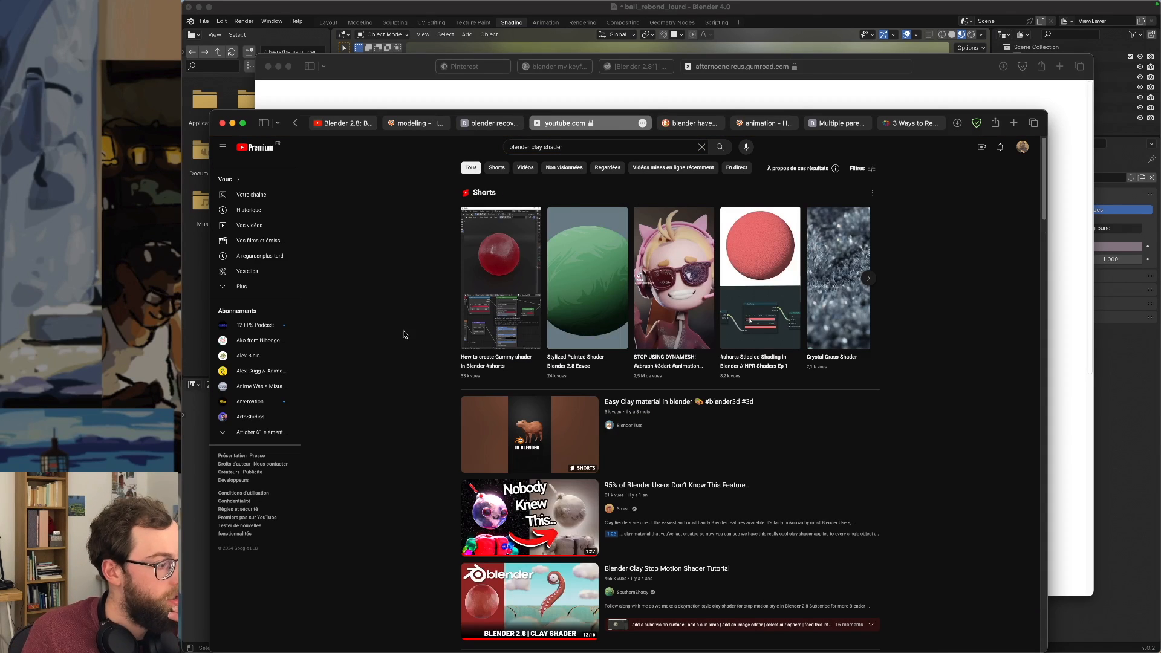
scroll(404, 367, down, 3)
scroll(404, 367, down, 4)
scroll(402, 366, up, 3)
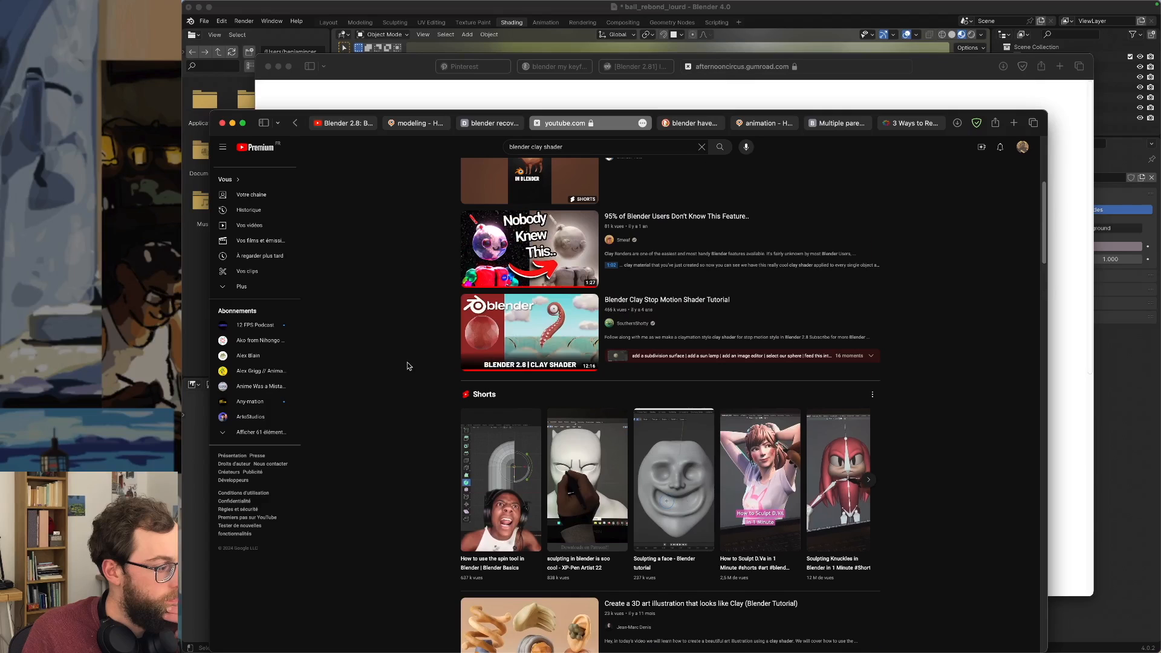
click(629, 301)
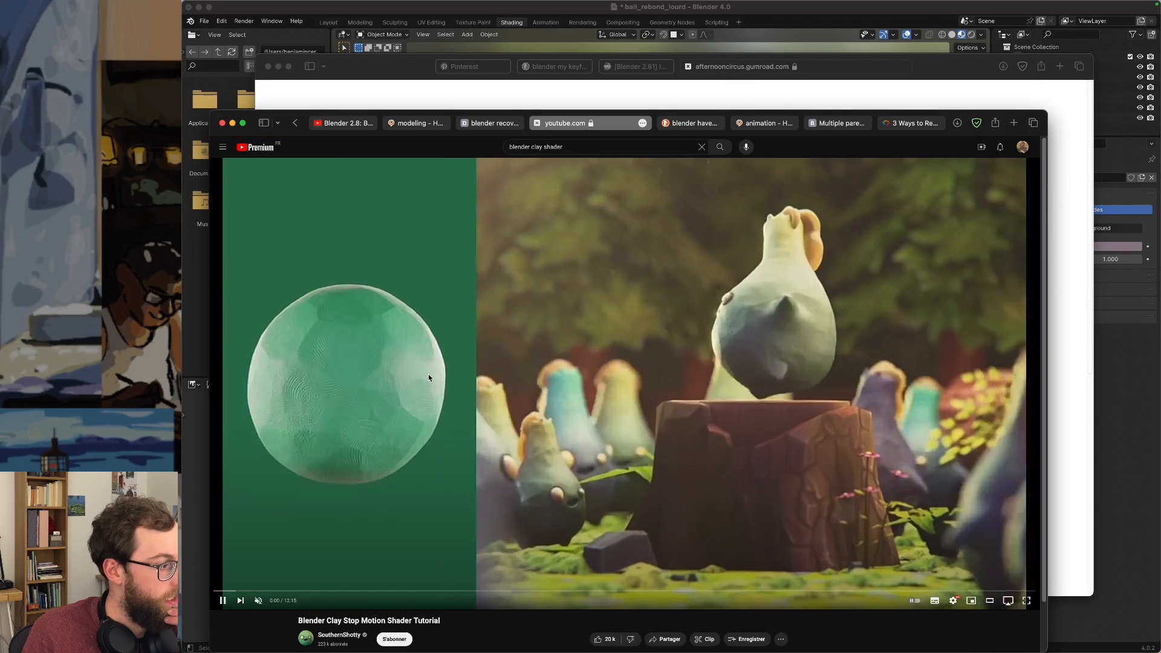
Skip through the tutorial to the part that connects the fingerprint texture to the shader's roughness.
click(287, 593)
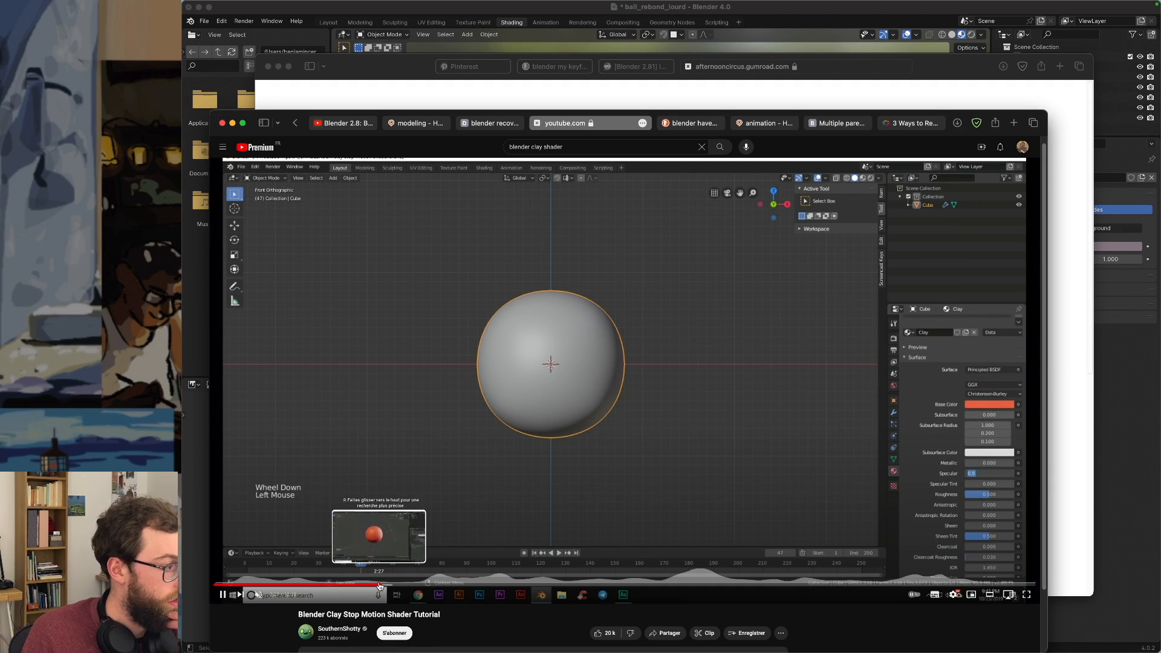
click(505, 585)
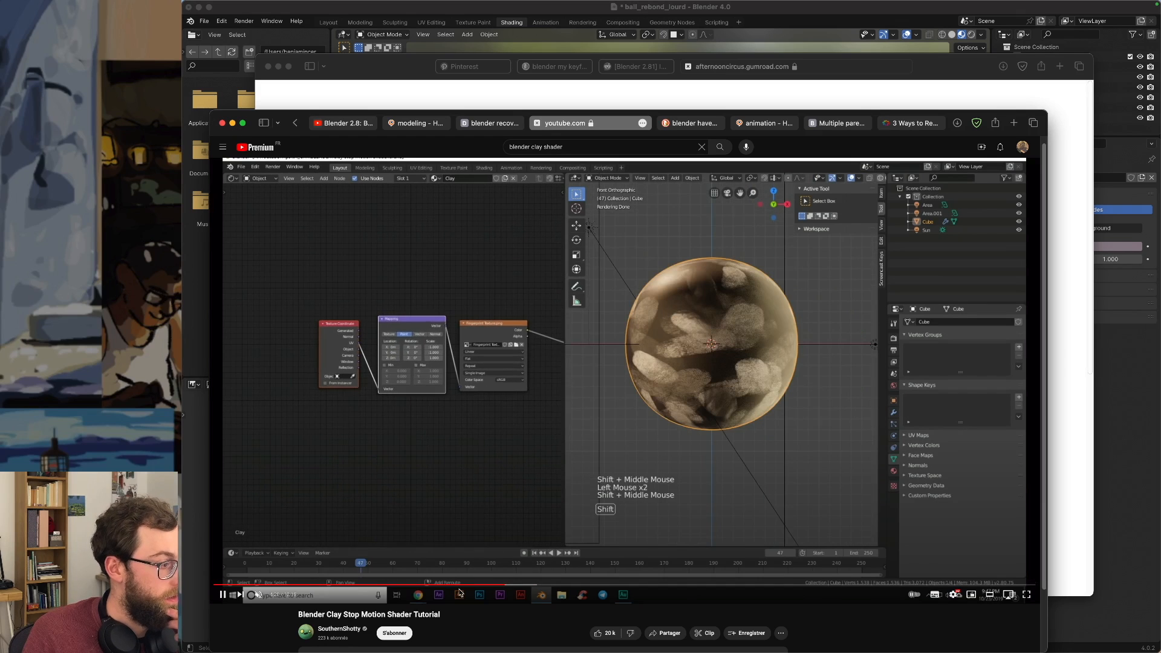
click(564, 585)
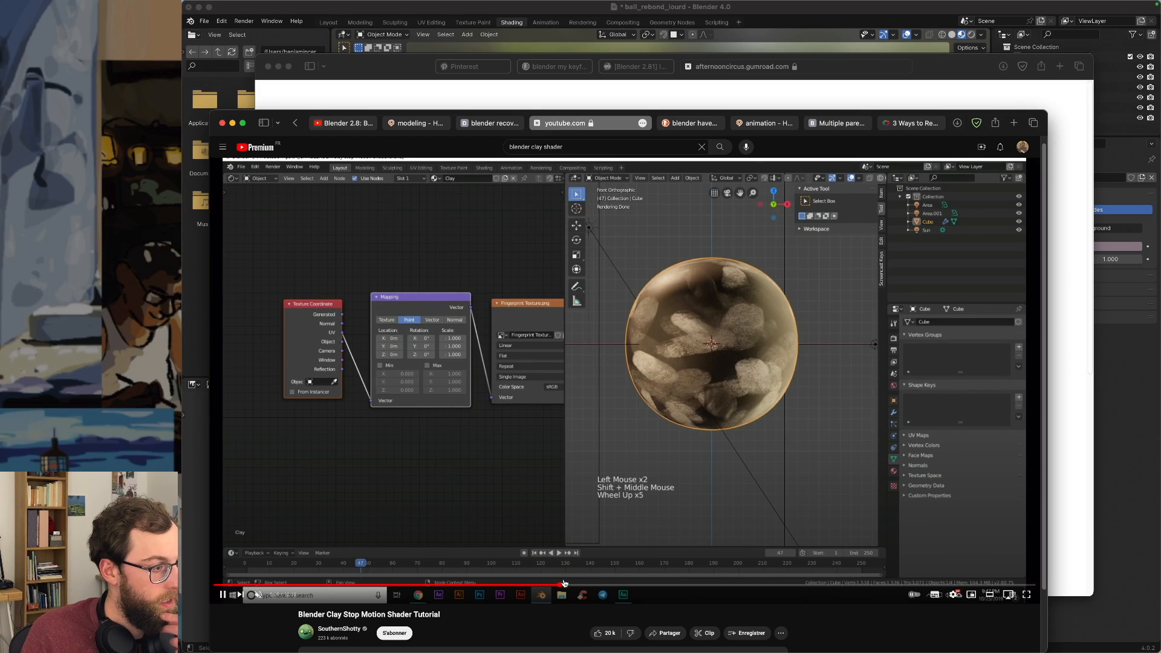
click(547, 584)
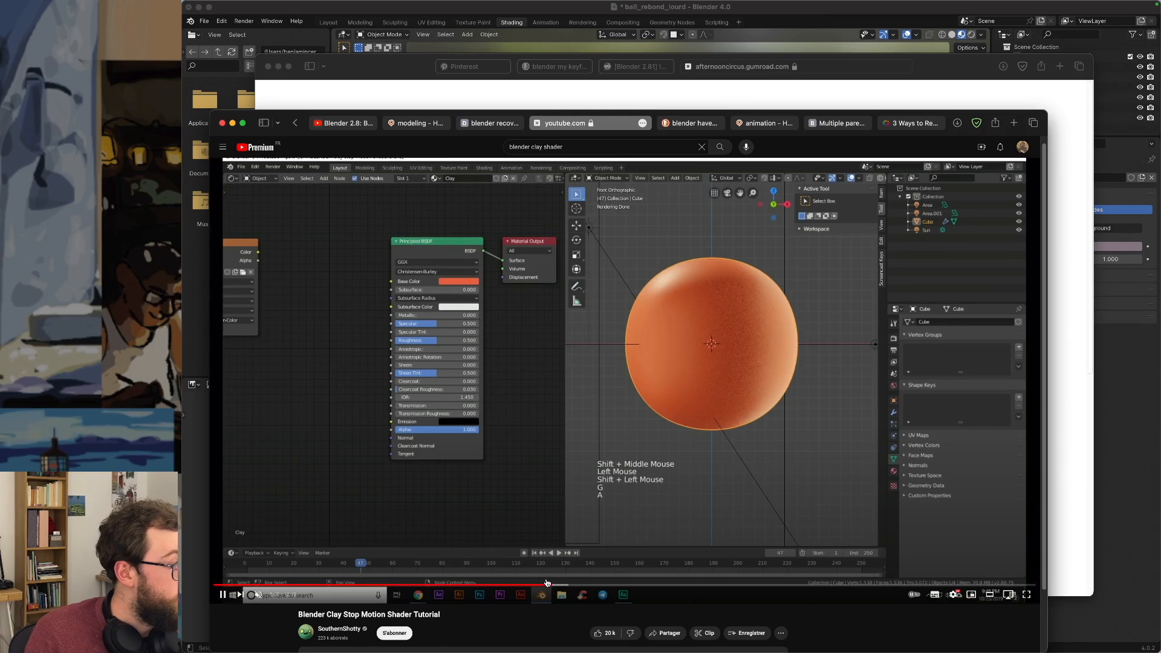
click(538, 584)
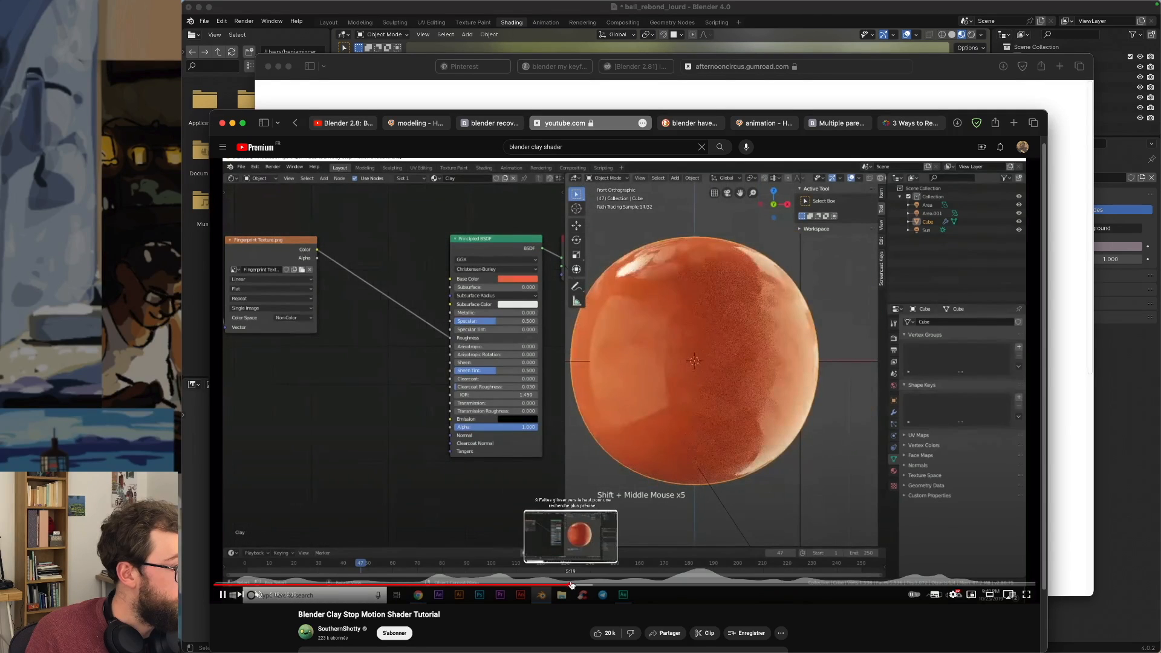
Return to Blender and add the image Fingerprints01_3K.png from Finder as a texture node in the ball's material.
click(756, 11)
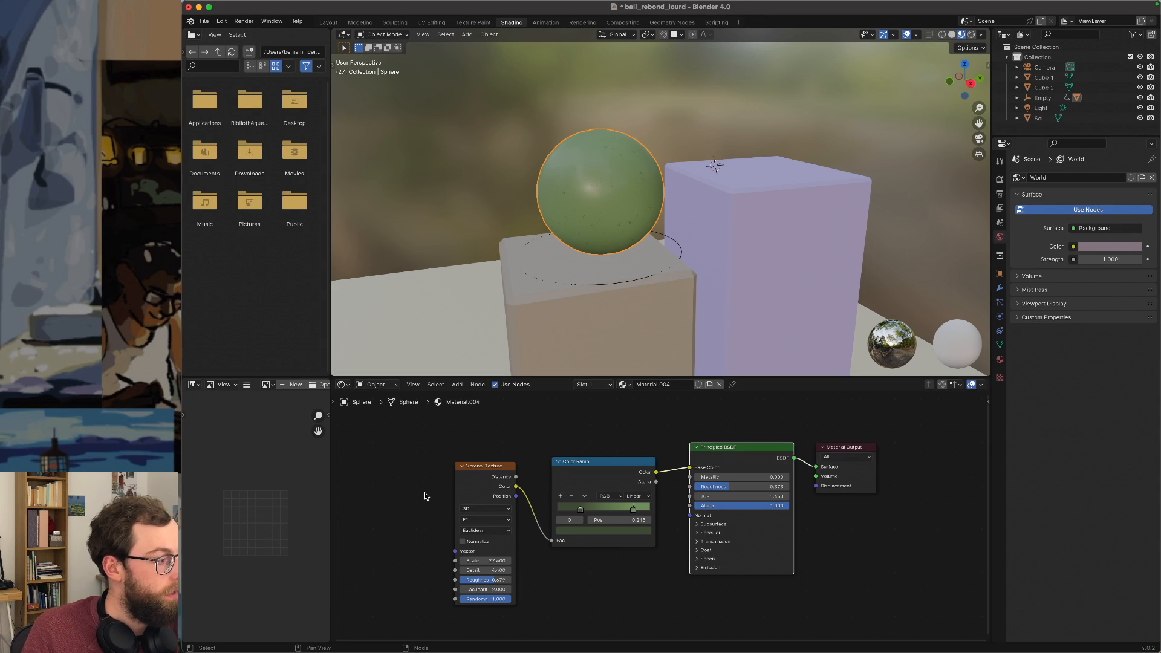
middle_drag(425, 495, 535, 487)
key(super+space)
text(finder)
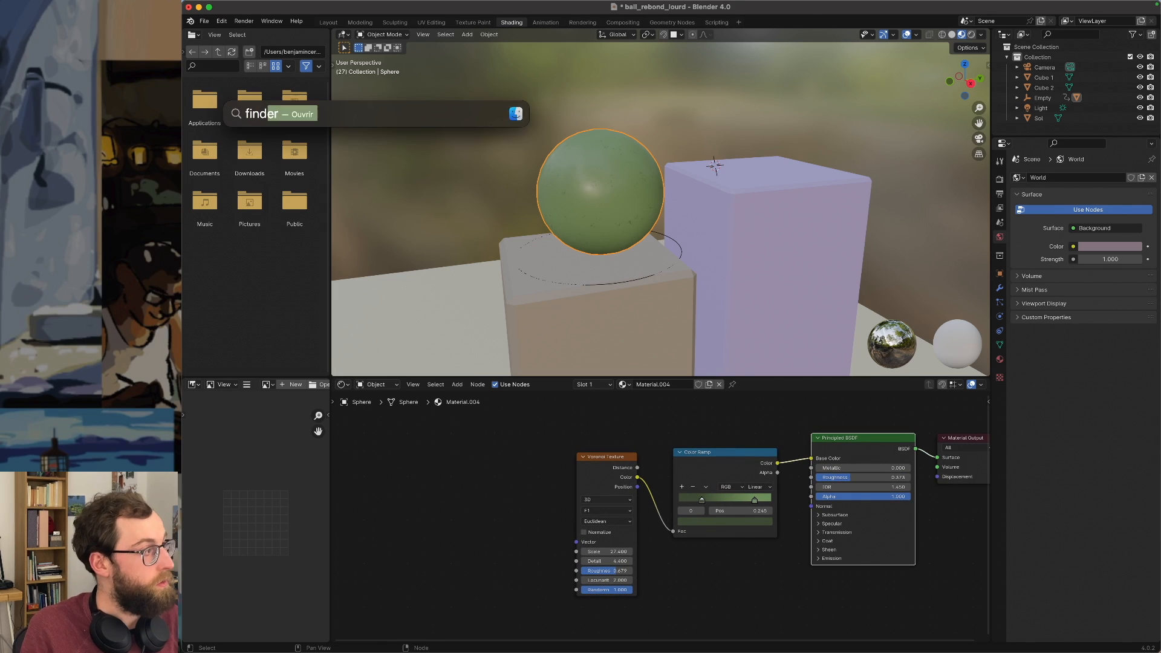
key(Return)
drag(793, 274, 772, 292)
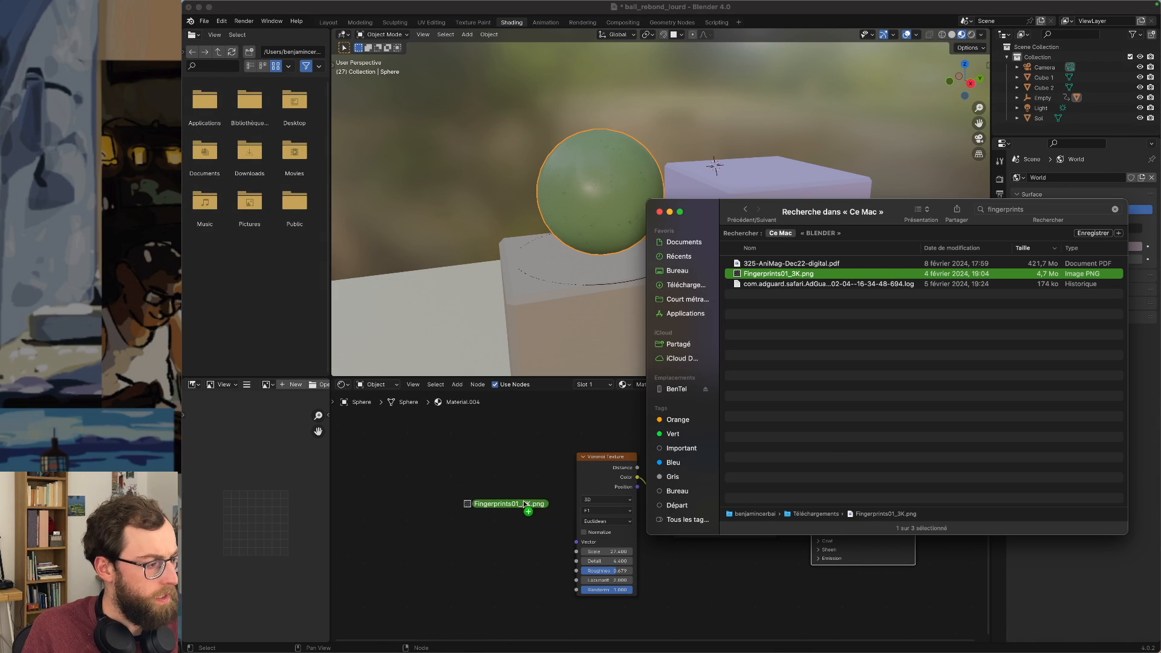
drag(524, 504, 520, 504)
click(484, 450)
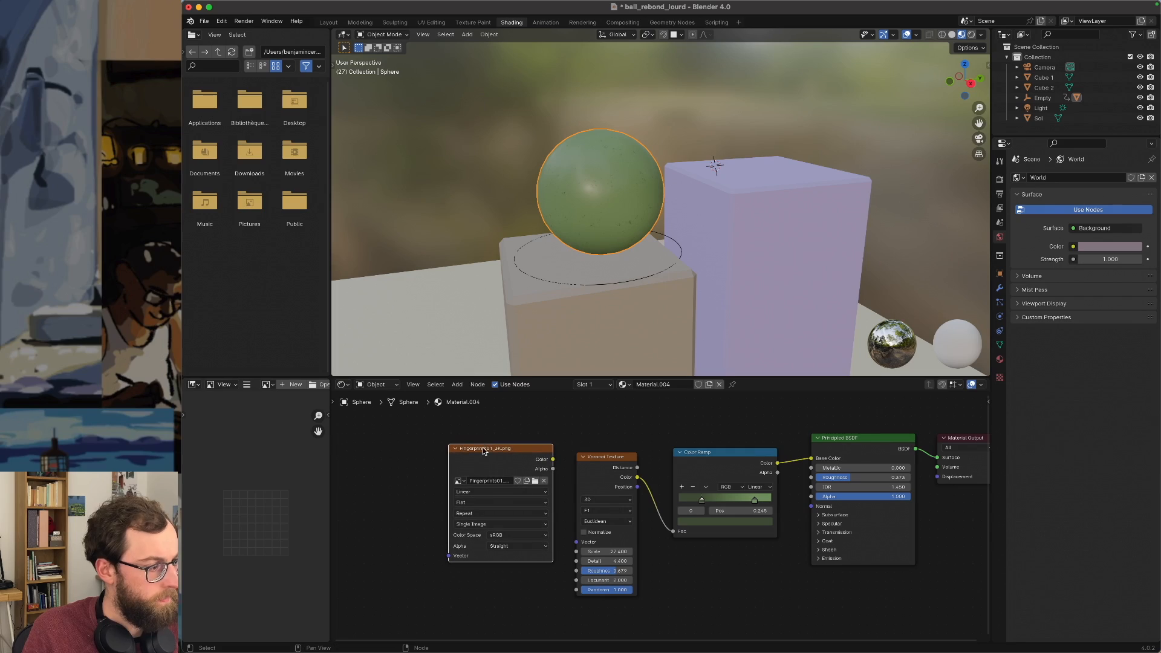
Following the tutorial, disconnect the green Color Ramp from Base Color and link the fingerprint image's Color to the Principled BSDF's Roughness.
key(ctrl+Up)
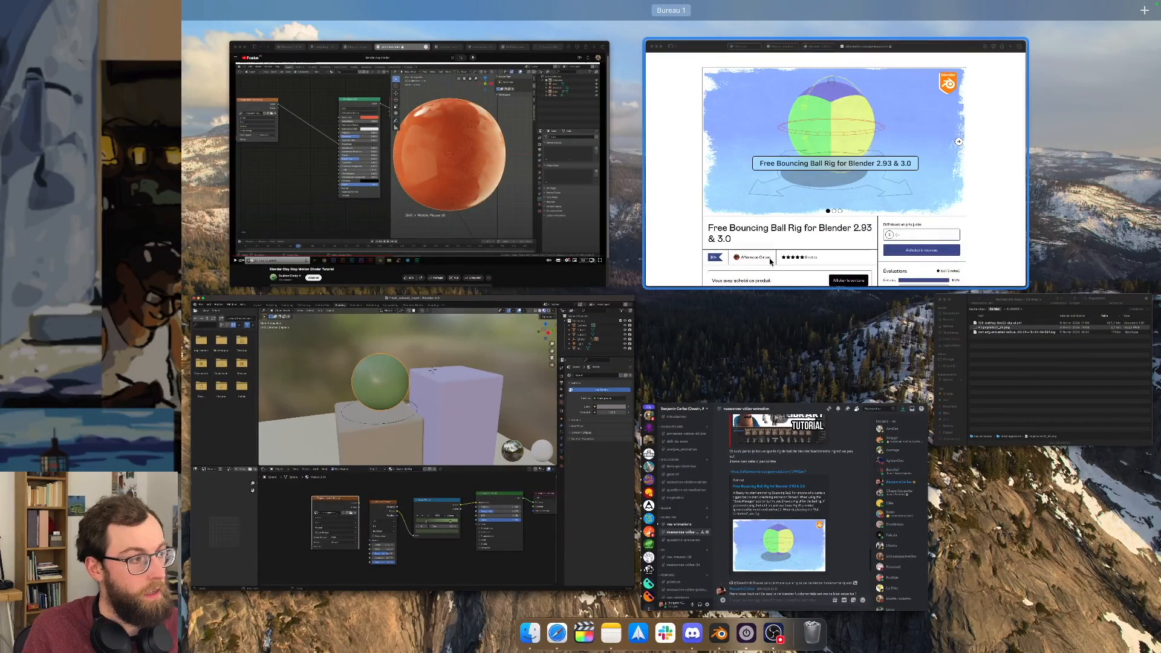
click(502, 239)
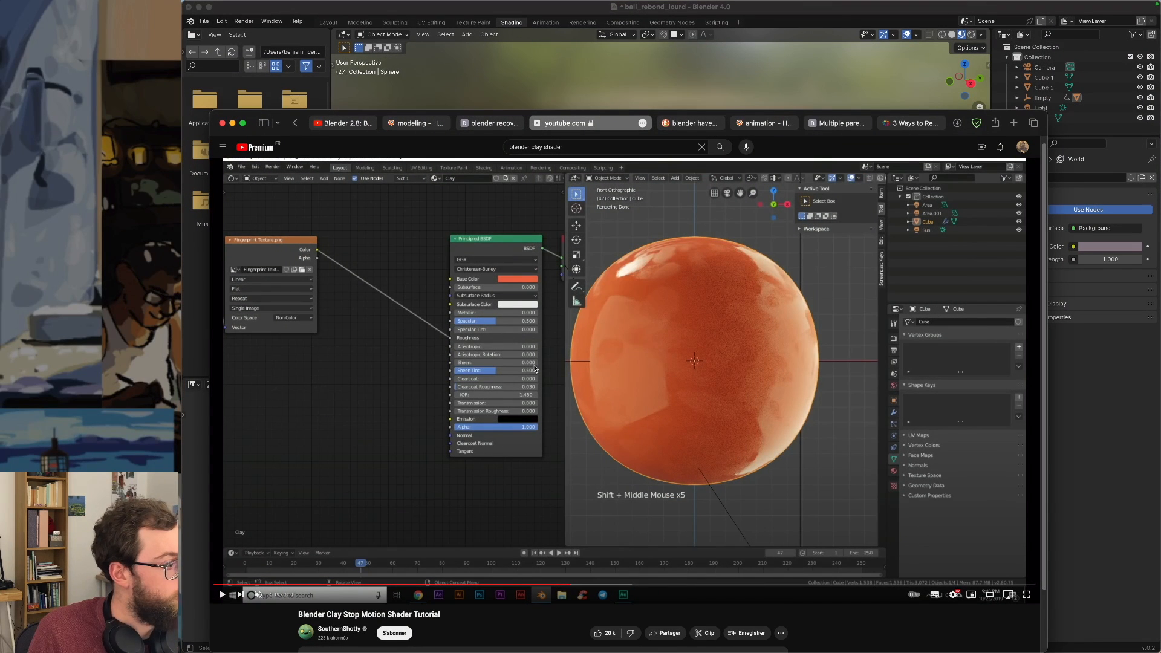
click(808, 13)
click(619, 457)
drag(619, 457, 603, 482)
drag(807, 459, 801, 461)
drag(760, 589, 370, 500)
drag(549, 465, 809, 477)
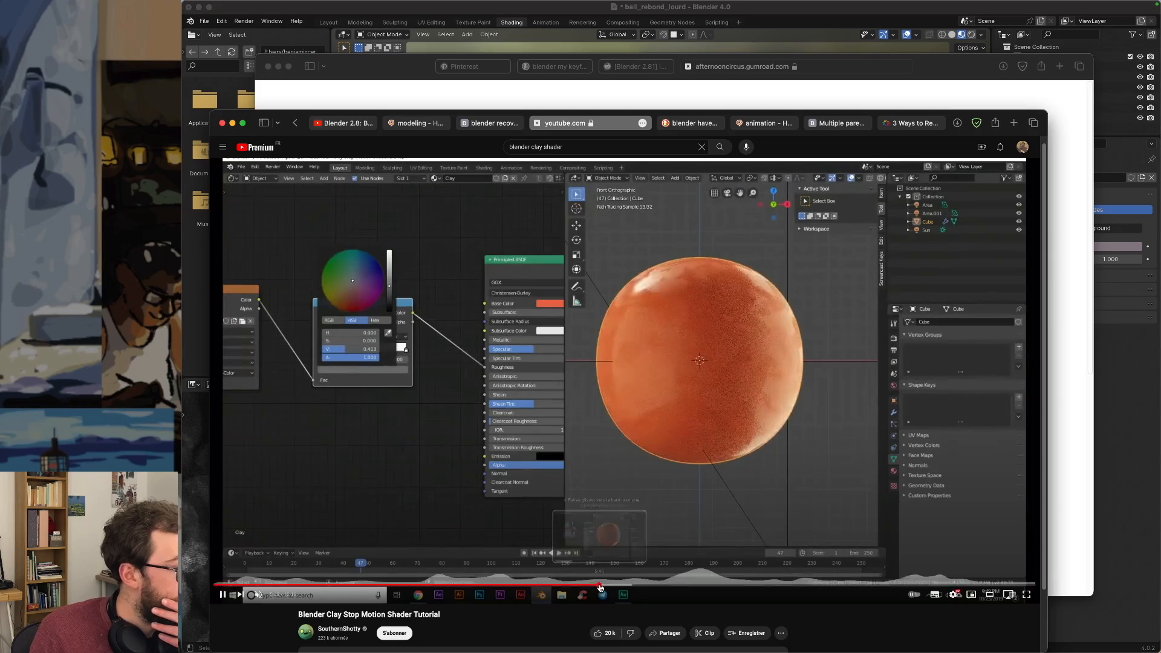
Following the tutorial's next part, insert a new Color Ramp between the fingerprint image and the Roughness input.
click(607, 585)
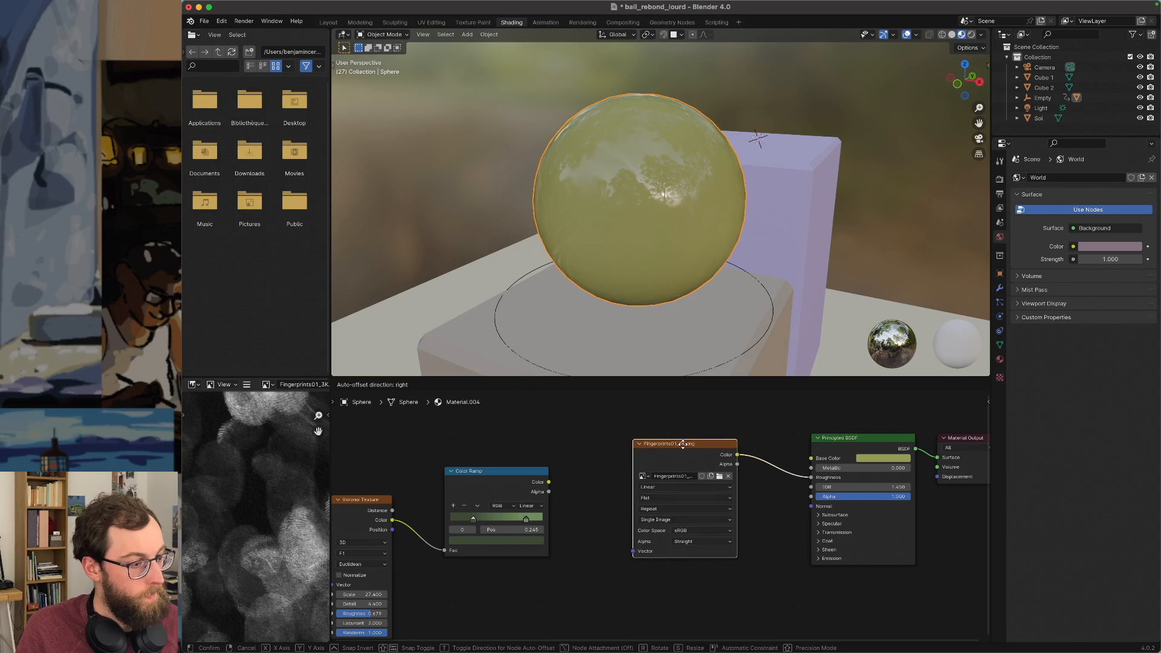
drag(683, 439, 632, 439)
key(shift+a)
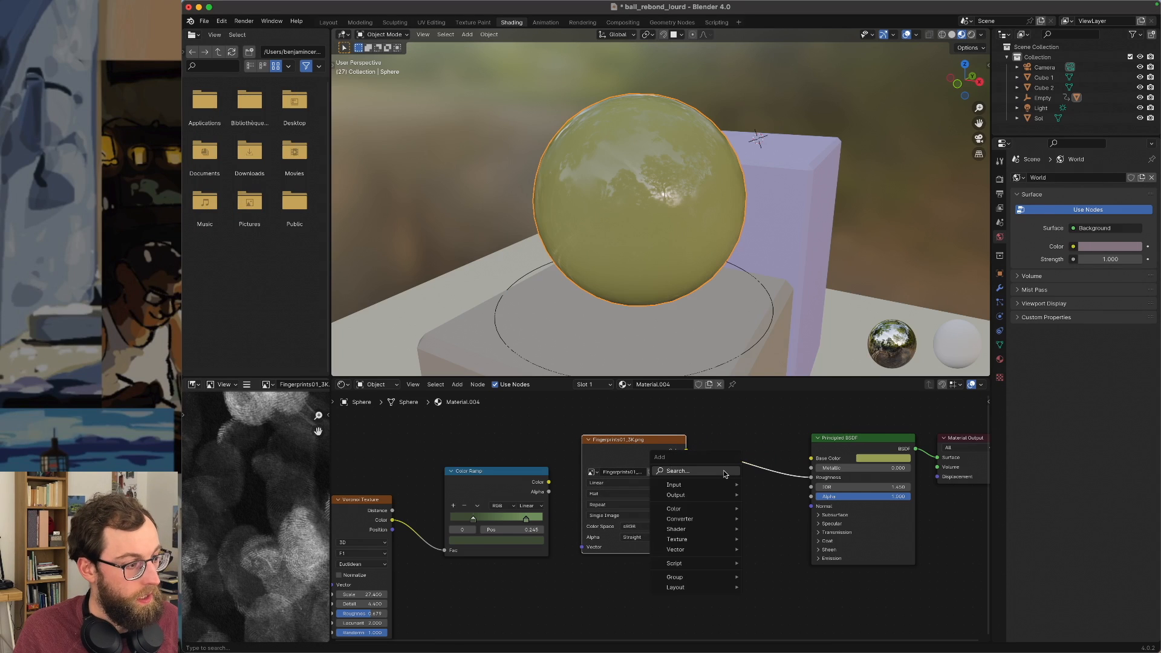
click(724, 471)
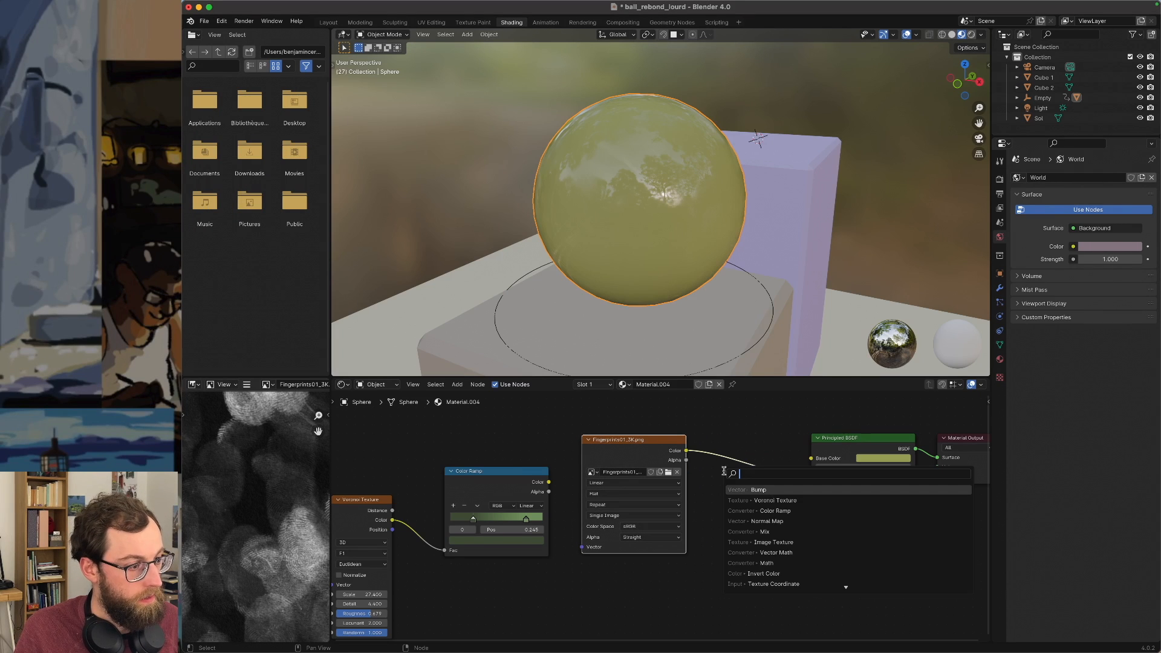
click(773, 510)
click(801, 475)
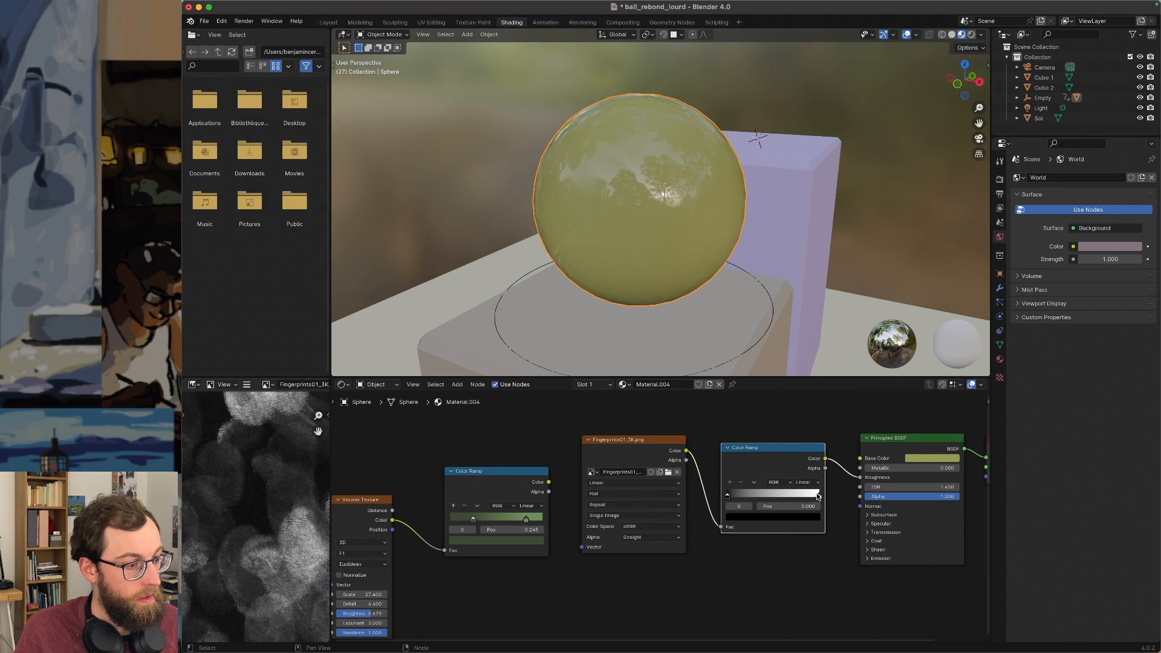
Move the new Color Ramp's white stop to position 0.877 and change its color to a dark bluish purple.
drag(818, 496, 804, 497)
click(806, 517)
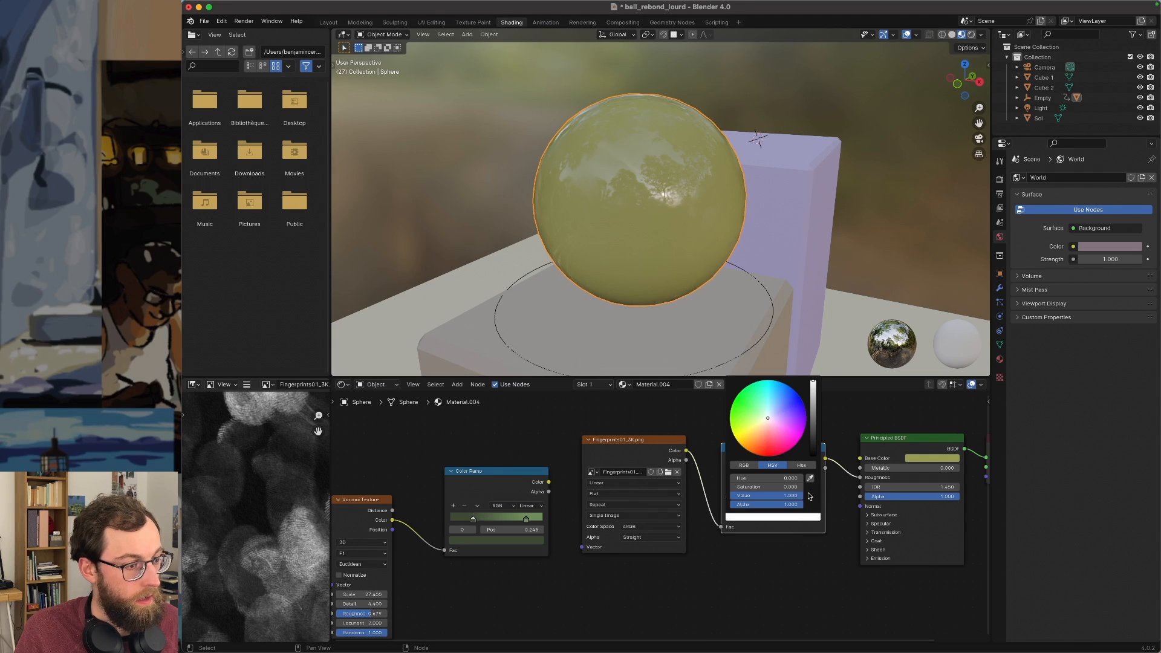
mouse_move(815, 412)
mouse_down()
mouse_move(813, 436)
mouse_move(813, 421)
mouse_move(783, 413)
mouse_up()
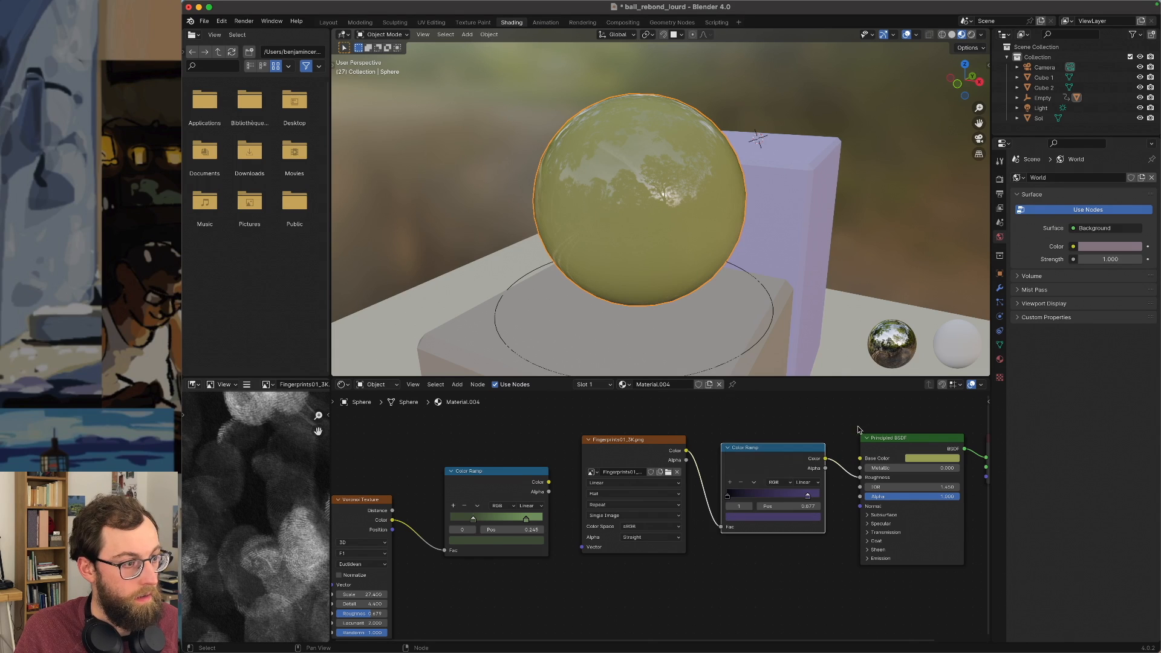
Add a Bump node to the ball's material and link its Normal output to the Principled BSDF's Normal input.
scroll(703, 629, right, 5)
key(shift+a)
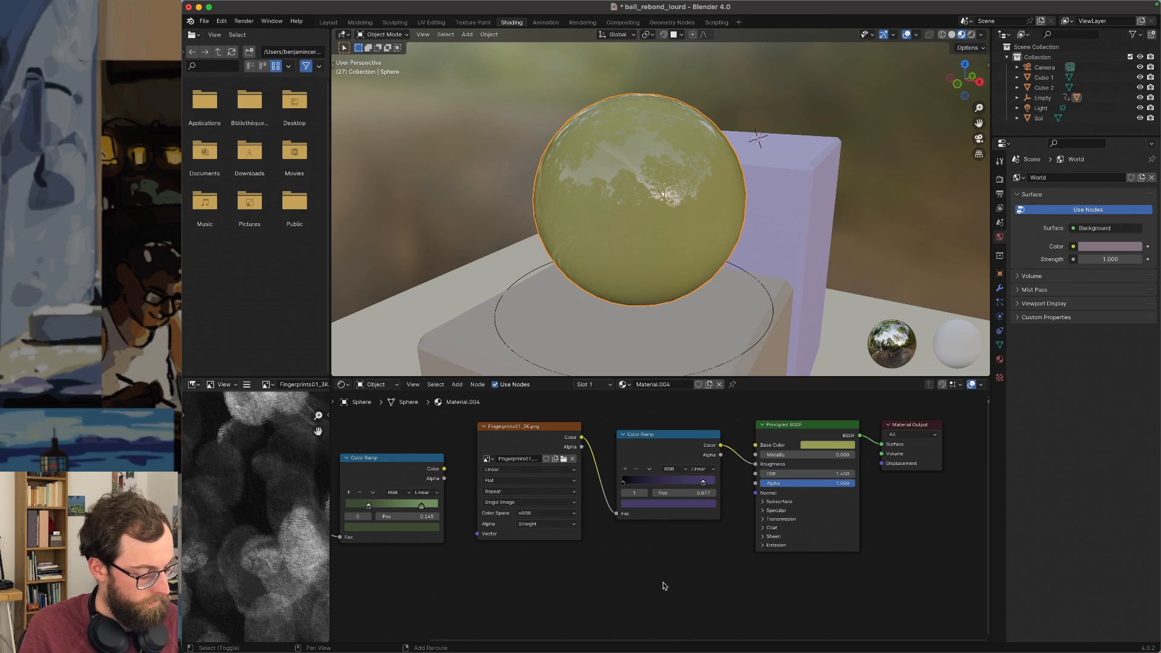
mouse_move(664, 585)
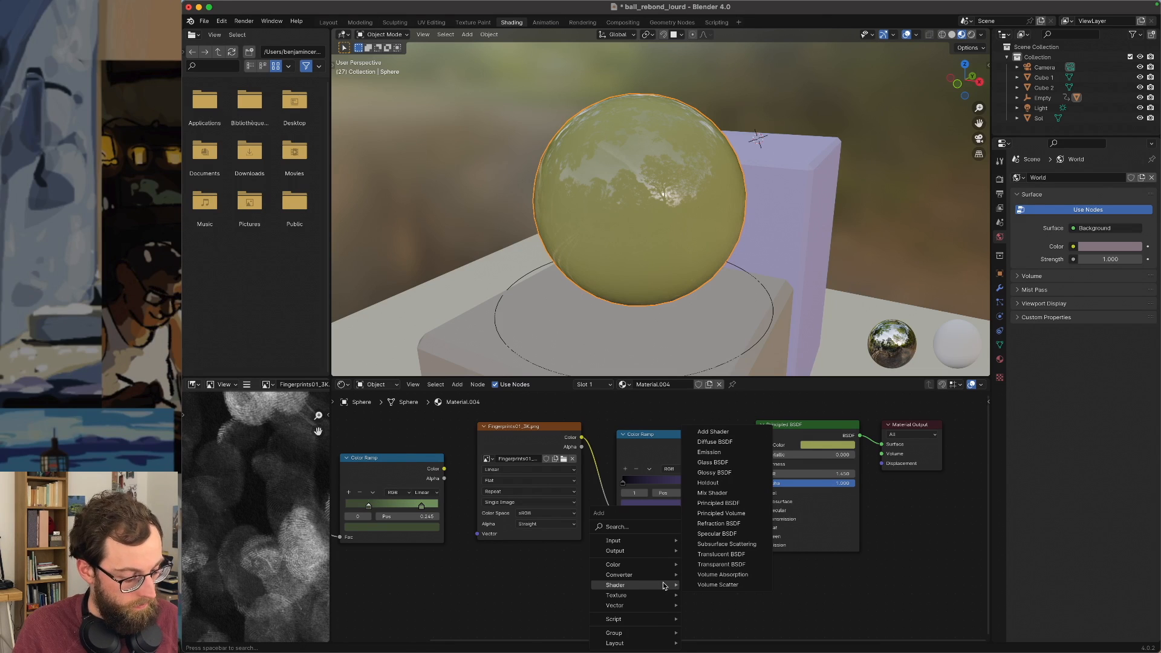
text(bump)
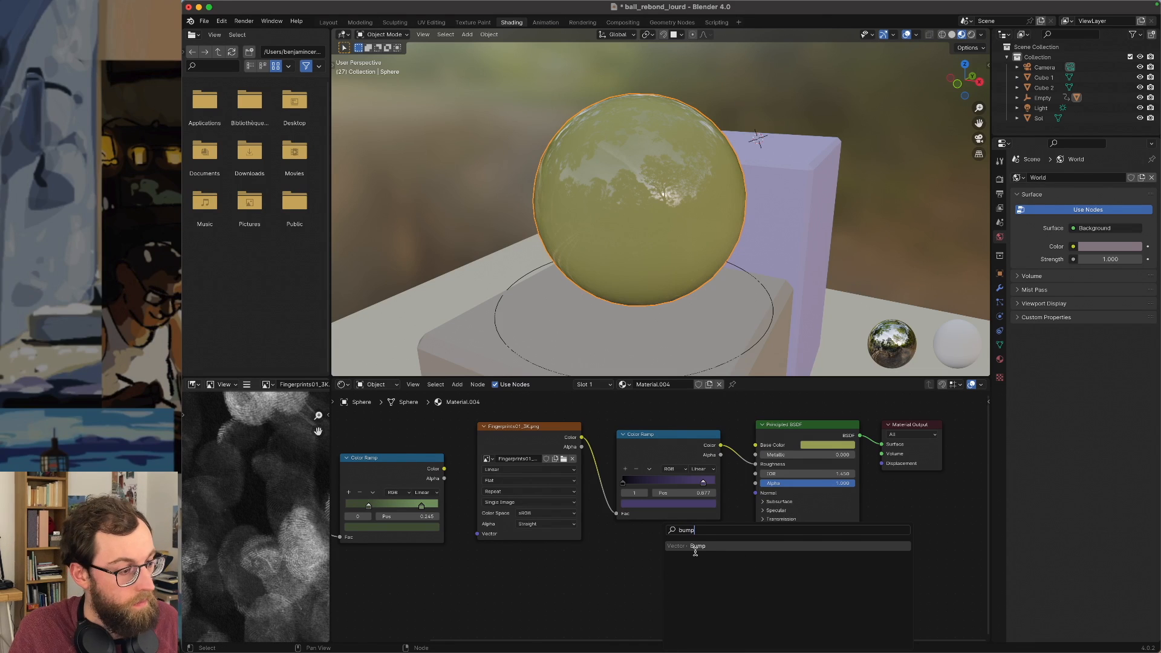
click(695, 547)
click(712, 566)
drag(710, 565, 755, 493)
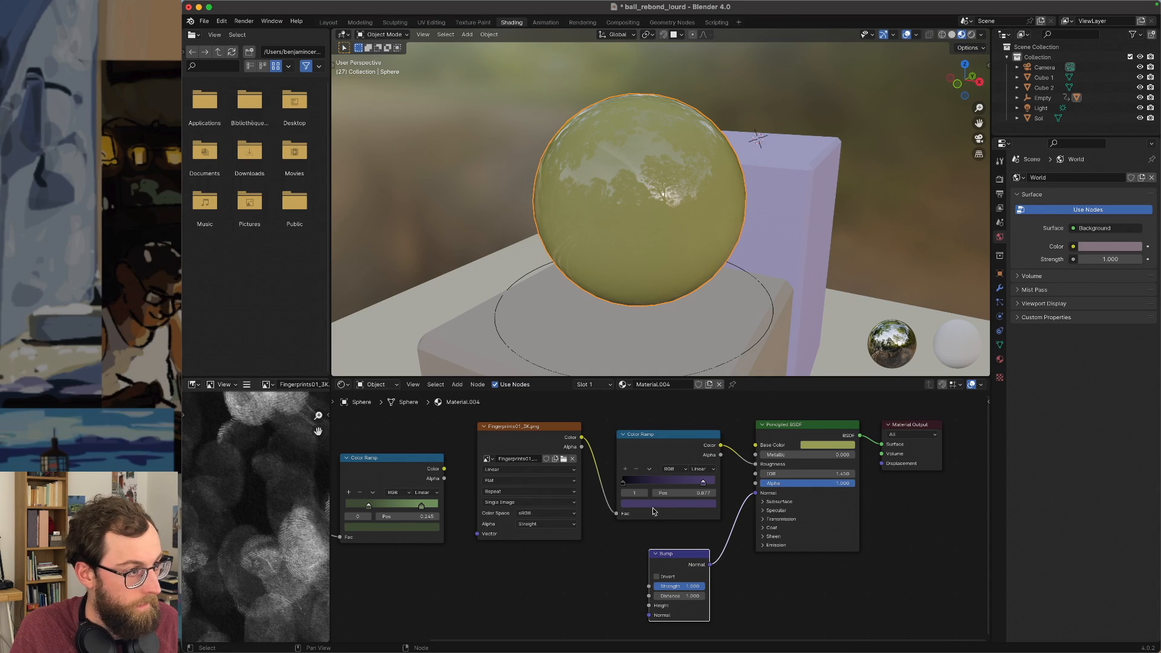
Following the tutorial's node setup, link the fingerprint image's Color to the Bump node's Height, enable Invert and lower the Strength to 0.179.
drag(581, 437, 650, 618)
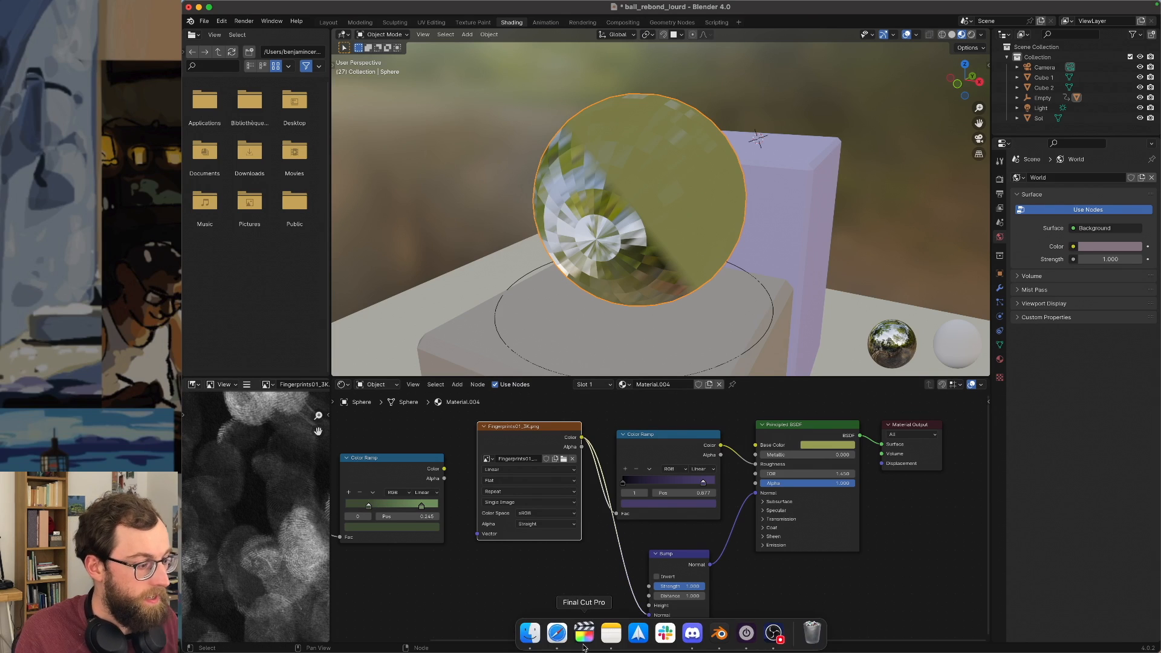
click(554, 632)
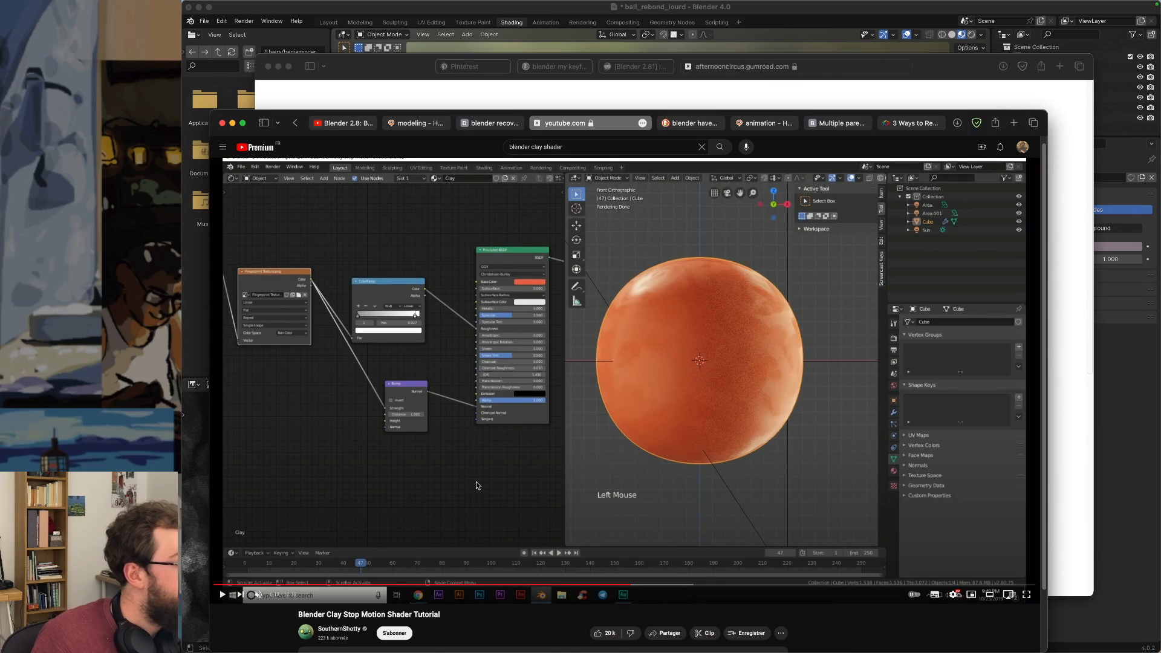
mouse_move(595, 651)
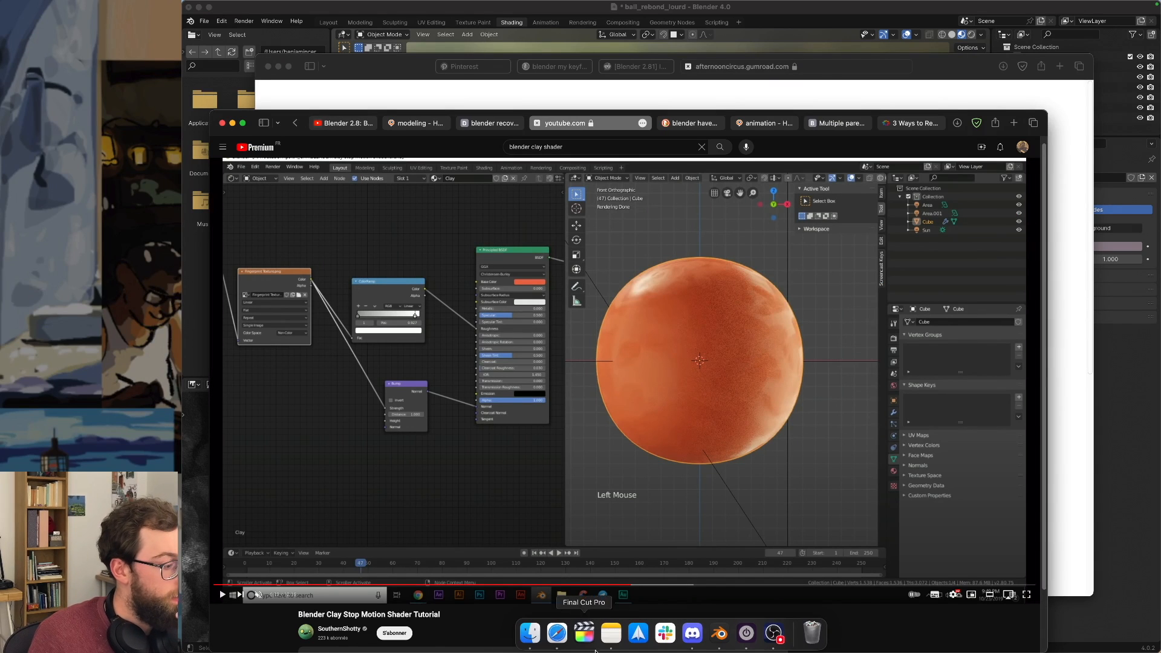
click(719, 633)
drag(645, 612, 648, 586)
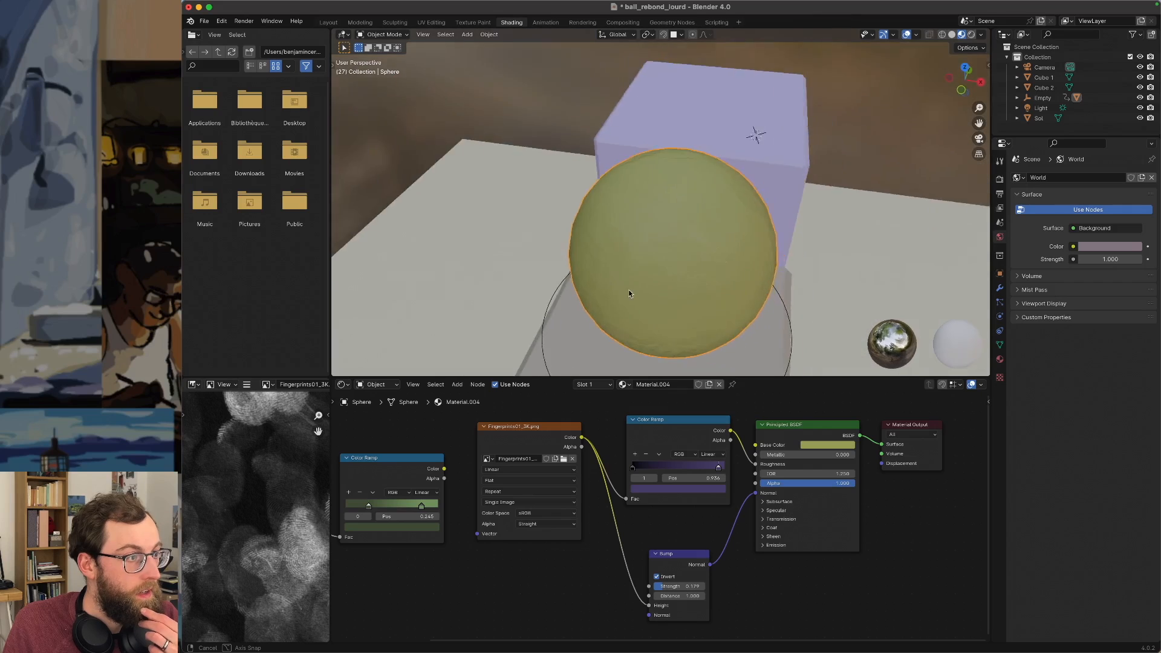
Examine the bump relief on the ball's surface up close and compare it with the whole fingerprint image.
middle_drag(580, 284, 611, 271)
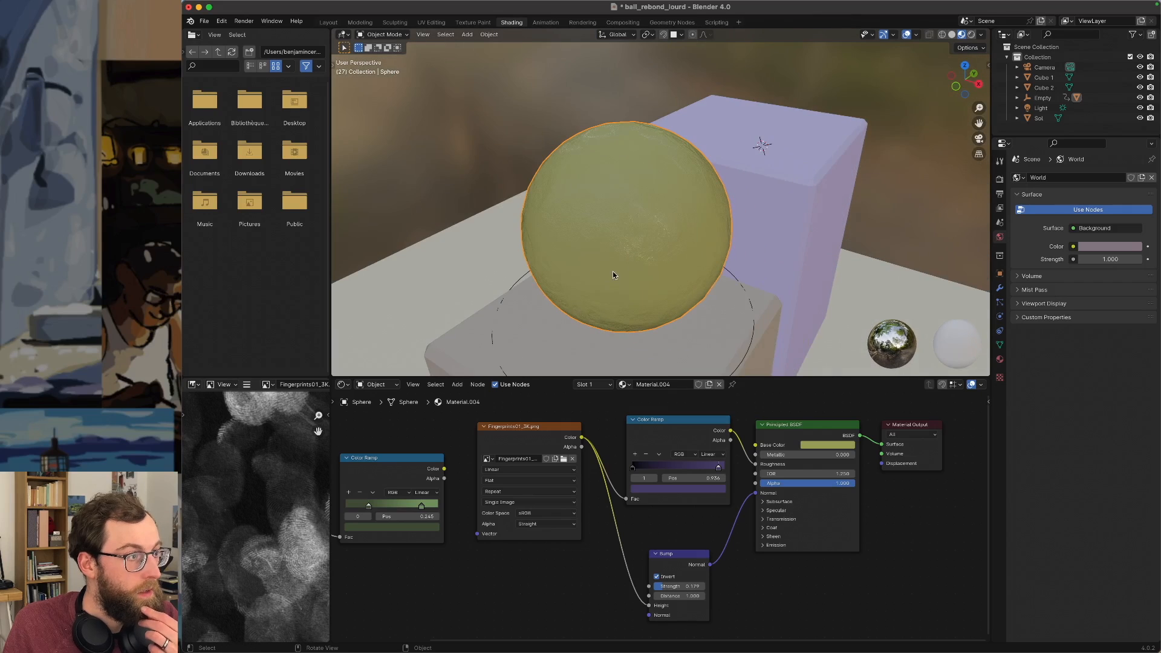
scroll(612, 271, up, 3)
middle_drag(659, 221, 599, 199)
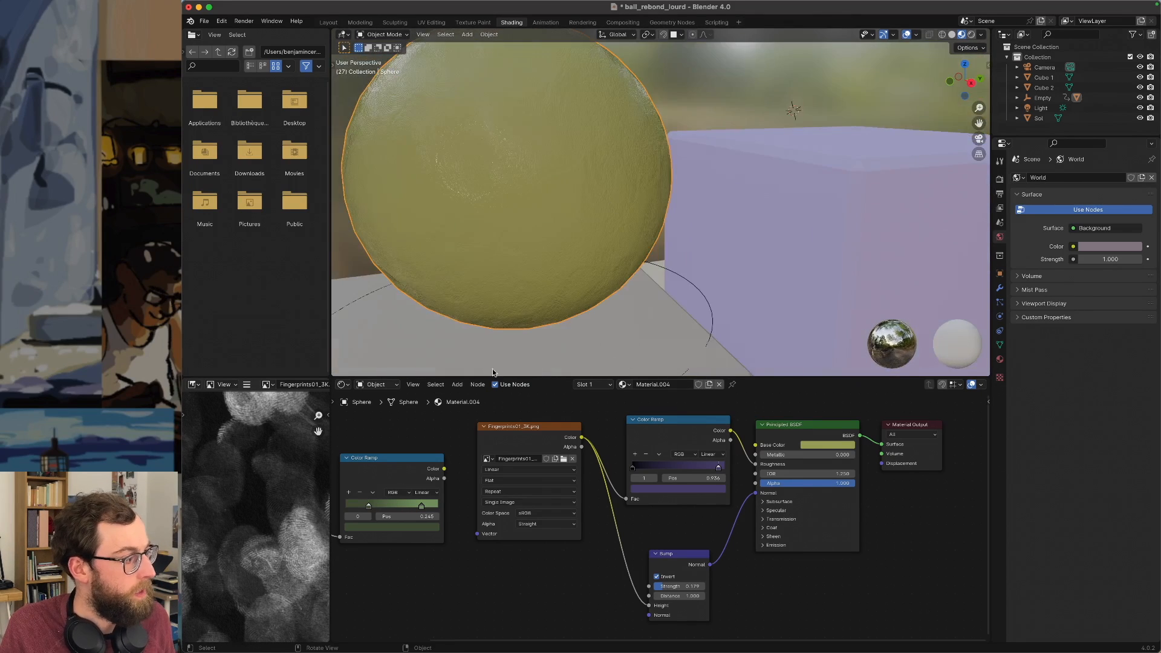
scroll(280, 487, down, 4)
scroll(280, 487, up, 3)
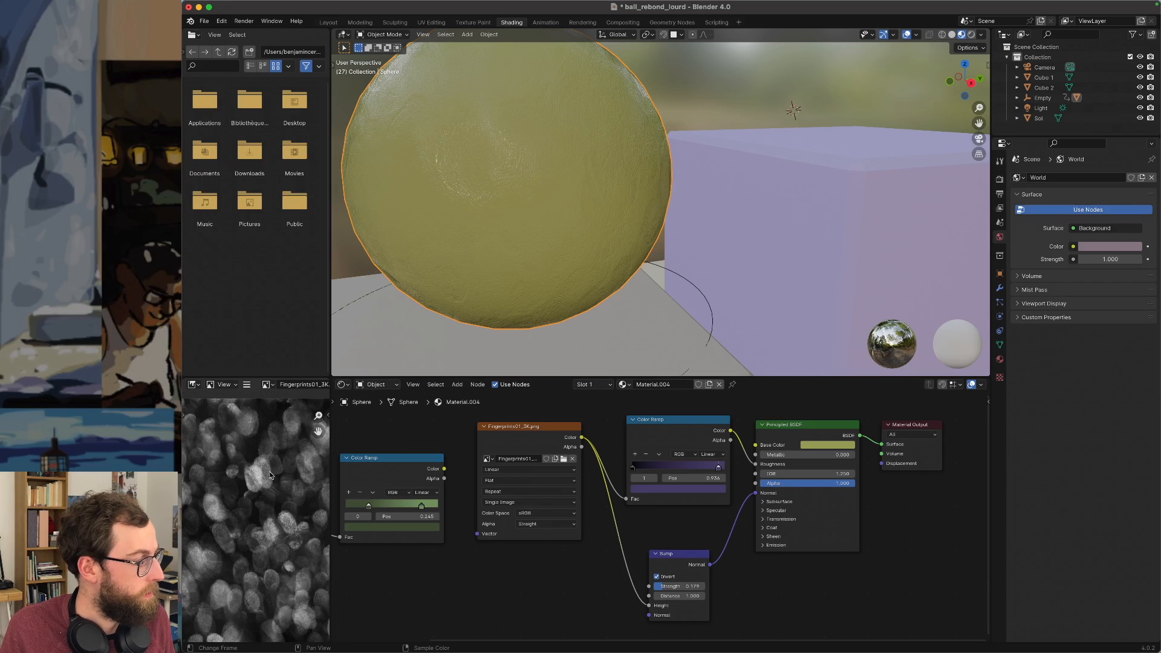
mouse_move(275, 507)
middle_down()
mouse_move(330, 493)
mouse_move(261, 507)
middle_up()
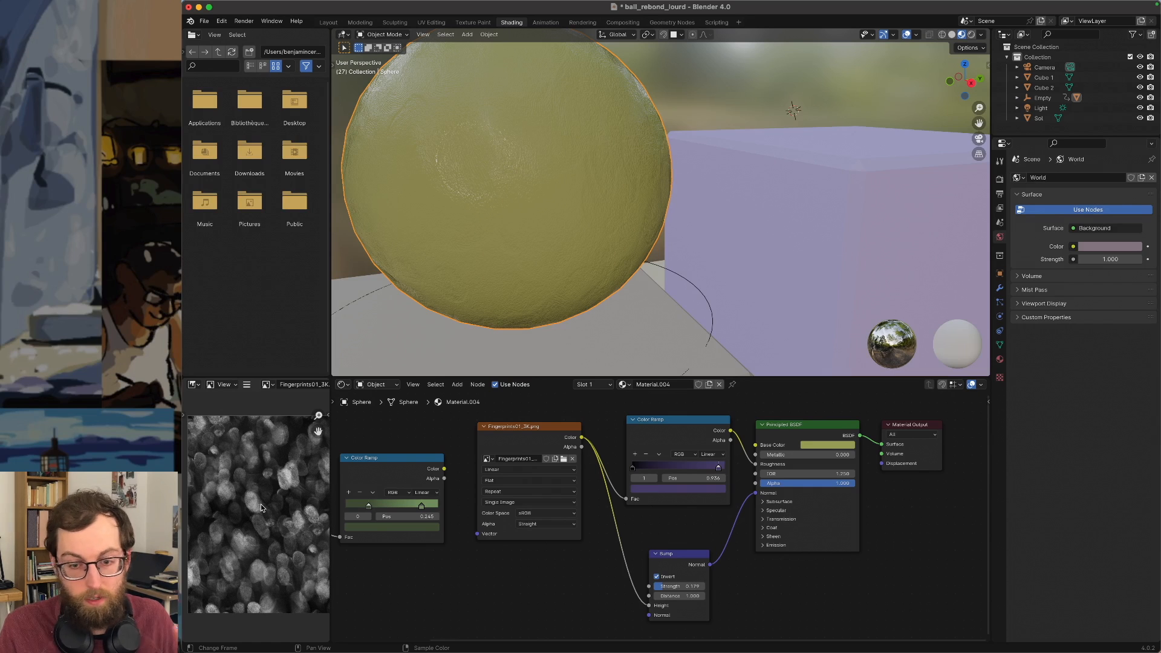
Lower the IOR of the ball's Principled BSDF to 1.000.
middle_drag(495, 172, 580, 363)
scroll(593, 179, down, 3)
mouse_move(562, 633)
mouse_move(807, 474)
mouse_down()
mouse_move(828, 473)
mouse_move(788, 473)
mouse_up()
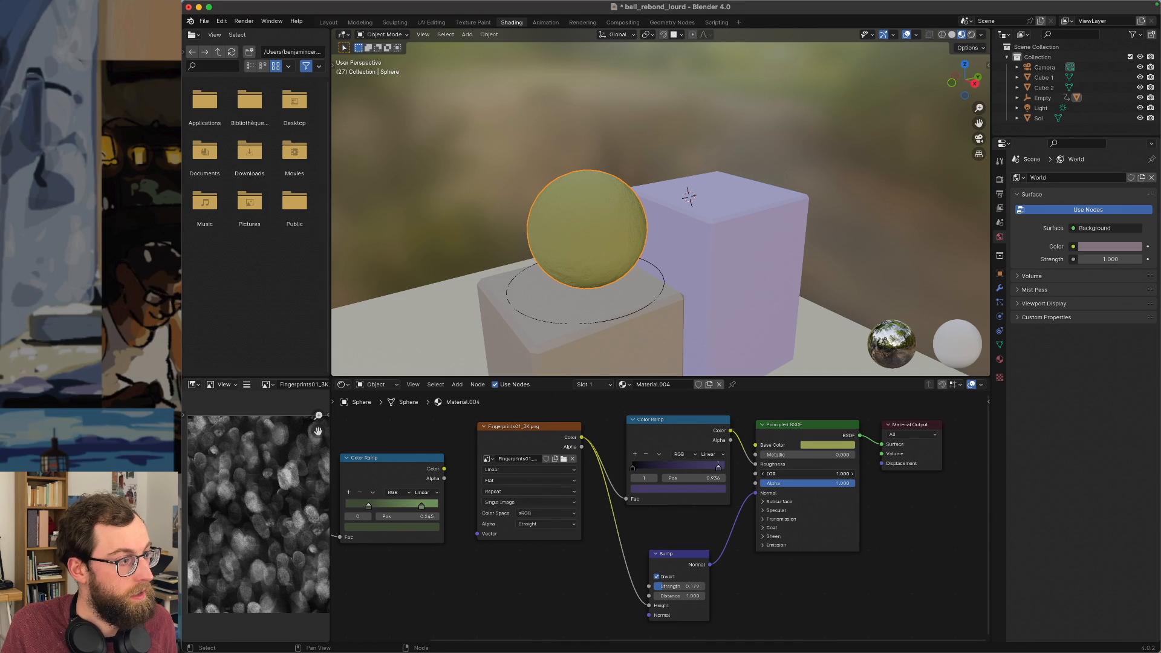
Return to the Layout workspace and play back the animation to check the clay ball in the rendered scene.
click(328, 22)
mouse_move(539, 154)
middle_down()
mouse_move(647, 166)
mouse_move(590, 166)
mouse_move(629, 230)
mouse_move(531, 241)
mouse_move(585, 340)
mouse_move(472, 358)
mouse_move(525, 368)
mouse_move(569, 300)
middle_up()
scroll(541, 241, down, 2)
key(shift+Left)
key(space)
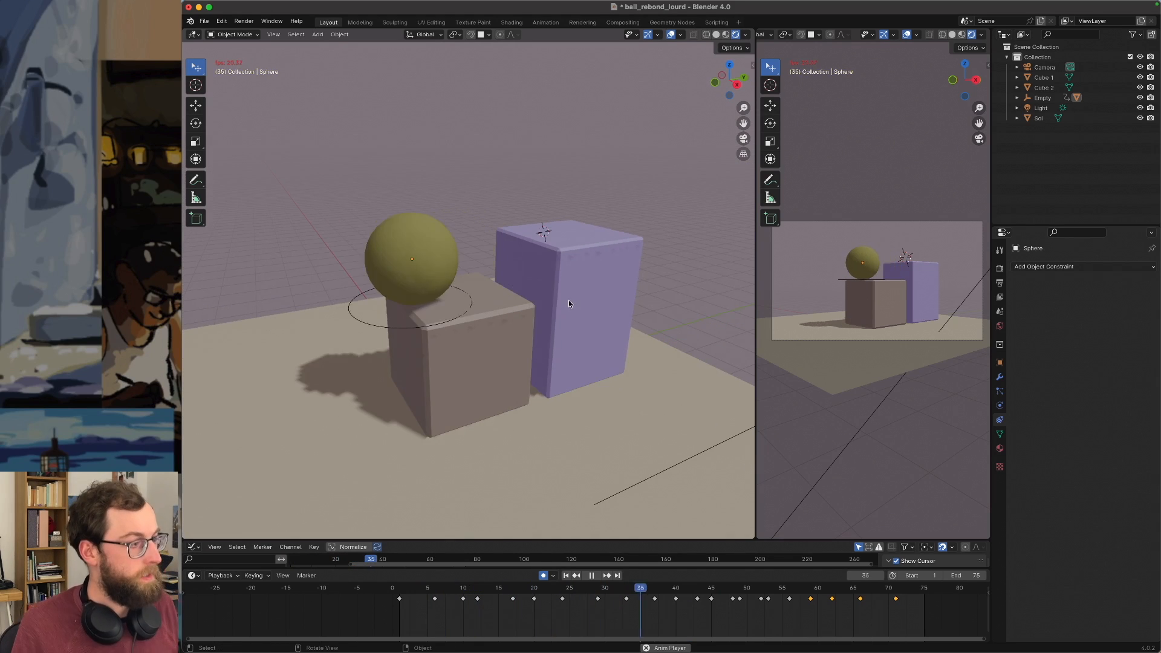
key(space)
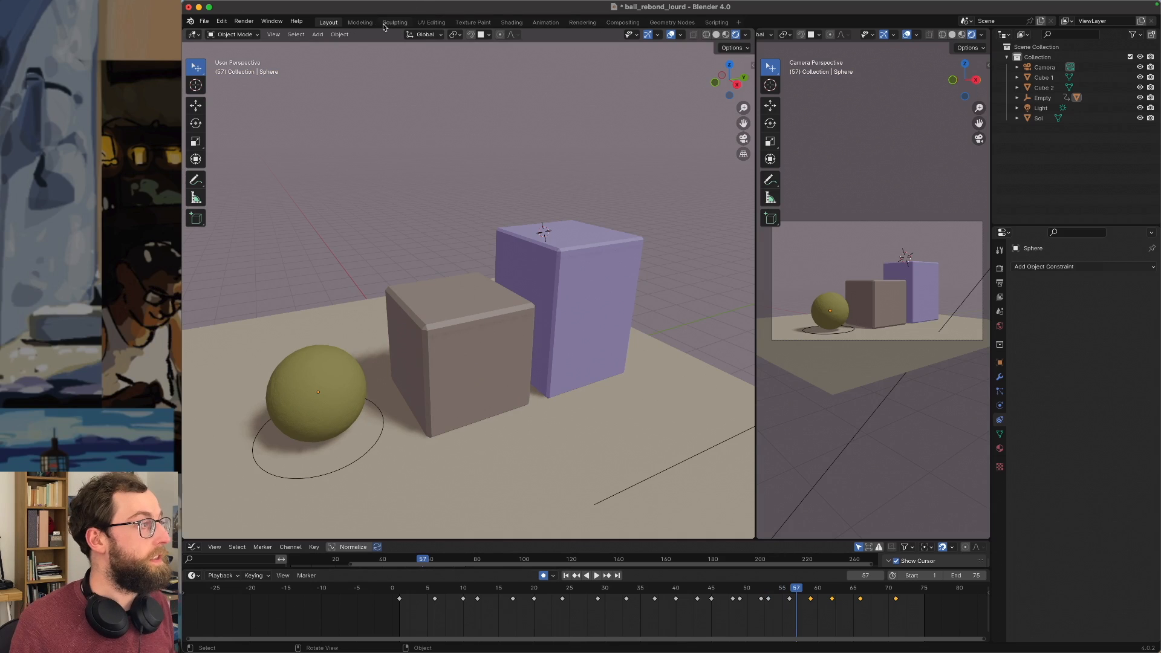
Return to the Shading workspace and copy the ball's fingerprint, Color Ramp, Bump, Principled BSDF and Material Output nodes.
click(512, 22)
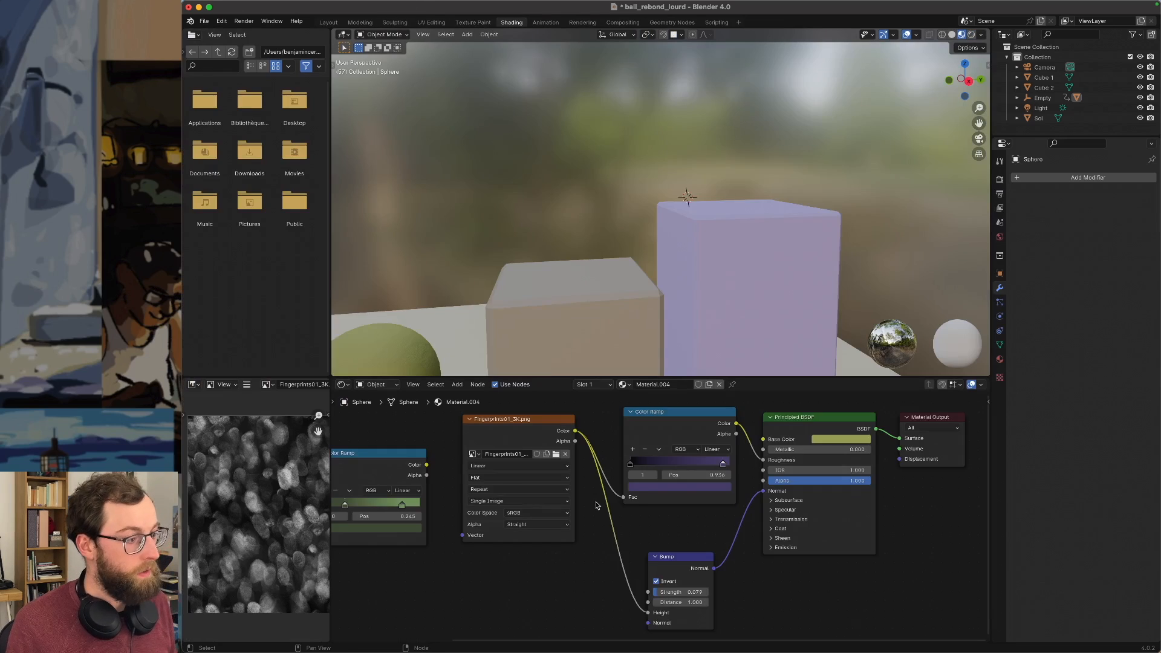
scroll(595, 505, down, 5)
drag(803, 582, 589, 462)
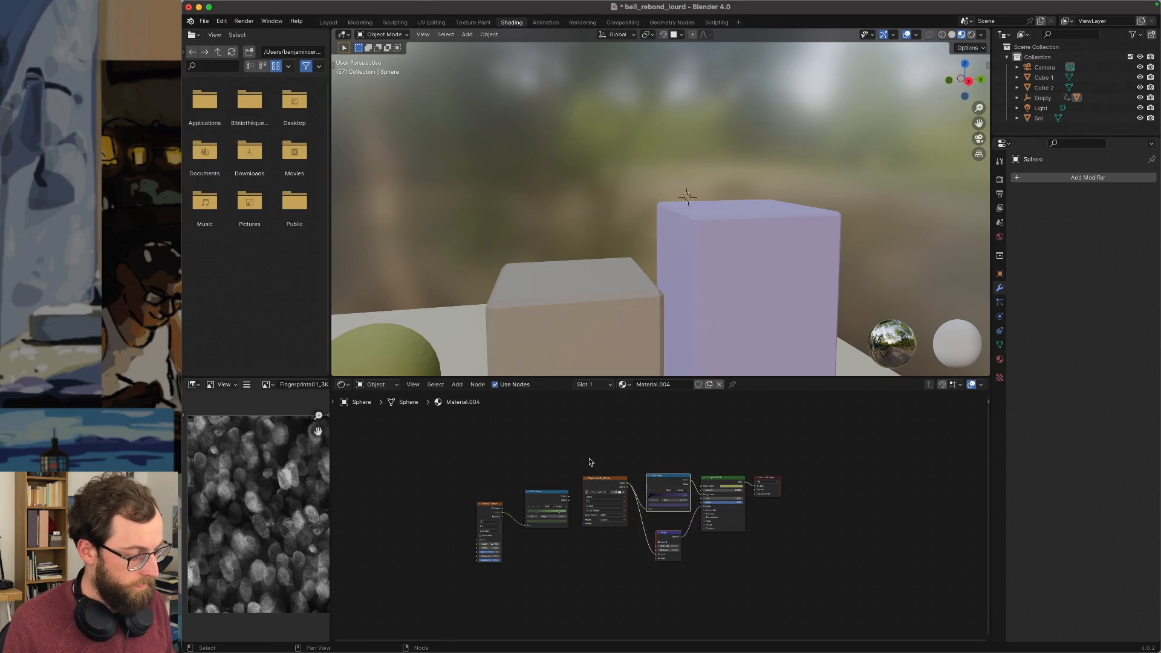
Select the tall block, Cube 2, and replace its material's nodes with the clay nodes copied from the ball.
click(329, 22)
click(576, 296)
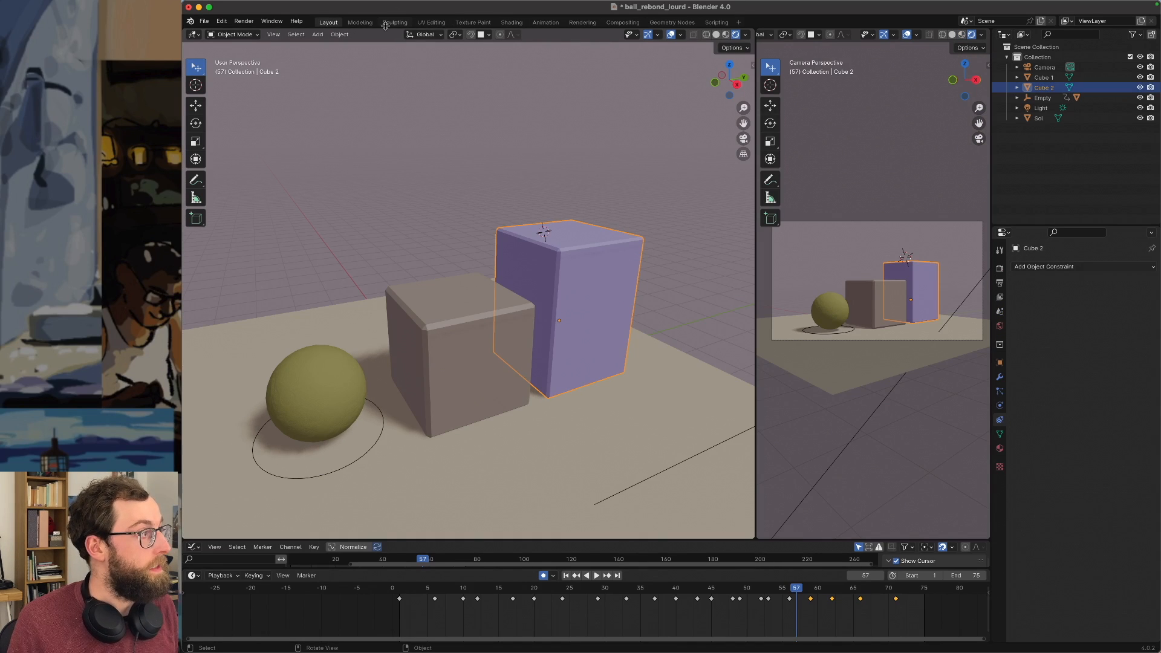
click(511, 22)
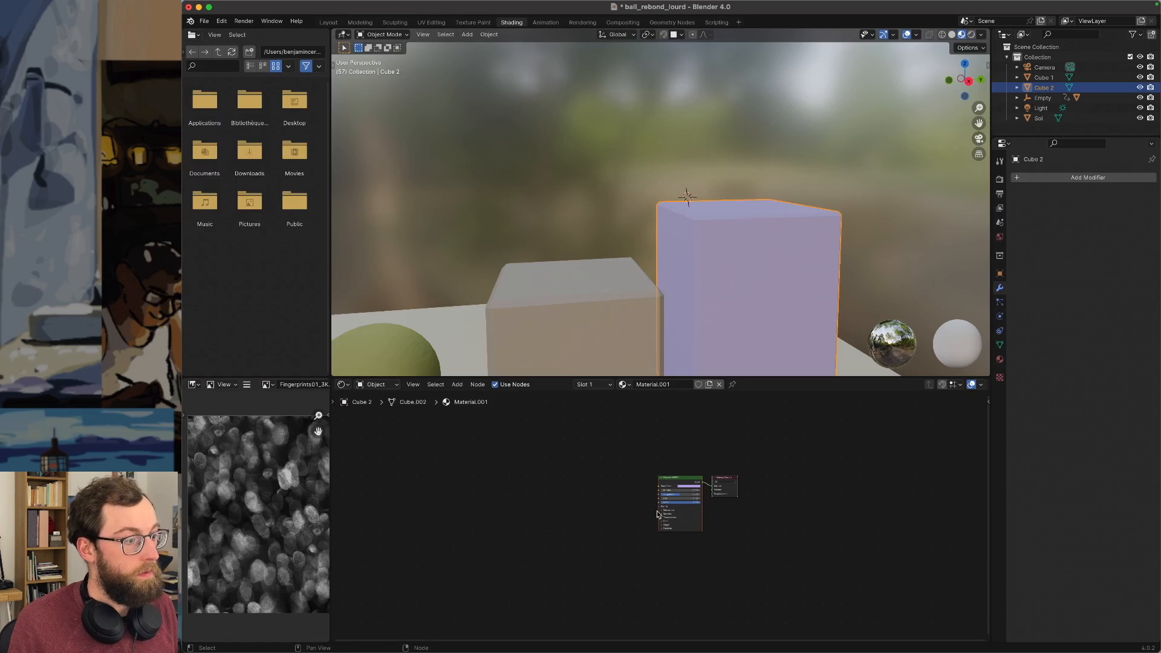
scroll(659, 514, up, 4)
key(x)
key(ctrl+z)
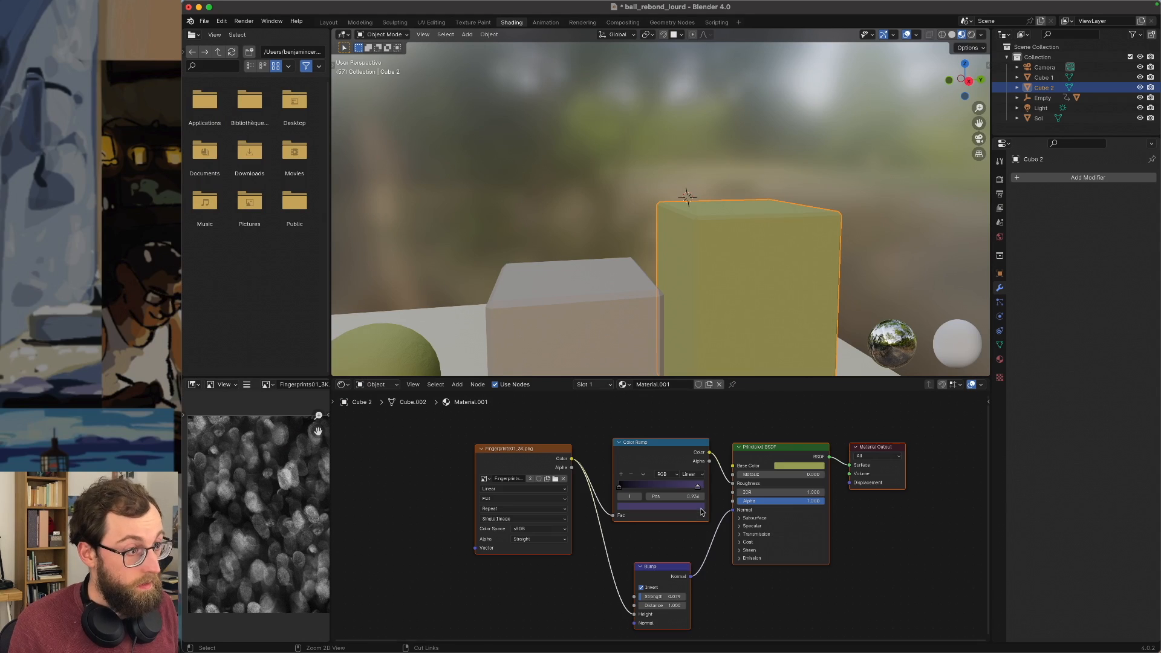
Change the tall block's Base Color to a muted bluish purple and apply Shade Smooth to the block.
middle_drag(654, 530, 623, 556)
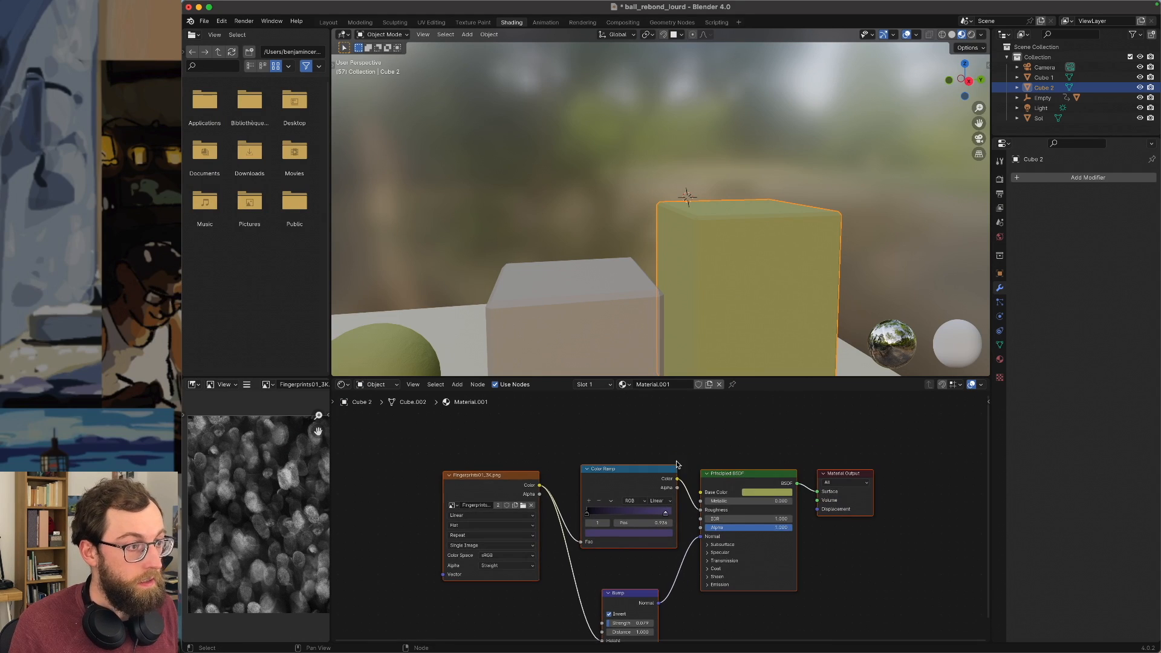
click(765, 493)
mouse_move(767, 407)
mouse_down()
mouse_move(793, 392)
mouse_move(787, 399)
mouse_up()
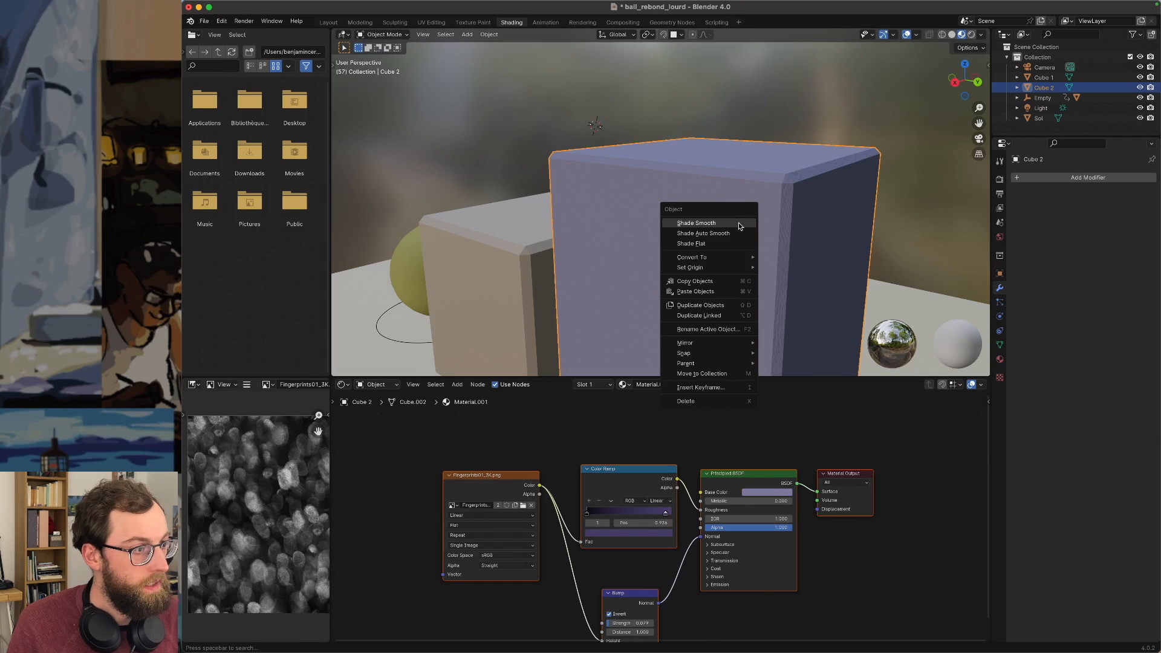
click(735, 223)
middle_drag(704, 249, 719, 326)
scroll(655, 496, down, 2)
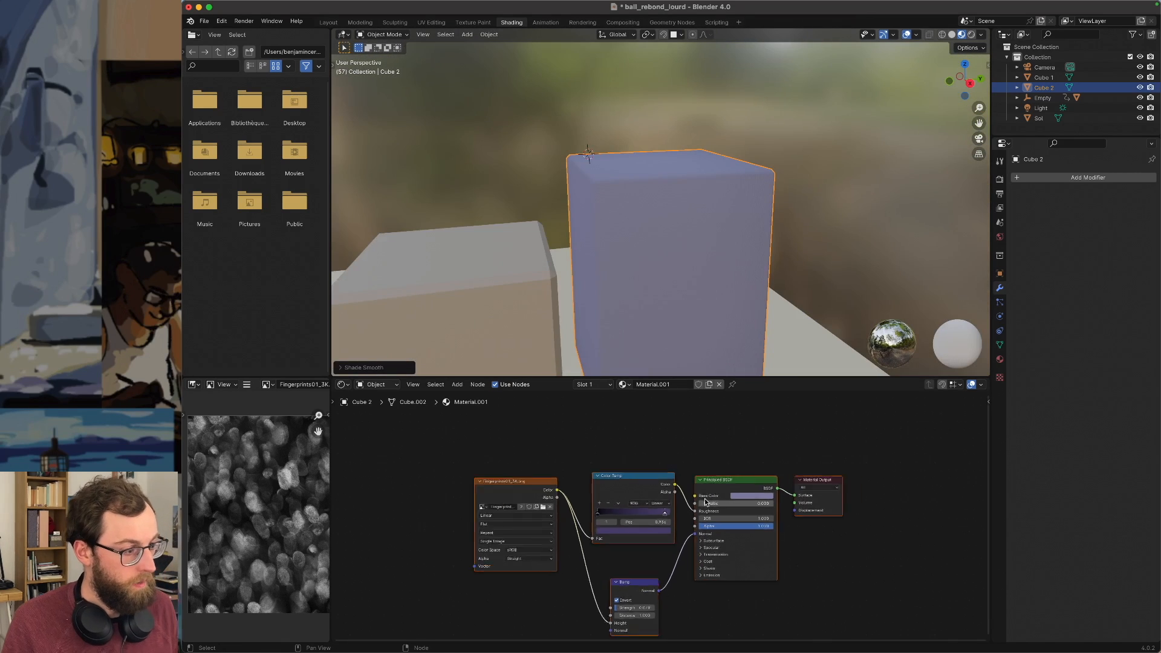
Replace the small block Cube 1's material nodes with the copied clay nodes and apply Shade Smooth to it.
click(465, 298)
shift+middle_drag(524, 262, 611, 232)
key(x)
key(super+z)
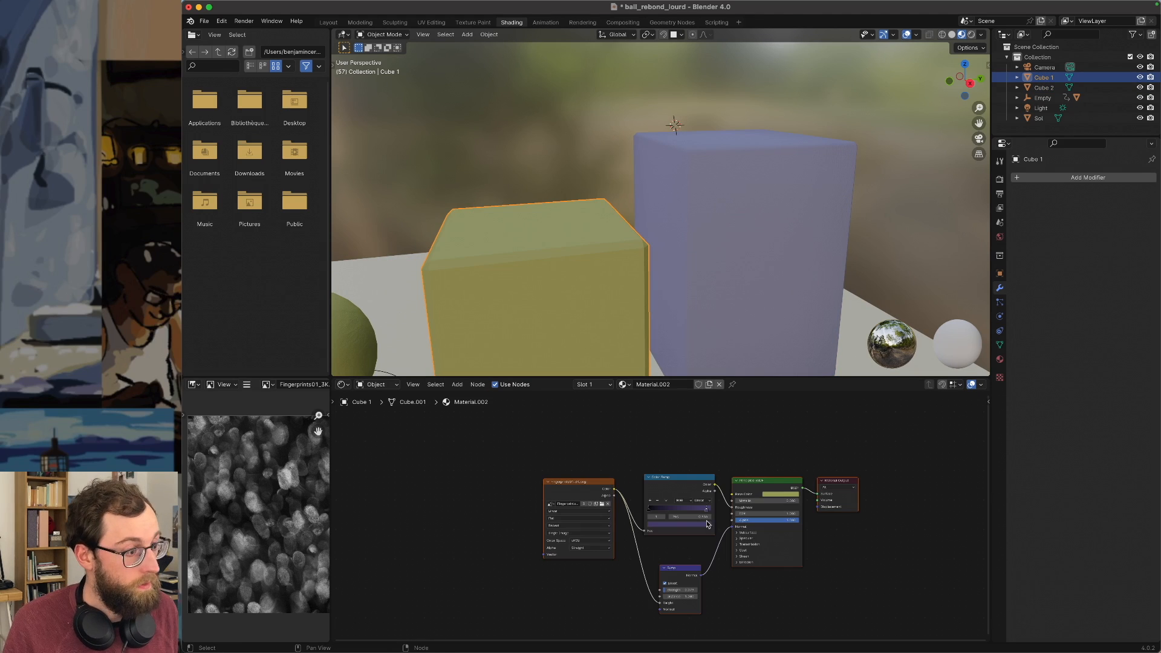
right_click(571, 262)
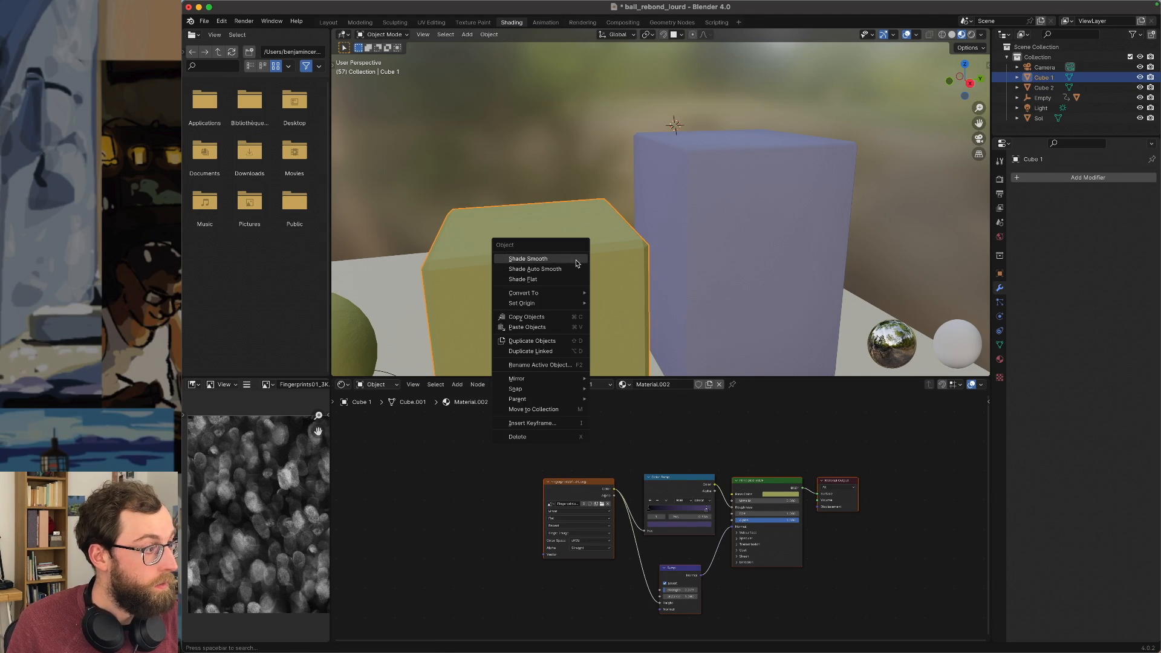
click(571, 260)
Change the small block's Base Color to a dark greyish purple.
middle_drag(578, 289, 638, 308)
scroll(663, 520, up, 1)
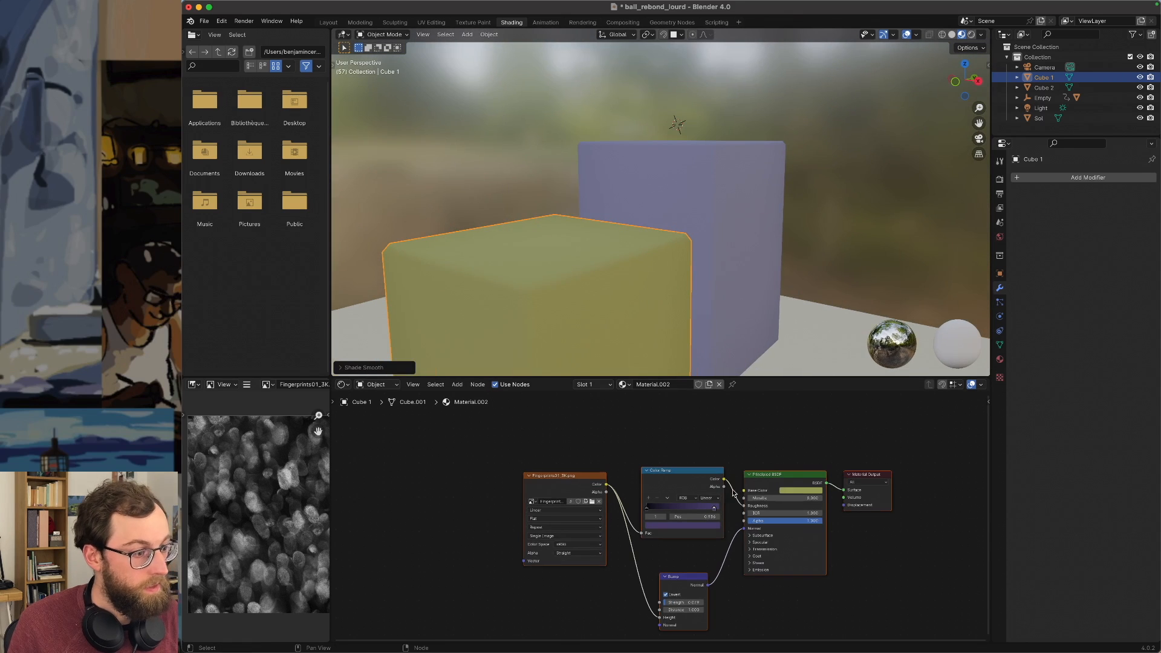
click(806, 491)
click(809, 417)
drag(848, 403, 849, 409)
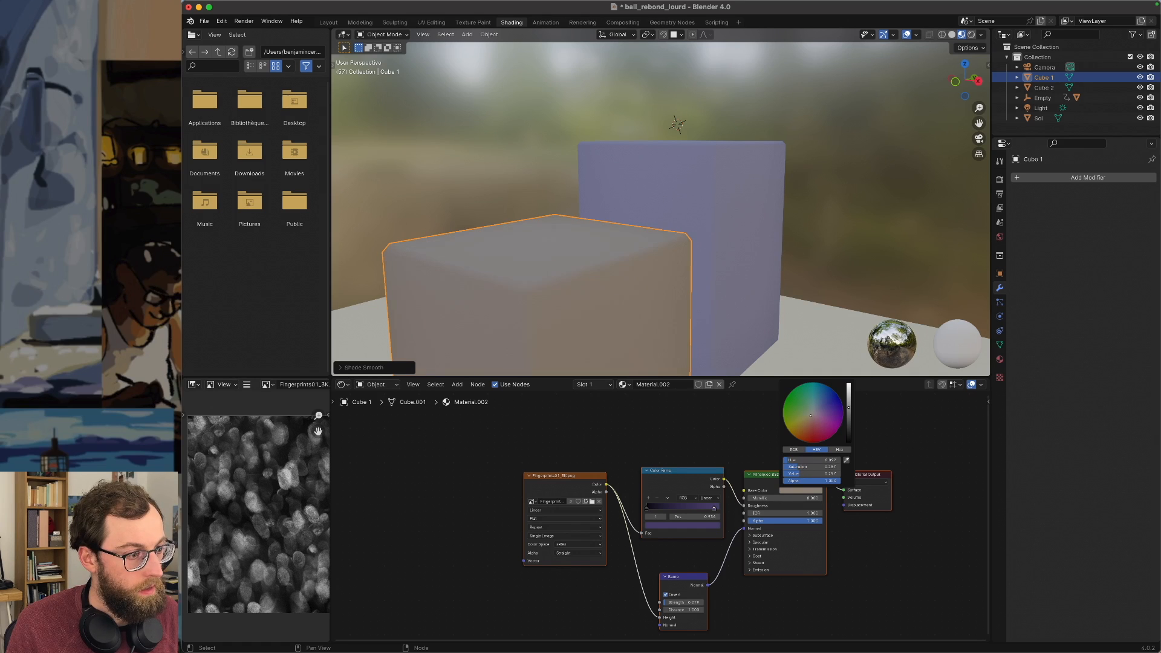
drag(810, 415, 814, 411)
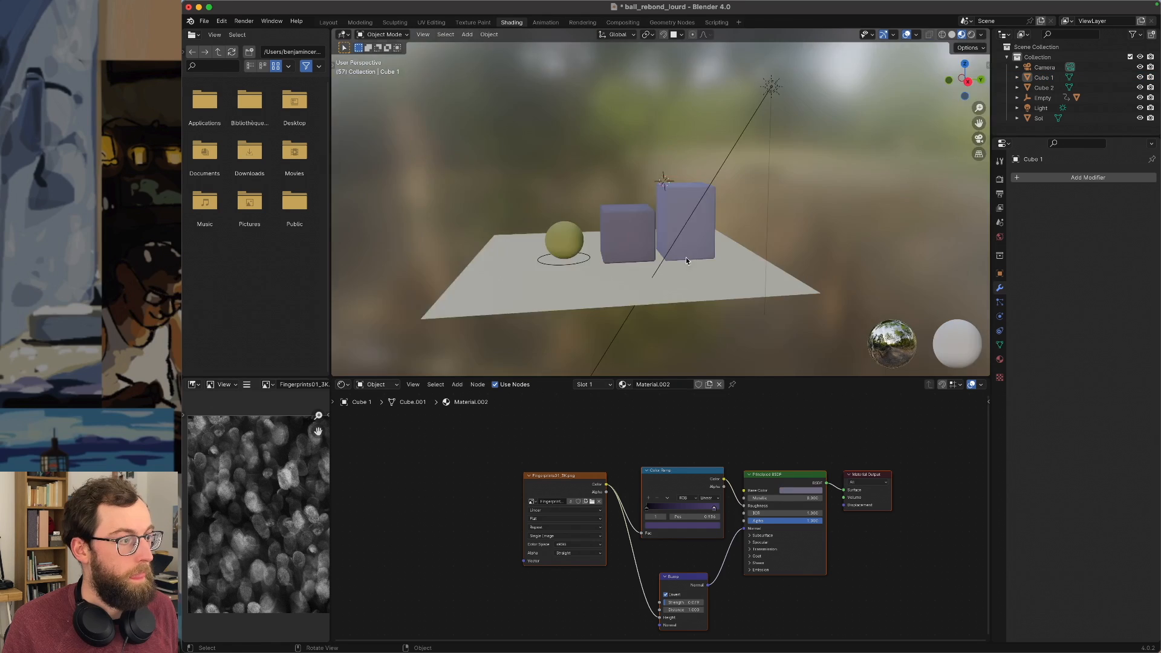
Select the floor plane Sol and change its Base Color to a muted reddish brown.
middle_drag(686, 257, 734, 284)
click(732, 282)
scroll(760, 310, up, 3)
click(686, 482)
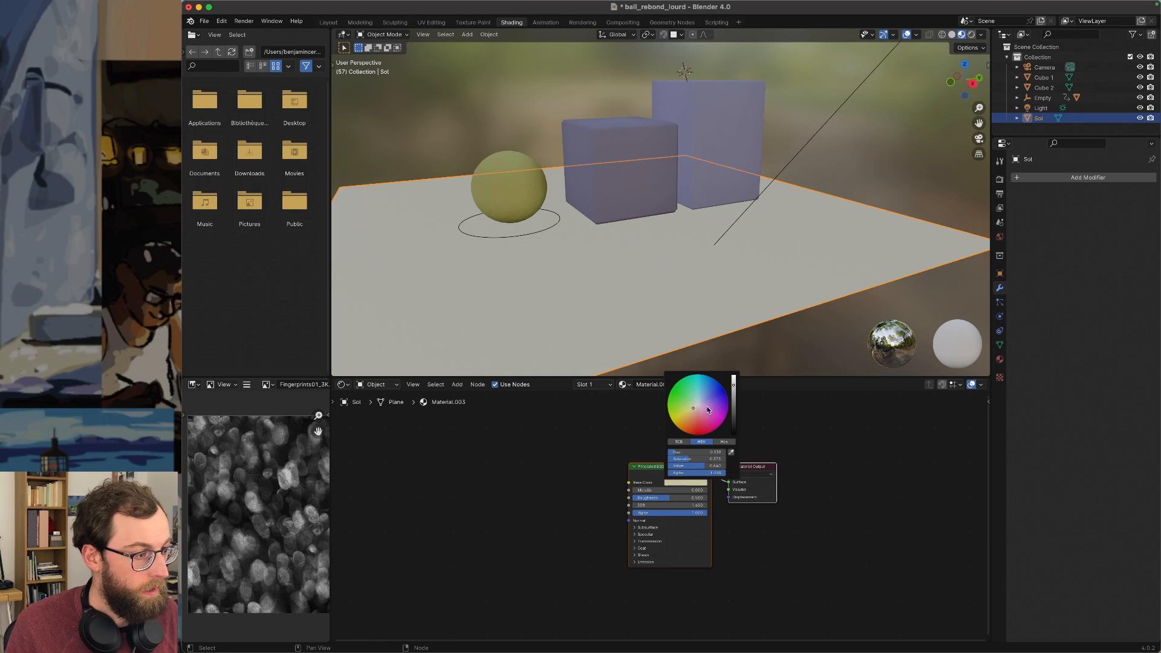
click(703, 402)
mouse_move(705, 399)
mouse_down()
mouse_move(694, 415)
mouse_move(733, 394)
mouse_move(694, 412)
mouse_up()
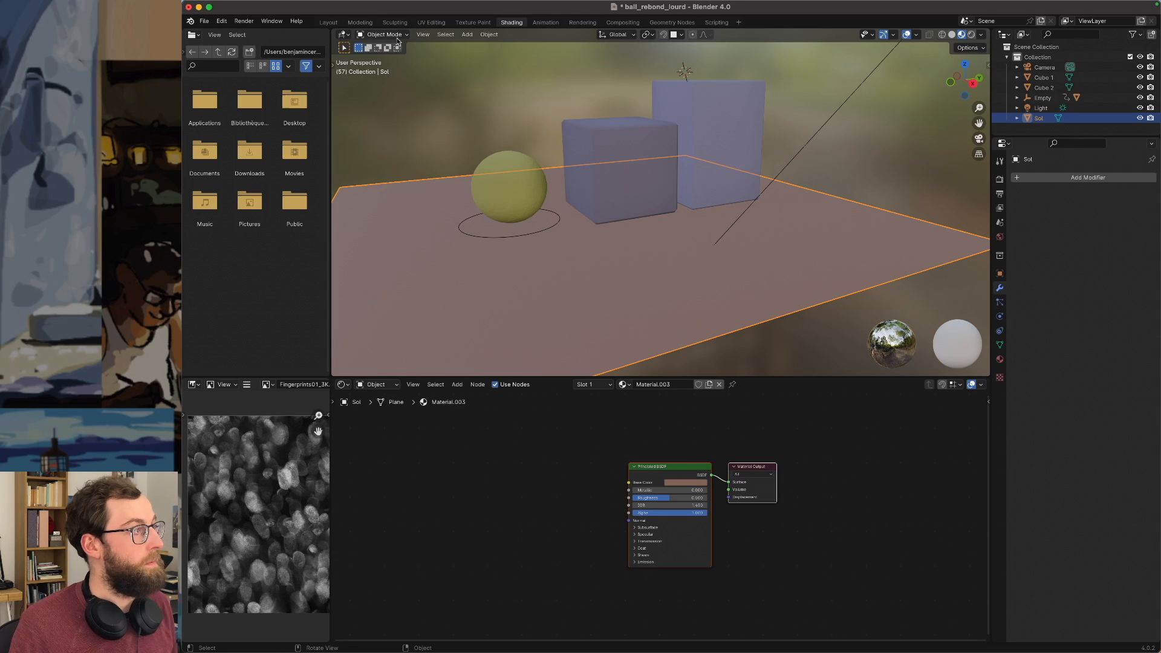
Return to the Layout workspace, review the recoloured ball, blocks and floor from another angle, and deselect the floor.
click(328, 22)
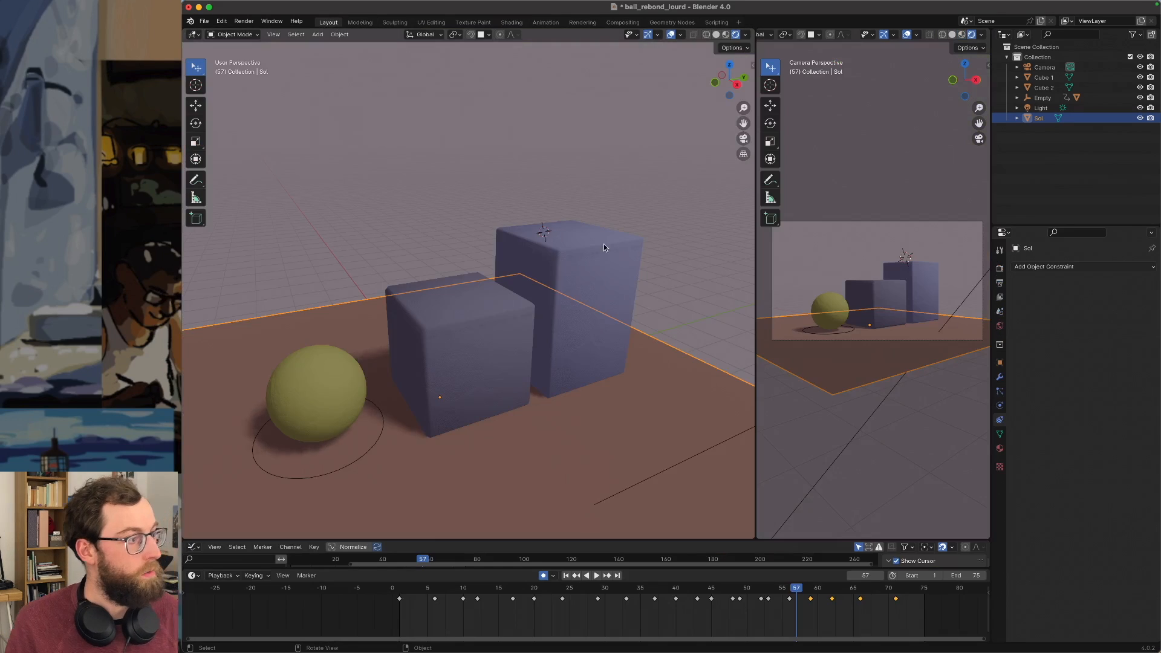
scroll(583, 288, down, 3)
shift+middle_drag(547, 299, 650, 298)
click(648, 265)
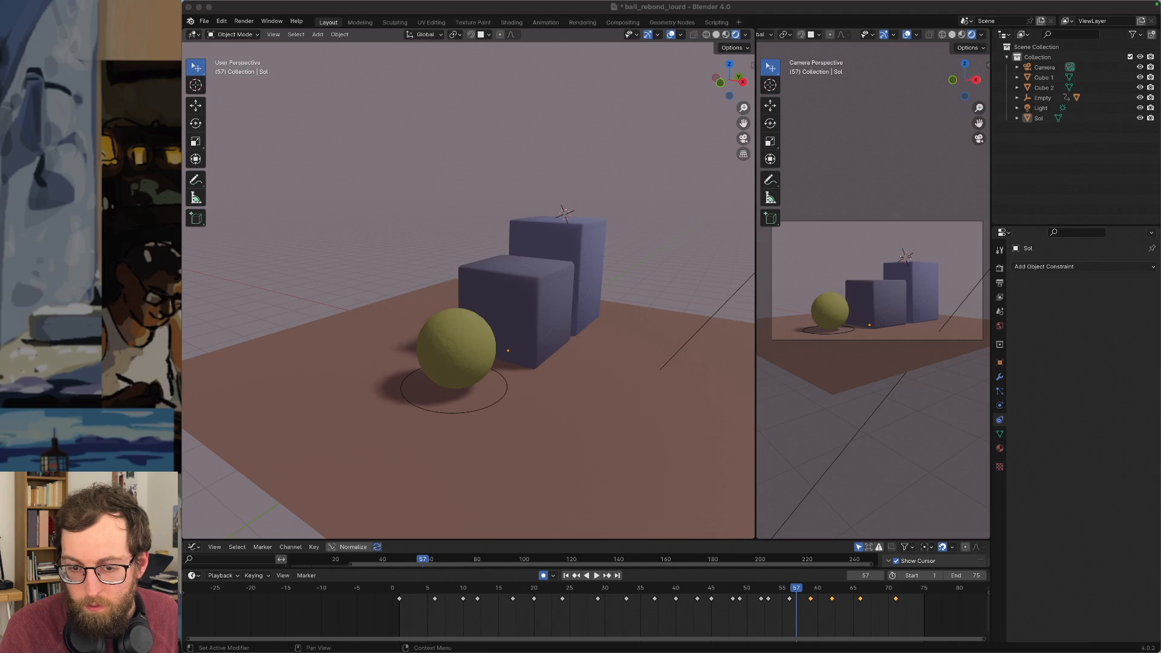
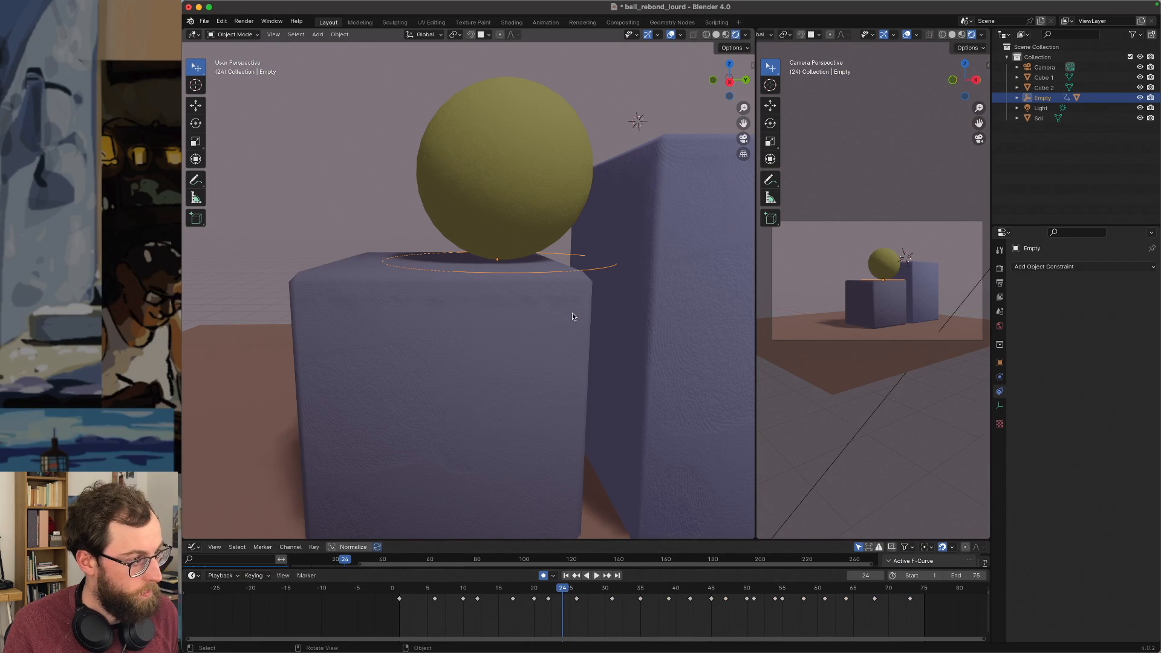
Move the ball's Empty slightly in the negative Y direction at frame 24, and scrub the timeline to check the motion.
key(g)
key(y)
click(565, 334)
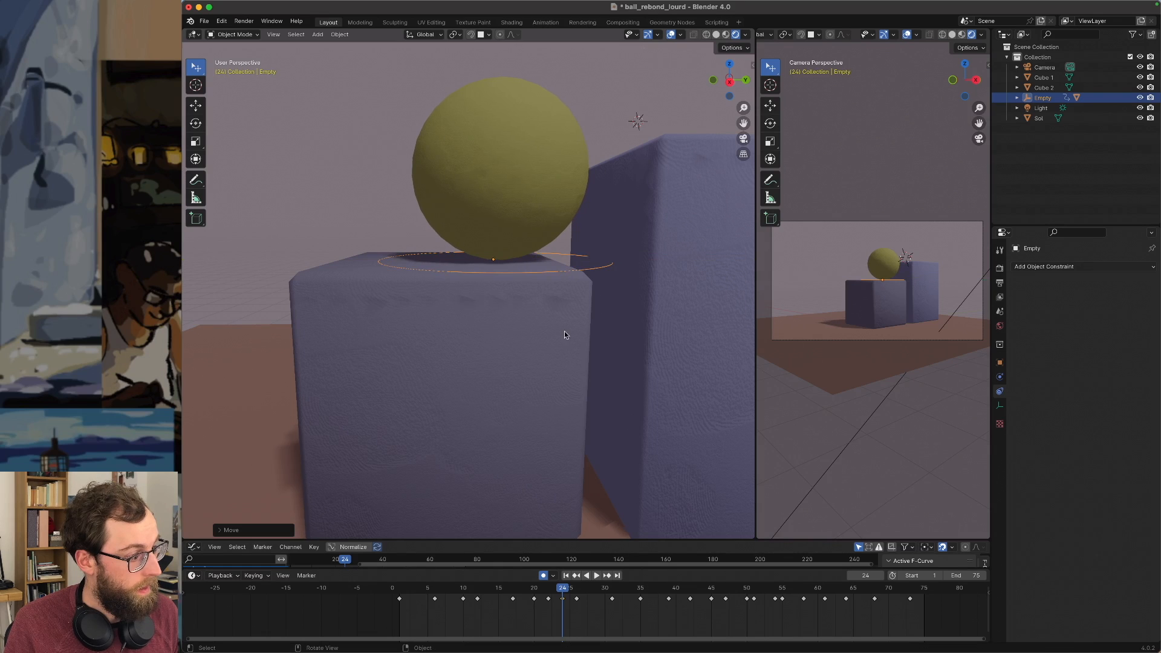
click(530, 589)
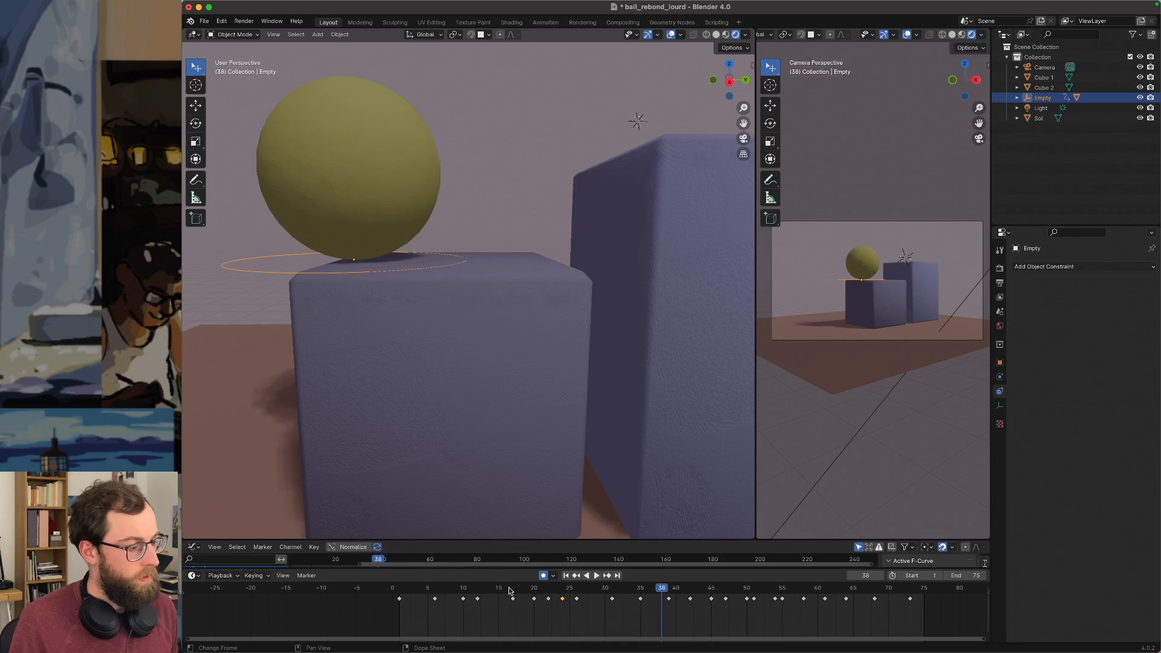
Undo the latest position and keyframe edits of the ball's Empty around frames 22 to 24, and scrub the timeline to check the motion.
key(ctrl+z)
key(ctrl+z)
key(ctrl+z)
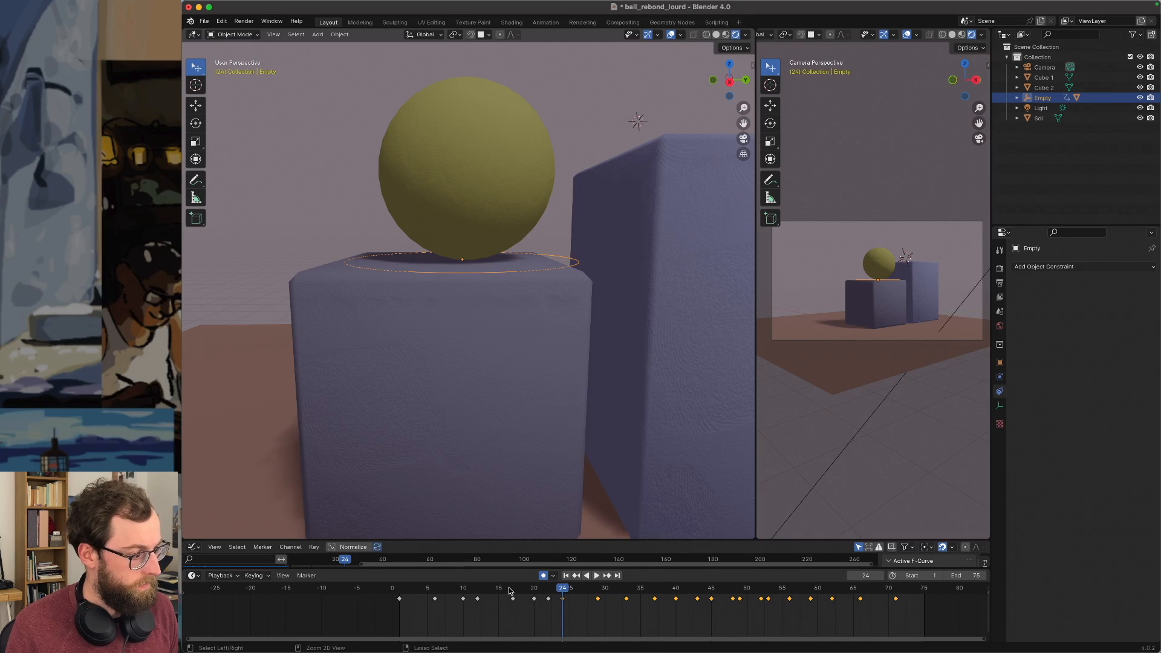
key(ctrl+z)
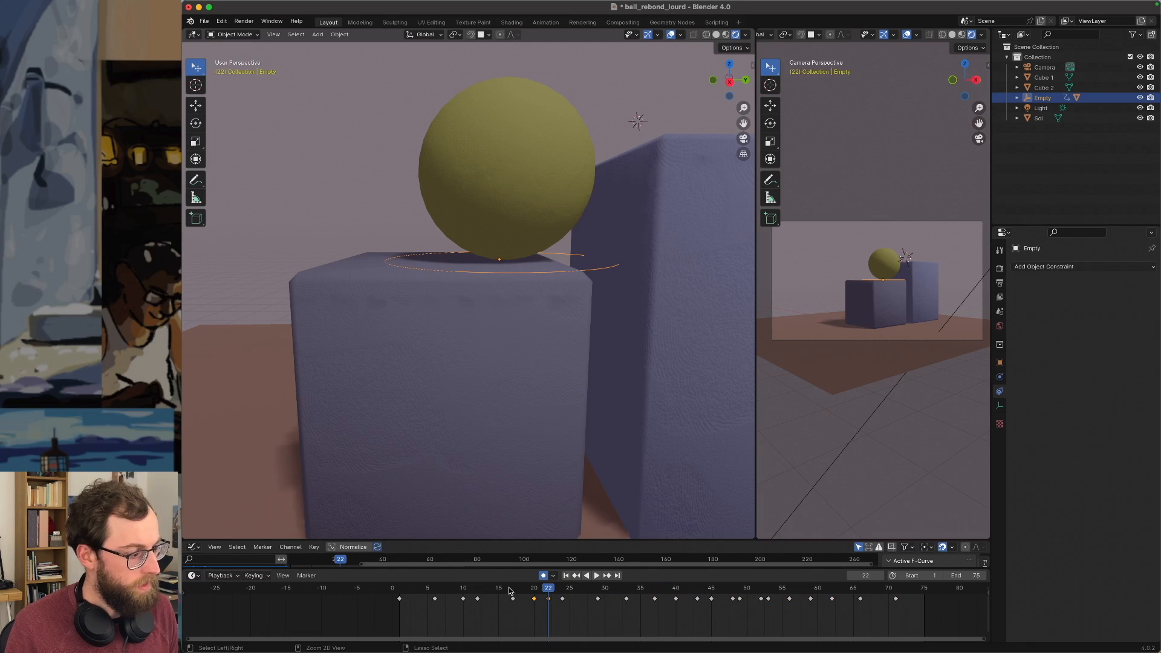
drag(509, 590, 665, 593)
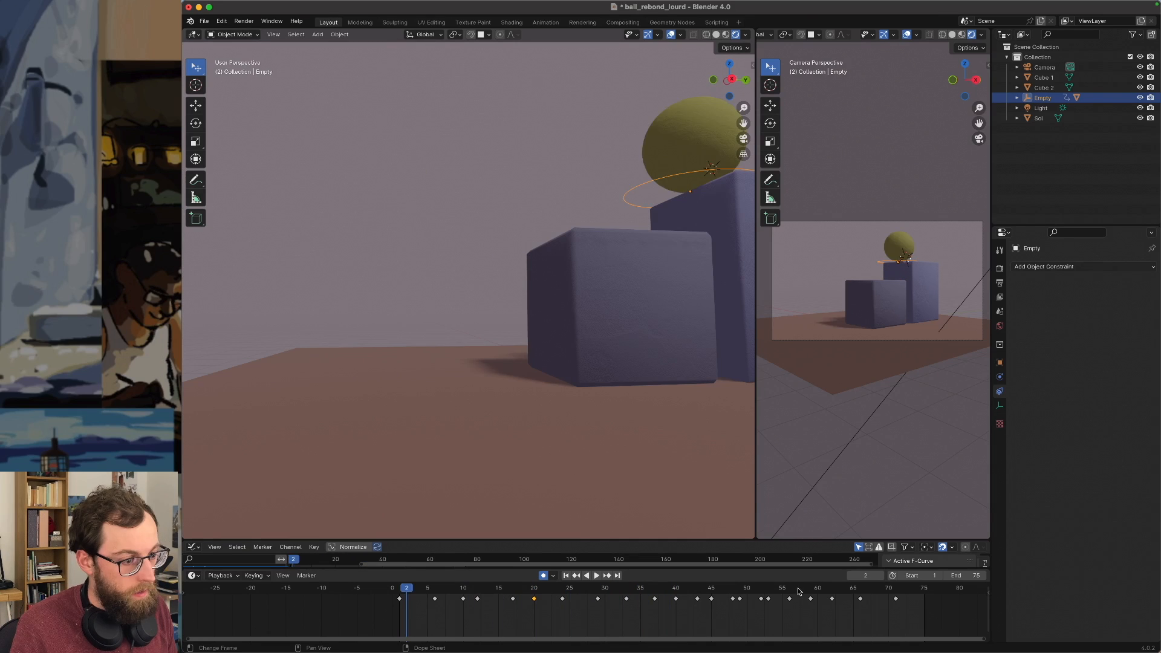
mouse_move(789, 589)
mouse_down()
mouse_move(834, 591)
mouse_move(767, 592)
mouse_move(823, 589)
mouse_move(783, 589)
mouse_move(796, 590)
mouse_up()
Play back the animation to review the ball's motion from different angles, stop it, and set the end frame to 80.
key(space)
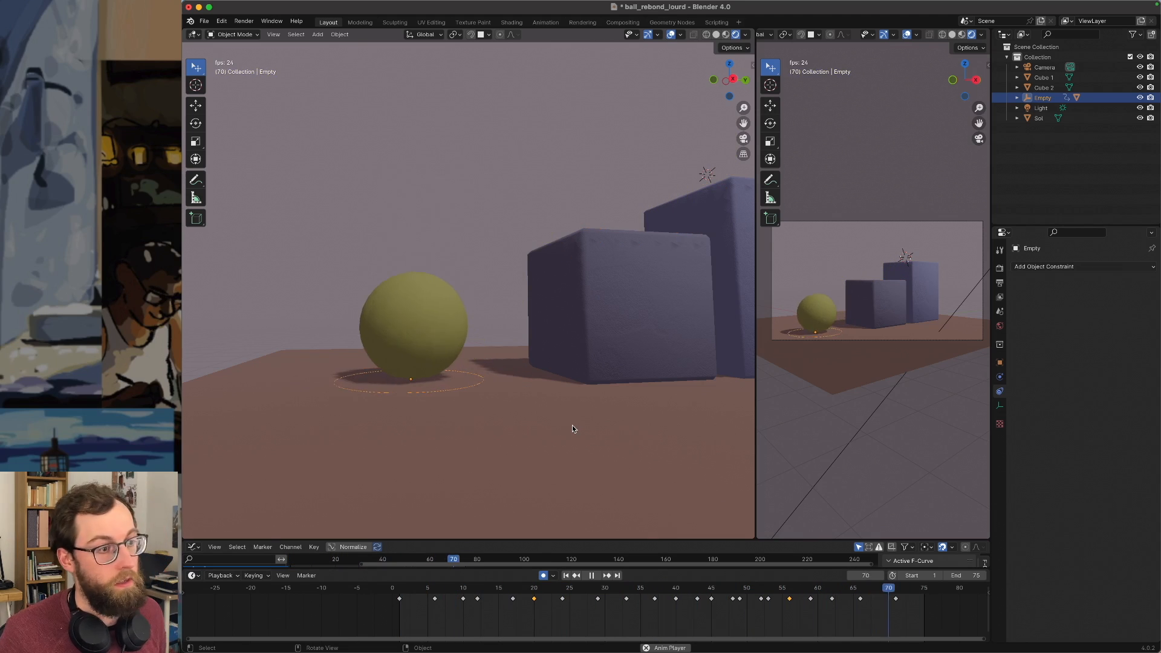
middle_drag(572, 425, 589, 372)
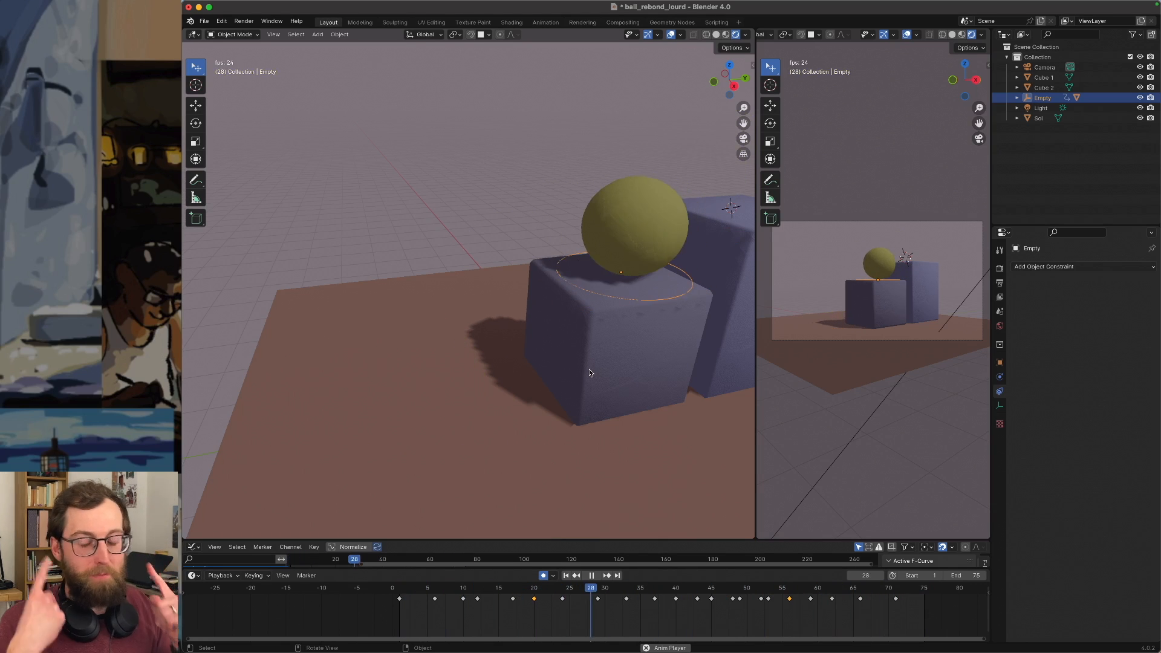
middle_drag(581, 346, 626, 322)
ctrl+middle_drag(627, 326, 568, 370)
key(space)
click(976, 575)
key(Return)
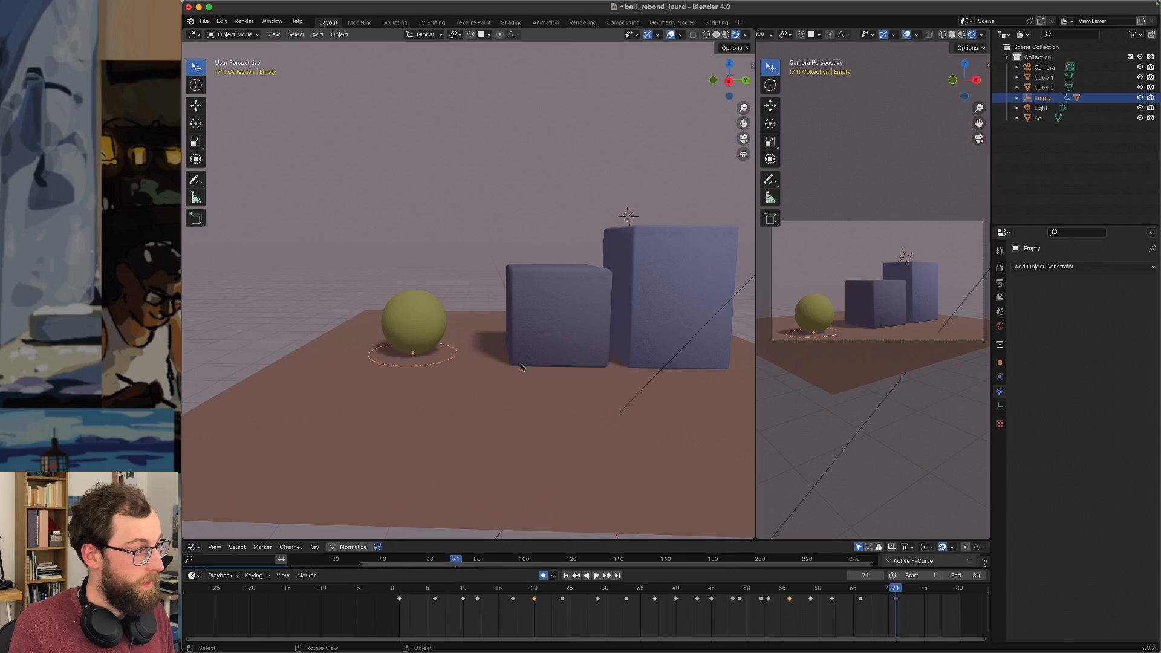
Change the World background colour to a darker, more saturated purple.
middle_drag(524, 366, 534, 390)
scroll(590, 380, down, 4)
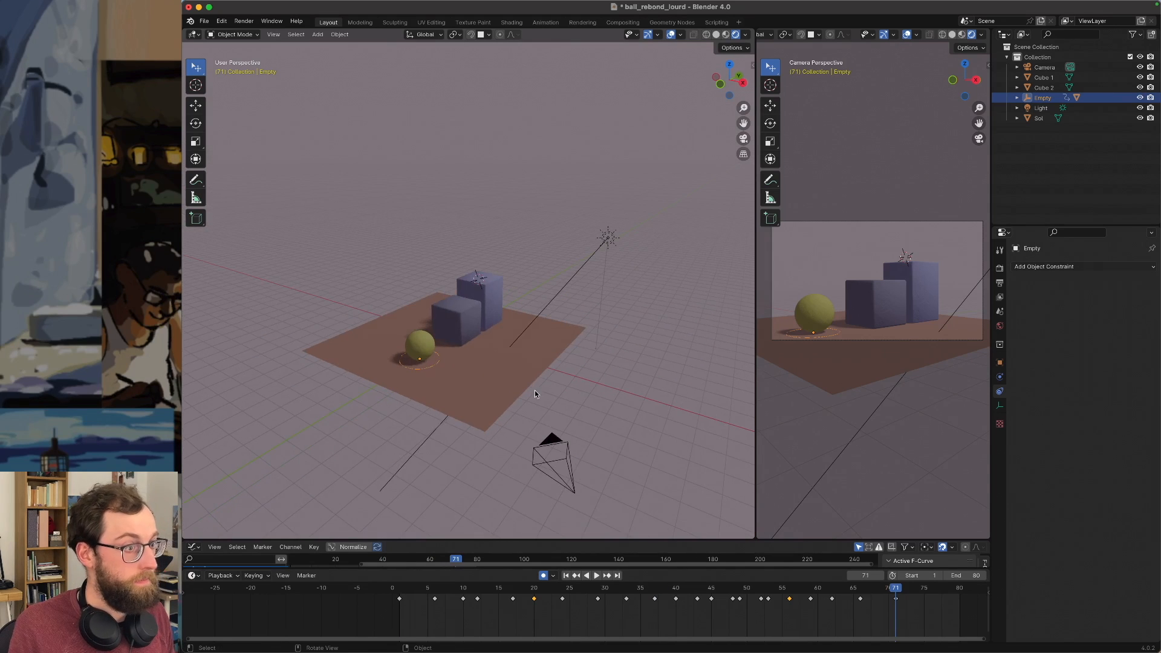
click(999, 326)
click(1093, 335)
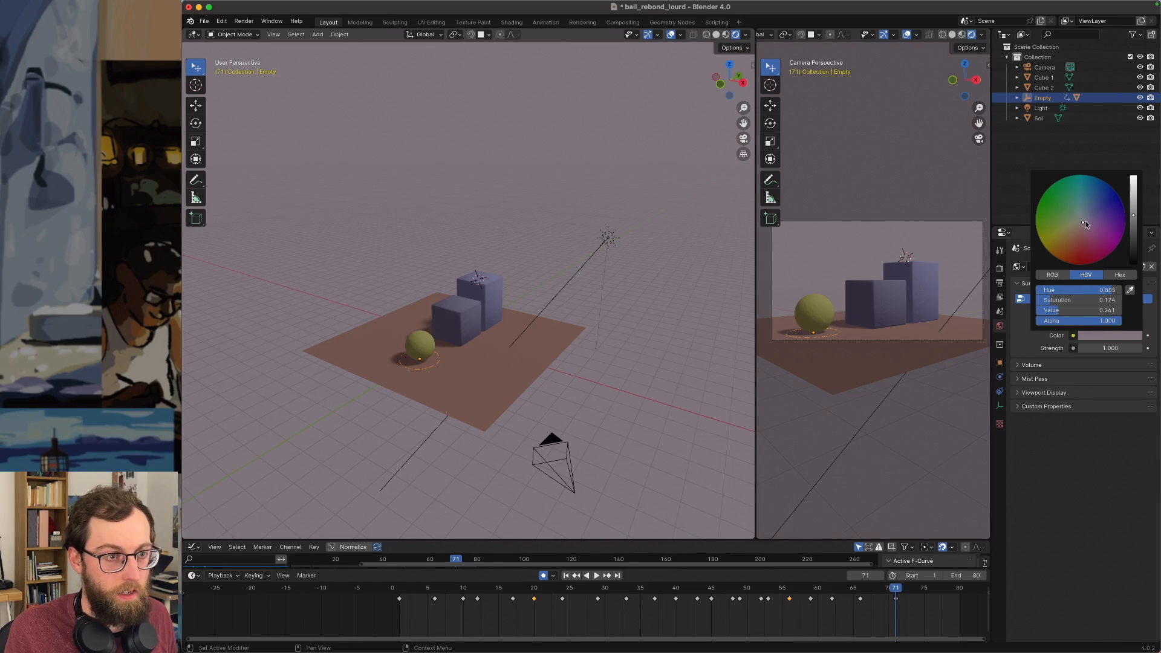
drag(1133, 215, 1133, 222)
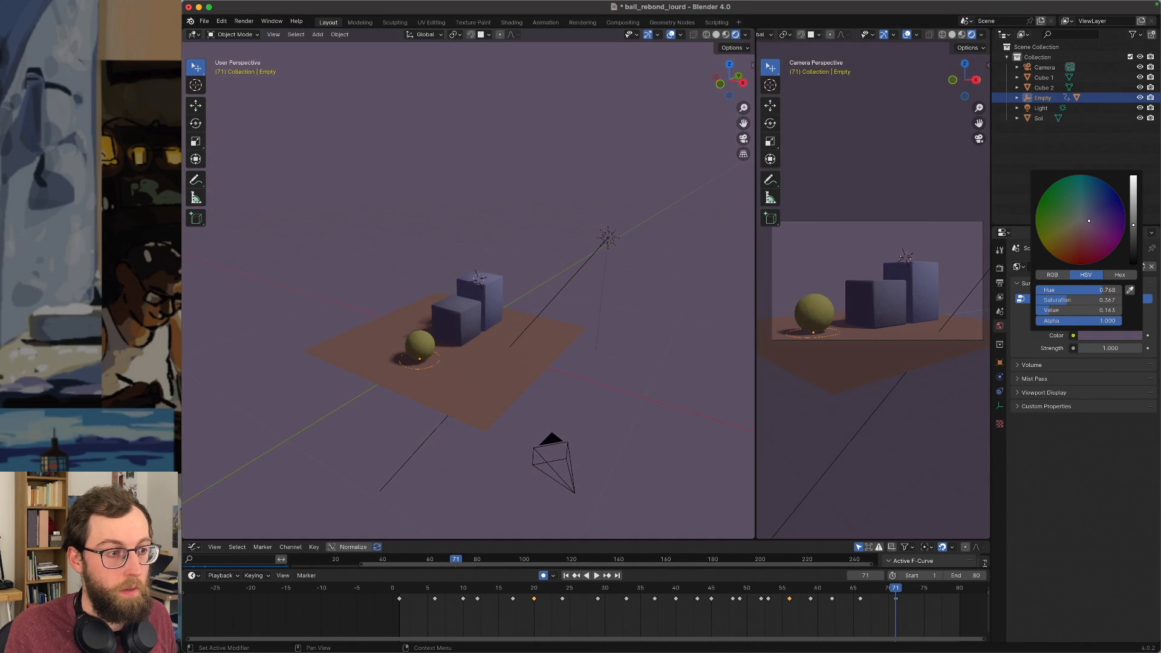
drag(1067, 300, 1072, 300)
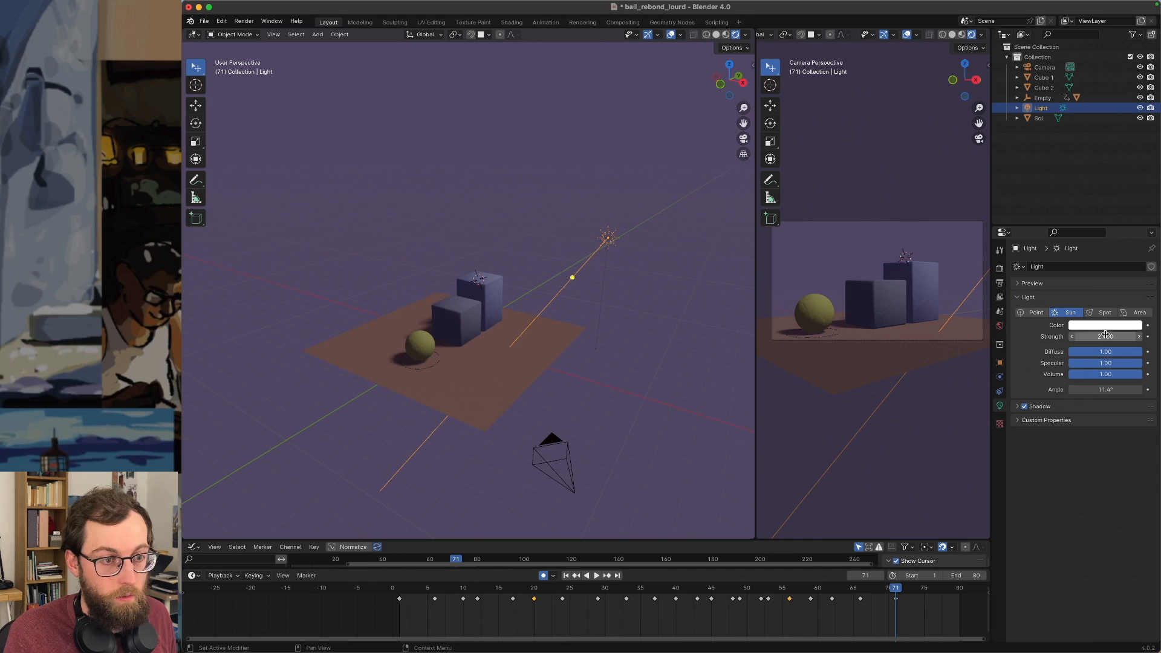
Set the Sun light's strength to 4 and change its colour to a warm pale yellow.
click(1105, 335)
text(40à)
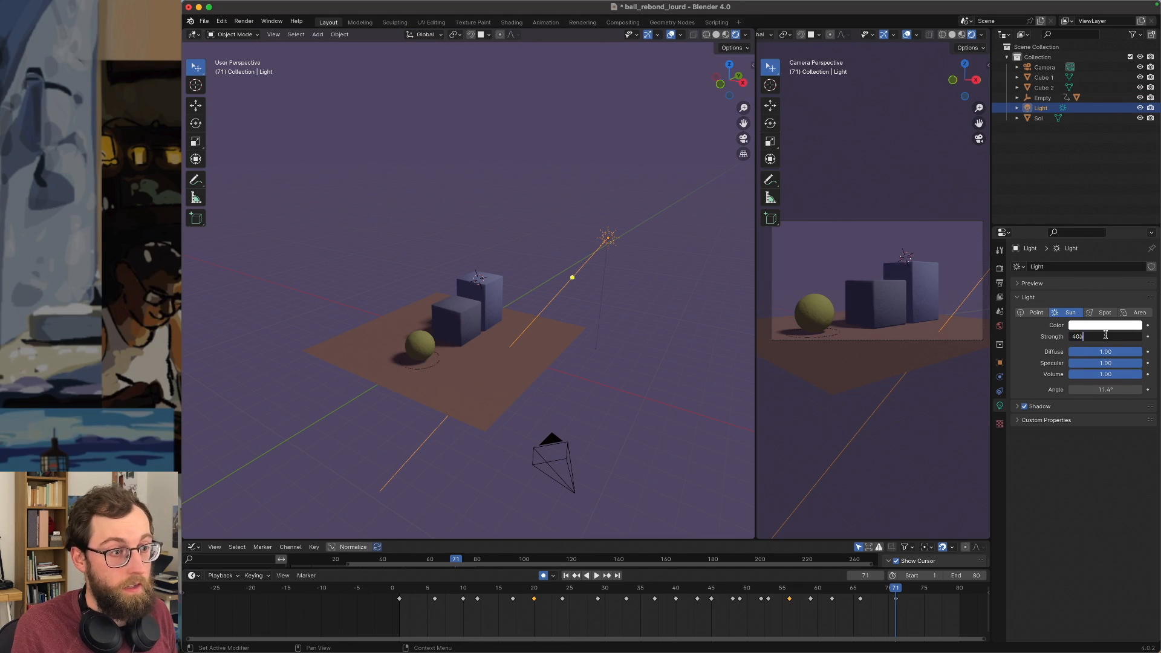
key(Return)
click(1106, 336)
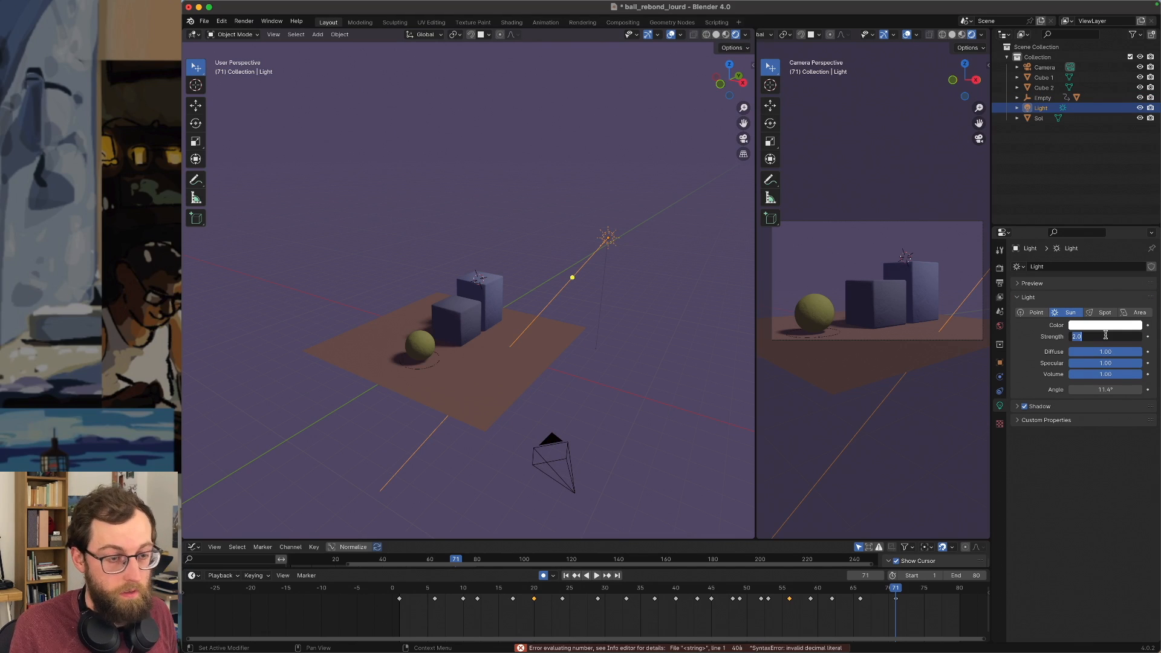
text(4.0)
key(Return)
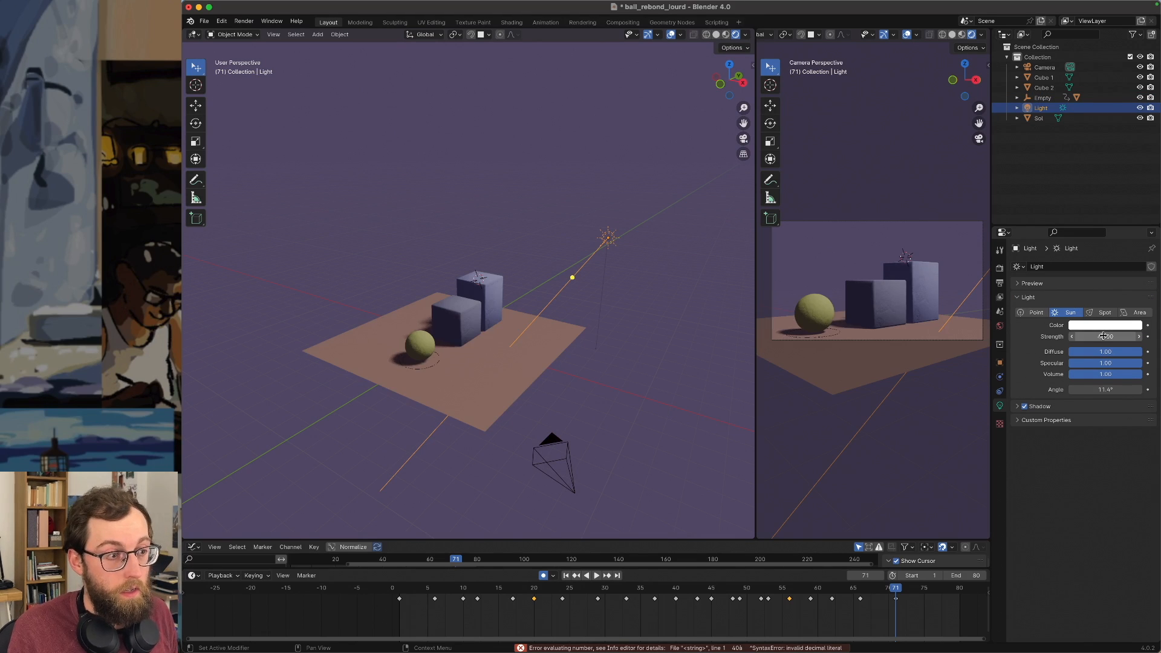
click(1095, 328)
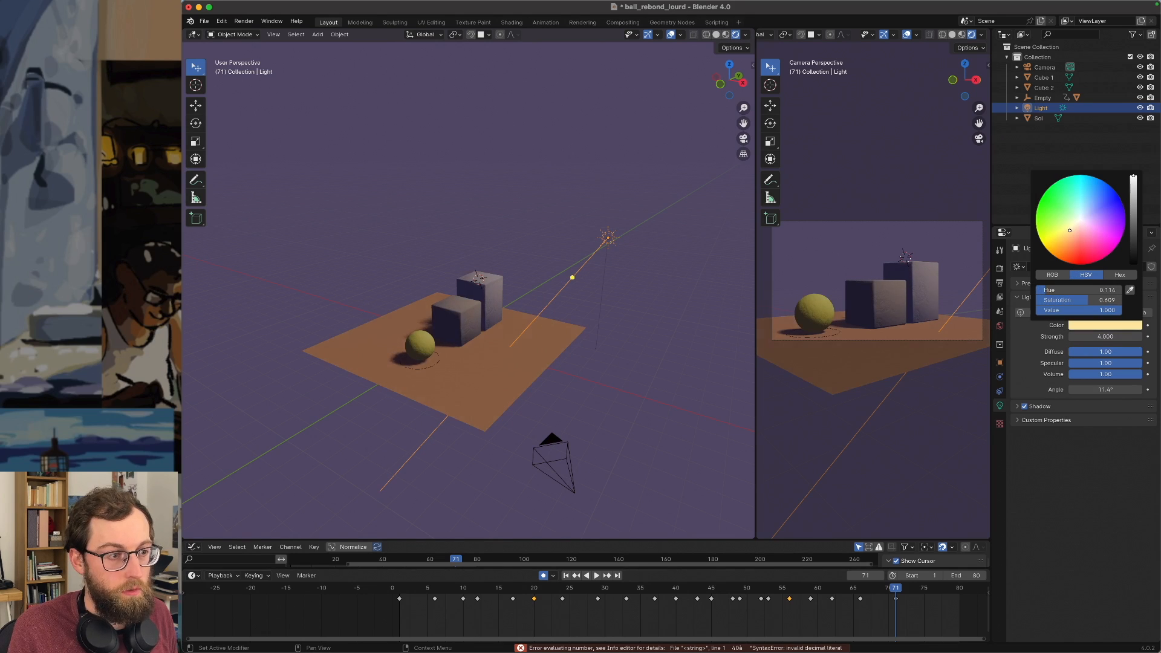
Duplicate the Sun light in the negative X direction and change the copy to an Area light.
middle_drag(597, 321, 635, 324)
key(shift+d)
key(x)
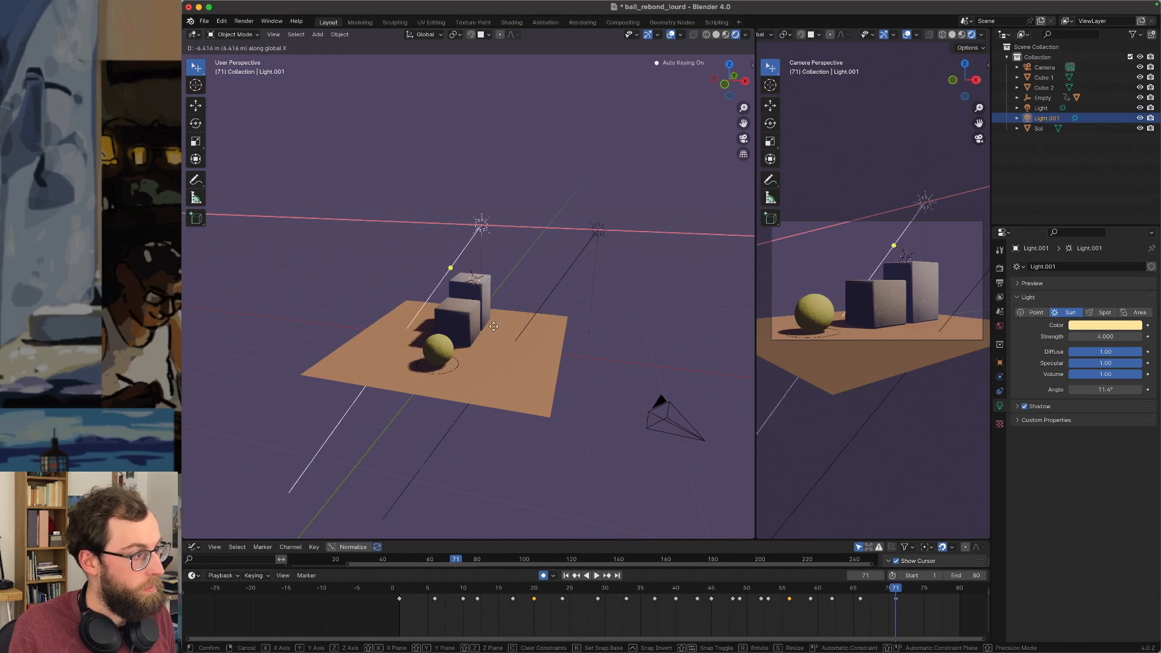
click(488, 319)
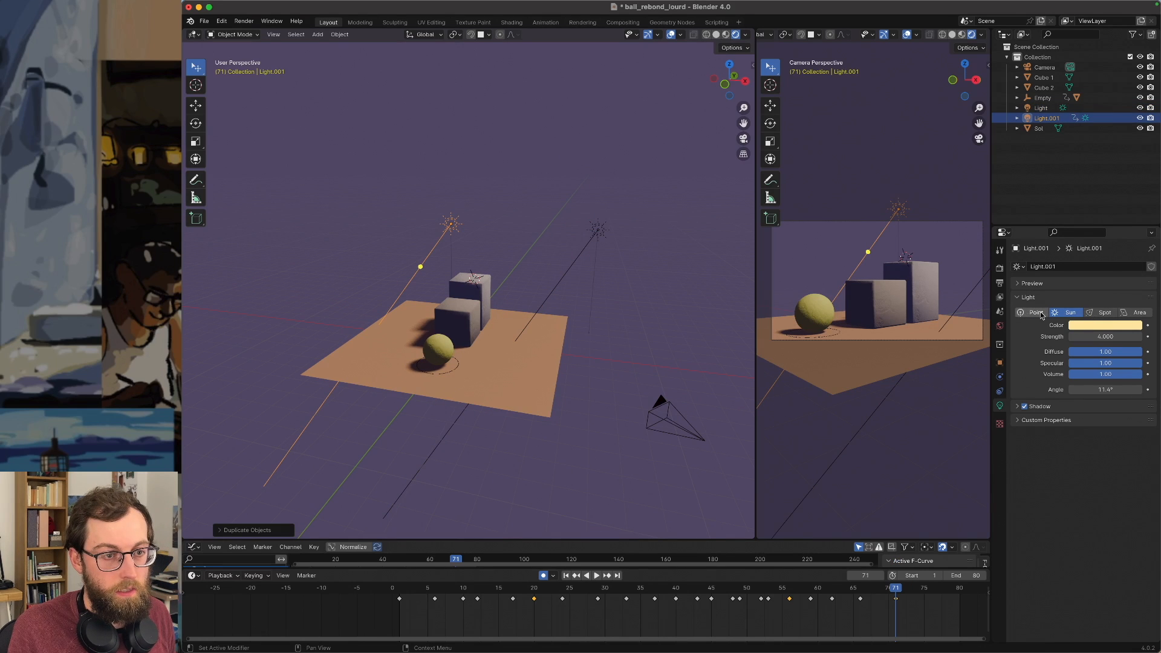
click(1136, 312)
Rotate the Area light about the Y axis to aim it at the blocks, and move it along Y towards the ball's side.
middle_drag(573, 354, 546, 353)
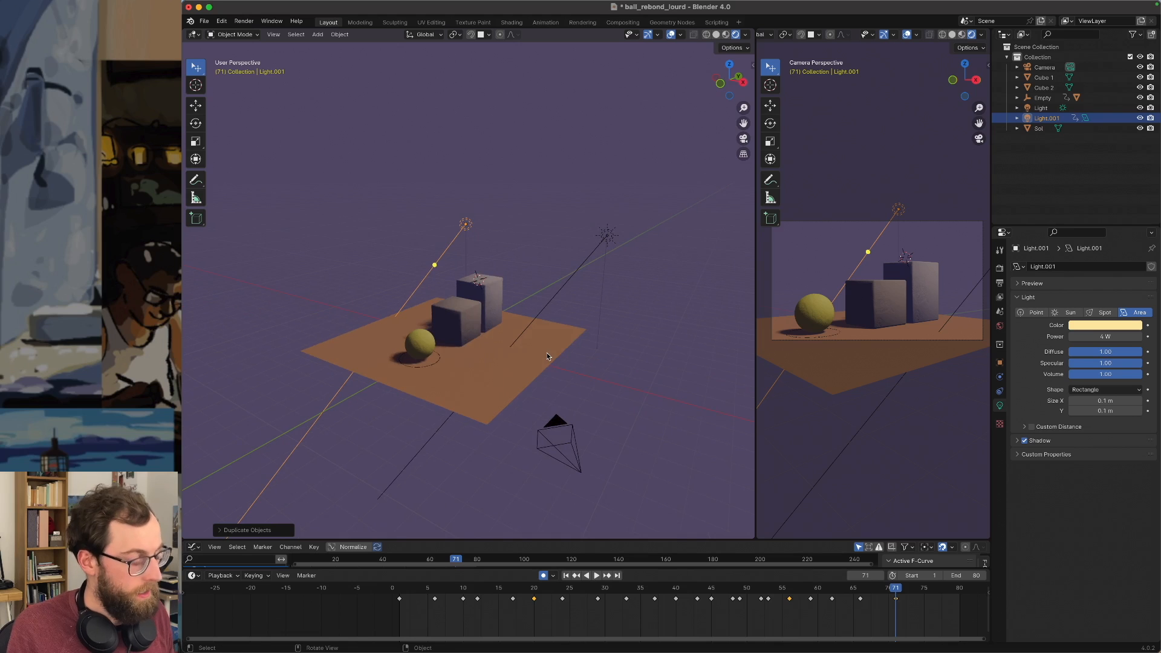
key(r)
key(x)
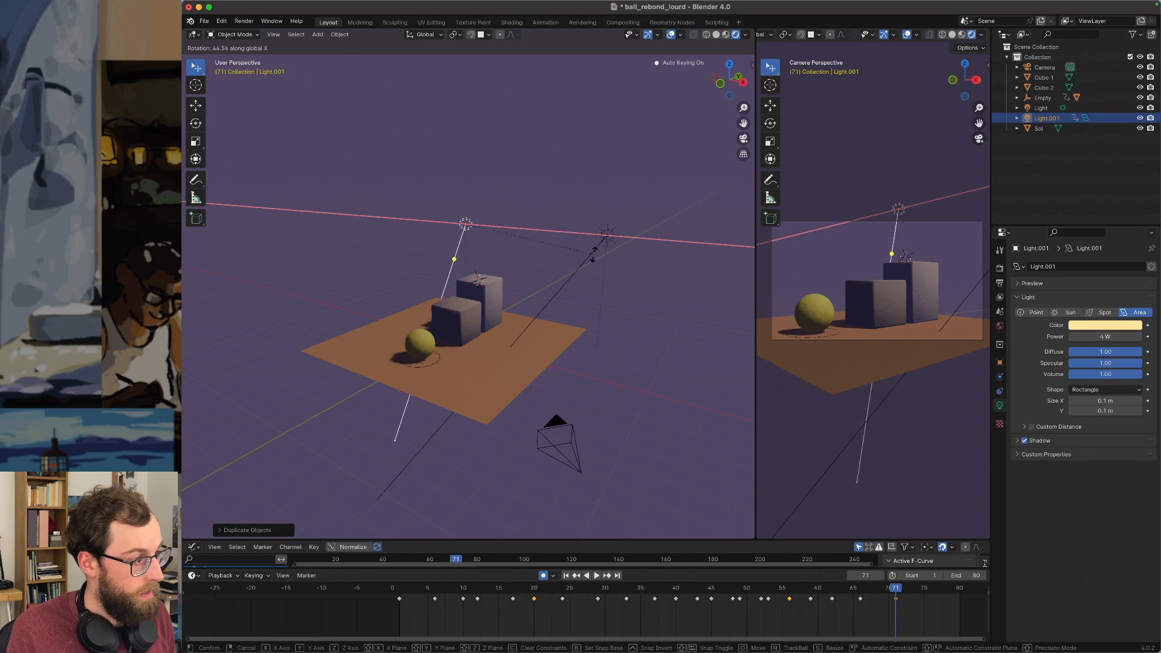
key(y)
click(607, 190)
key(g)
key(y)
click(492, 353)
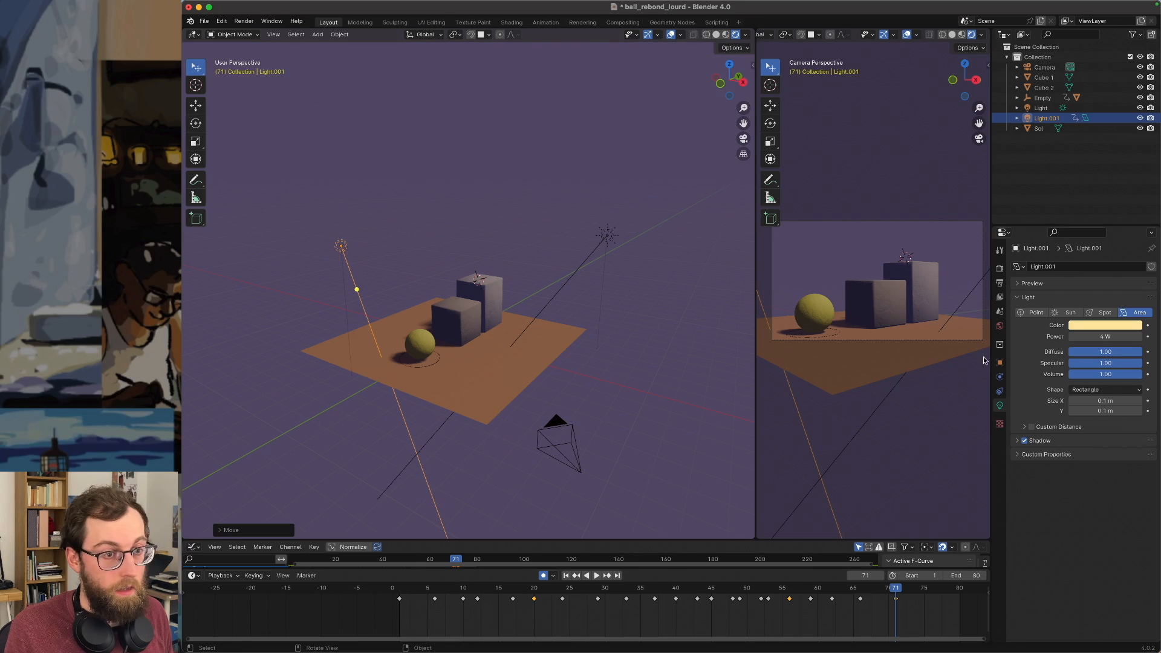
Try a power of 400 W for the Area light and view the lit scene.
click(1100, 337)
text(4)
key(Return)
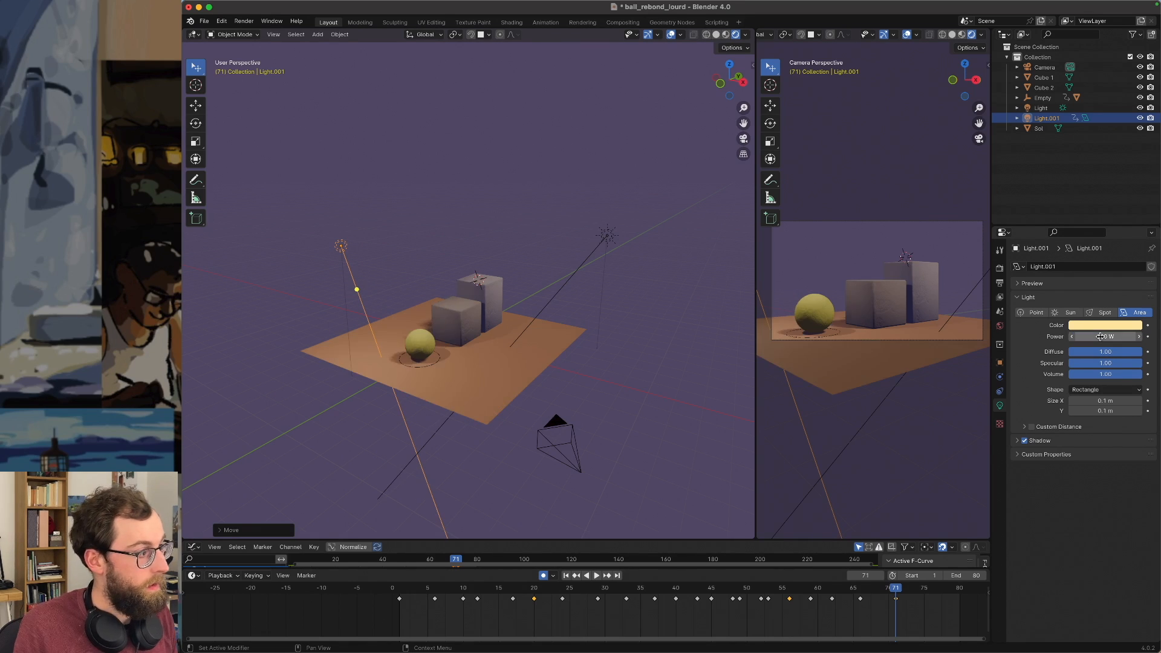
middle_drag(666, 296, 647, 341)
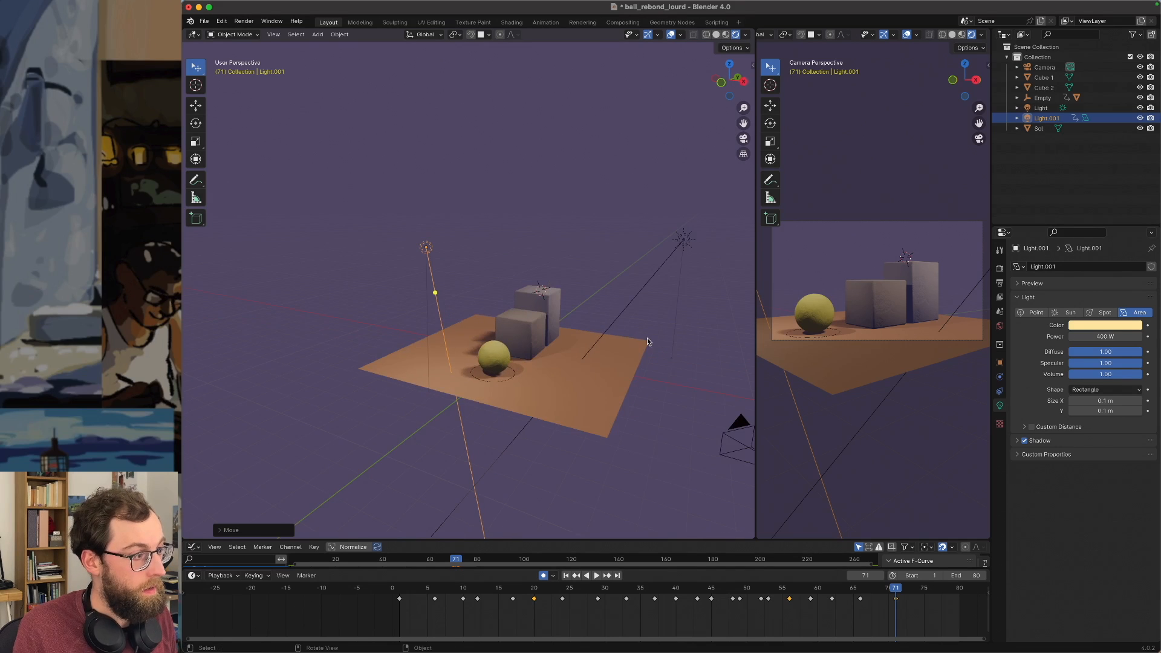
Turn off the Area light's shadow and set its power to 100 W.
click(1025, 441)
click(1097, 336)
text(100)
key(Return)
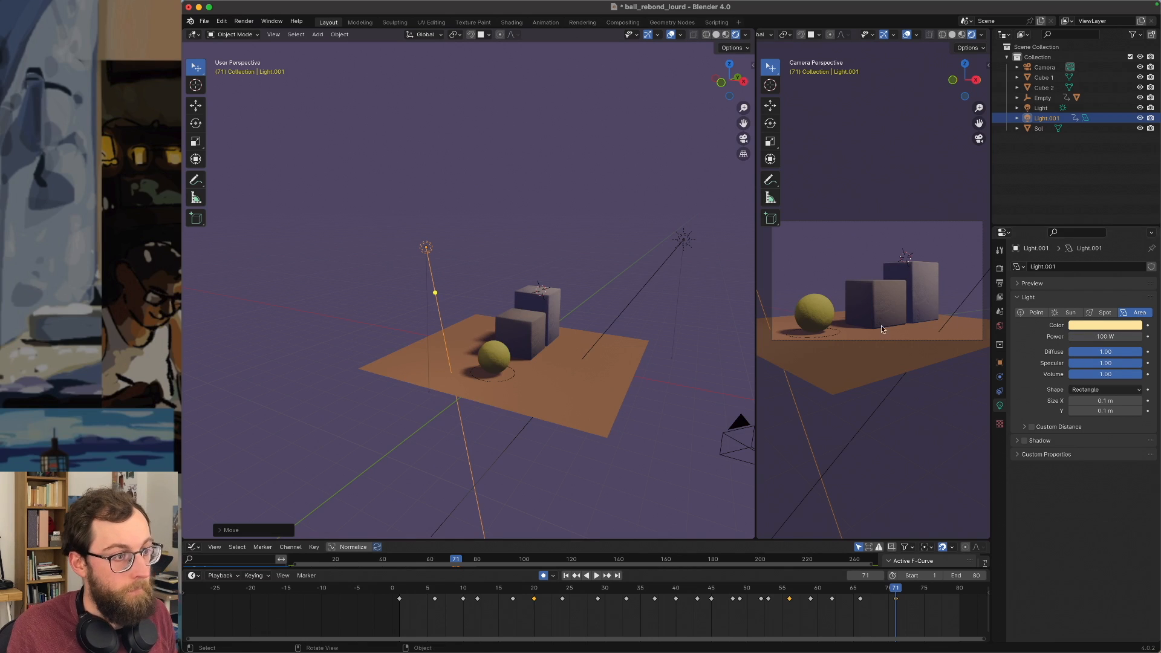
Toggle the Area light's visibility to compare the lighting, and reposition the light around the scene.
click(1140, 118)
click(1140, 118)
click(1139, 118)
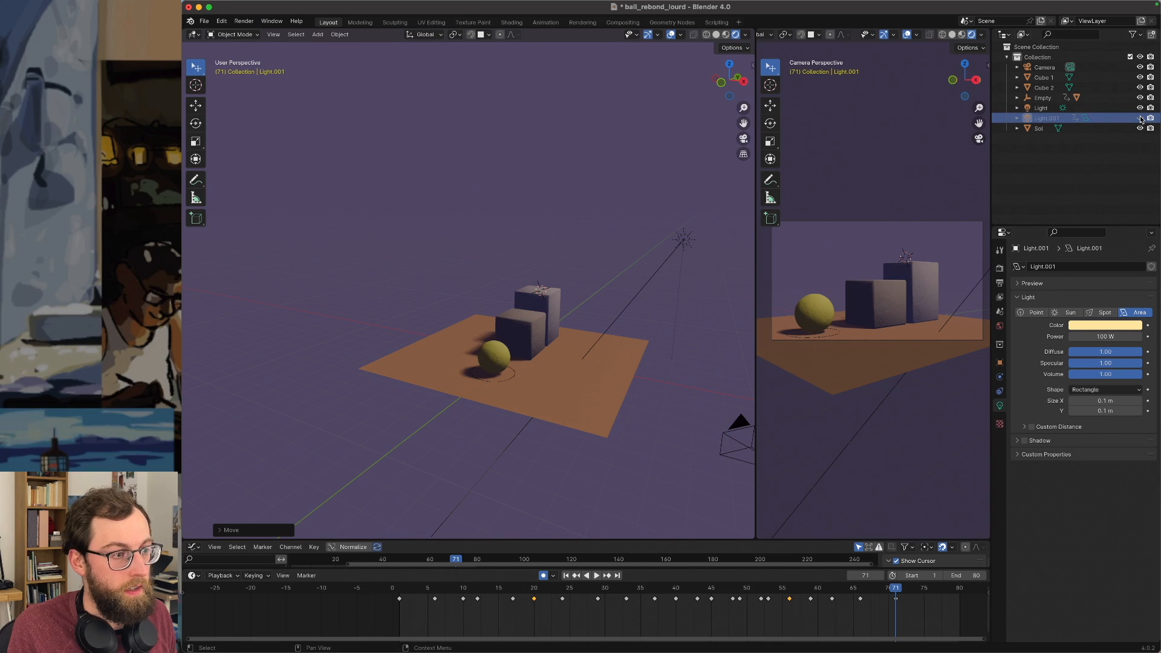
click(1140, 118)
key(x)
key(g)
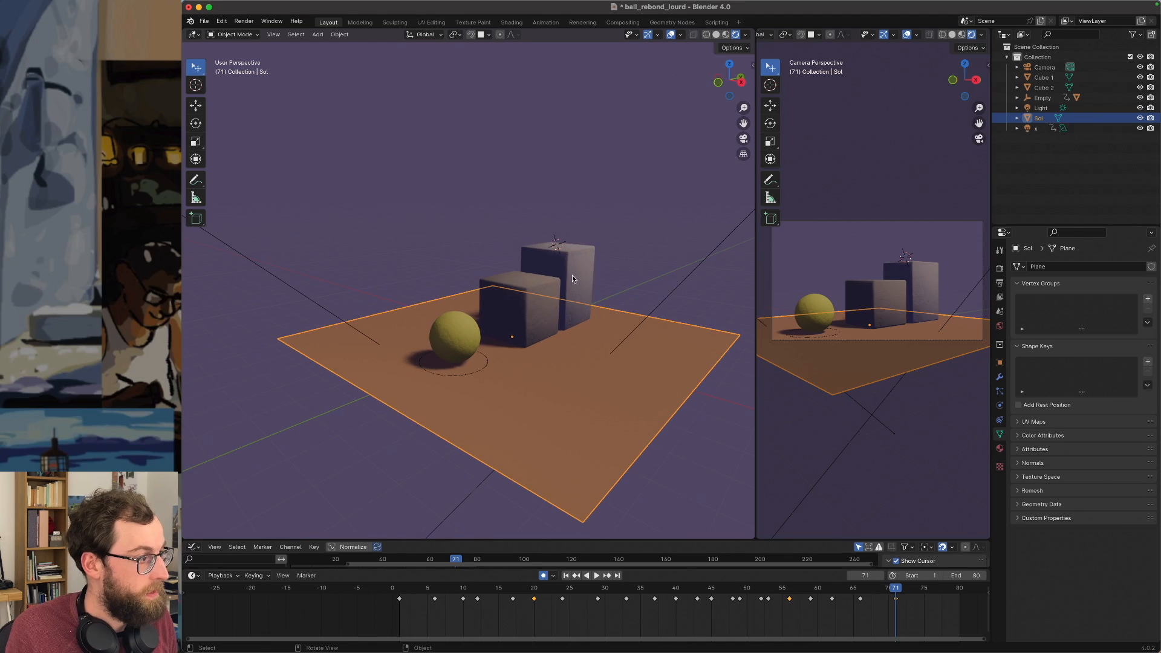
Select the floor plane Sol and replace its material's nodes with the copied fingerprint clay node setup in the Shading workspace.
click(572, 275)
click(578, 380)
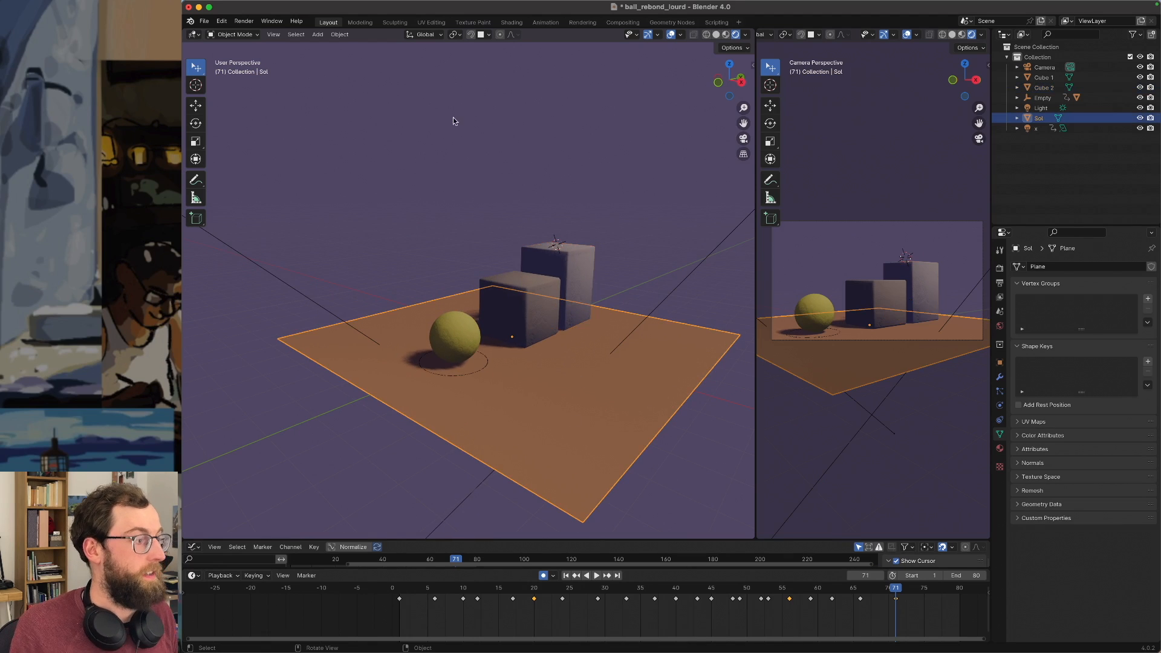
click(507, 23)
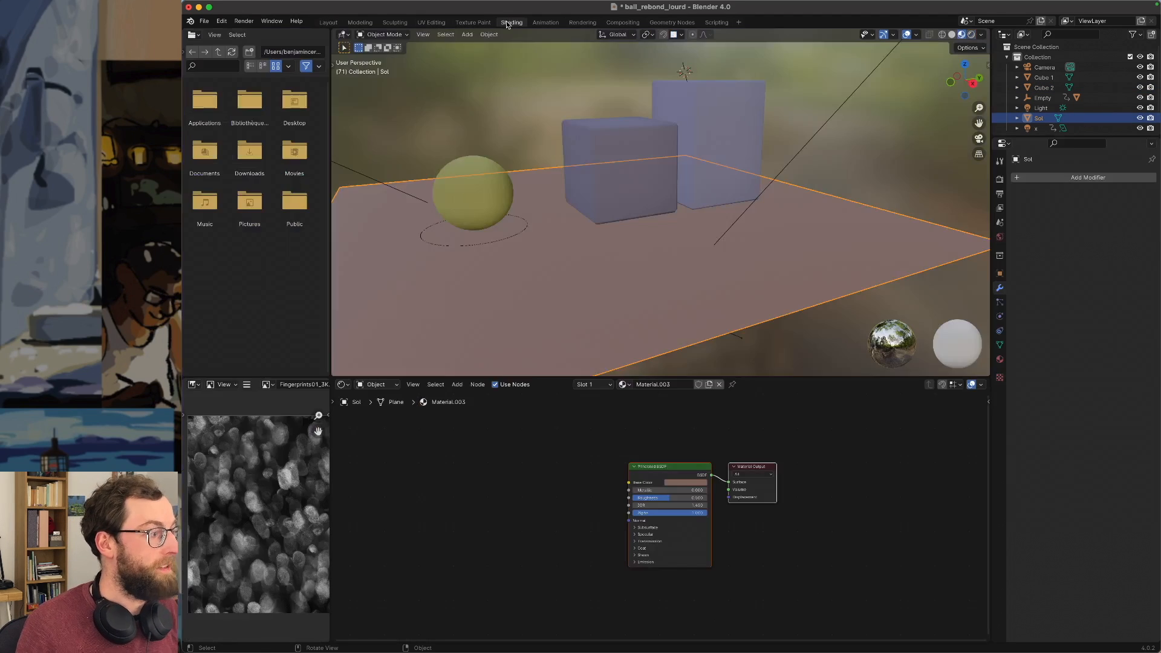
key(x)
key(ctrl+v)
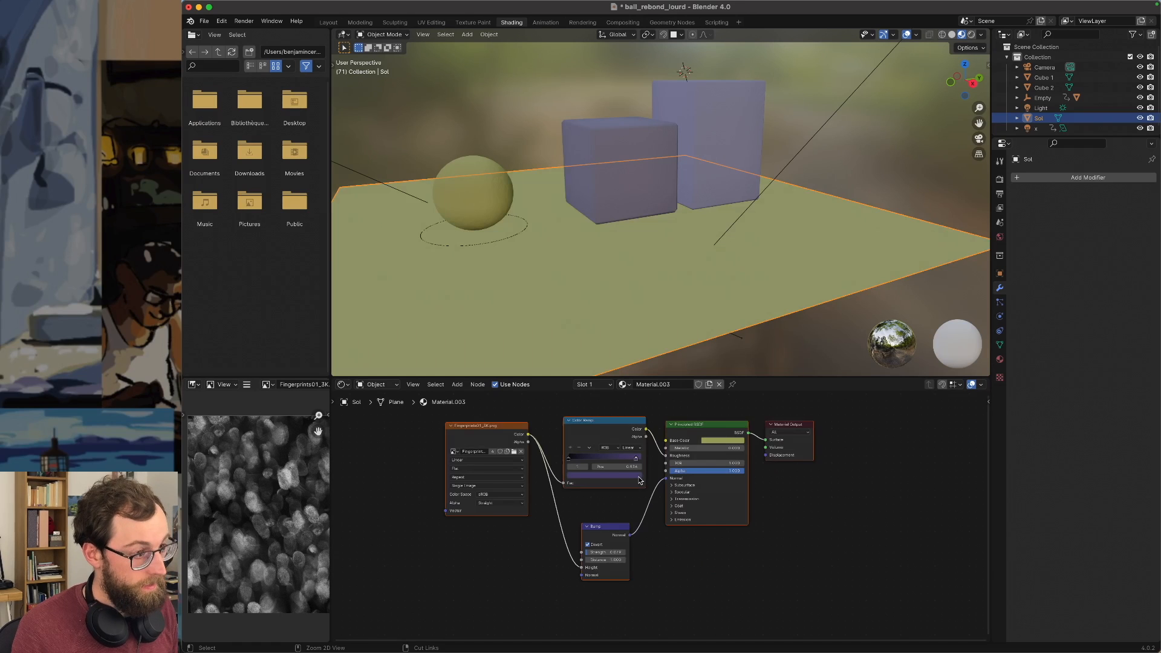
middle_drag(662, 406, 671, 441)
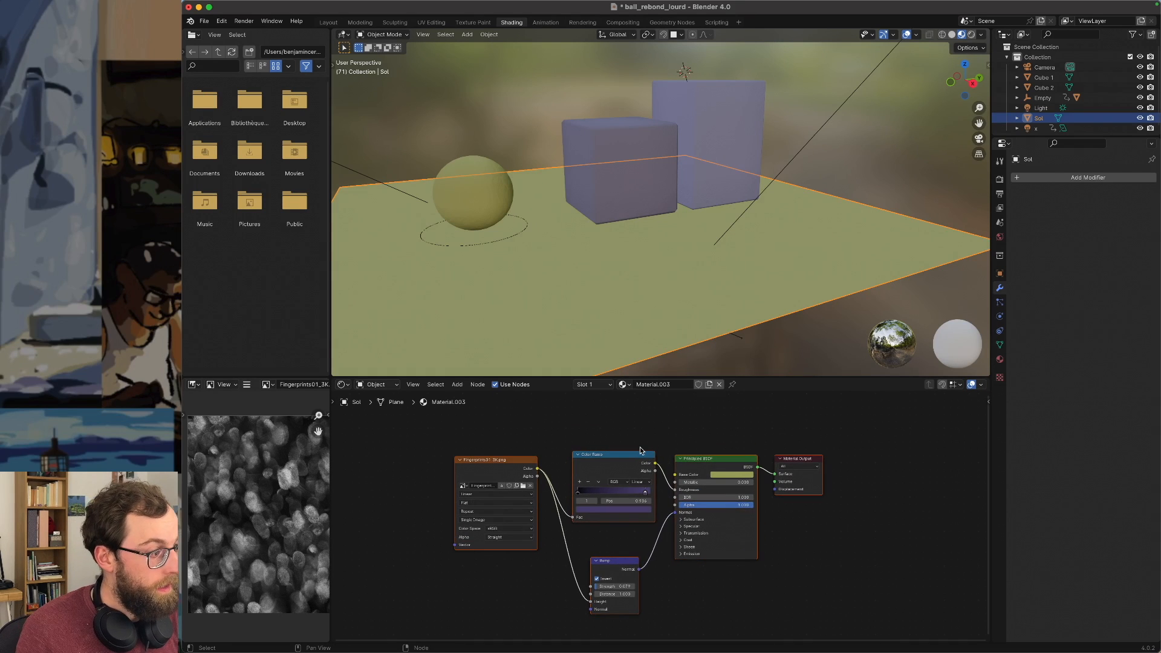
Change the floor material's Base Color to a dark muted brown, and check the floor in the viewport and the Layout workspace.
click(724, 474)
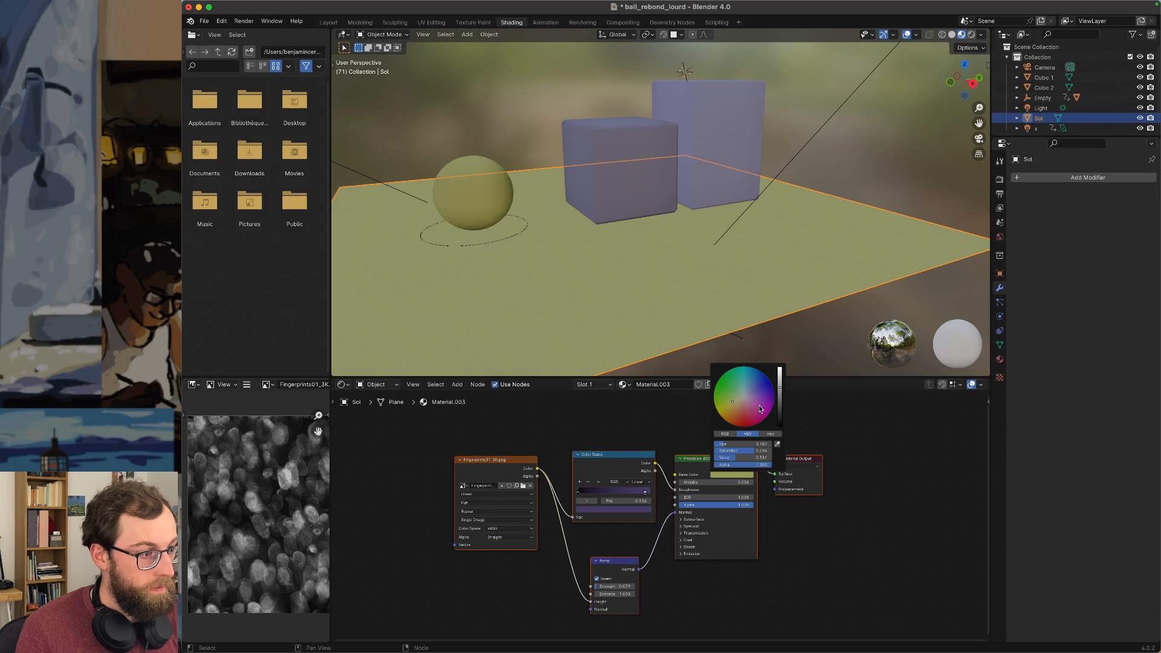
mouse_move(779, 389)
mouse_down()
mouse_move(780, 400)
mouse_move(737, 405)
mouse_up()
middle_drag(647, 254, 807, 215)
scroll(627, 306, up, 2)
scroll(727, 254, down, 5)
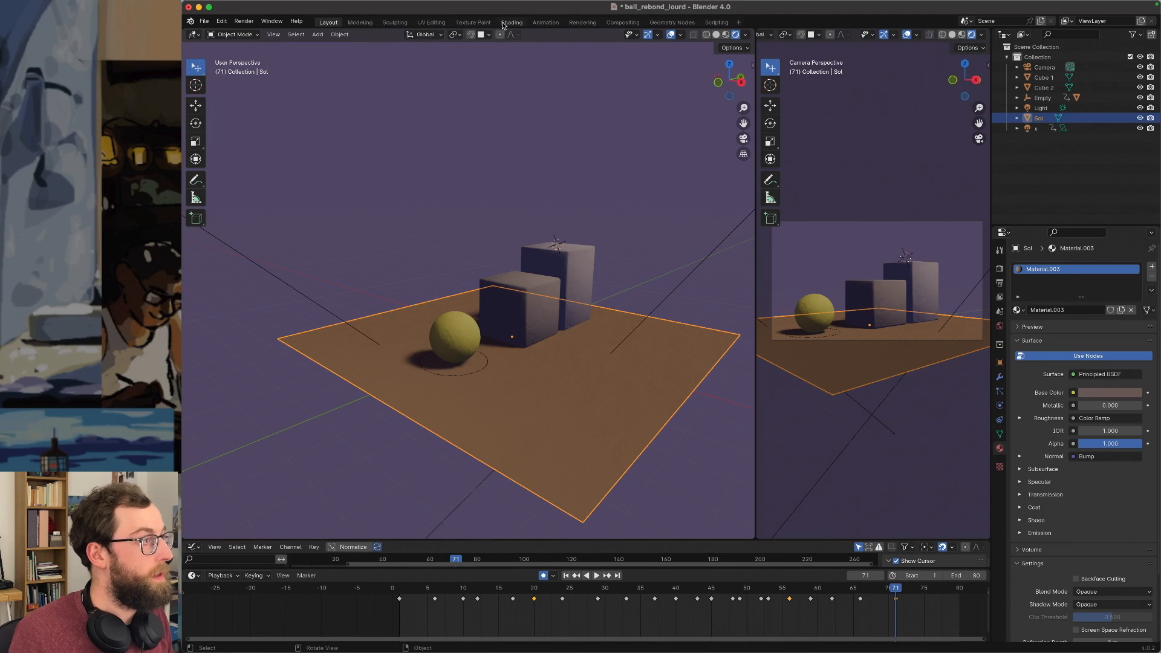
Reopen the floor's node setup in the Shading workspace and spread the texture nodes away from the Principled BSDF to make room.
click(504, 23)
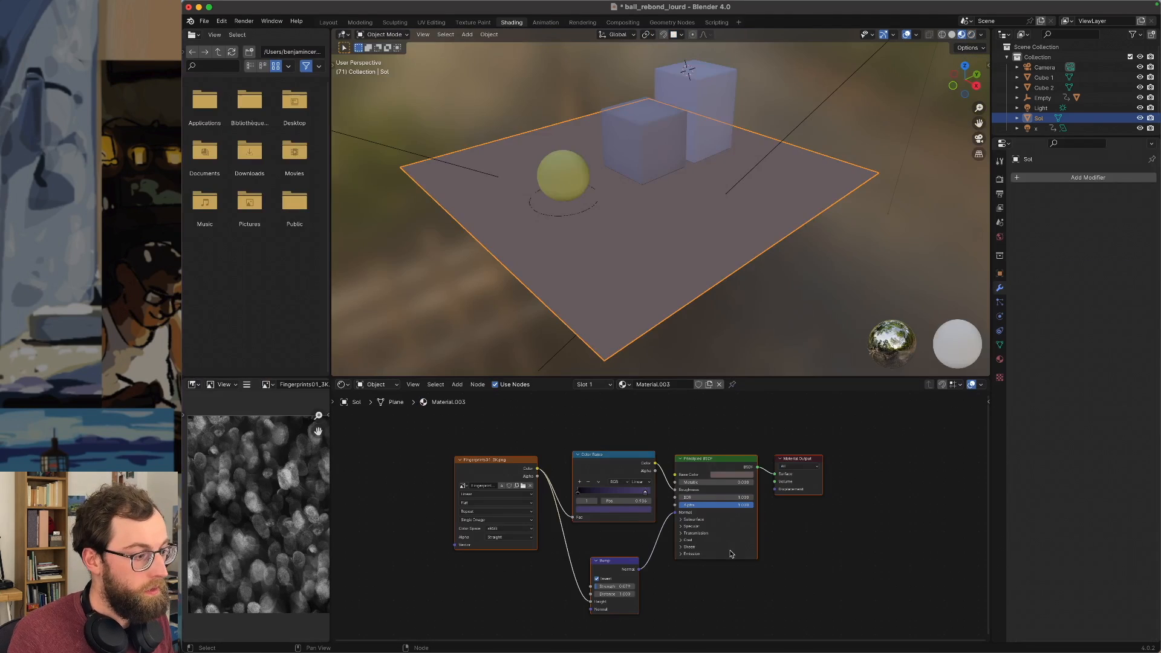
drag(658, 605, 458, 441)
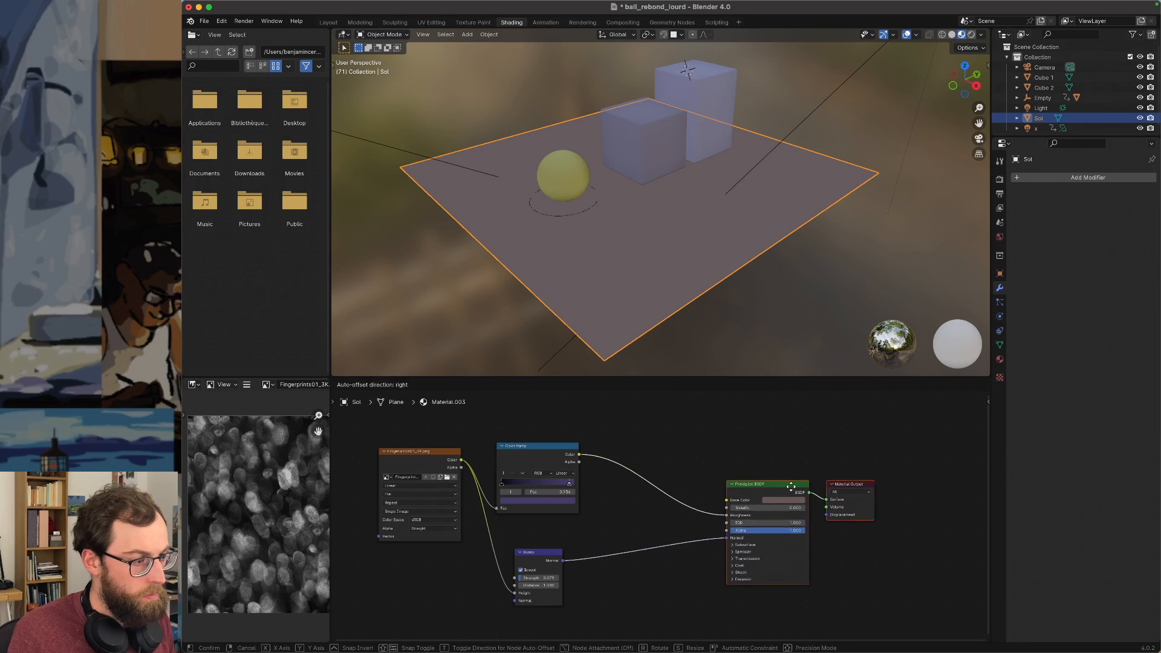
drag(789, 482, 792, 483)
click(695, 458)
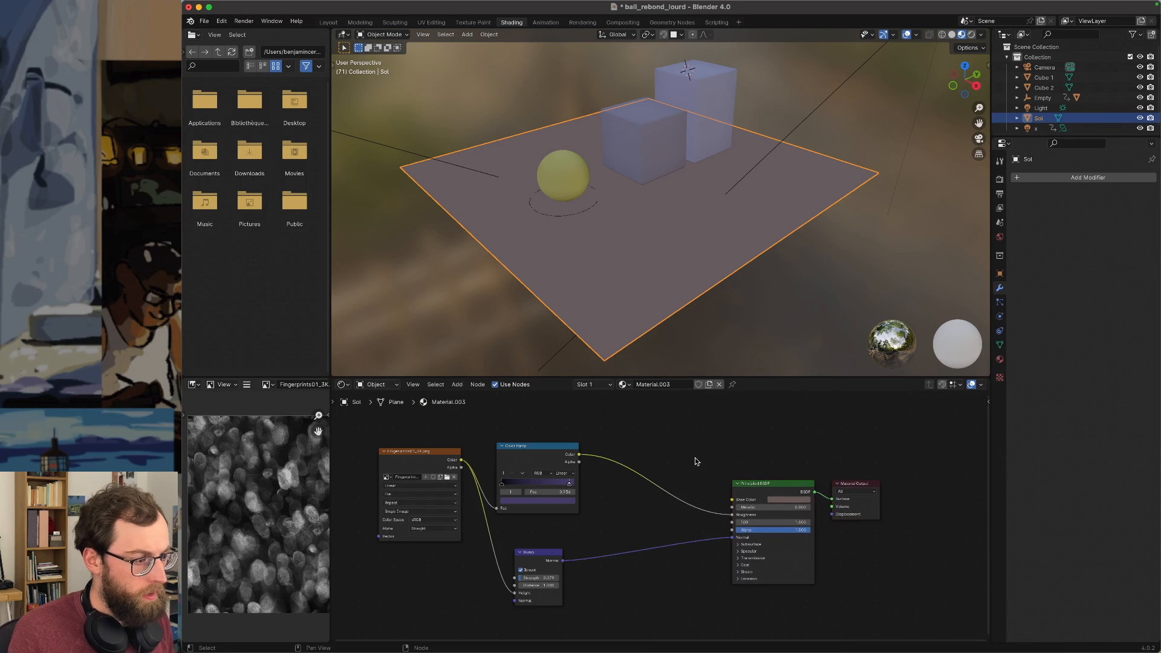
Add a Voronoi Texture node to the floor material, link its Color output to the Base Color, and increase its Scale for smaller cells.
key(shift+a)
text(ve)
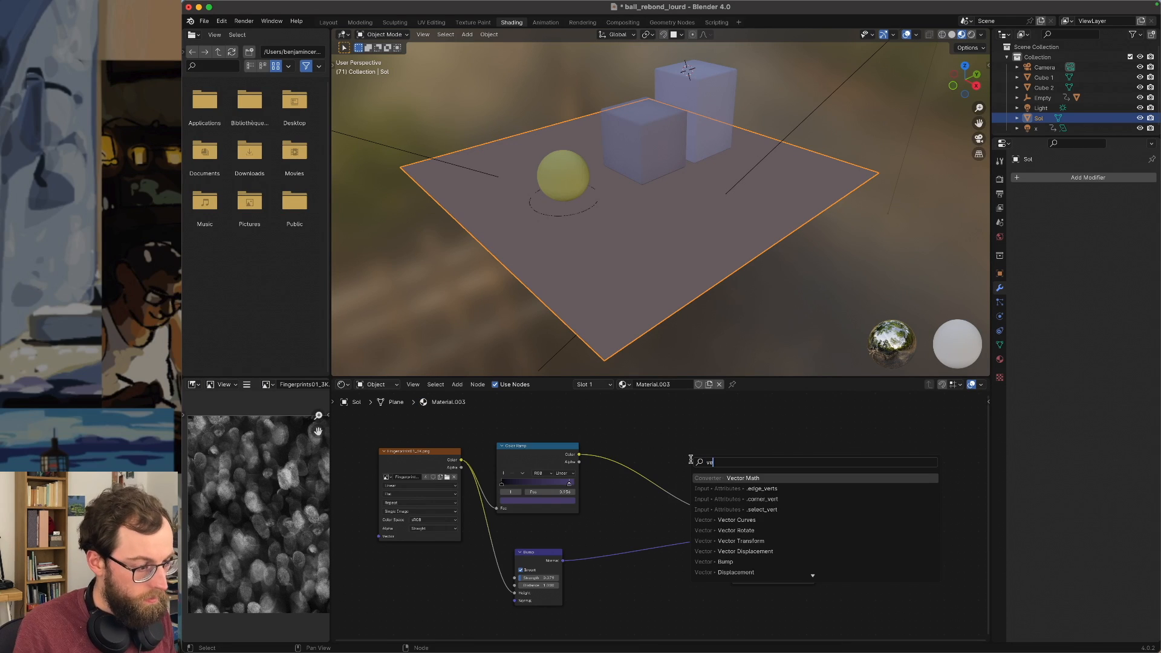
key(BackSpace)
text(or)
key(Return)
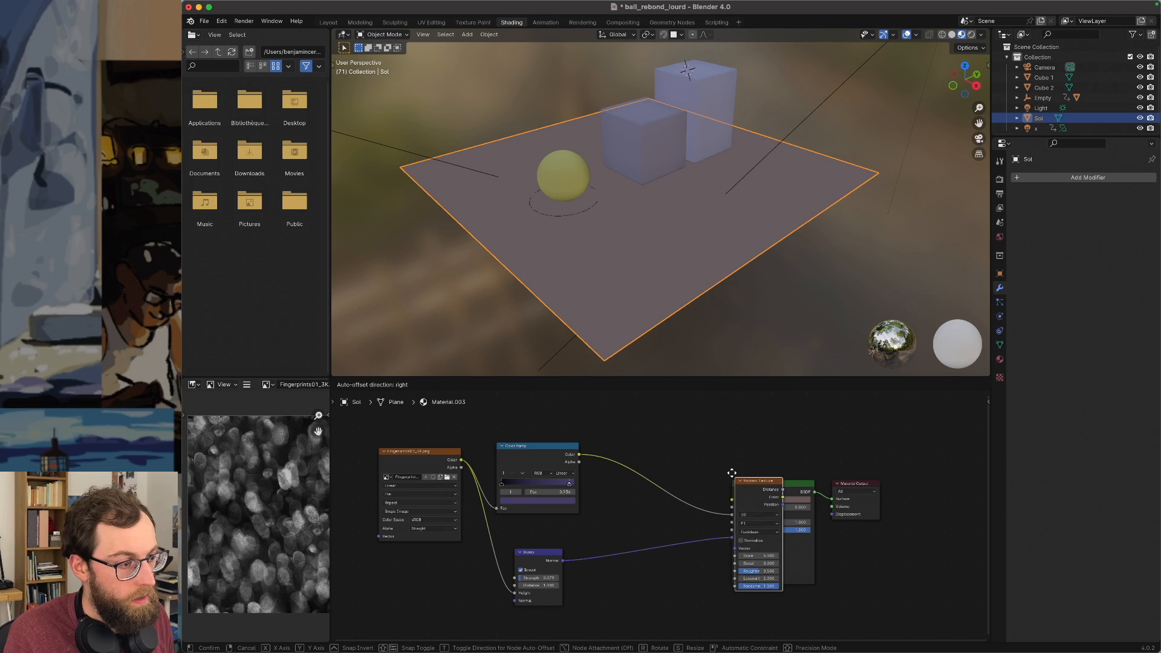
drag(699, 397, 732, 566)
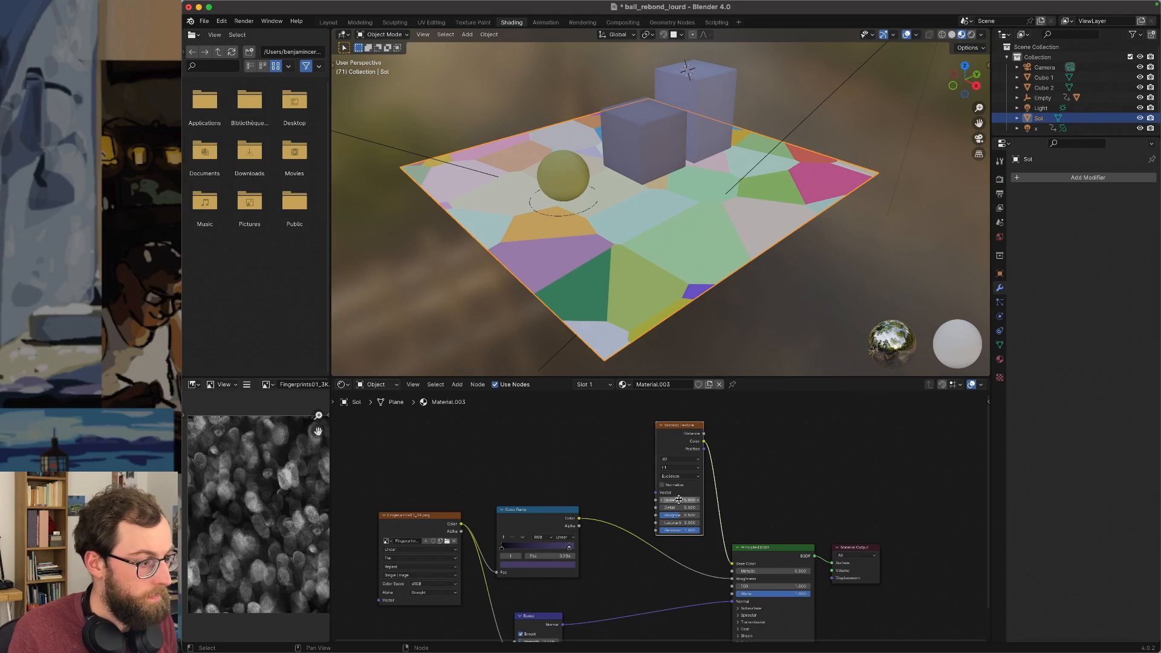
drag(679, 500, 797, 500)
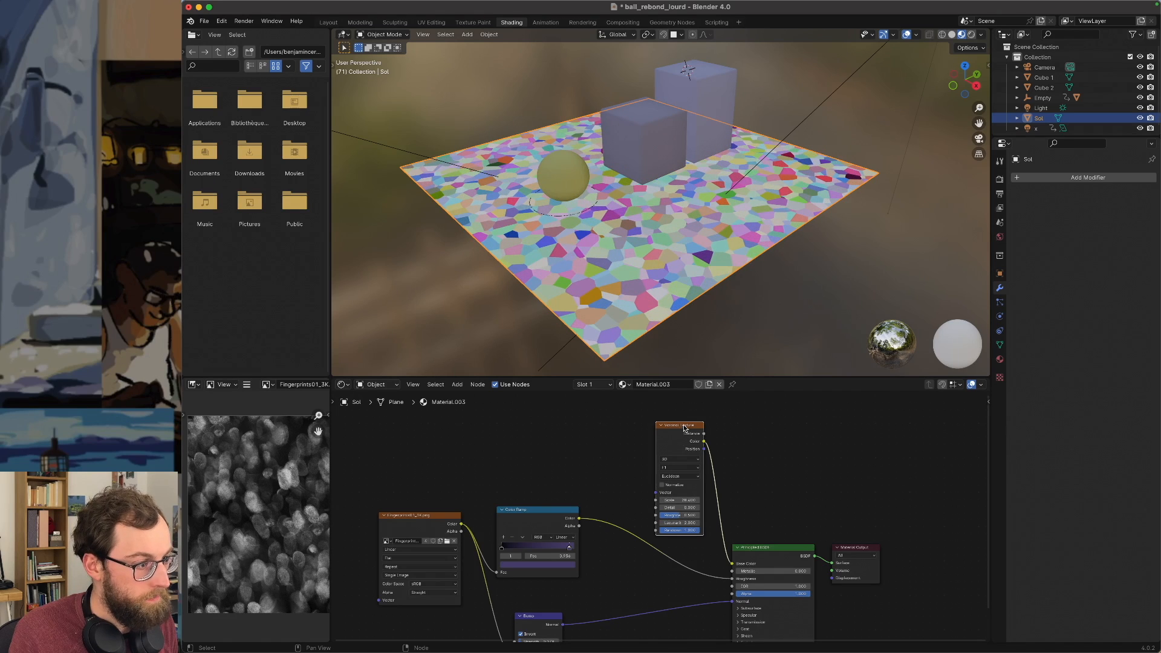
Insert a duplicate of the Color Ramp between the floor's Voronoi Texture and Base Color, spacing the nodes apart to fit it.
drag(684, 428, 694, 439)
drag(783, 551, 866, 528)
click(517, 511)
key(shift+d)
click(743, 465)
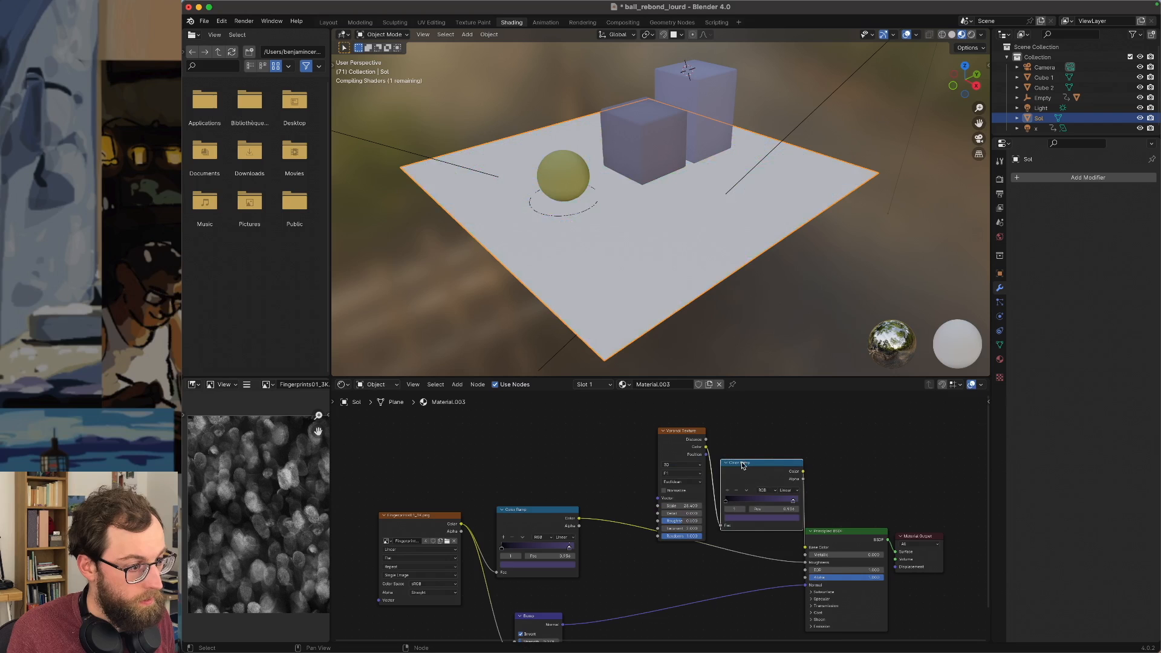
drag(697, 433, 711, 427)
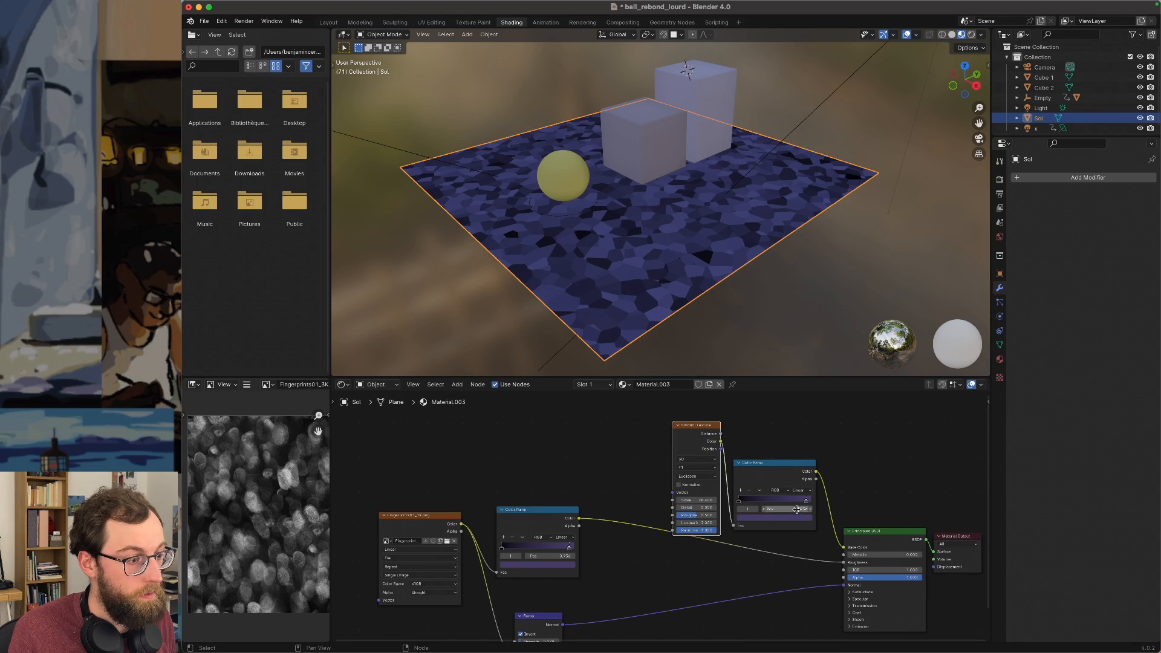
Recolor both stops of the floor's new Color Ramp to closely matched dark muted browns for a subtle mottled pattern.
click(802, 518)
drag(806, 445, 806, 449)
click(769, 448)
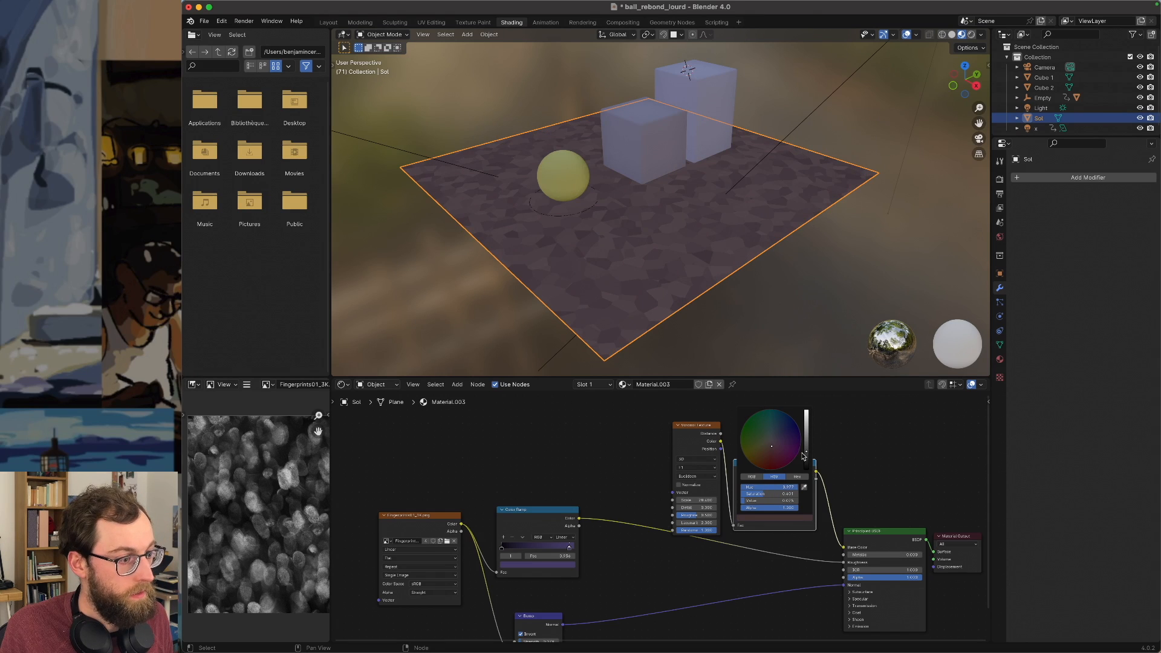
drag(806, 451, 806, 448)
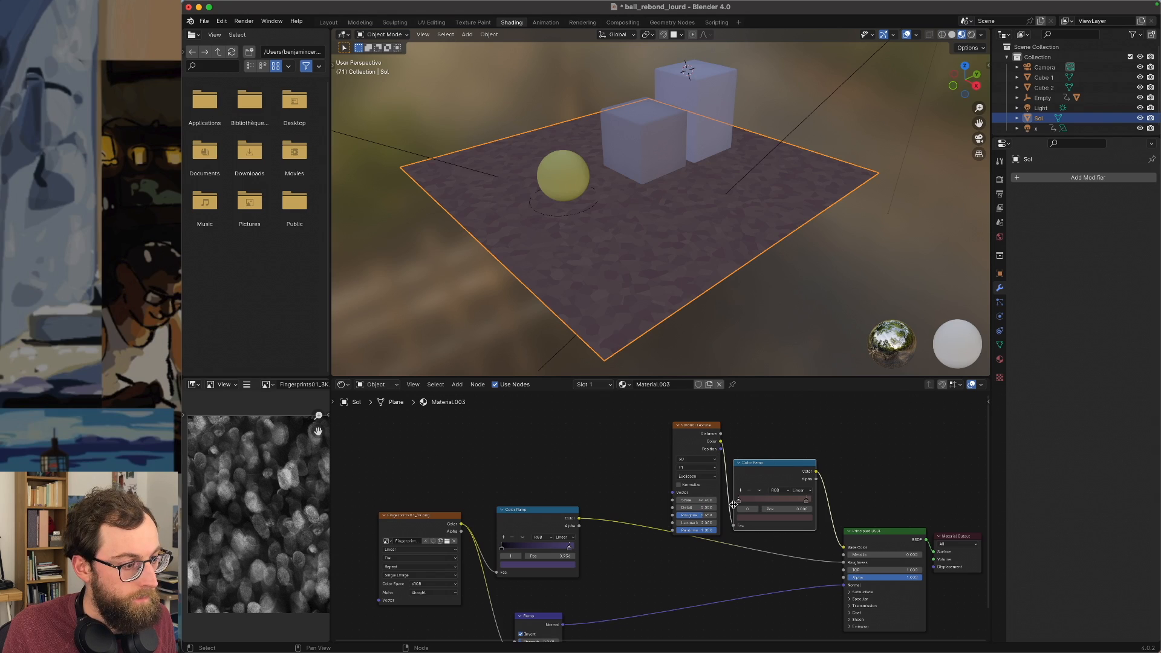
click(765, 519)
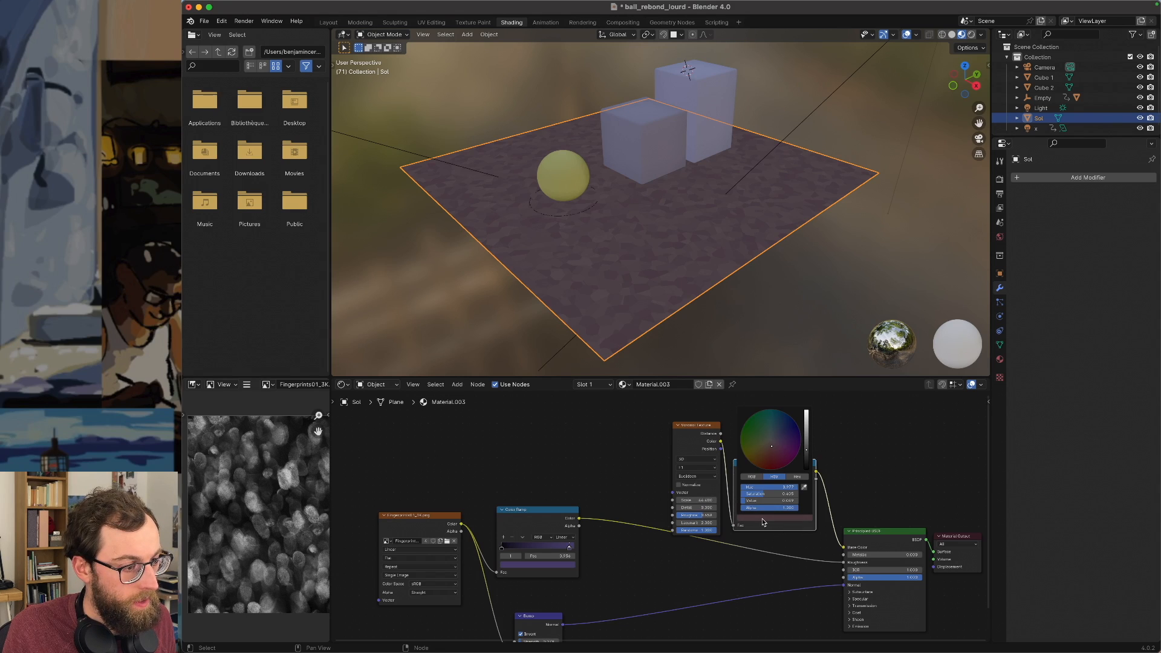
click(803, 487)
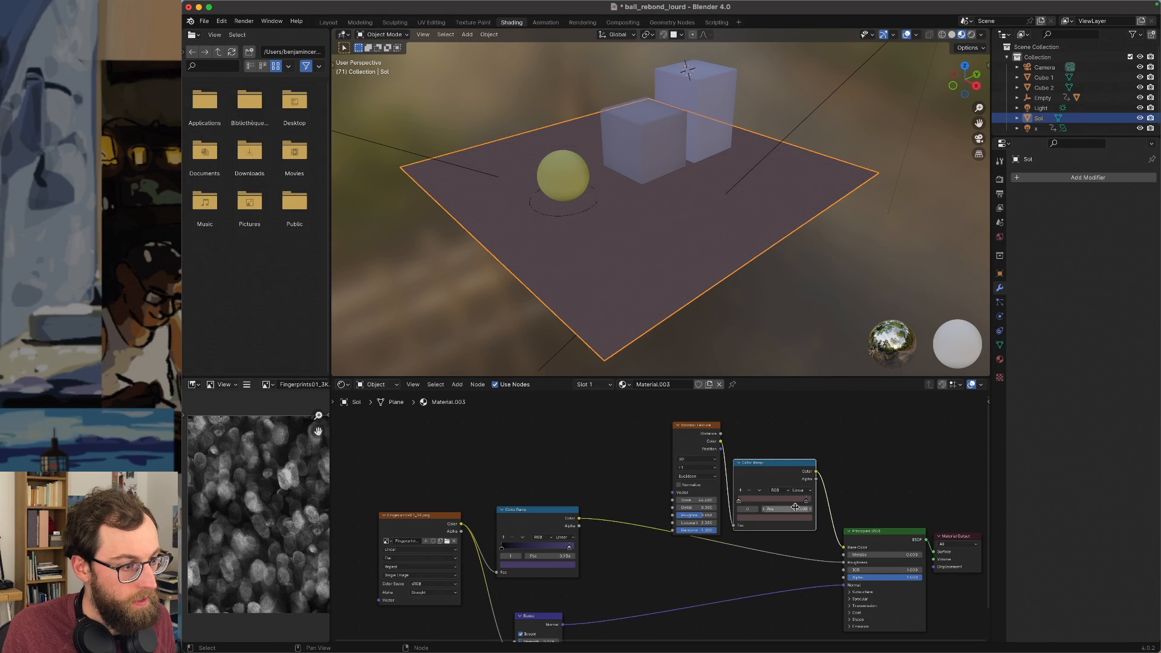
click(748, 517)
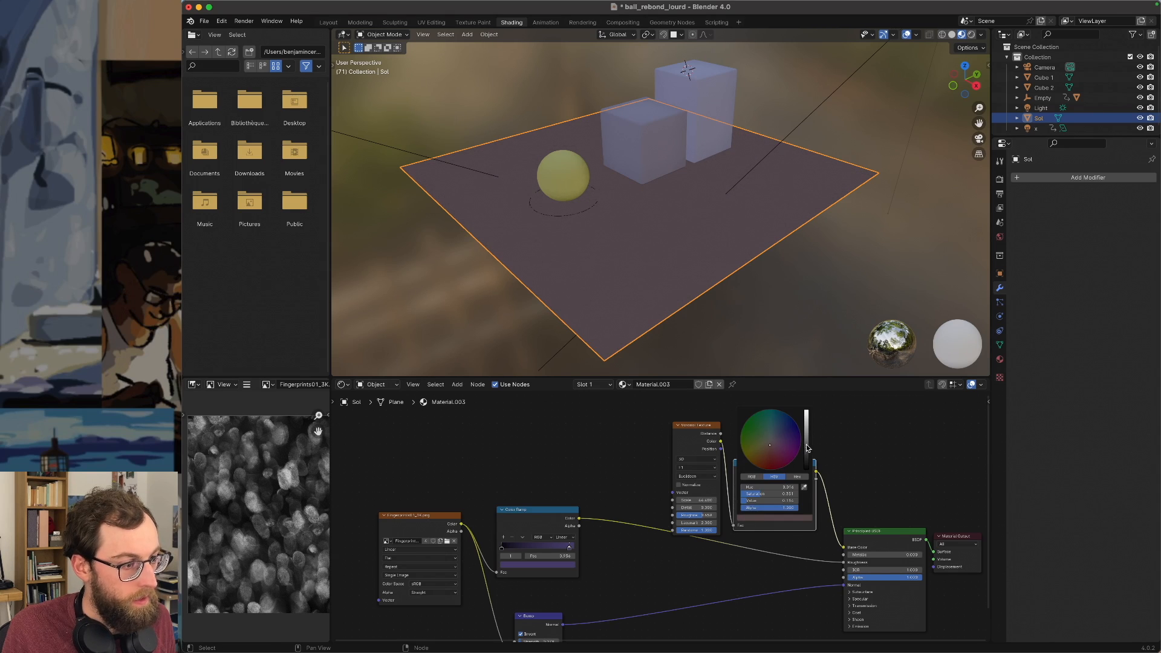
drag(807, 447, 806, 444)
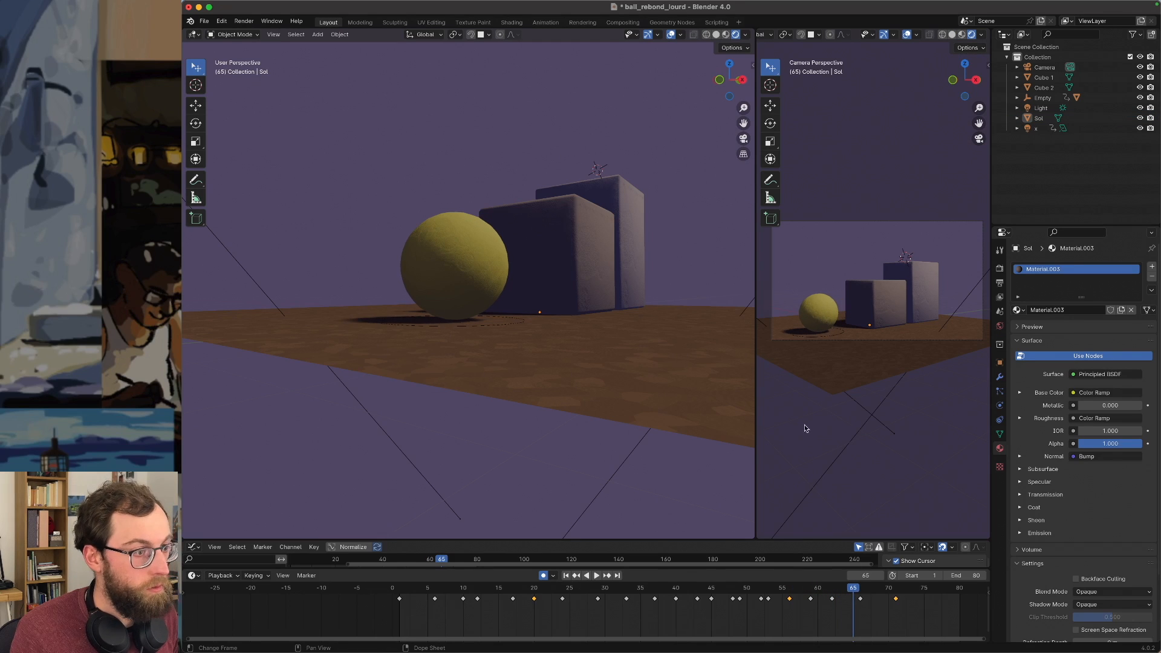
Set the ball's Base Color to a bright saturated yellow in the Layout workspace and preview the animation.
click(476, 259)
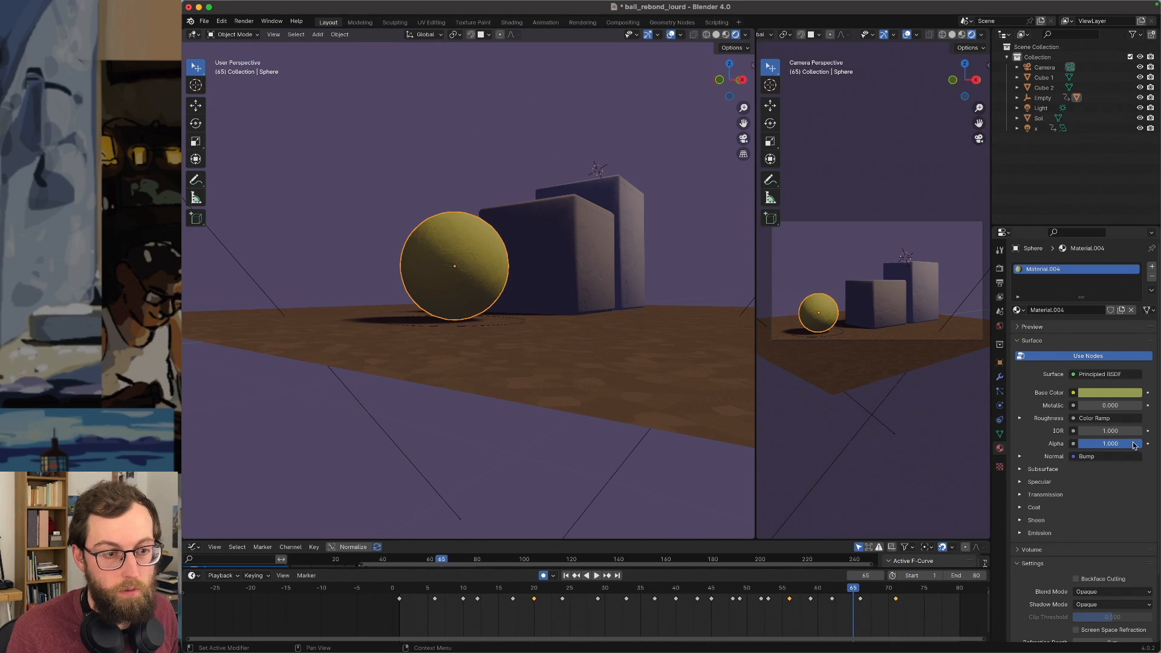
click(1115, 394)
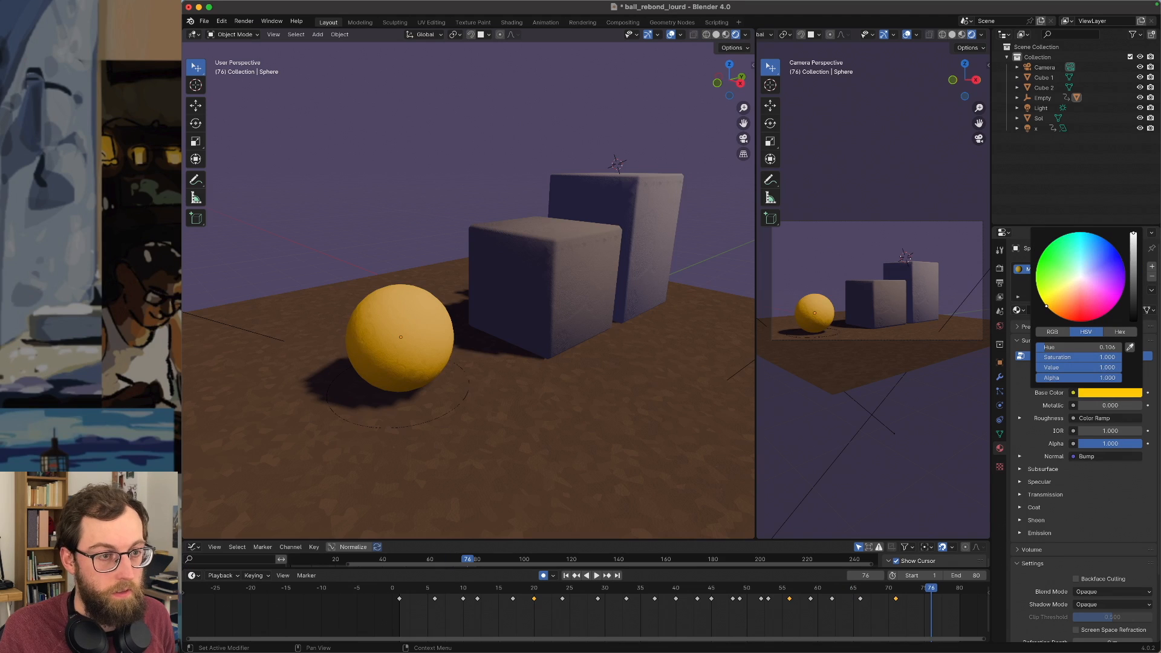
mouse_move(1046, 305)
mouse_down()
mouse_move(1035, 276)
mouse_move(1041, 300)
mouse_up()
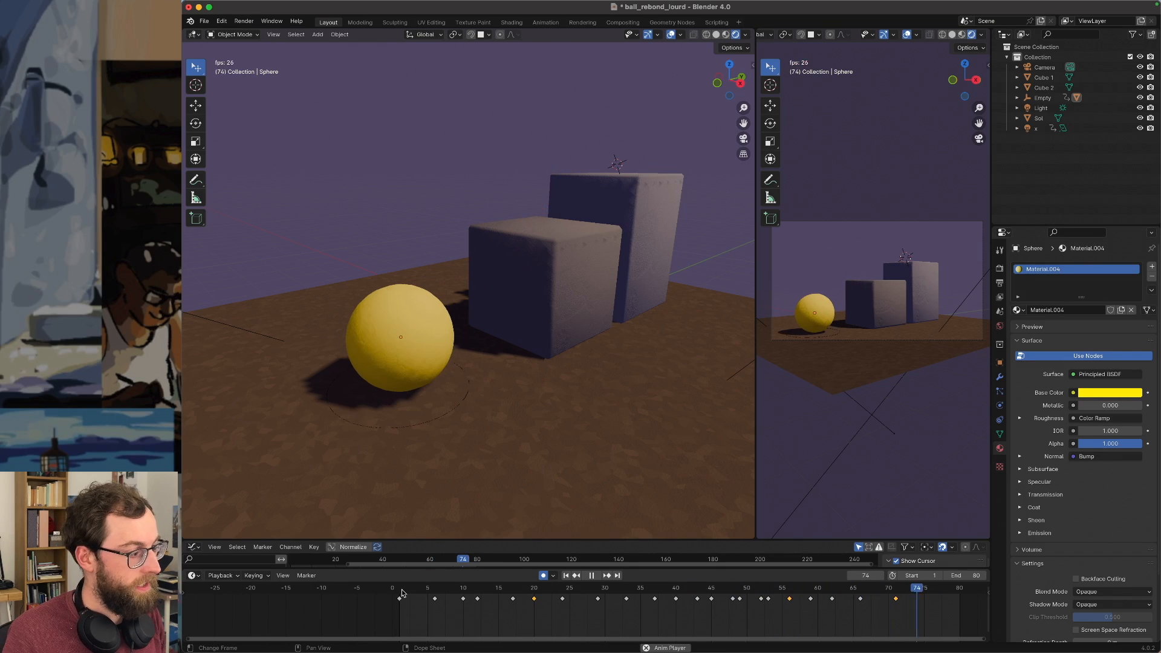
key(space)
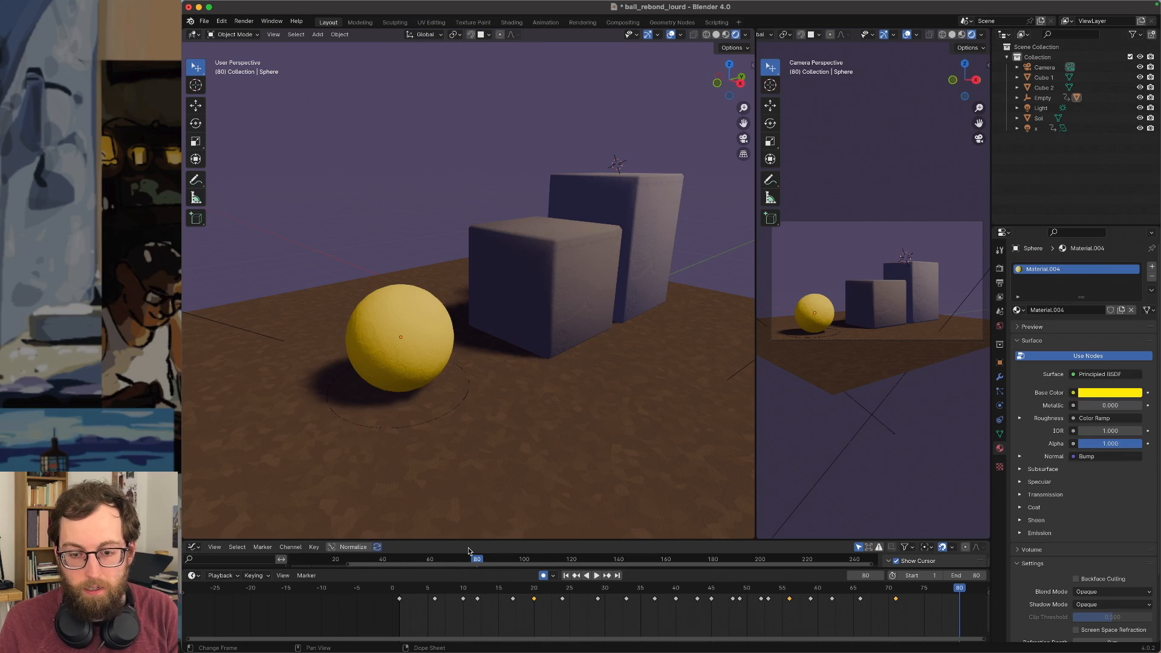
Duplicate the Color Ramp in the ball's material in the Shading workspace and link the copy's Color output to the Base Color.
click(512, 22)
scroll(622, 508, down, 3)
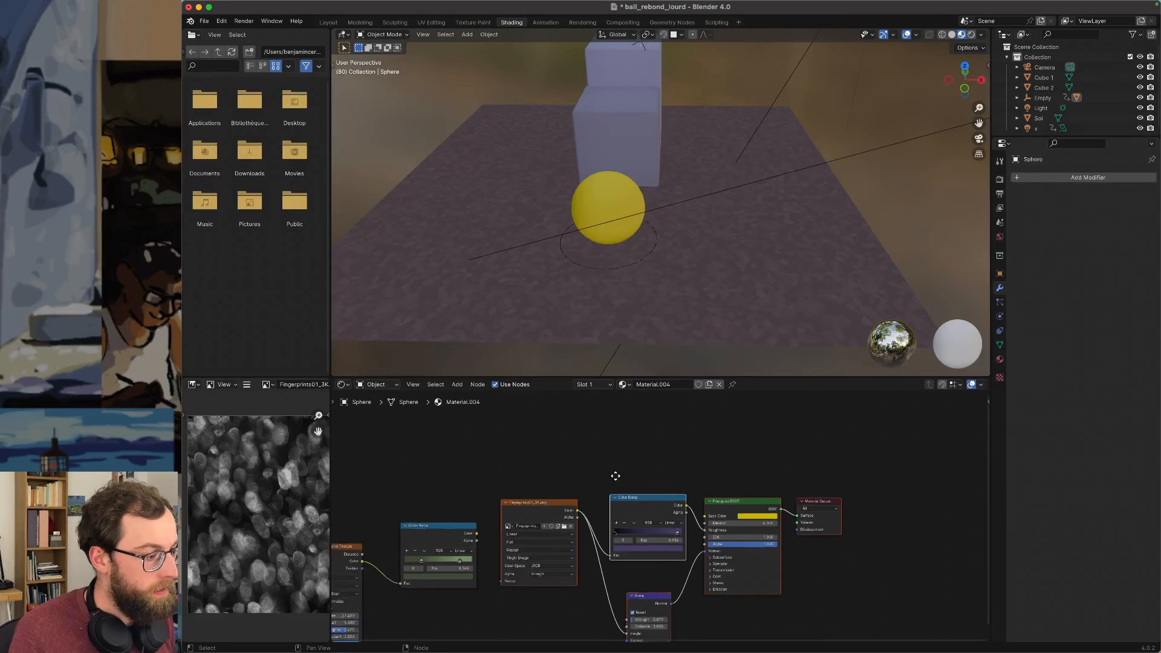
scroll(679, 520, up, 4)
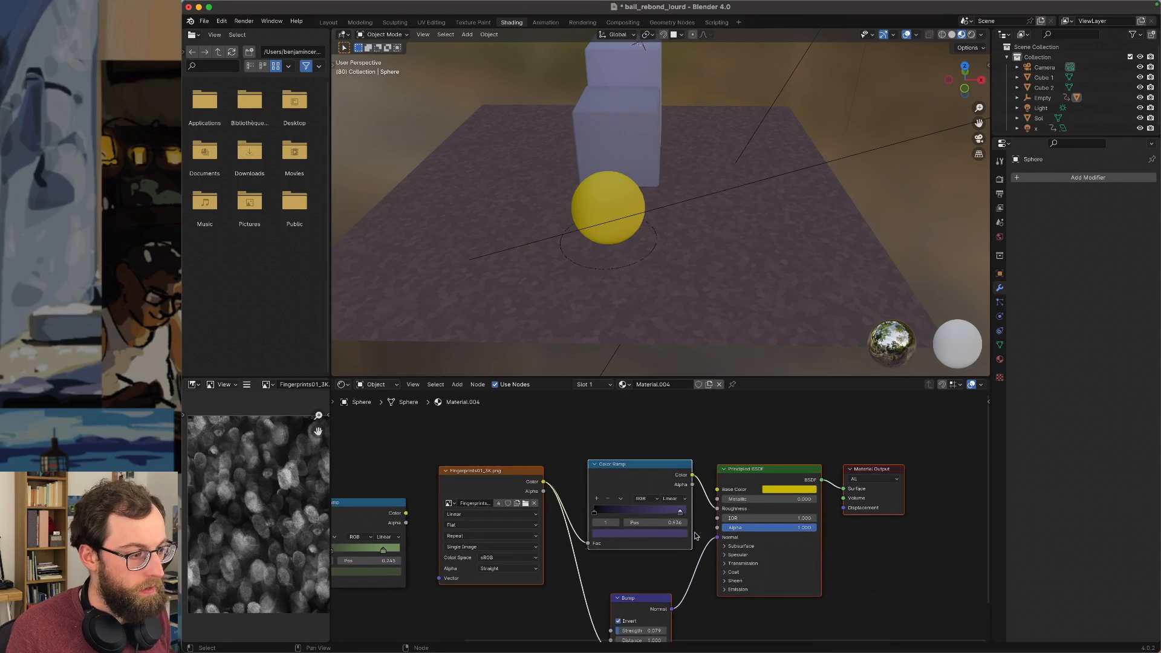
drag(761, 447, 852, 546)
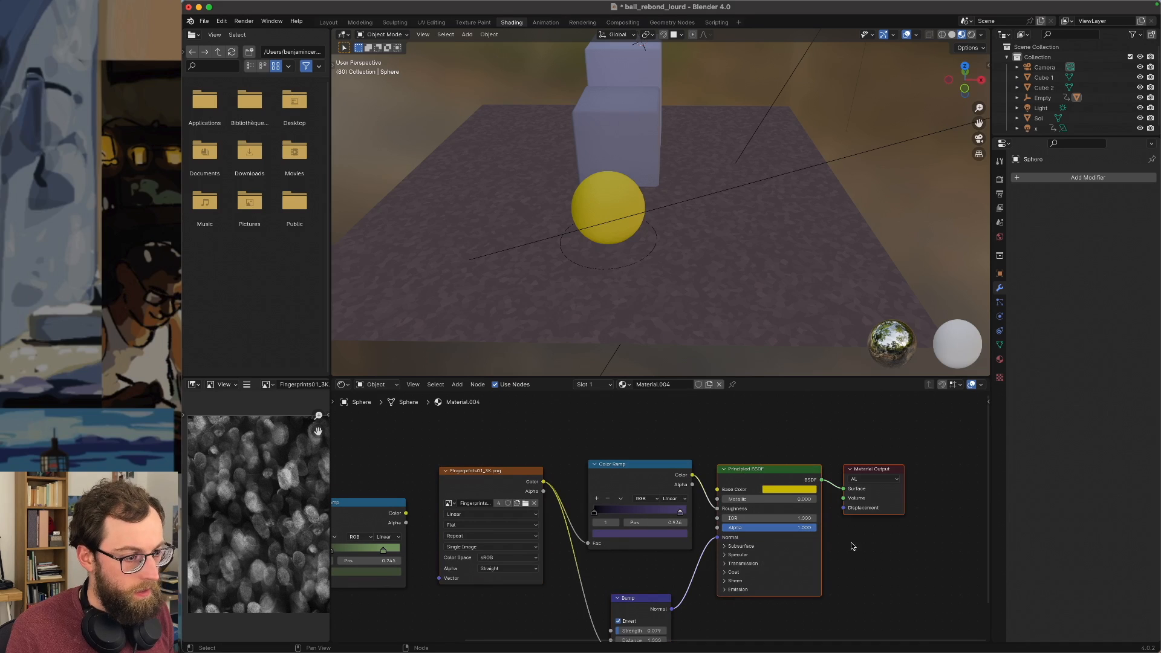
drag(775, 470, 862, 475)
click(650, 466)
key(shift+d)
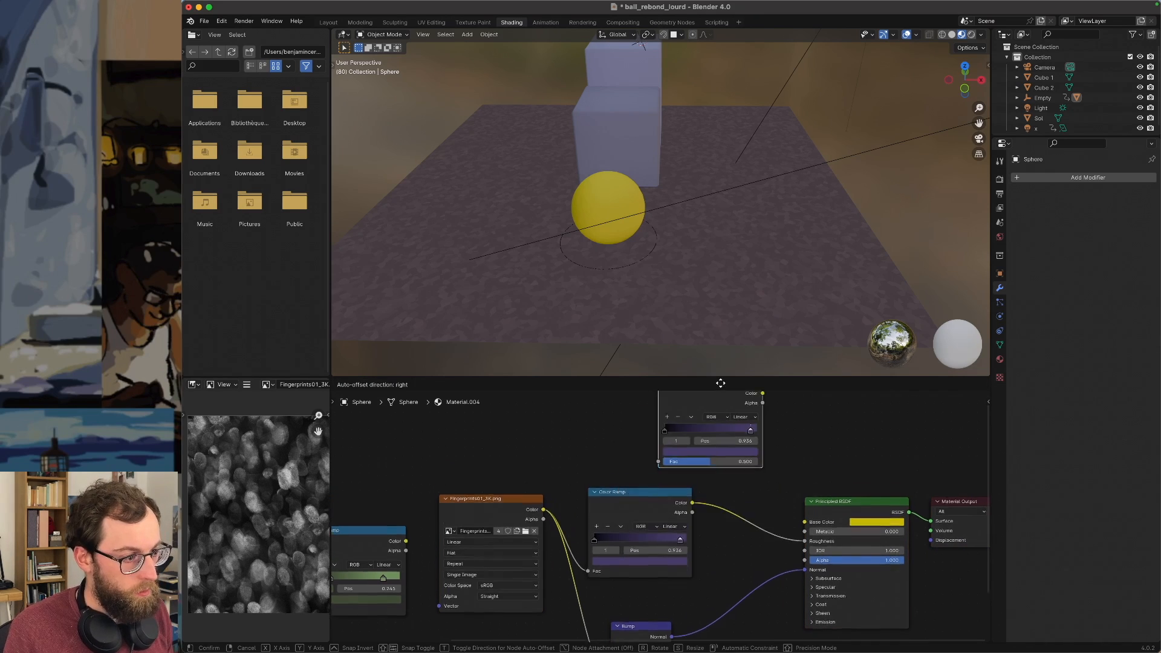
click(721, 492)
middle_drag(802, 535, 743, 499)
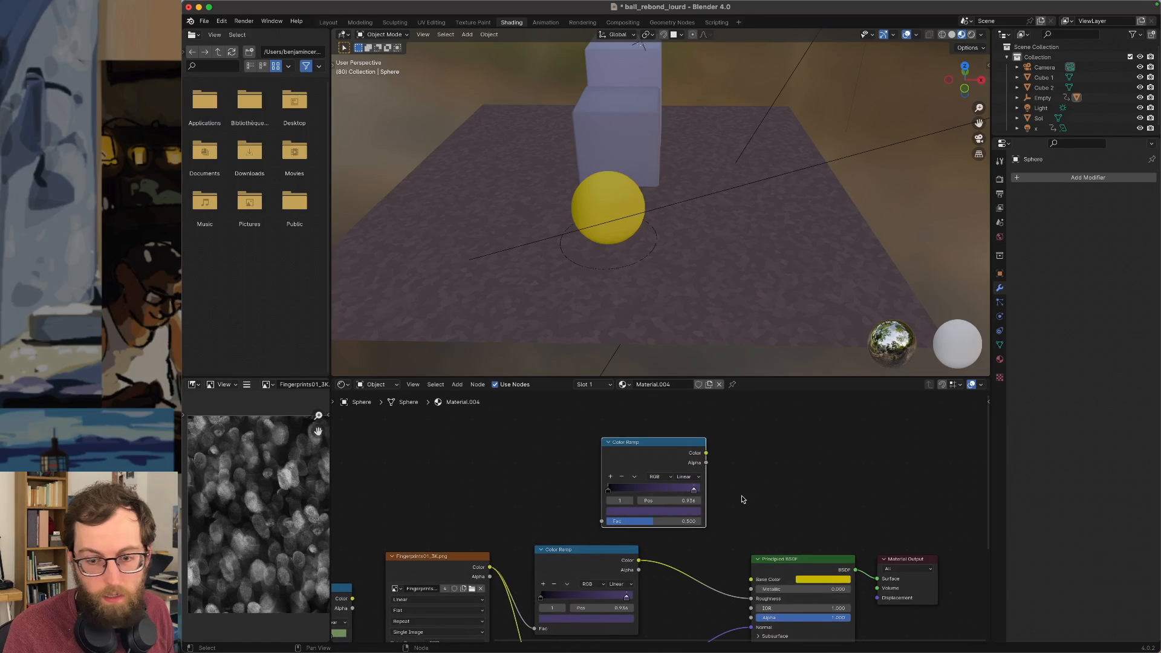
drag(705, 453, 751, 579)
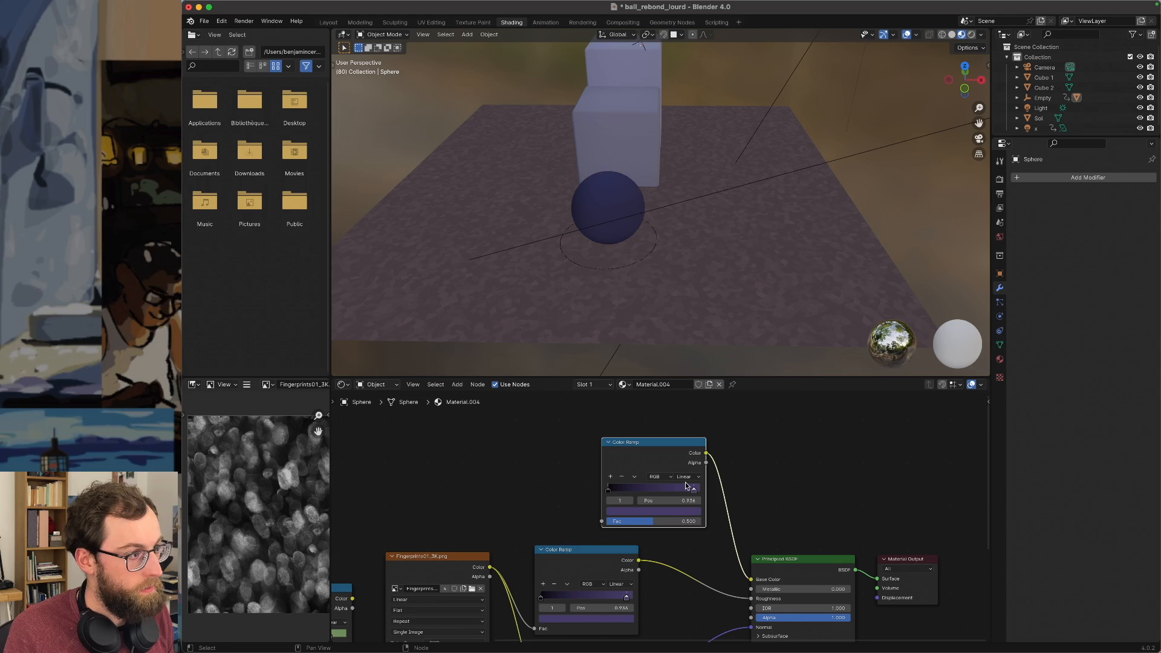
Set the ball's new Color Ramp stops to golden yellow and dark purple, and check the ball up close.
click(689, 512)
drag(640, 432, 621, 431)
drag(694, 416, 693, 379)
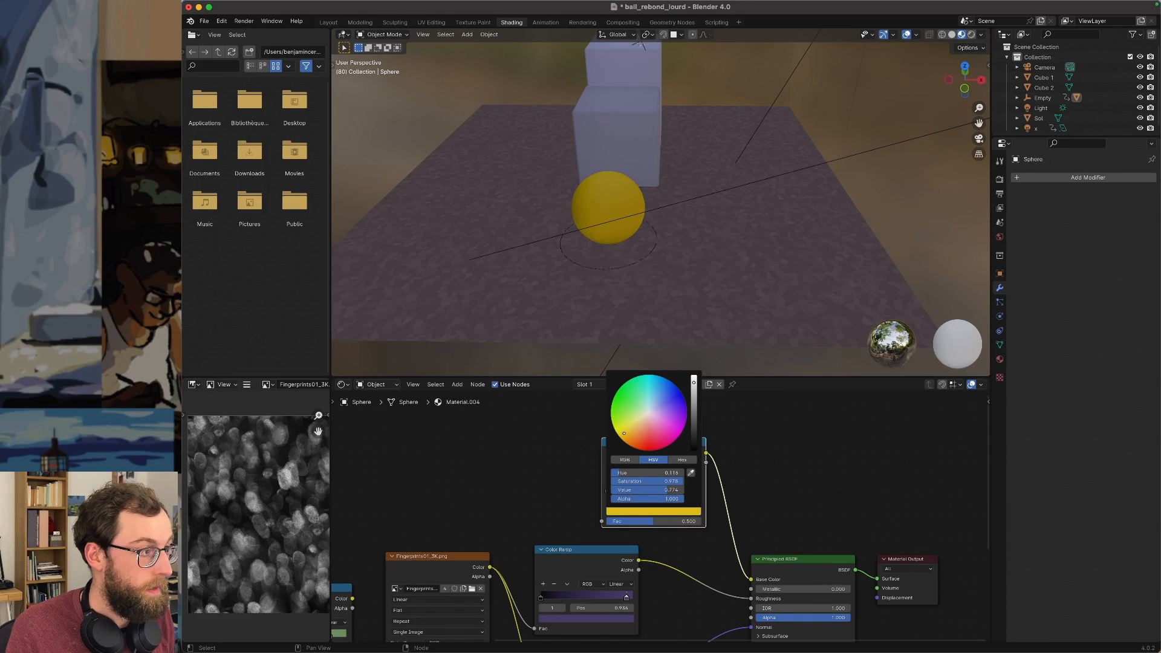
click(618, 490)
click(621, 512)
mouse_move(692, 419)
mouse_down()
mouse_move(694, 399)
mouse_move(694, 429)
mouse_up()
click(664, 417)
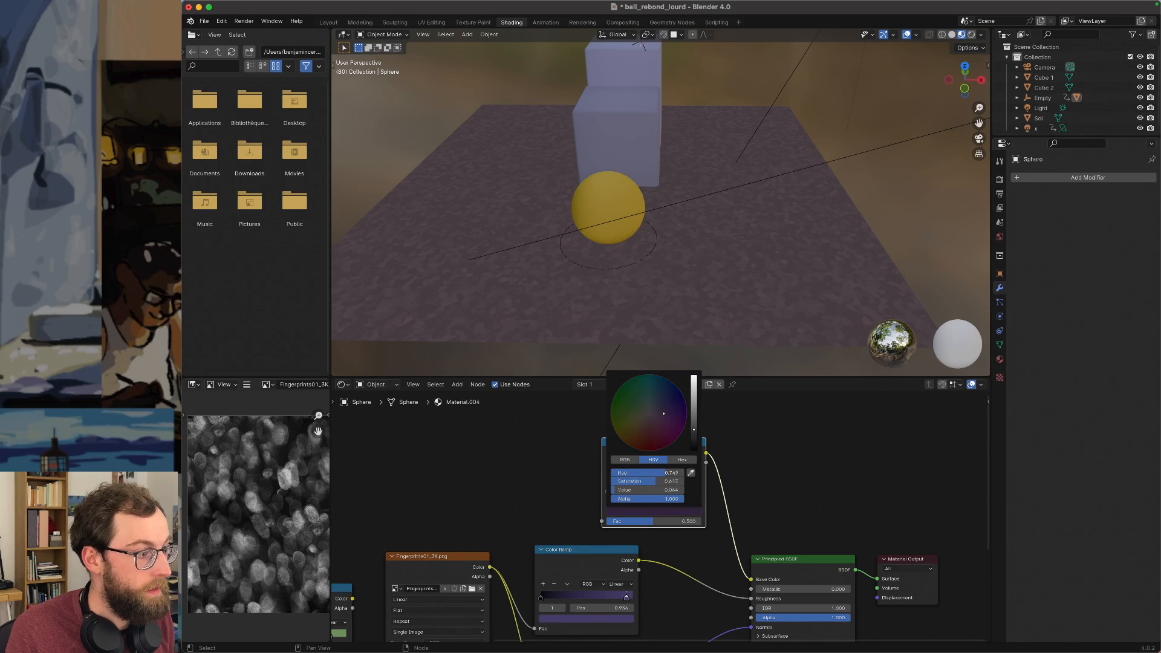
scroll(615, 273, up, 4)
middle_drag(616, 273, 723, 248)
scroll(715, 261, up, 2)
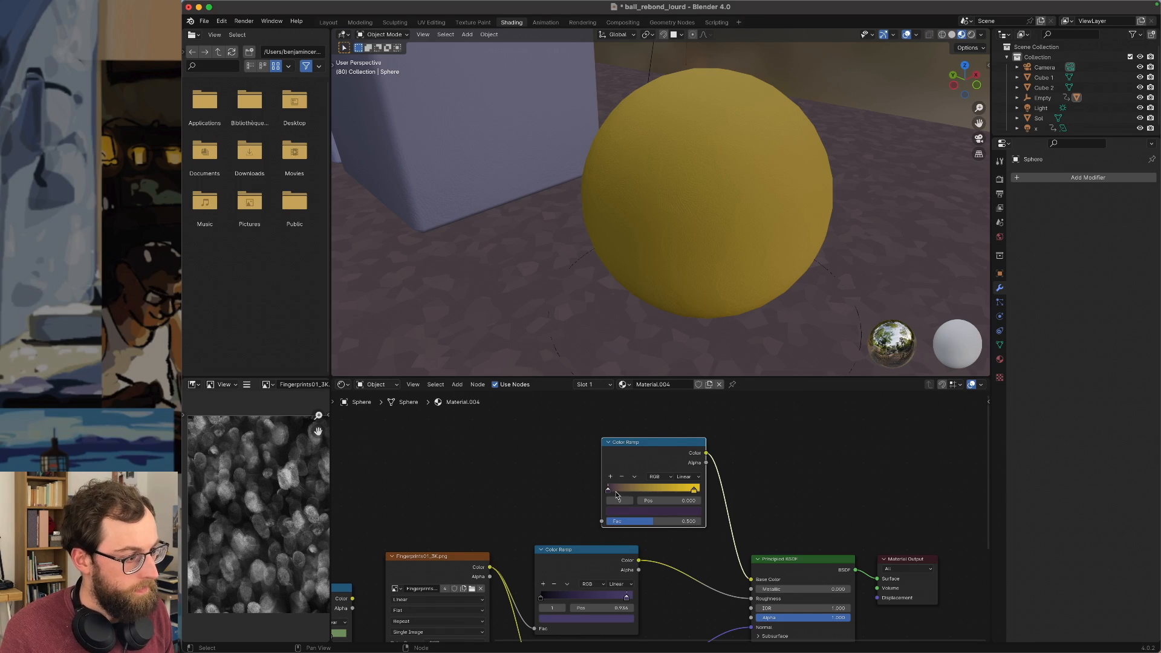
mouse_move(615, 492)
mouse_down()
mouse_move(653, 491)
mouse_move(612, 495)
mouse_up()
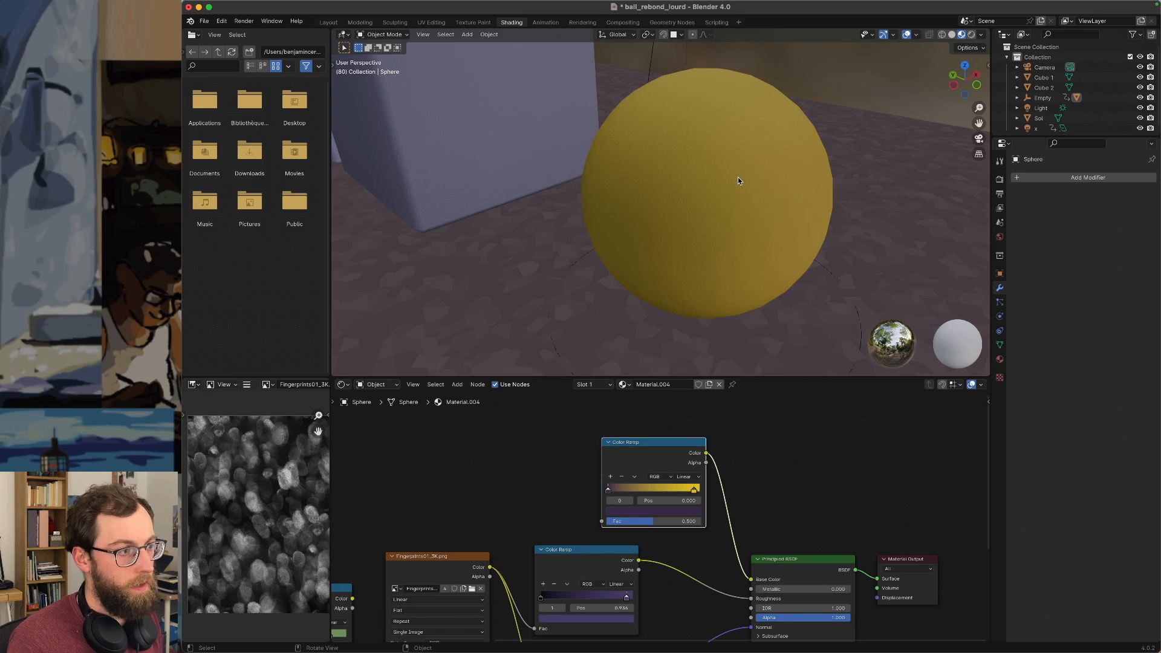
Duplicate the ball material's existing Voronoi Texture node and link the copy to the Fac input of the yellow Color Ramp.
scroll(722, 457, down, 1)
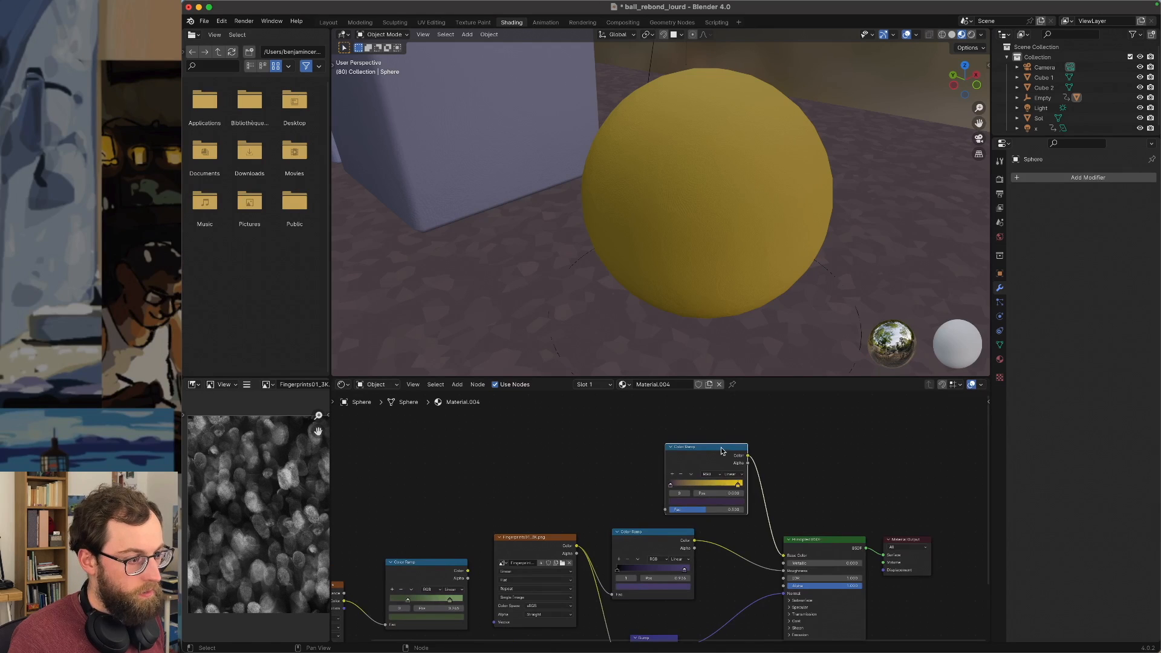
drag(721, 450, 738, 442)
scroll(588, 508, down, 3)
middle_drag(570, 493, 626, 479)
click(442, 565)
key(shift+d)
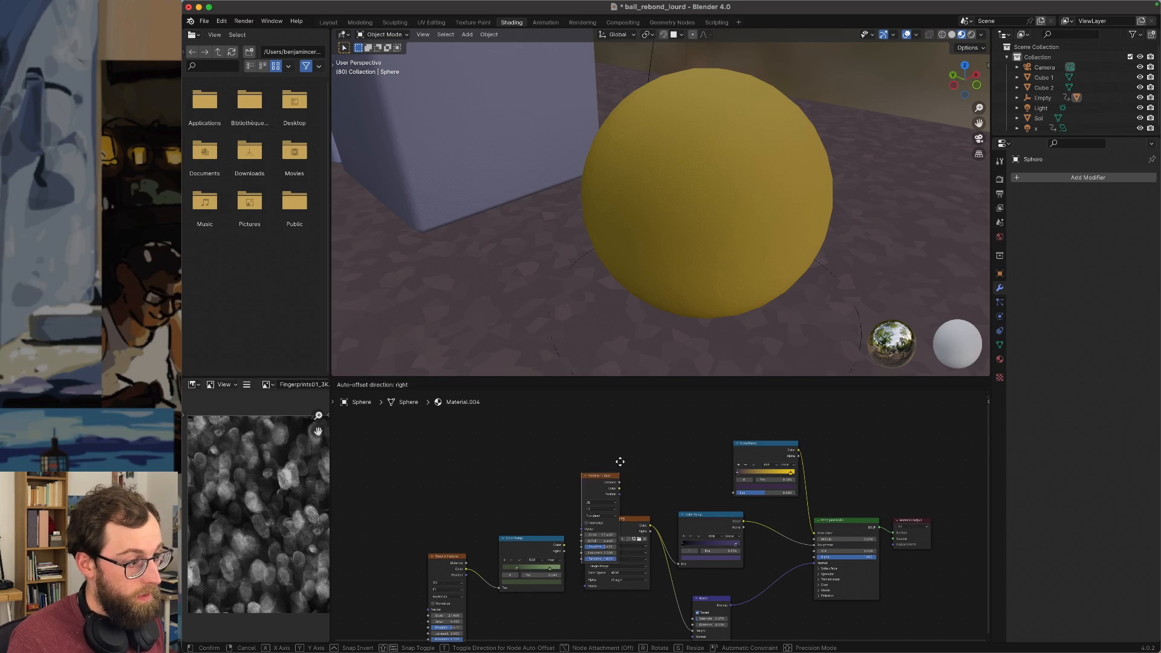
click(708, 426)
drag(707, 429, 734, 494)
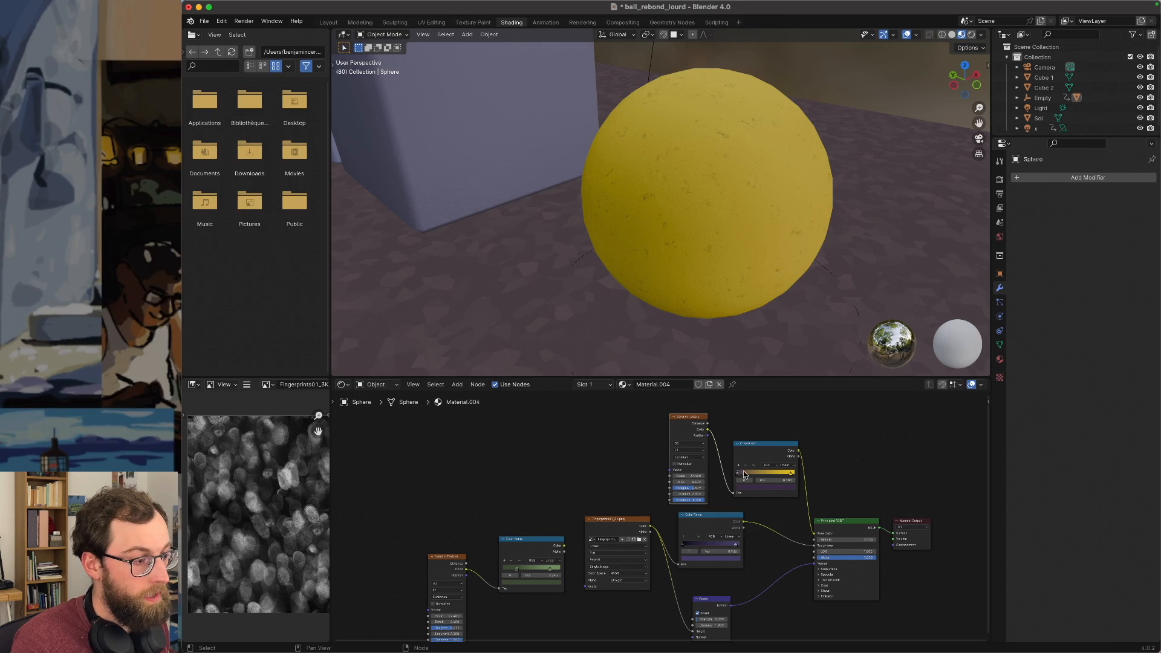
Change the ball ramp's dark stop to brown and adjust the stop positions to soften the specks on the ball.
click(752, 492)
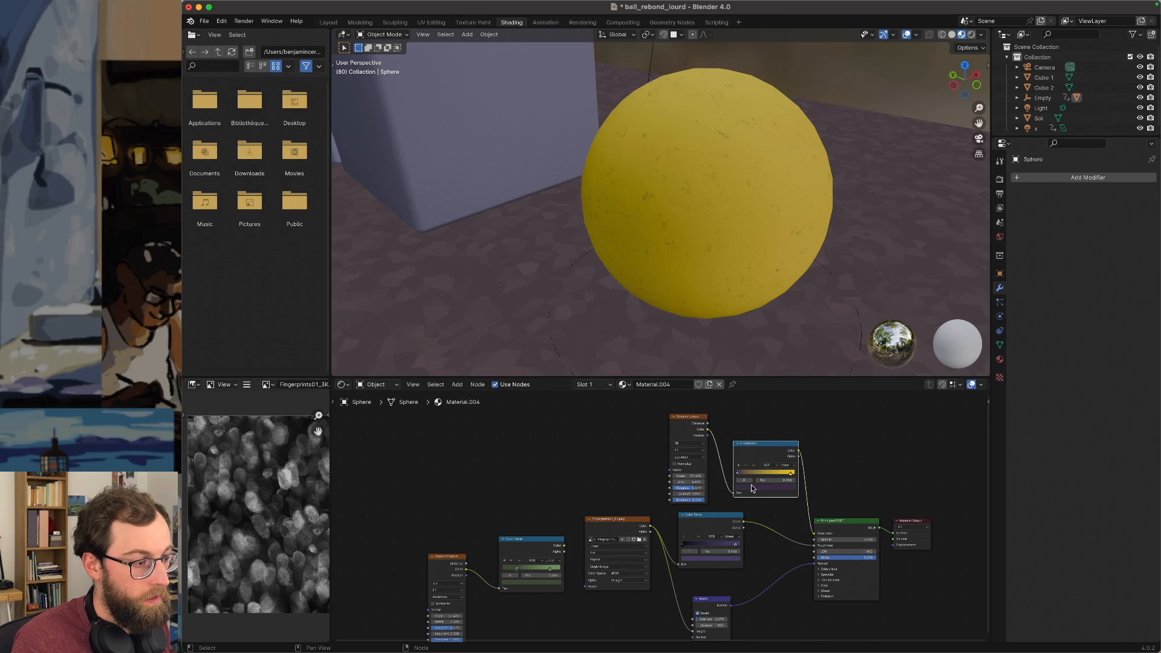
click(755, 489)
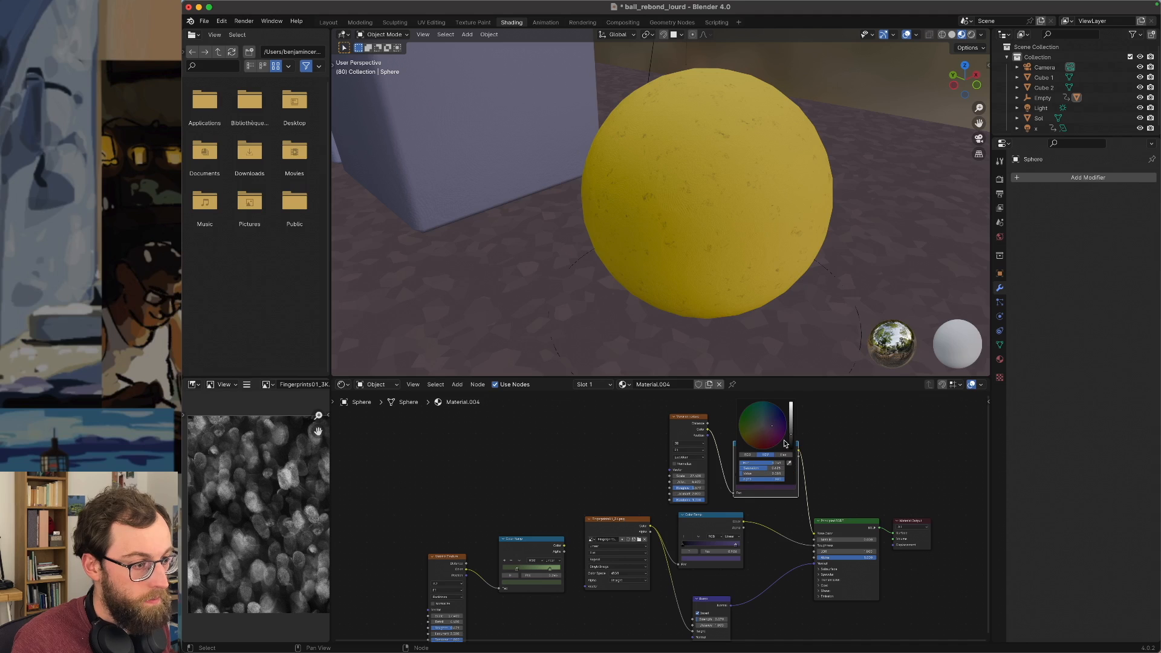
mouse_move(790, 432)
mouse_down()
mouse_move(791, 416)
mouse_move(774, 422)
mouse_move(790, 438)
mouse_move(790, 423)
mouse_move(790, 440)
mouse_move(764, 428)
mouse_move(790, 430)
mouse_up()
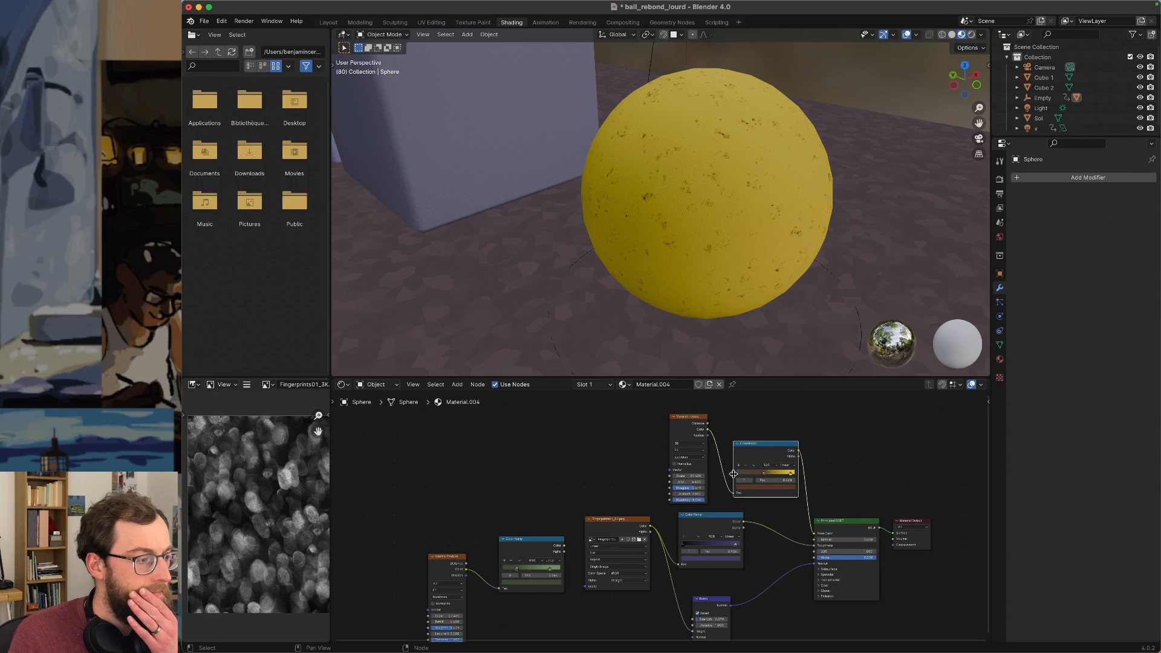
key(alt+a)
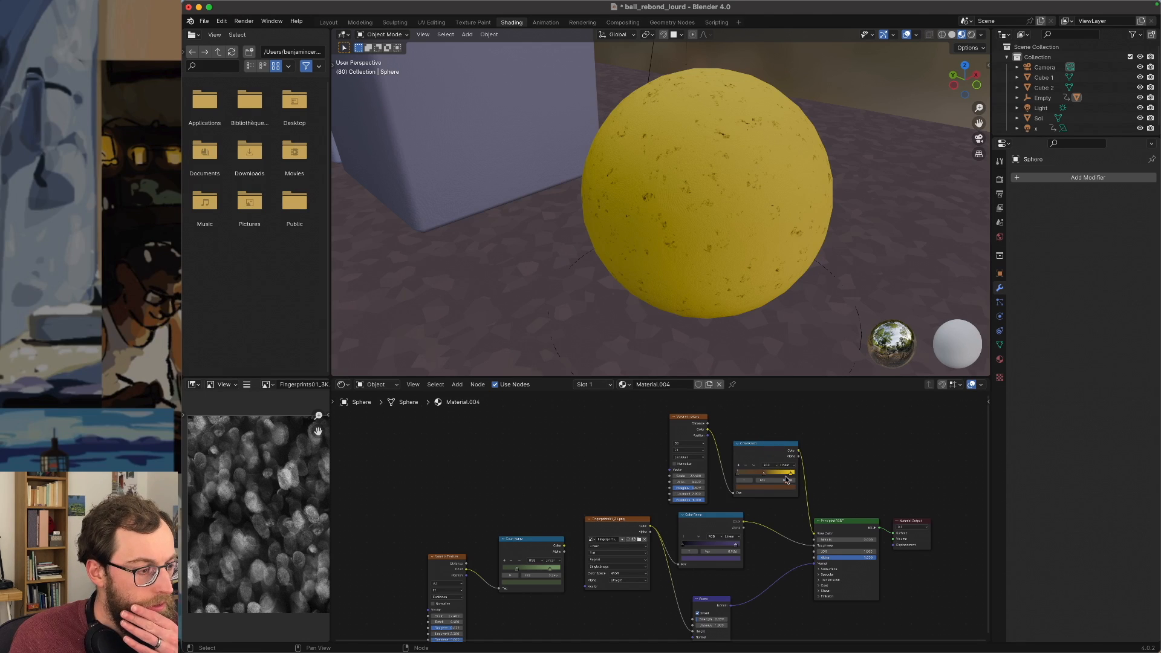
drag(790, 476, 768, 480)
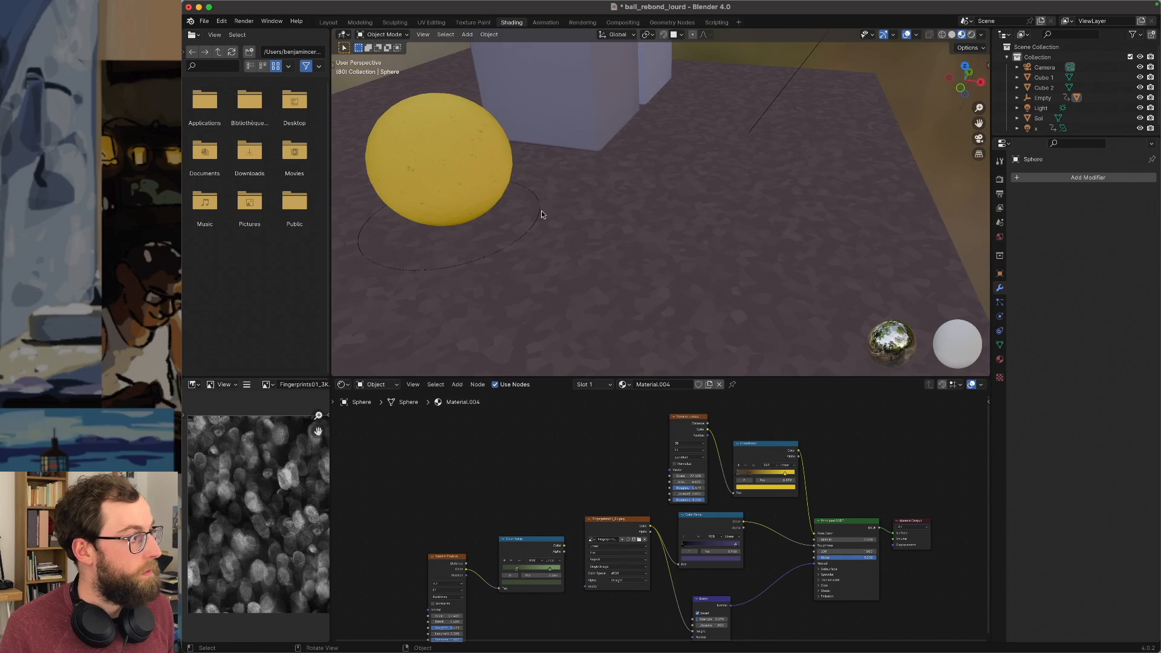
Review the playing animation in the Layout workspace with the main viewport's overlays hidden, examining the scene from several angles.
middle_drag(566, 222, 619, 224)
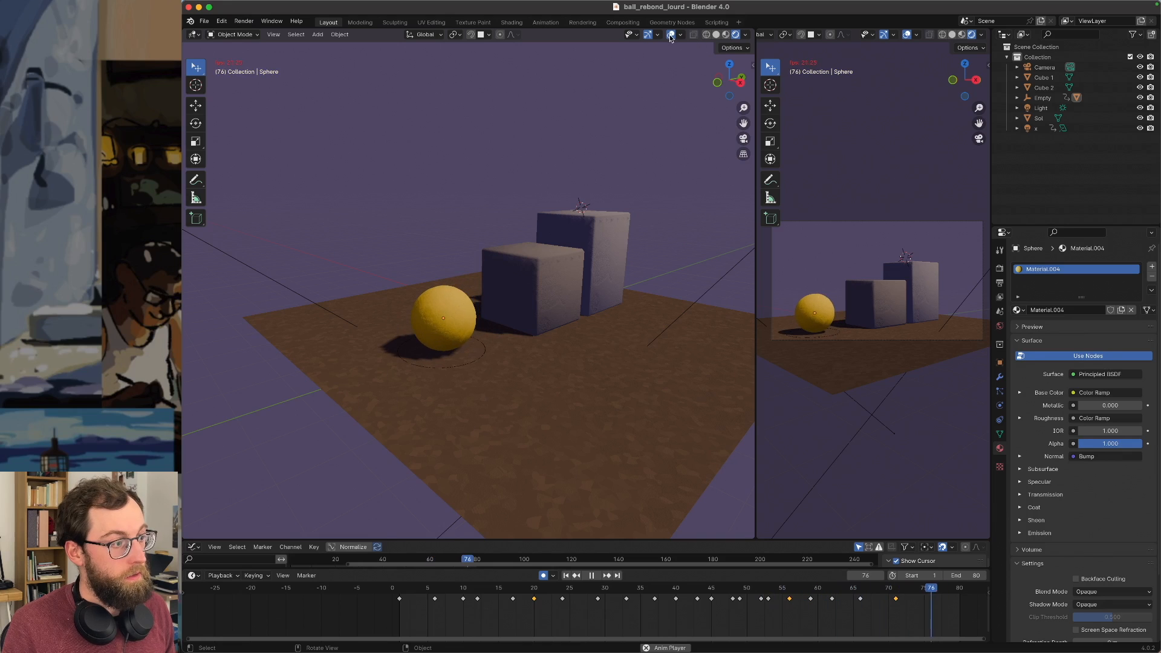
scroll(695, 346, up, 1)
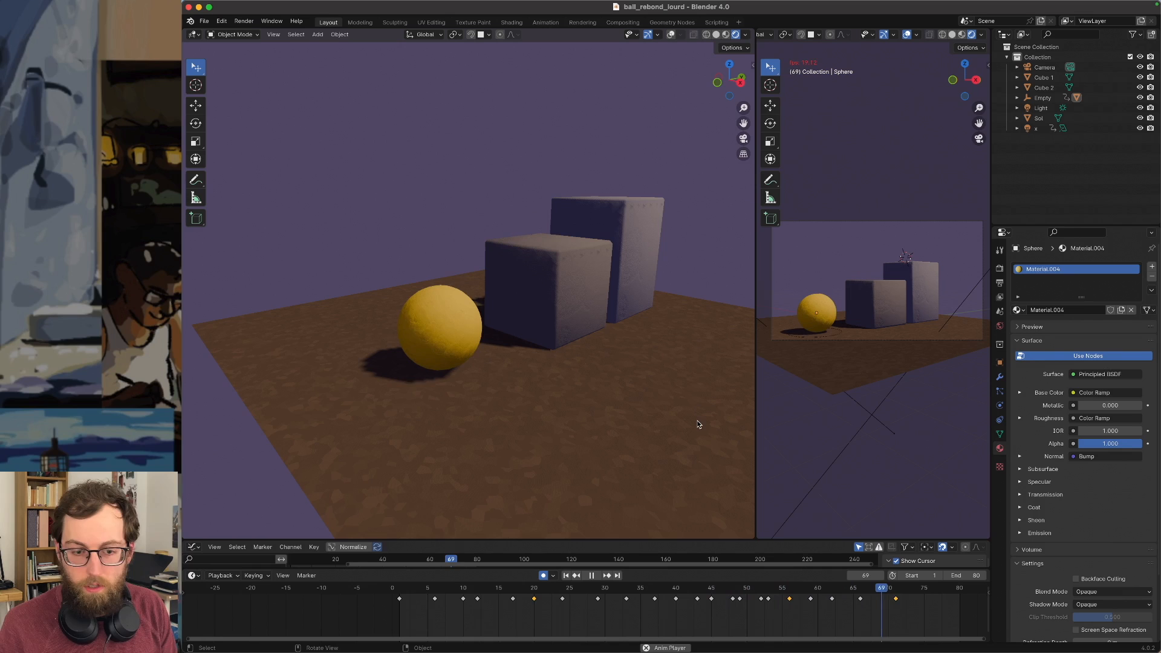
middle_drag(700, 426, 593, 373)
middle_drag(508, 404, 558, 411)
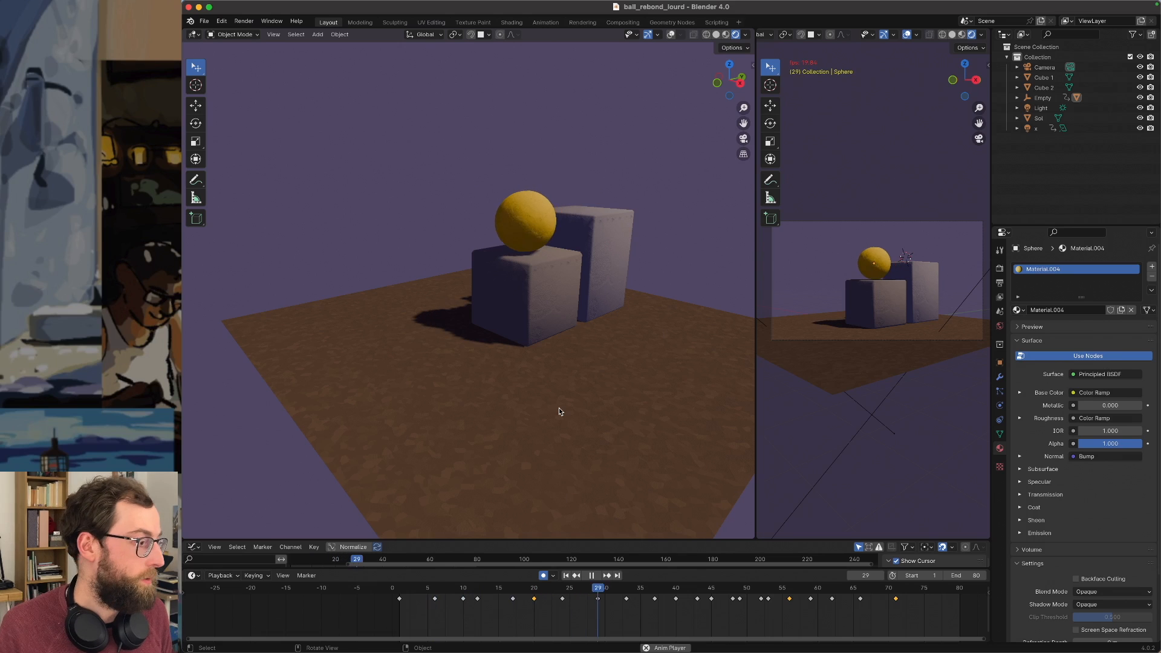
middle_drag(452, 411, 408, 400)
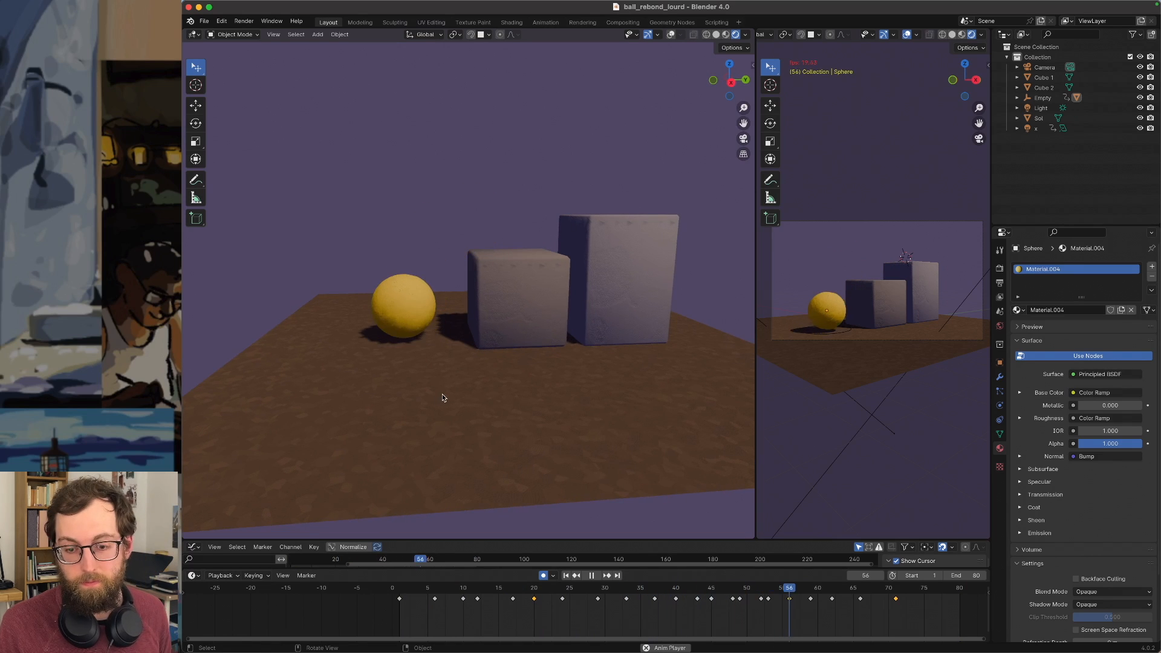